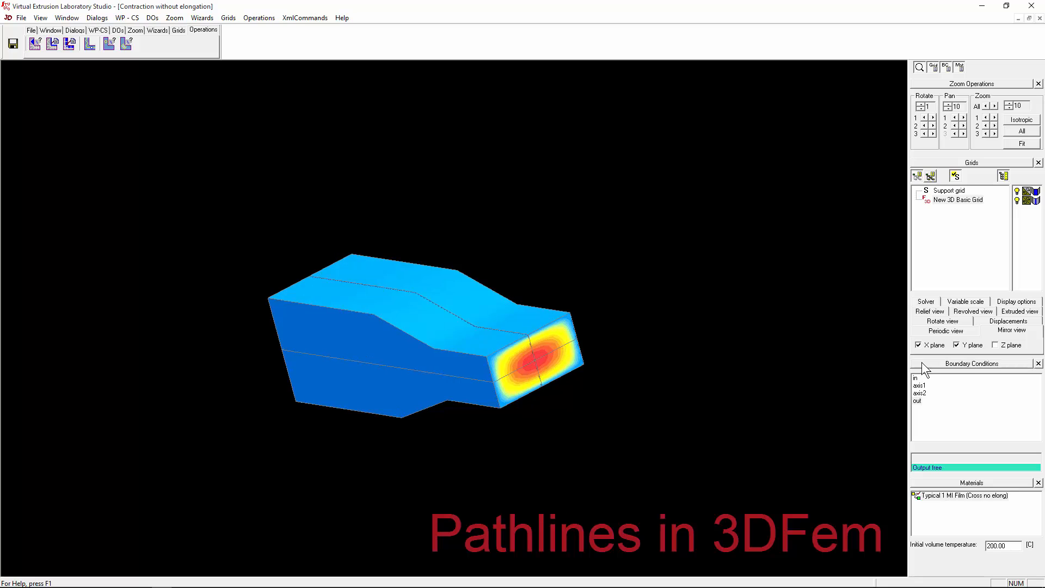
Turn off the X-plane and Y-plane mirror views to display only the modelled quarter of the contraction
click(923, 347)
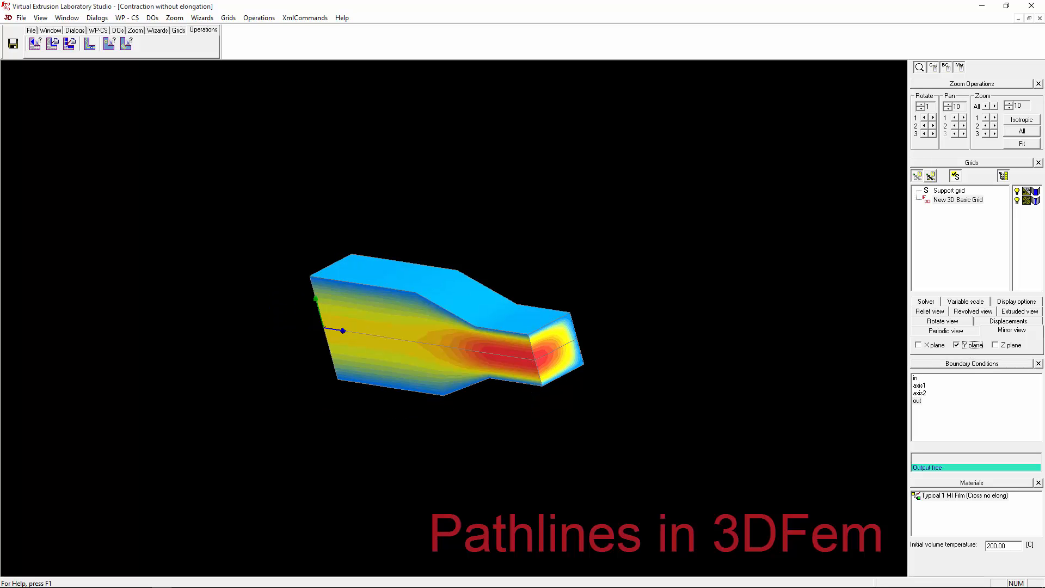
click(972, 346)
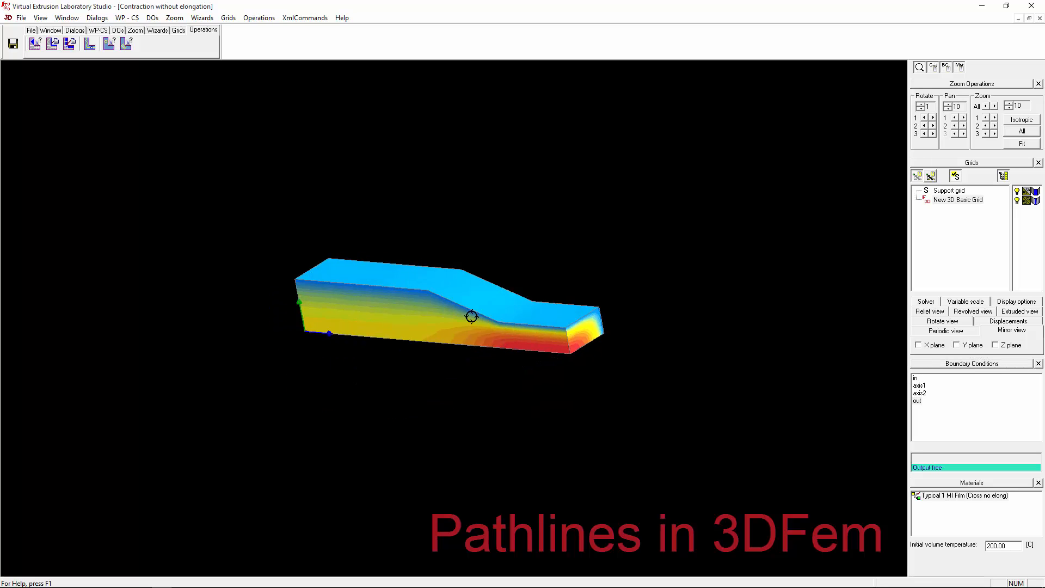
middle_drag(471, 316, 584, 302)
middle_drag(504, 316, 508, 285)
scroll(508, 316, down, 2)
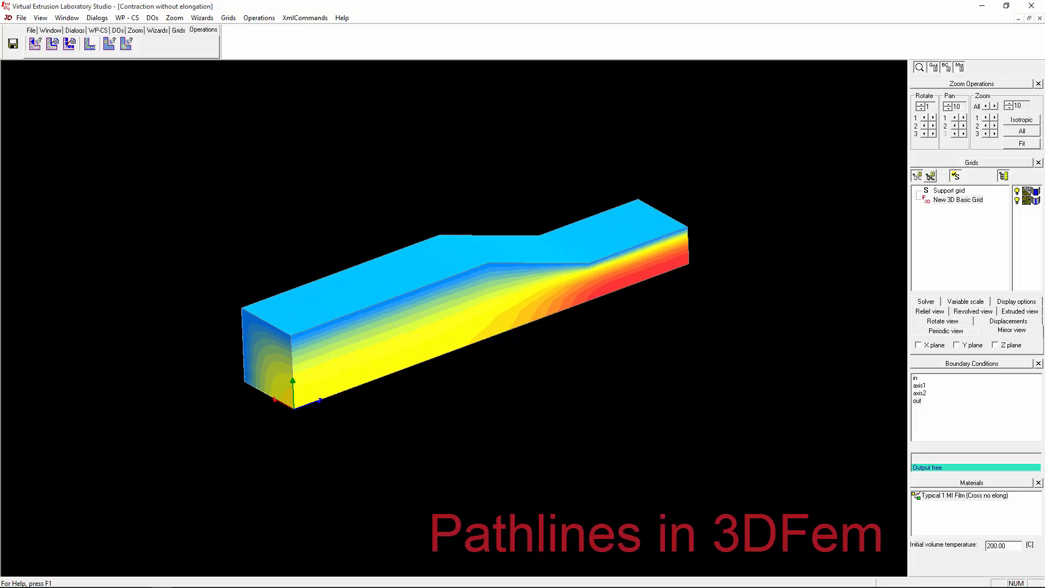
middle_drag(517, 280, 485, 342)
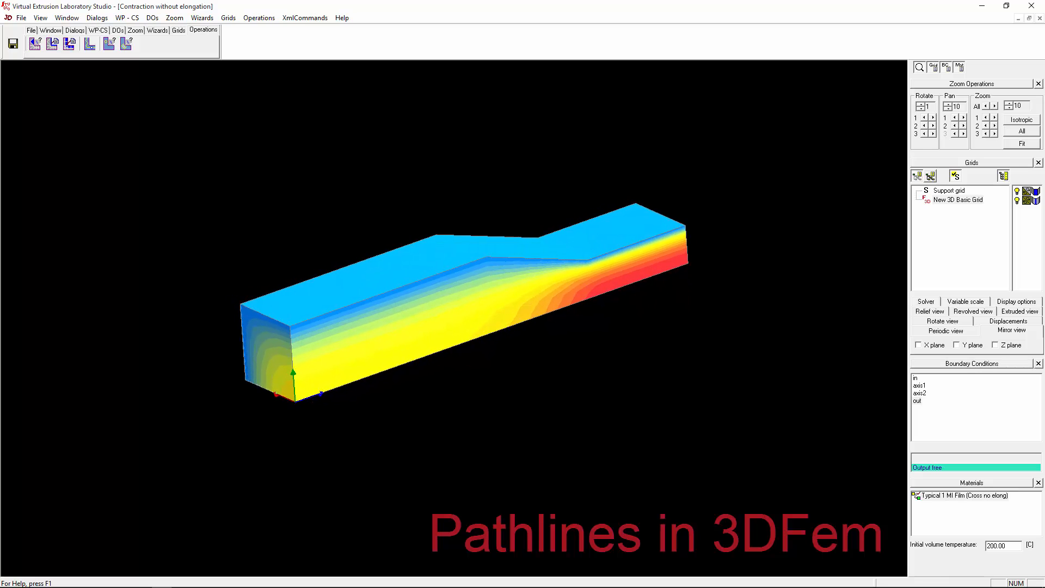
middle_drag(492, 304, 466, 329)
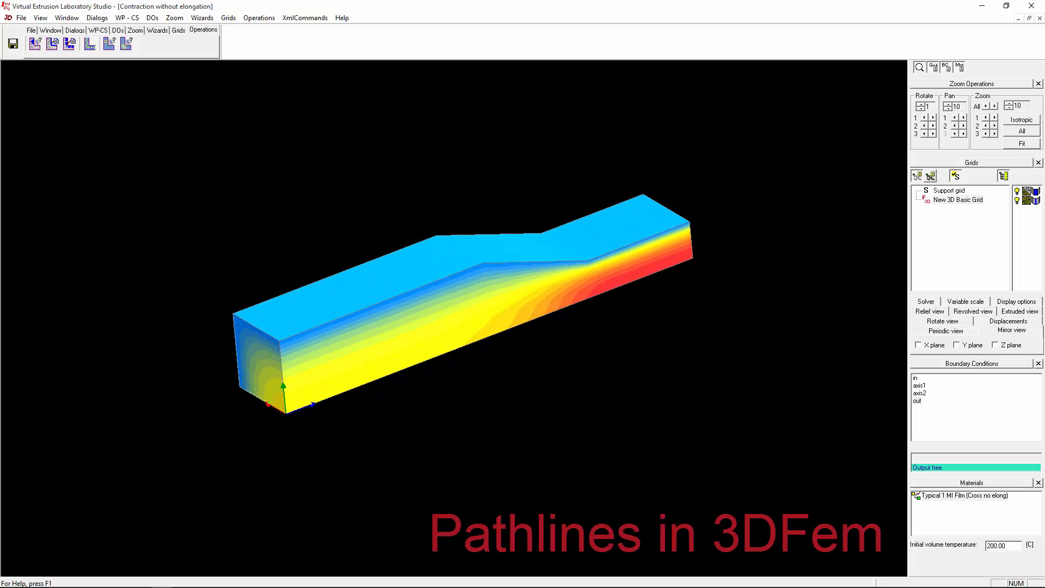
mouse_move(532, 313)
middle_down()
mouse_move(532, 245)
mouse_move(517, 290)
mouse_move(531, 299)
middle_up()
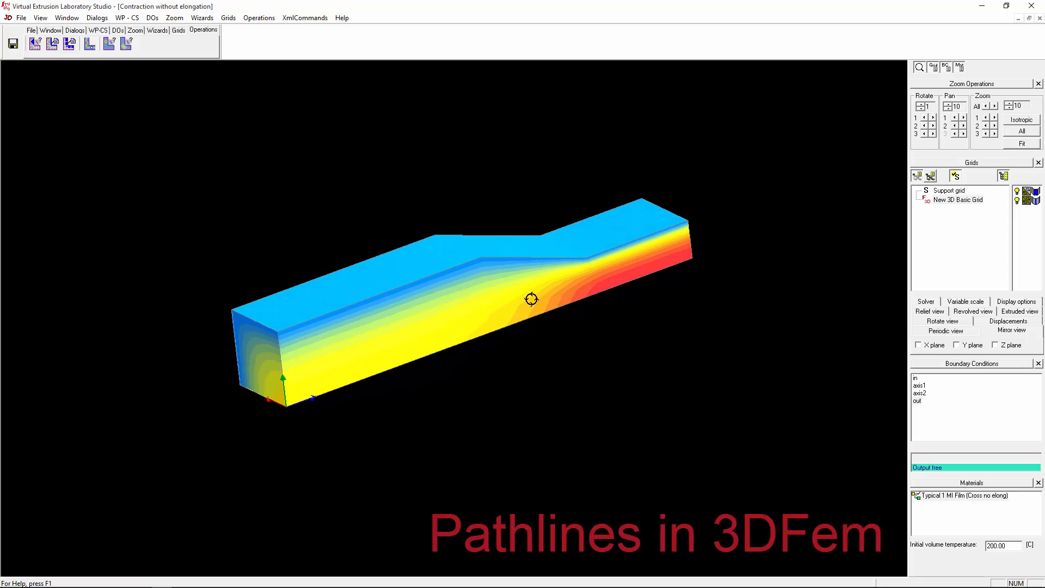
scroll(528, 305, up, 2)
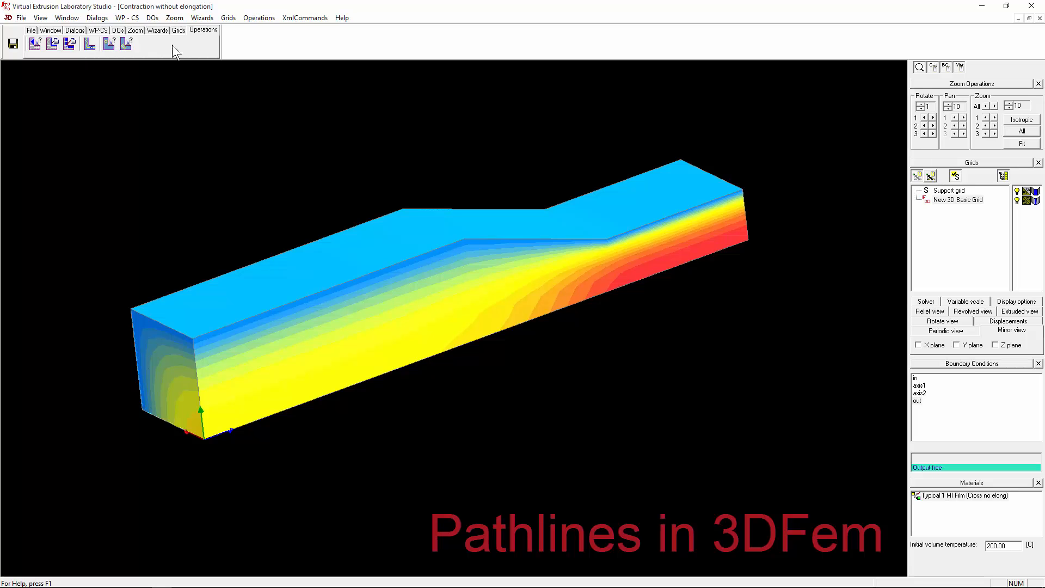
Start defining a new pathline grid based on the 3D basic grid
click(178, 30)
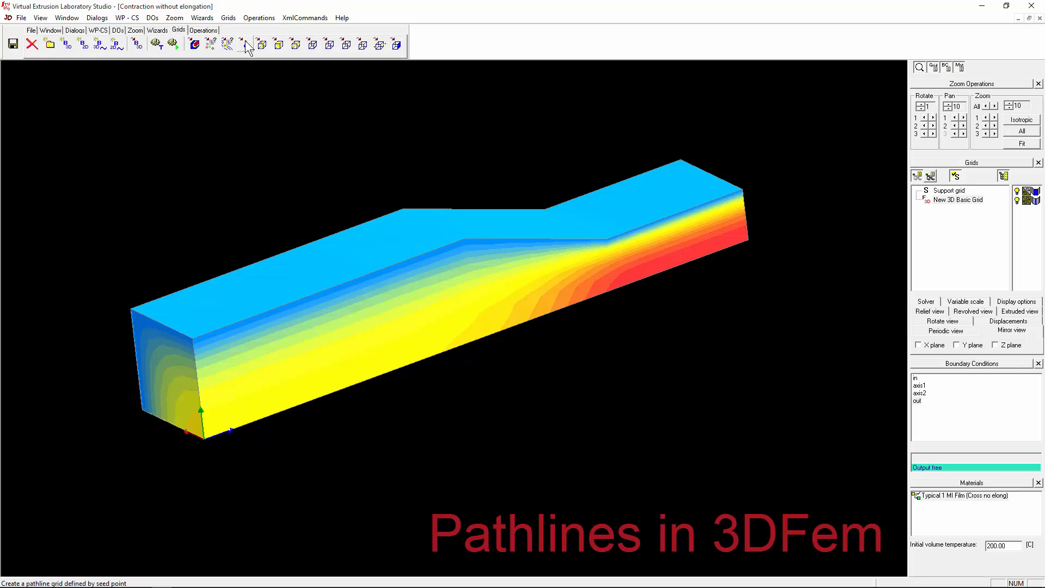
click(203, 30)
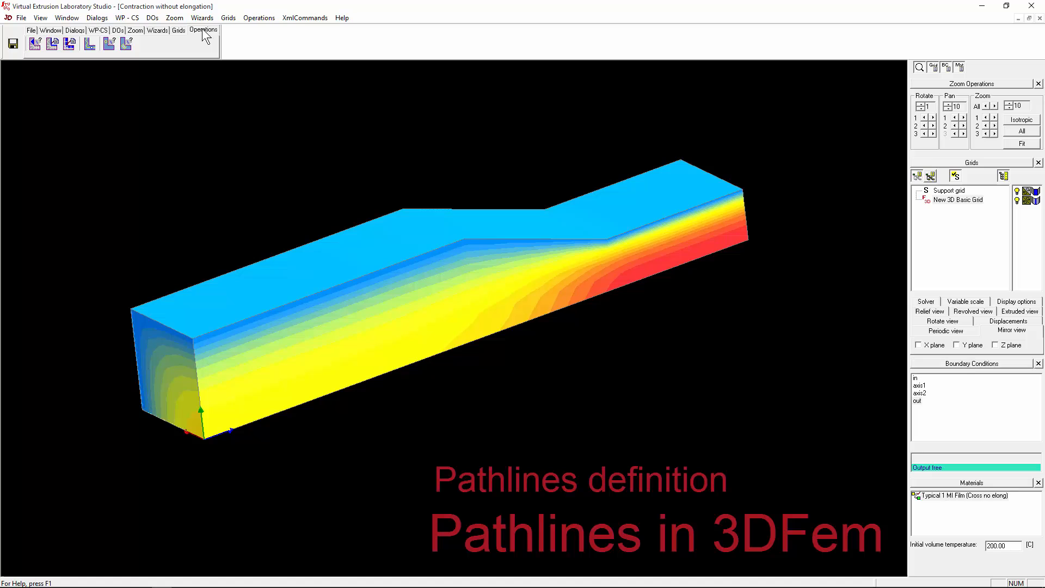
click(89, 44)
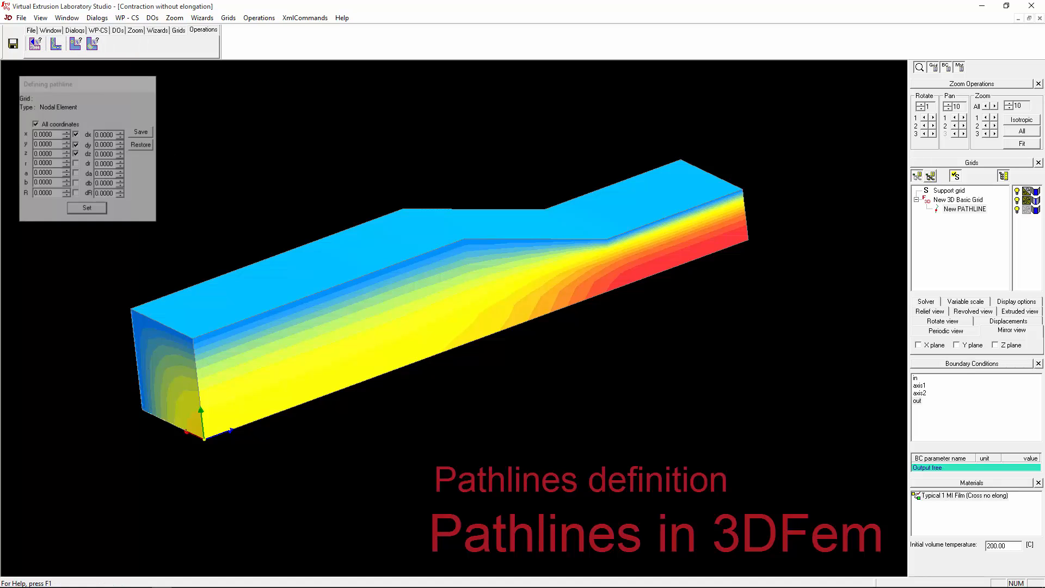
middle_drag(379, 334, 470, 328)
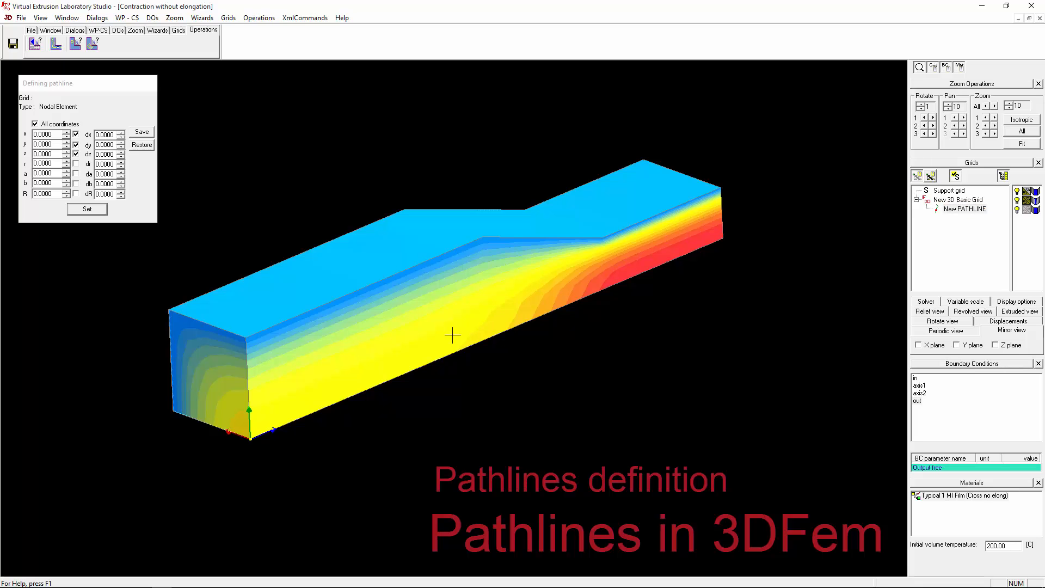
middle_drag(629, 276, 588, 294)
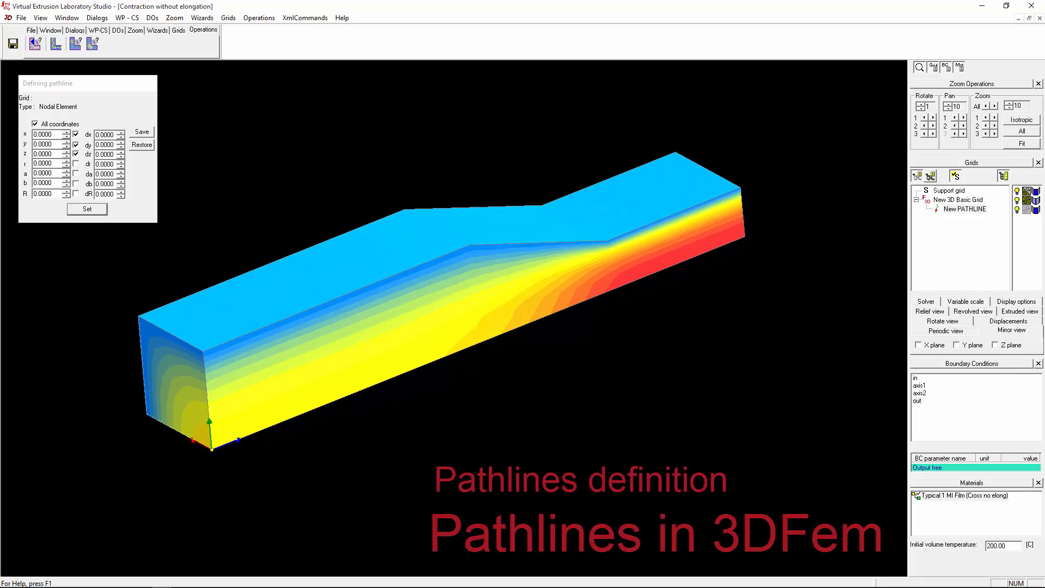
click(929, 211)
middle_drag(371, 302, 346, 320)
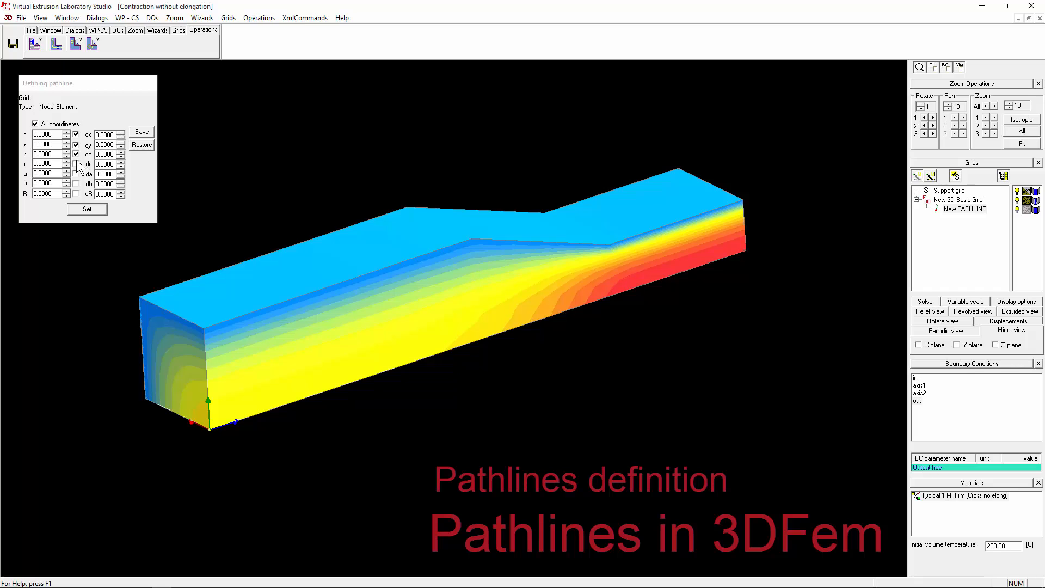
scroll(220, 420, up, 3)
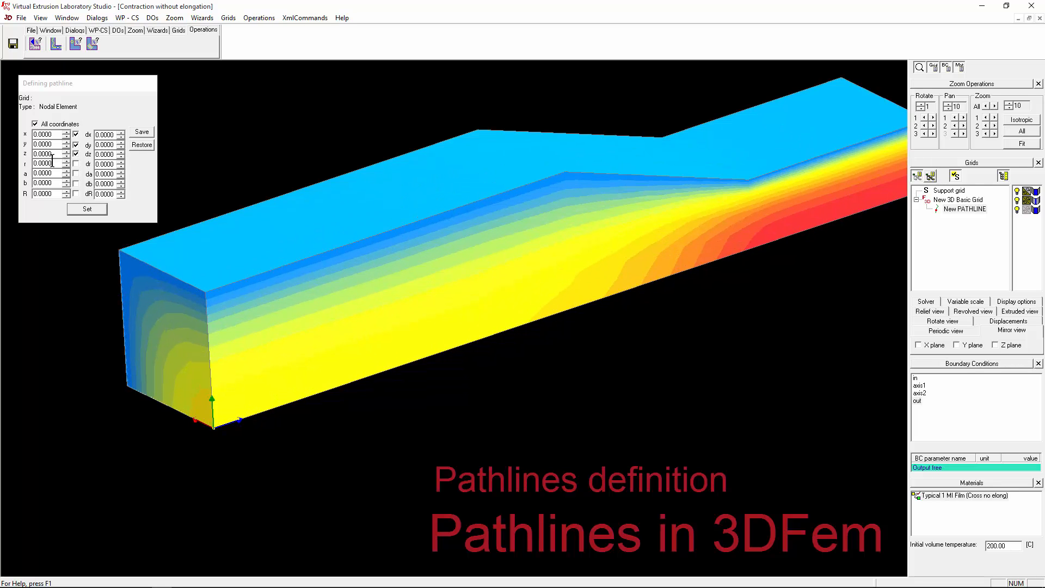
Set the pathline's seed point to x 7, y 7, z 0 and generate the pathline
click(67, 137)
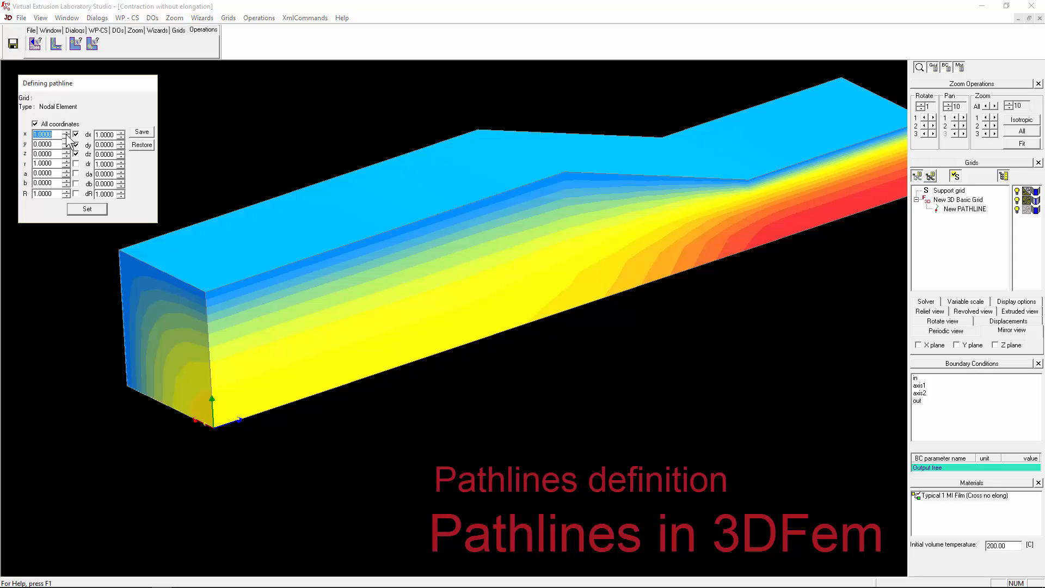
click(66, 132)
click(55, 145)
scroll(55, 144, up, 8)
scroll(56, 144, down, 1)
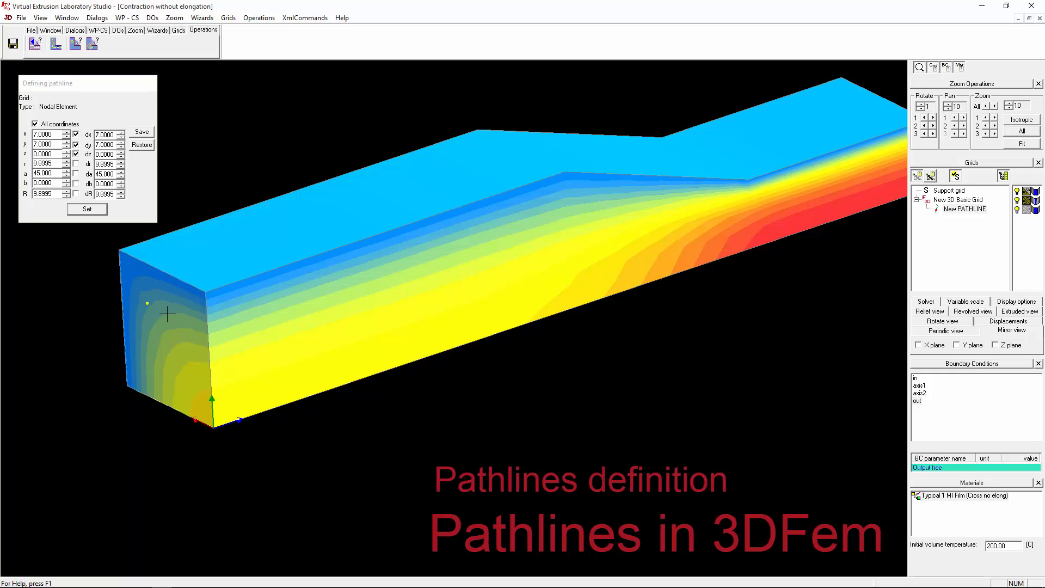
drag(260, 341, 281, 339)
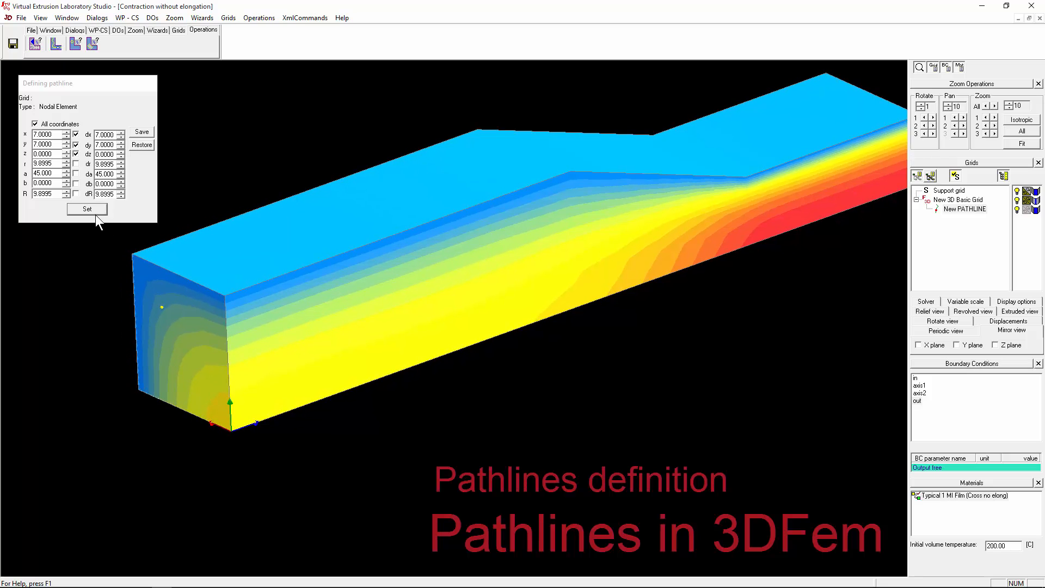
click(96, 213)
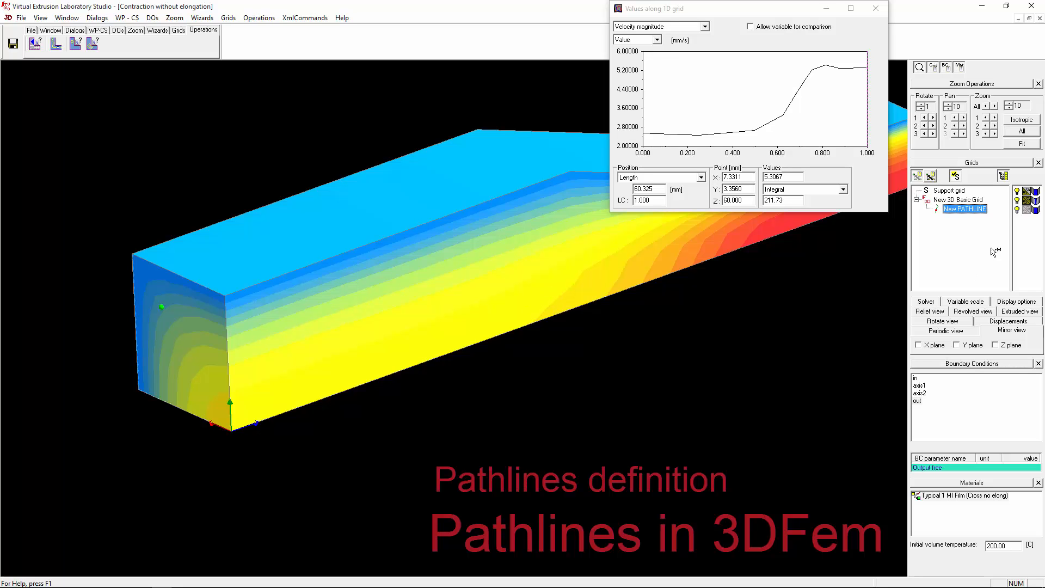
Examine the pathline's seed point and its exit from the inlet and outlet sides of the channel
scroll(590, 286, down, 5)
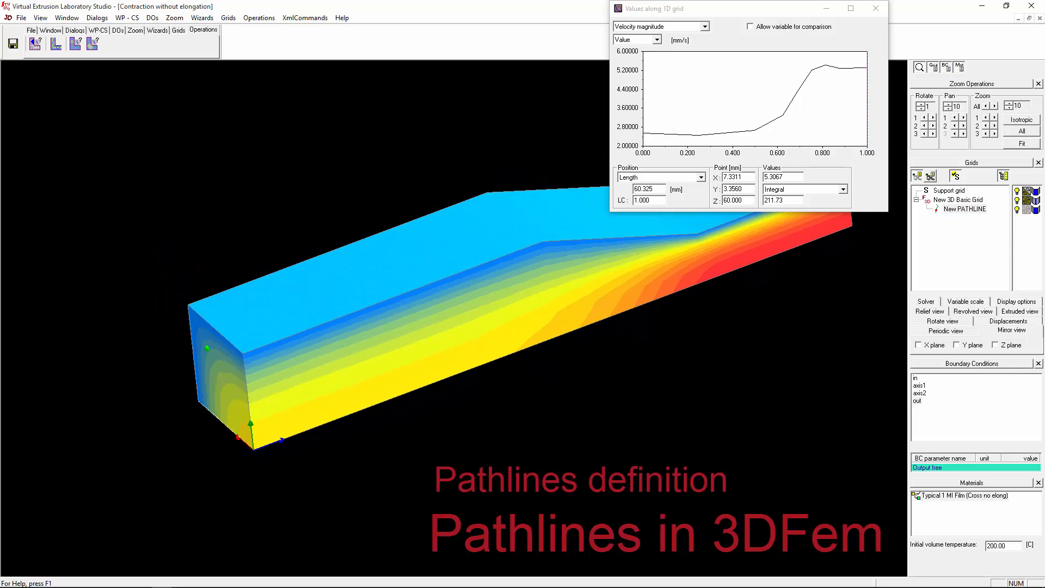
scroll(402, 393, down, 2)
middle_drag(361, 384, 327, 322)
middle_drag(491, 326, 521, 350)
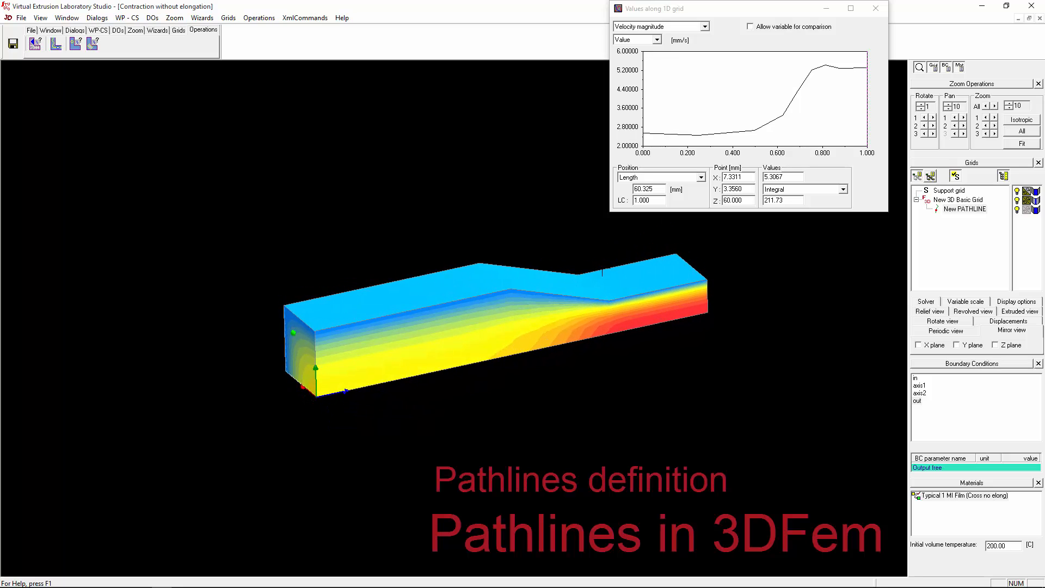
scroll(602, 272, up, 1)
middle_drag(479, 354, 209, 356)
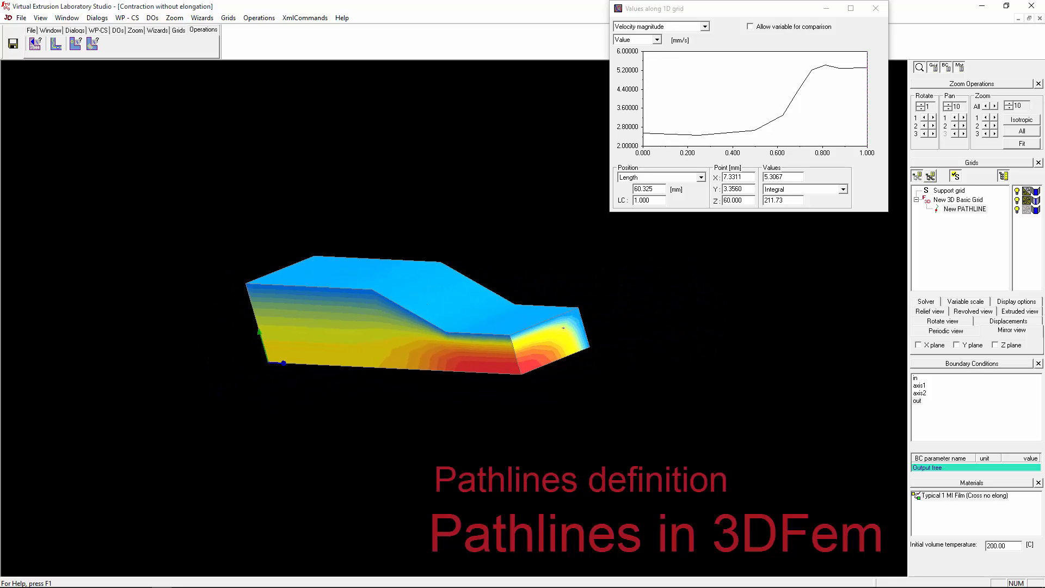
middle_drag(563, 328, 391, 360)
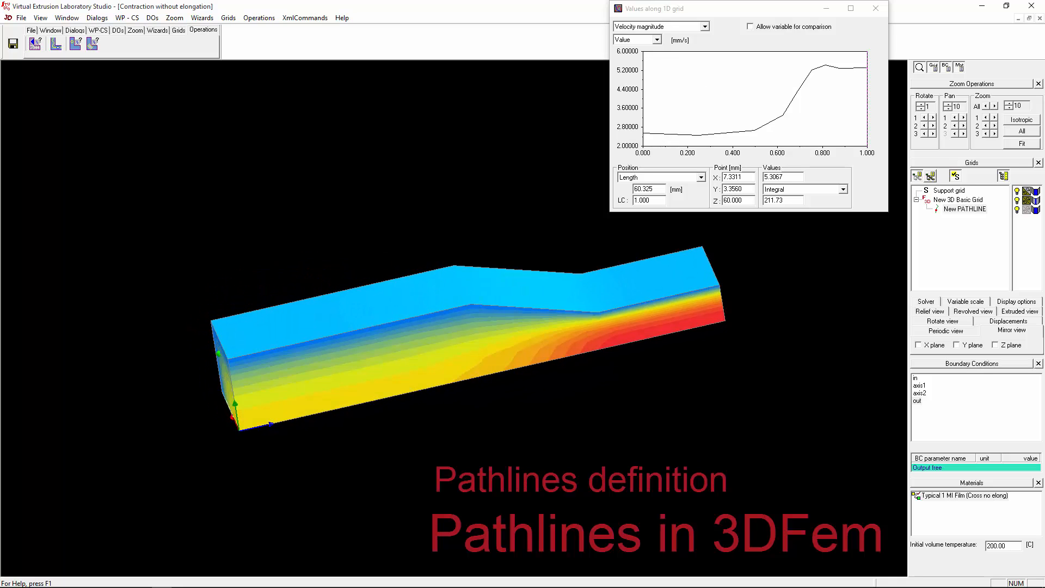
middle_drag(283, 314, 457, 305)
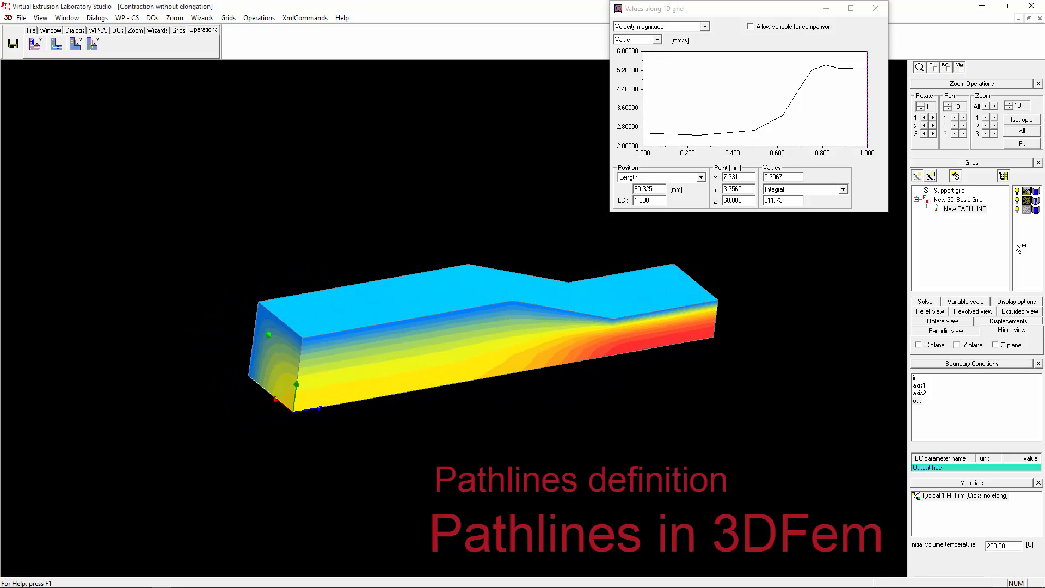
Hide the 3D basic grid to view the pathline alone, and show the grid again
click(1017, 200)
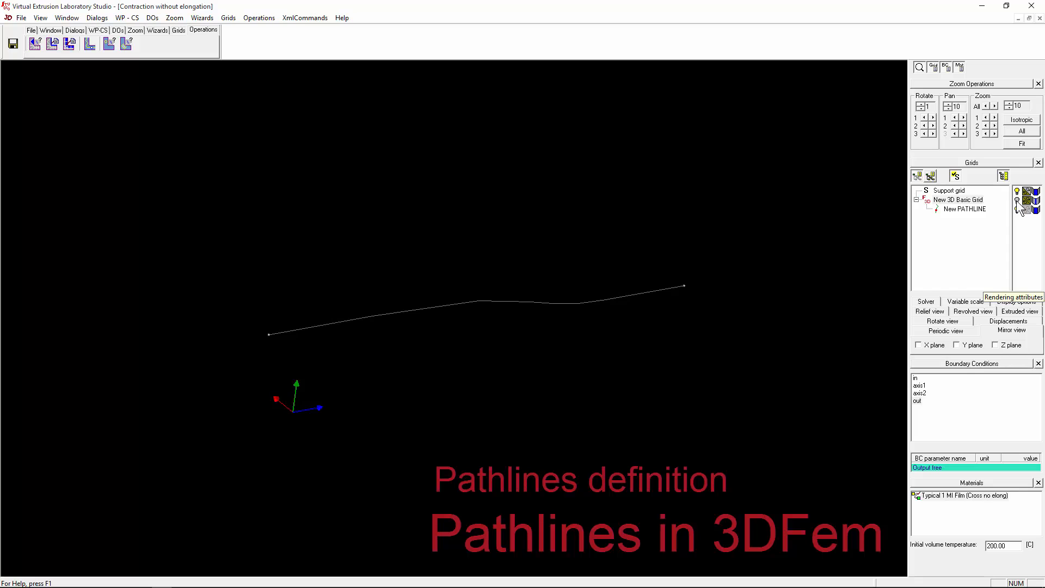
click(1017, 199)
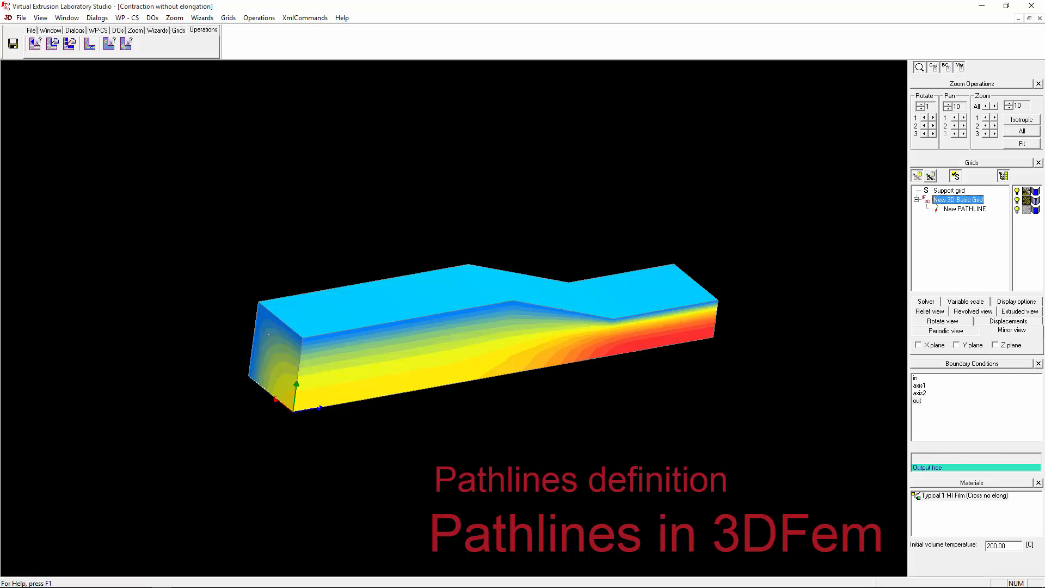
middle_drag(547, 321, 444, 325)
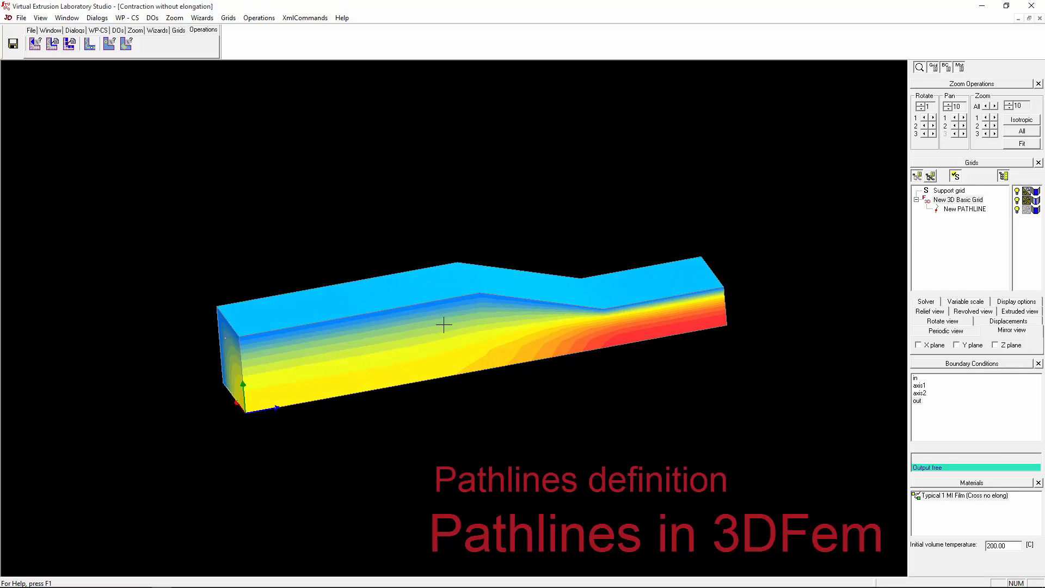
Change the 3D basic grid's rendering attributes to expose its interior, and select the new pathline
click(1027, 200)
middle_drag(504, 334, 482, 278)
click(972, 212)
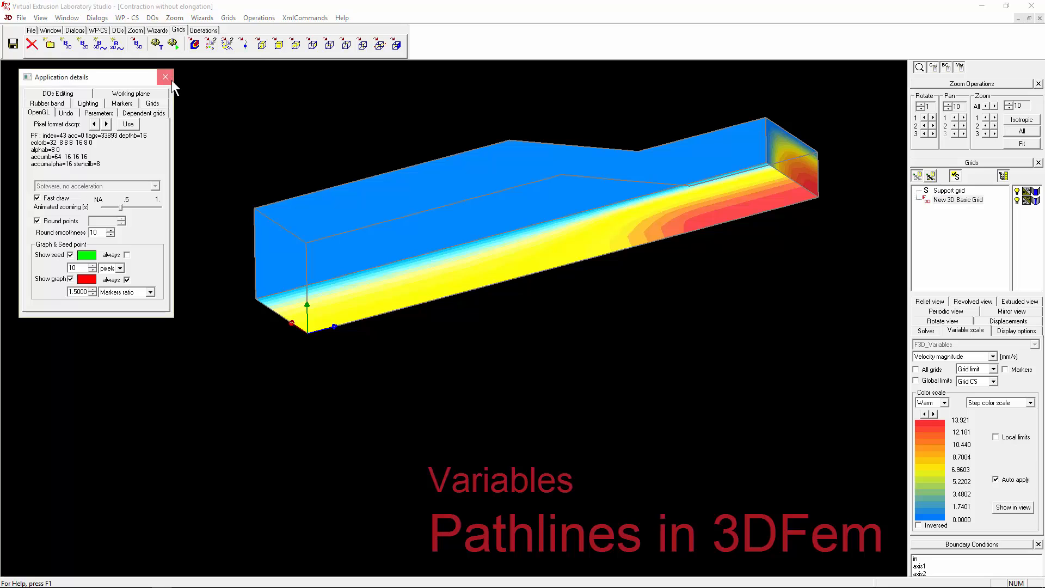
Close the application details and create a seed-point pathline starting at x 4, y 4, z 0
click(165, 77)
click(244, 44)
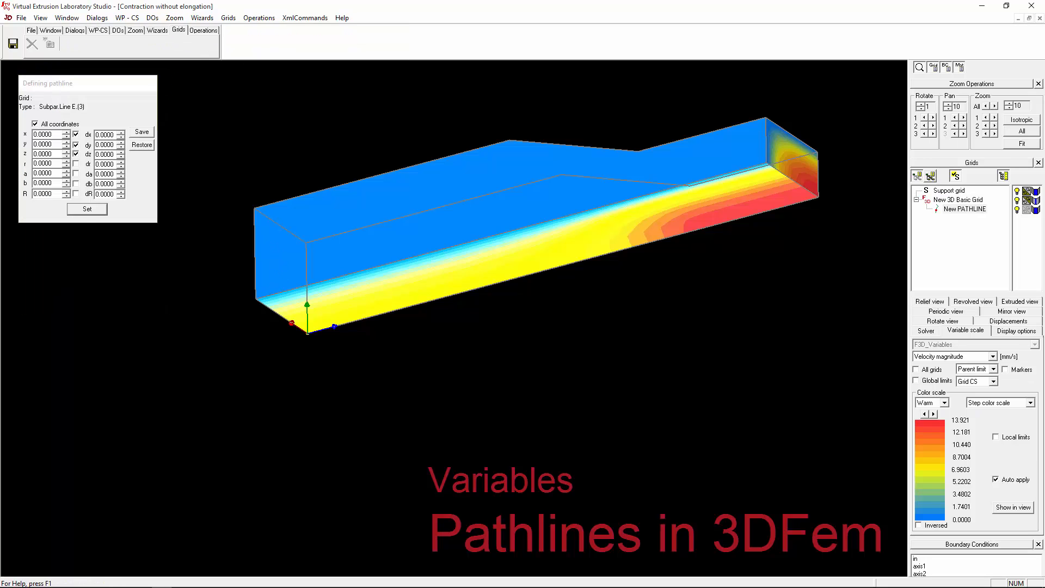
click(67, 132)
click(67, 132)
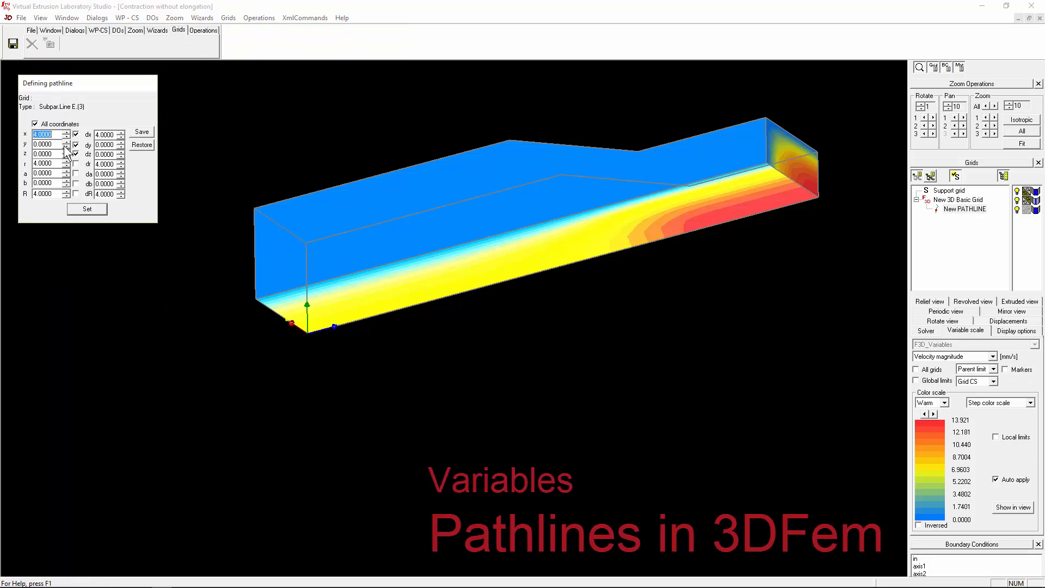
click(67, 142)
click(67, 142)
click(67, 142)
click(67, 142)
click(86, 209)
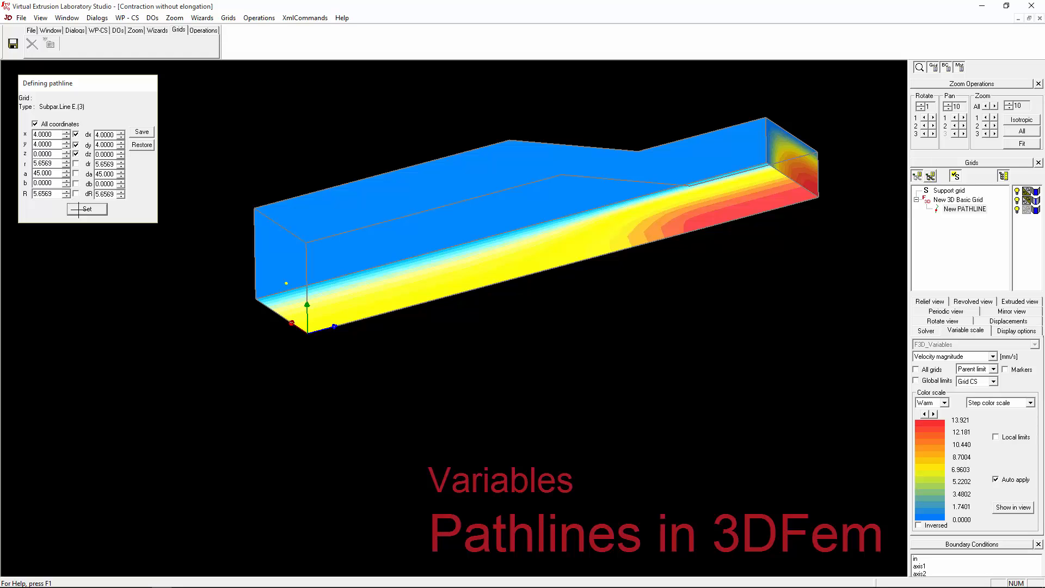
Browse the variables available for plotting along the pathline, from length, time and velocity to flow parameter
click(93, 455)
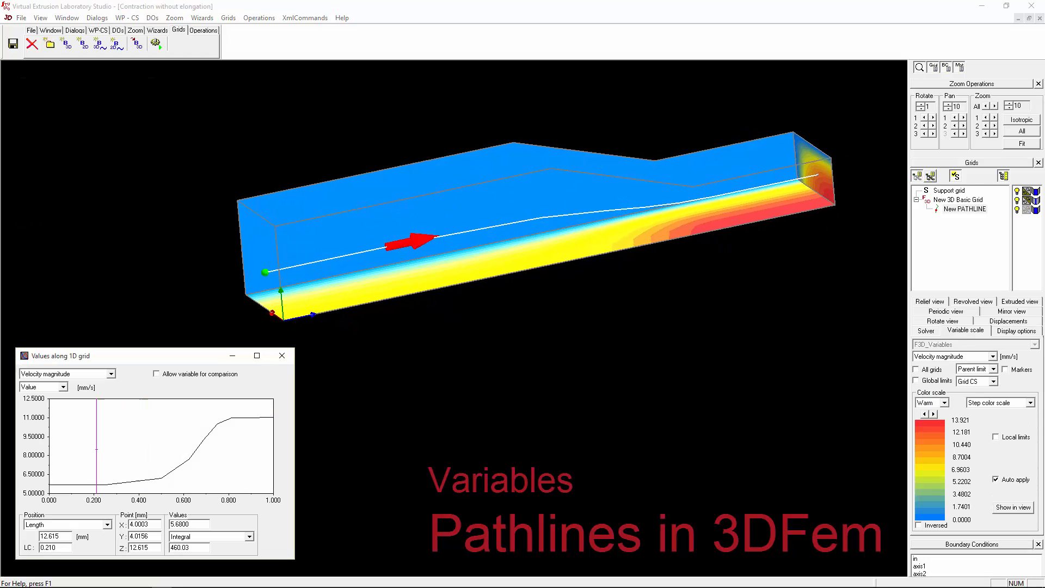
click(111, 373)
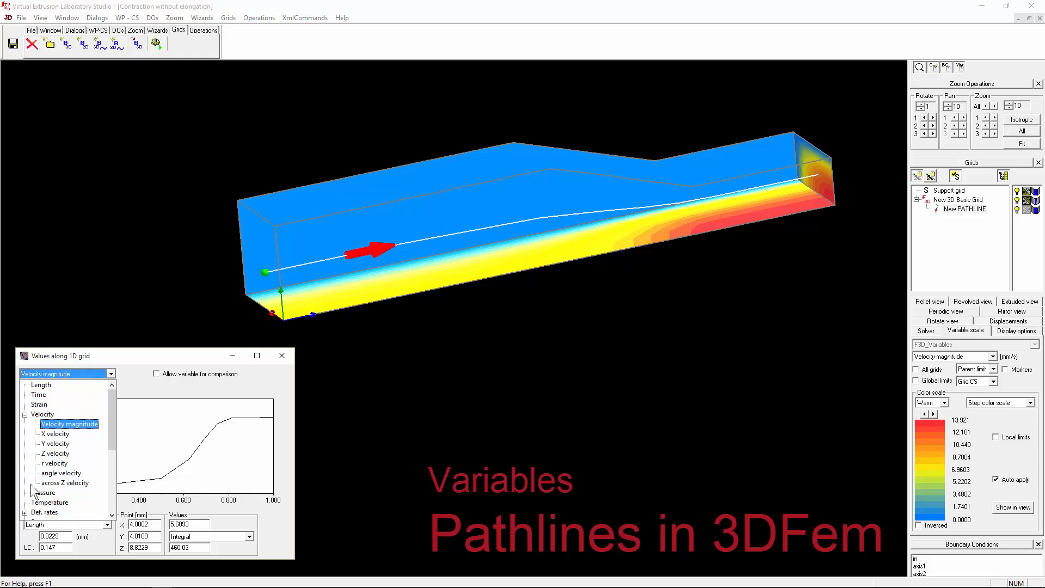
drag(113, 409, 113, 436)
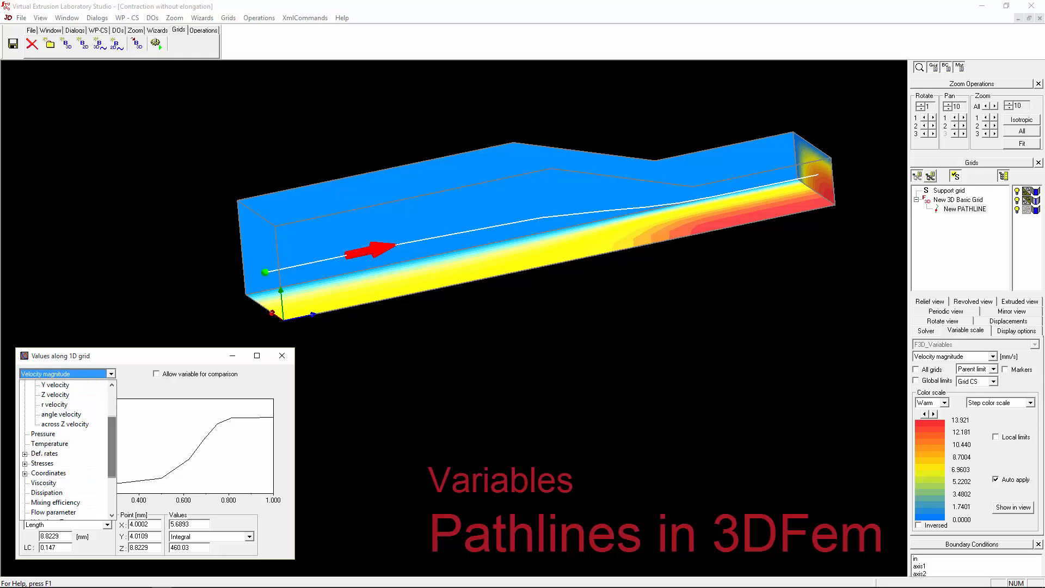
click(965, 209)
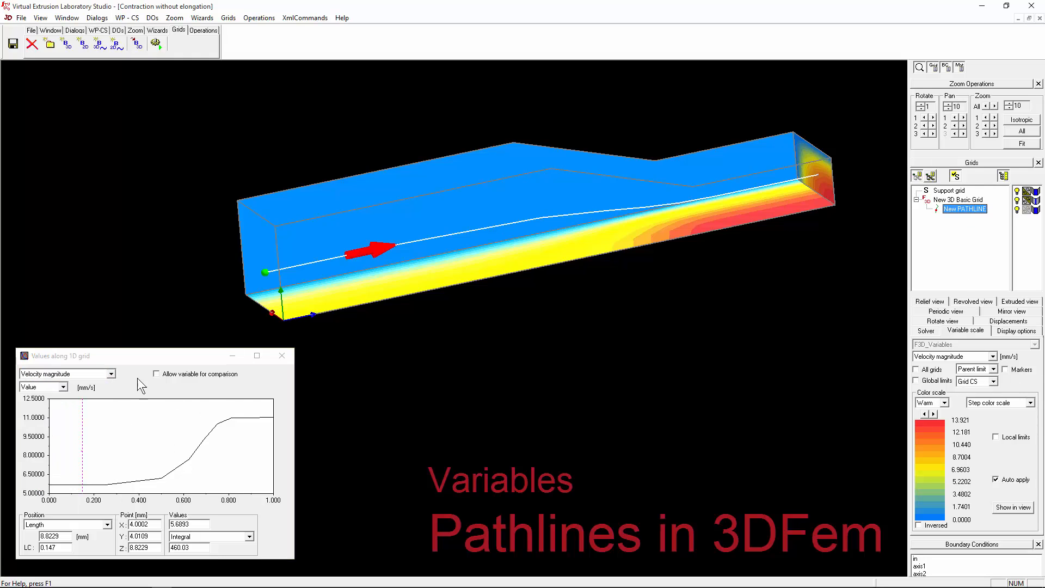
click(99, 404)
click(111, 374)
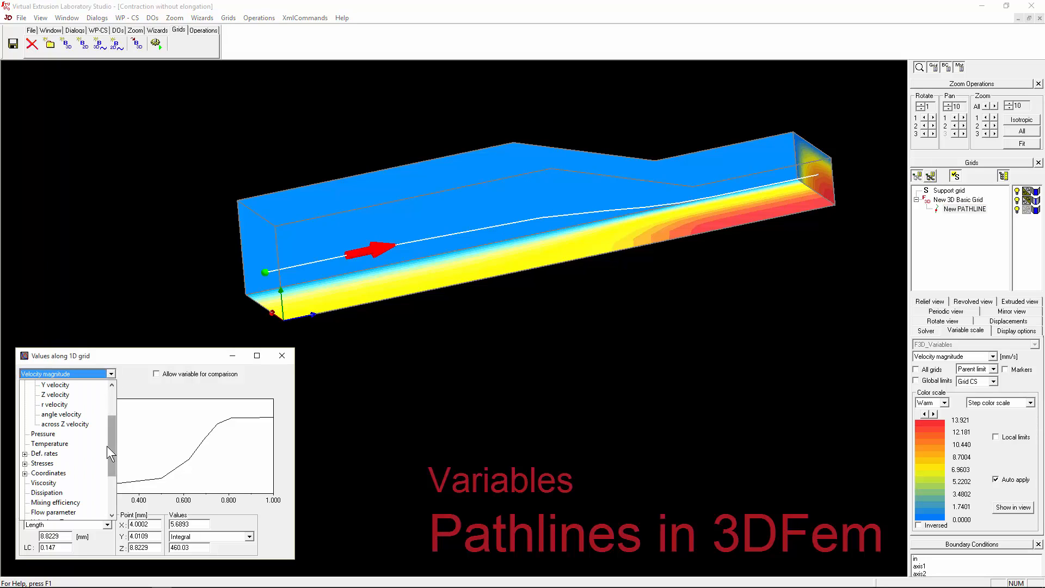
drag(109, 436, 115, 400)
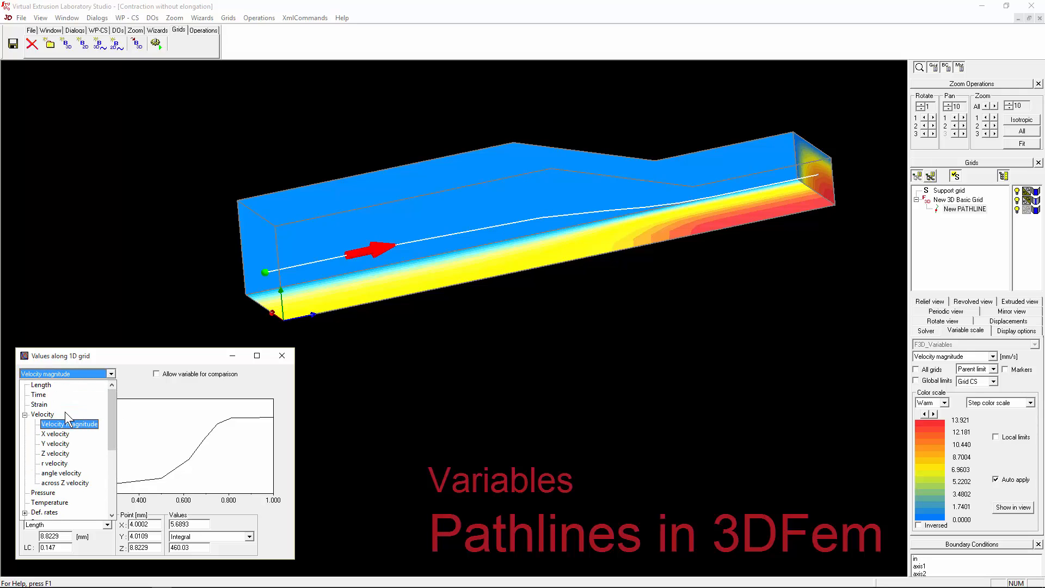
Plot time along the pathline and move the position marker to a length of about 35.7 mm
click(41, 395)
drag(143, 434, 183, 425)
Plot strain along the pathline and trace its values from about 11.2 mm towards the outlet
click(111, 373)
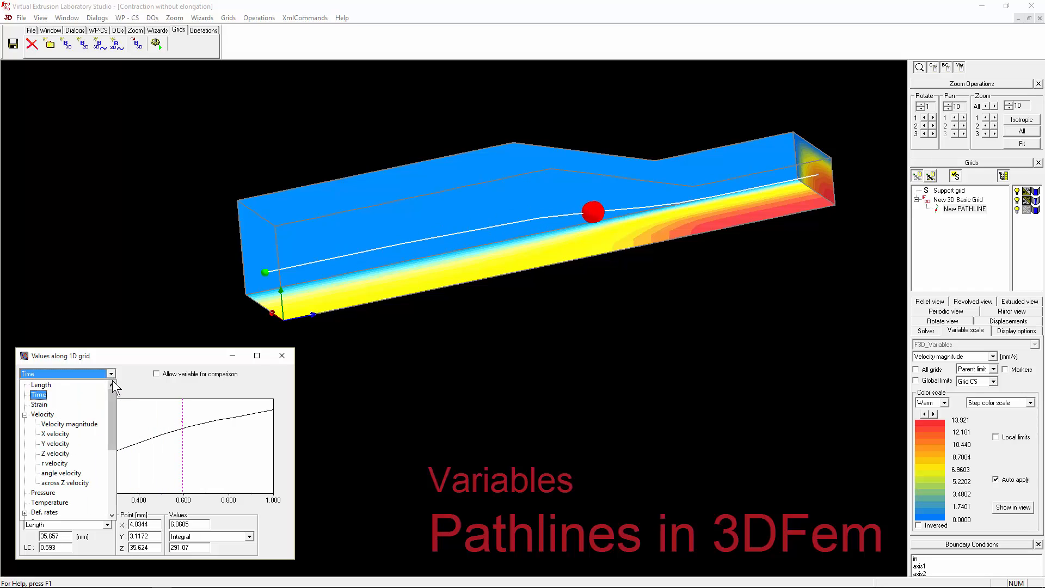
click(54, 403)
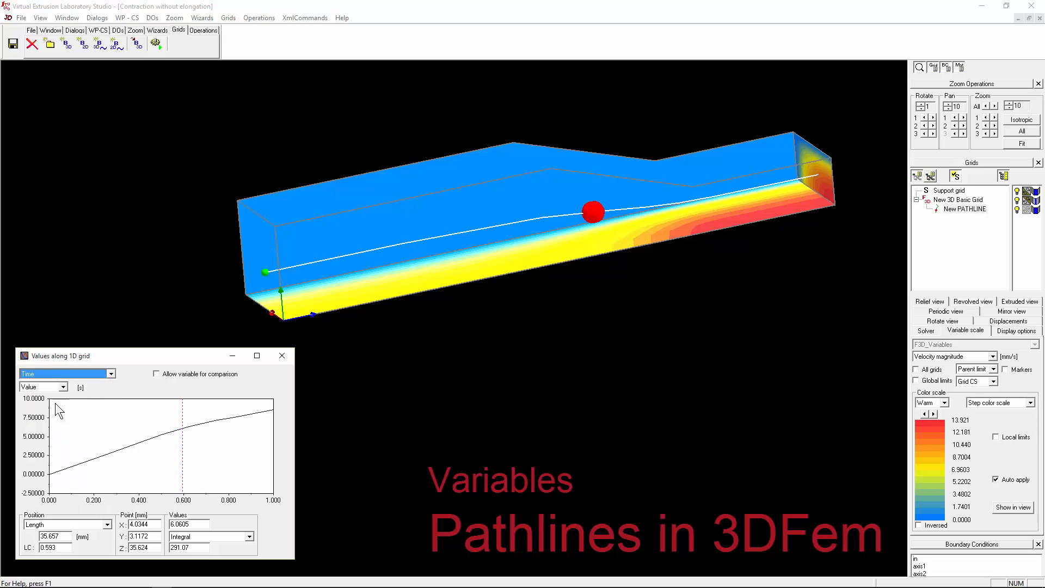
click(55, 404)
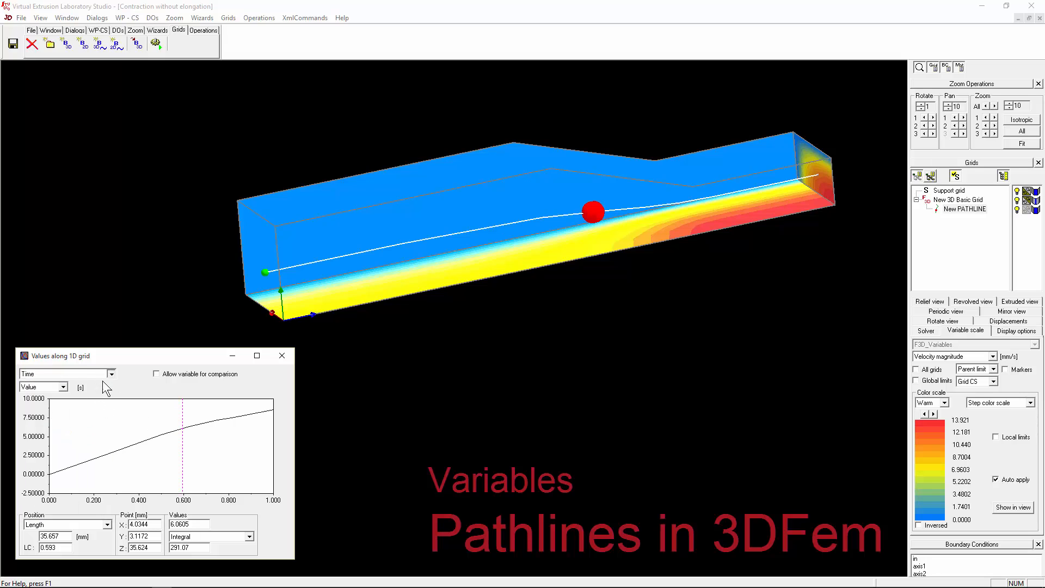
click(111, 373)
click(55, 402)
click(91, 464)
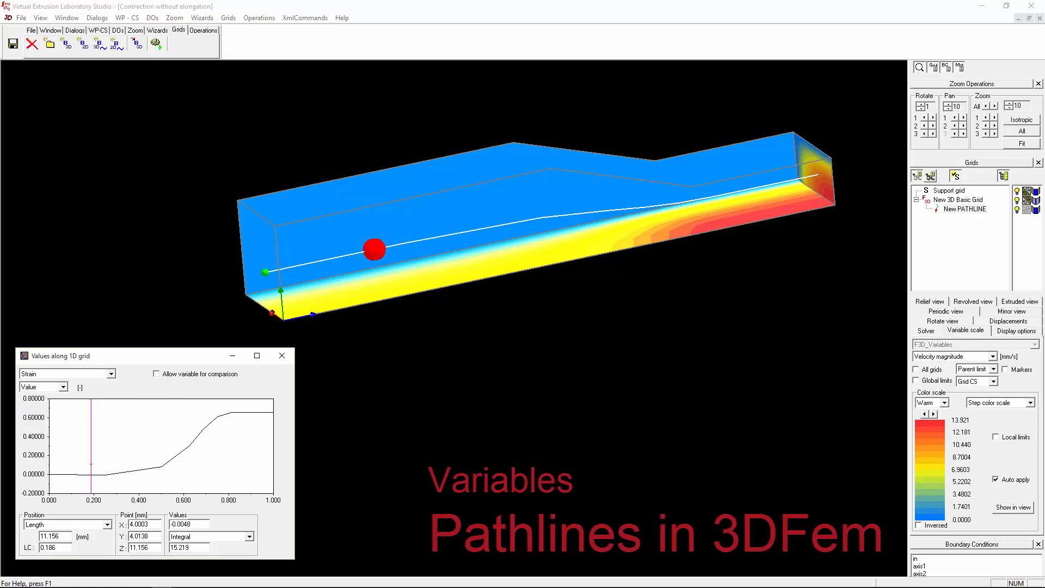
mouse_move(91, 464)
mouse_down()
mouse_move(68, 454)
mouse_move(265, 424)
mouse_move(241, 424)
mouse_up()
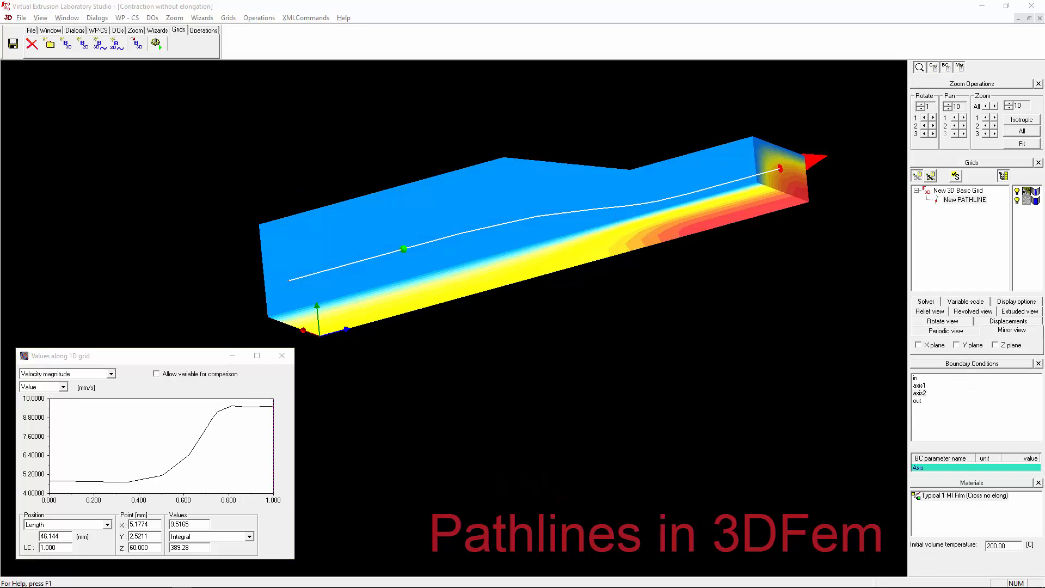
Examine the pathline with its seed point inside the channel from several angles
click(964, 200)
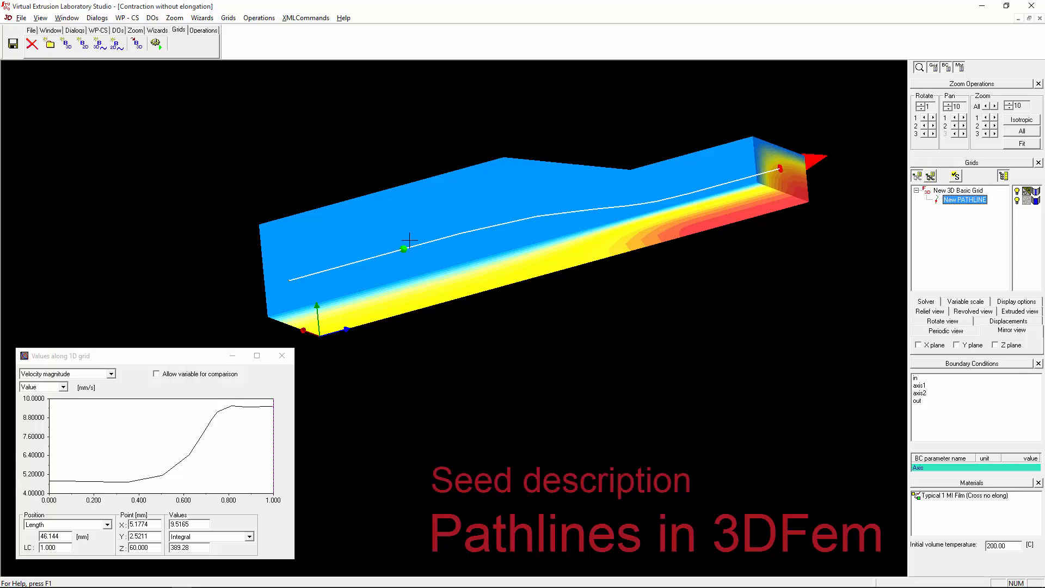
middle_drag(364, 239, 393, 235)
middle_drag(458, 158, 467, 199)
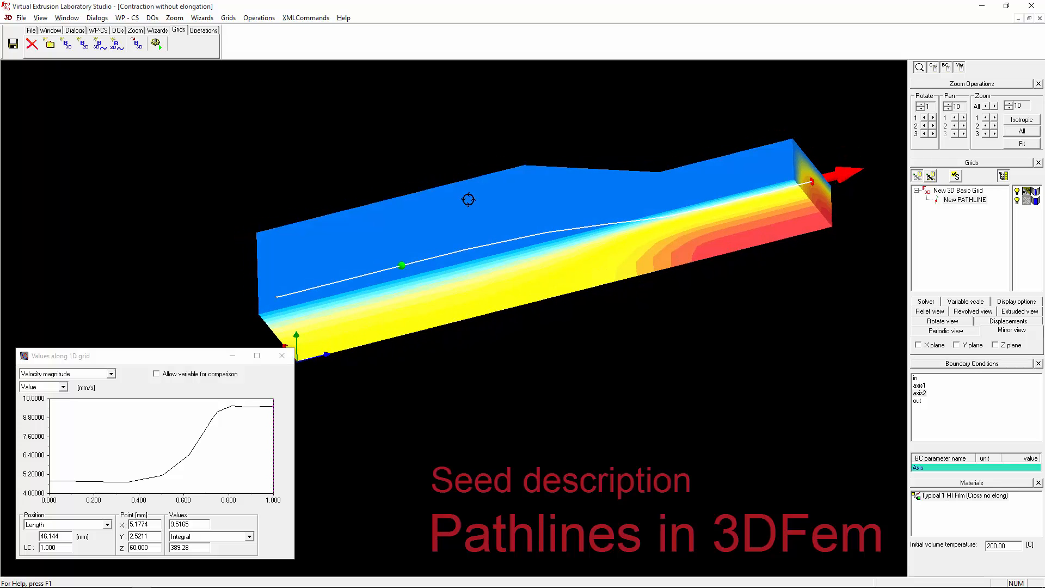
middle_drag(396, 298, 399, 253)
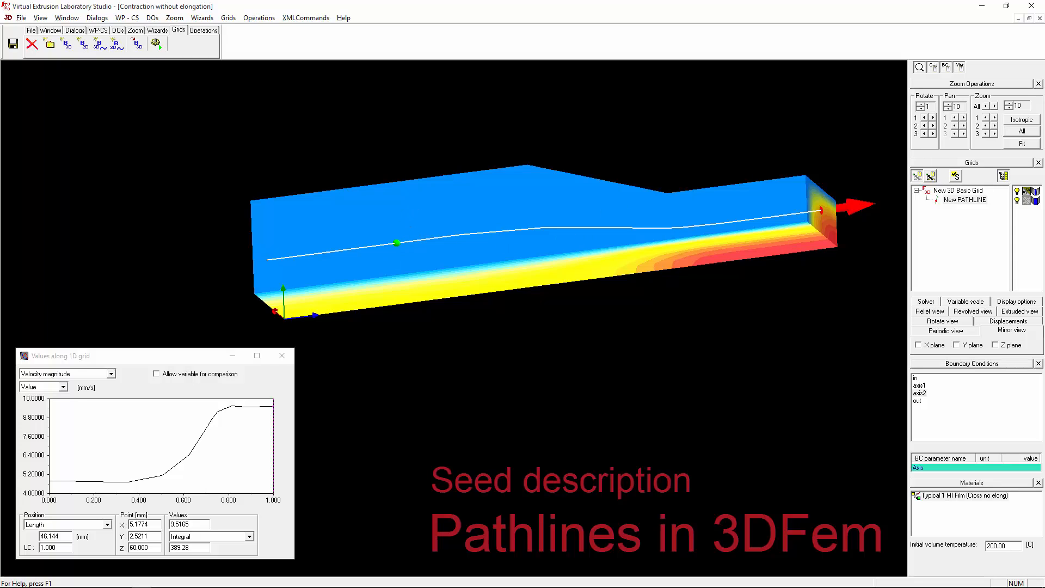
Trace velocity magnitude from upstream of the seed point, through the seed, to about 20.8 mm downstream
drag(92, 454, 71, 455)
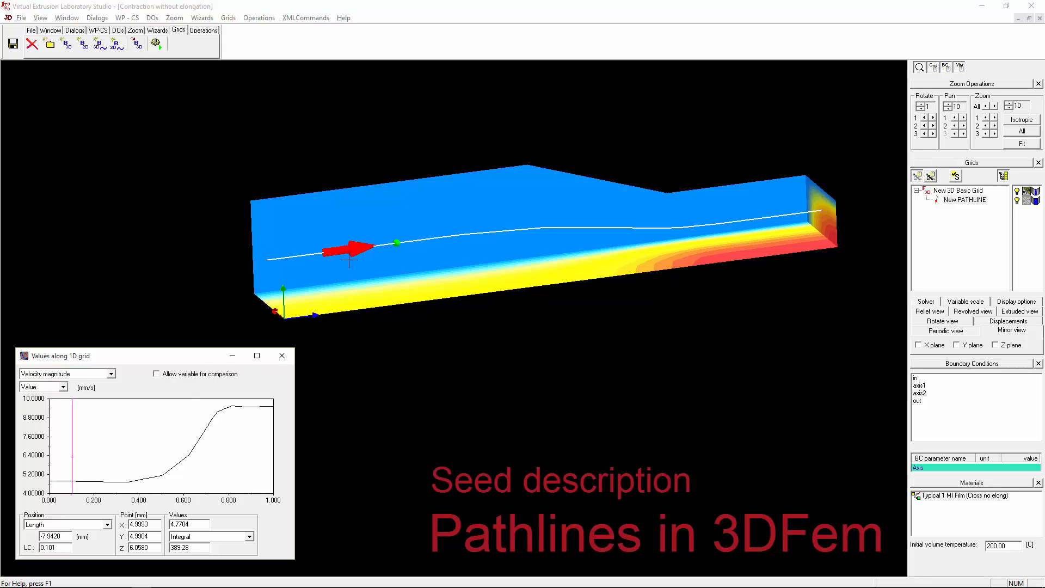
middle_drag(384, 254, 397, 246)
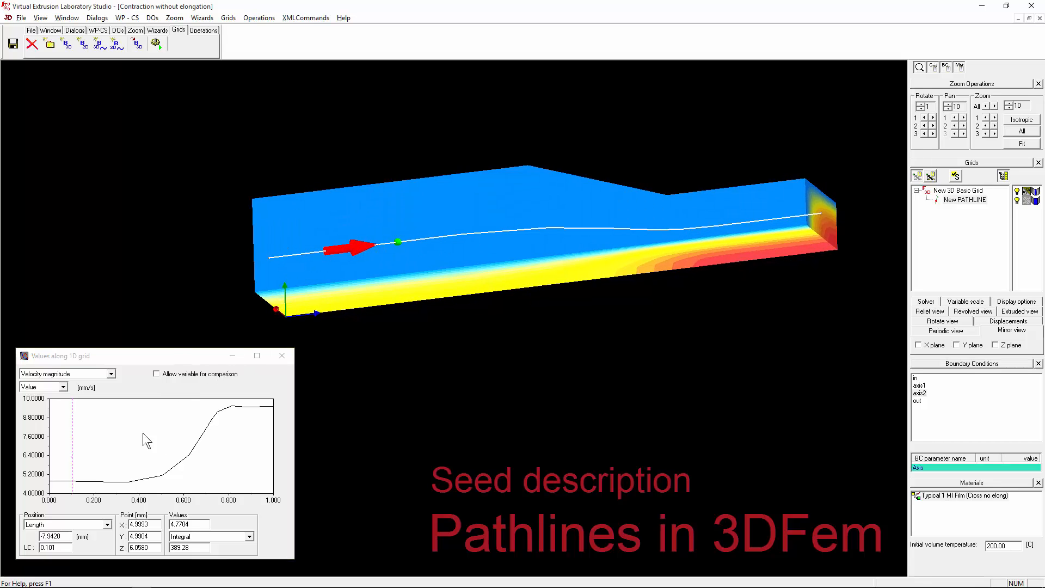
click(123, 453)
drag(123, 453, 101, 453)
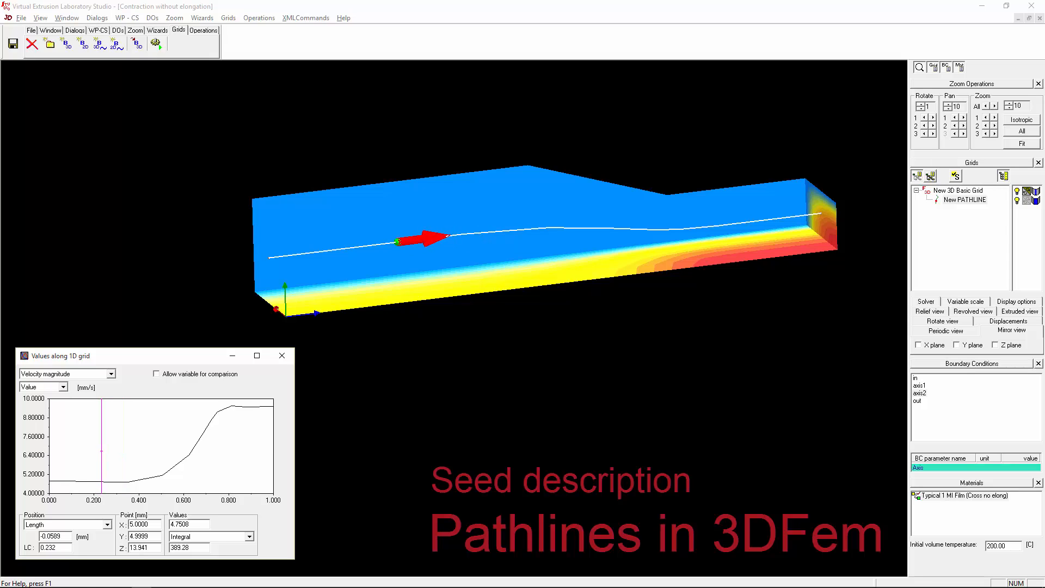
drag(101, 450, 179, 438)
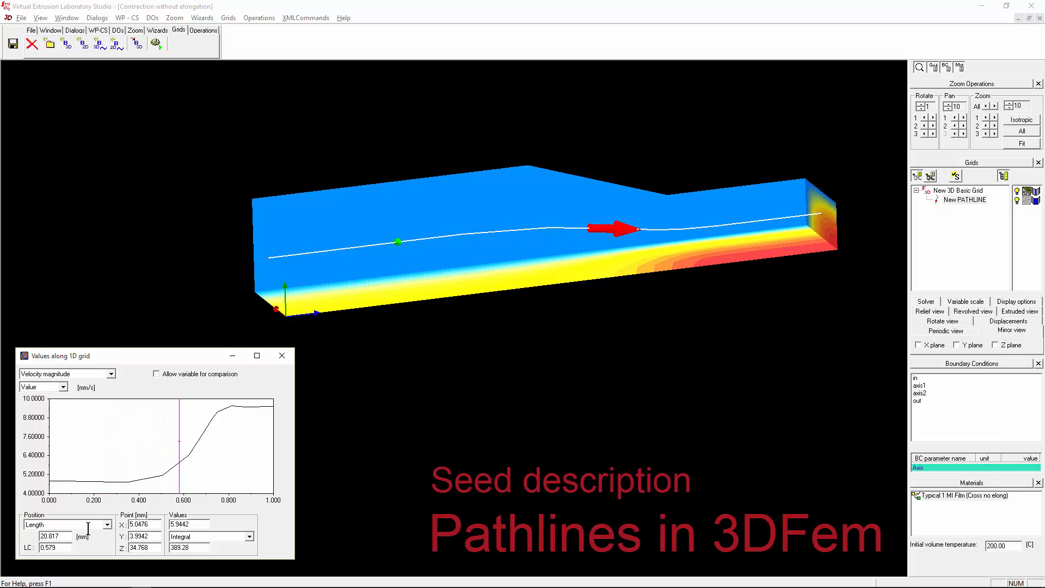
Use Time as the position variable for the pathline plot and move the position marker to the outlet end
click(107, 524)
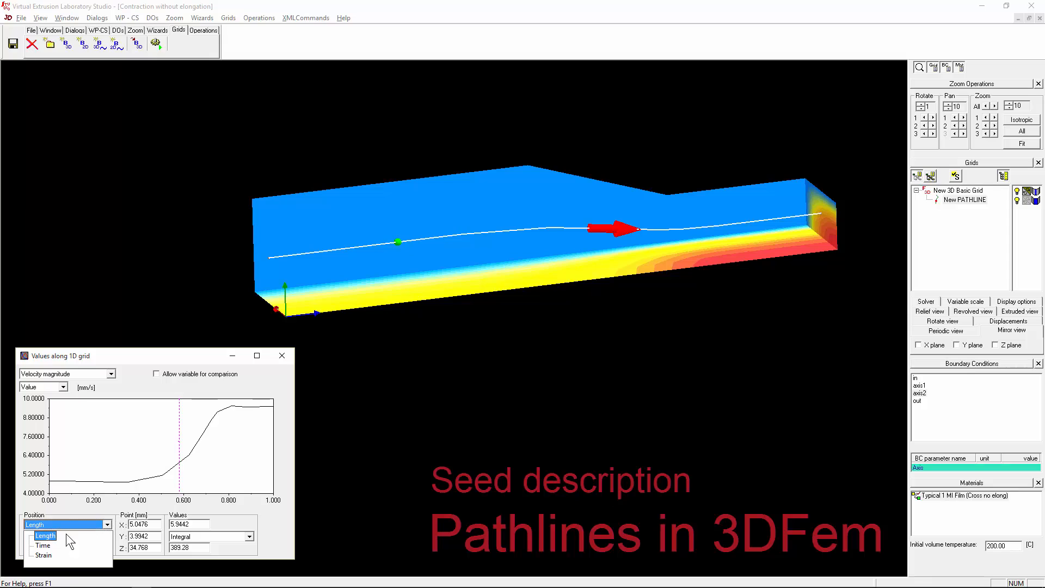
click(45, 552)
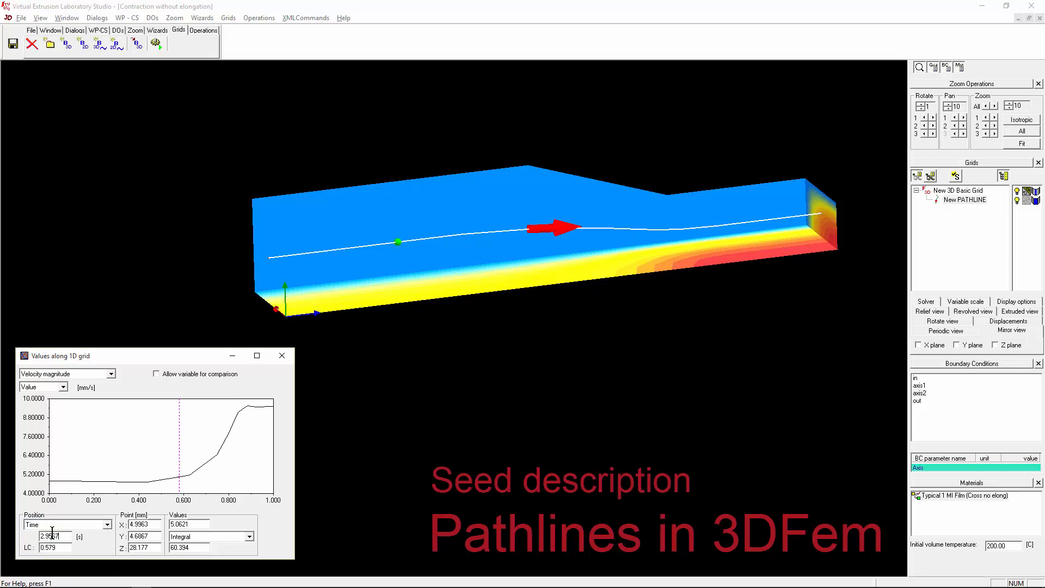
double_click(52, 535)
drag(531, 230, 539, 226)
click(160, 454)
drag(160, 454, 290, 458)
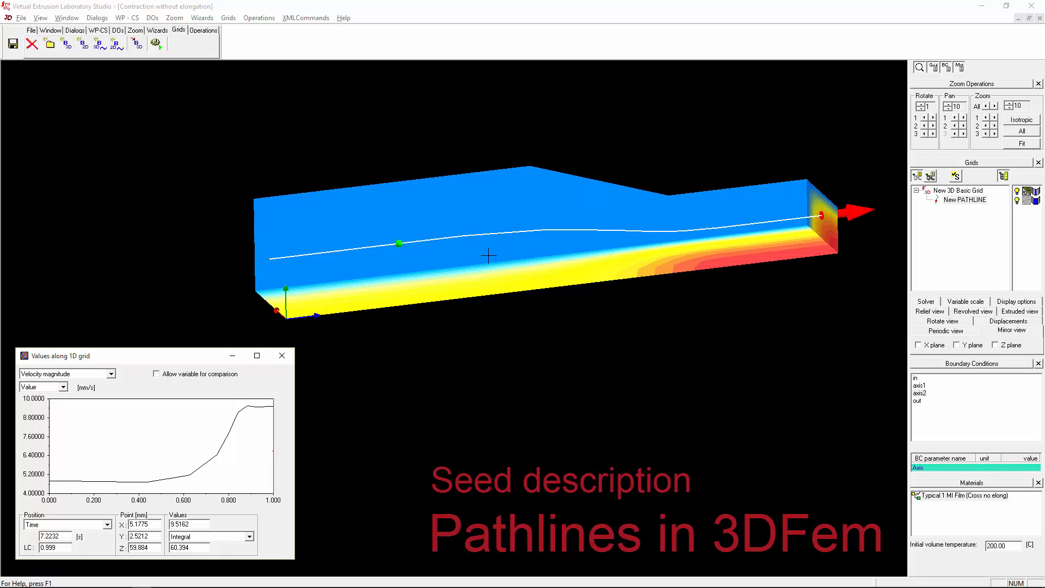
Move the position marker back to the pathline's inlet end and keep Time as the position variable
click(964, 199)
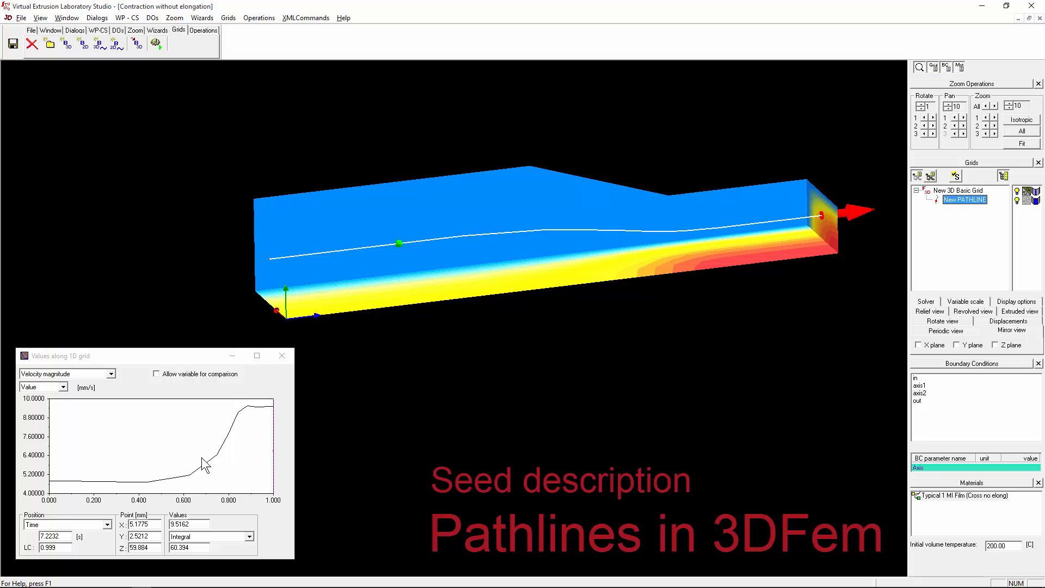
drag(170, 460, 30, 472)
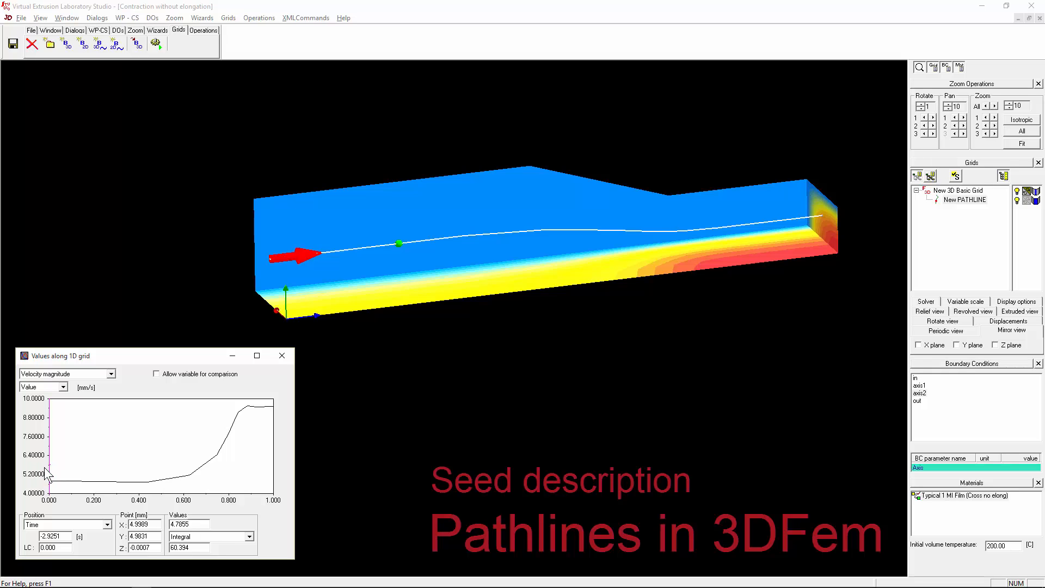
mouse_move(45, 467)
mouse_down()
mouse_move(91, 464)
mouse_move(45, 460)
mouse_up()
click(108, 524)
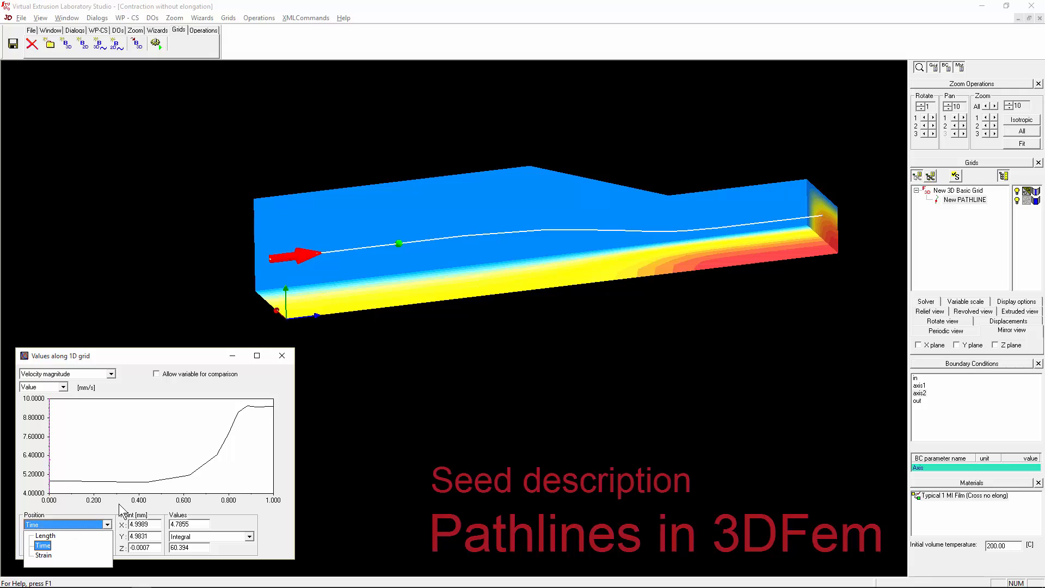
click(45, 545)
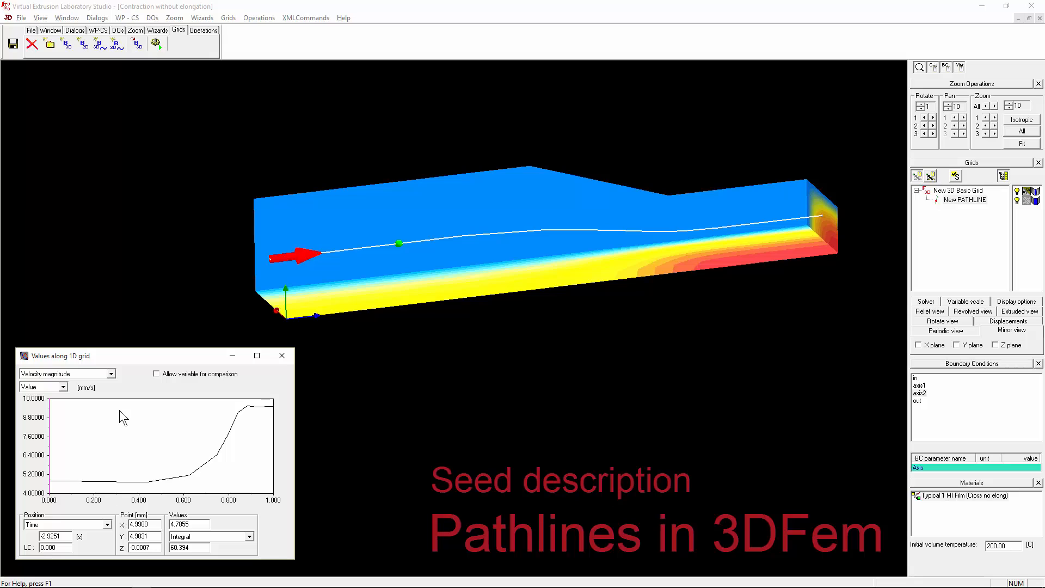
Plot temperature along the pathline with the marker at the inlet end, and examine the channel from another angle
click(112, 375)
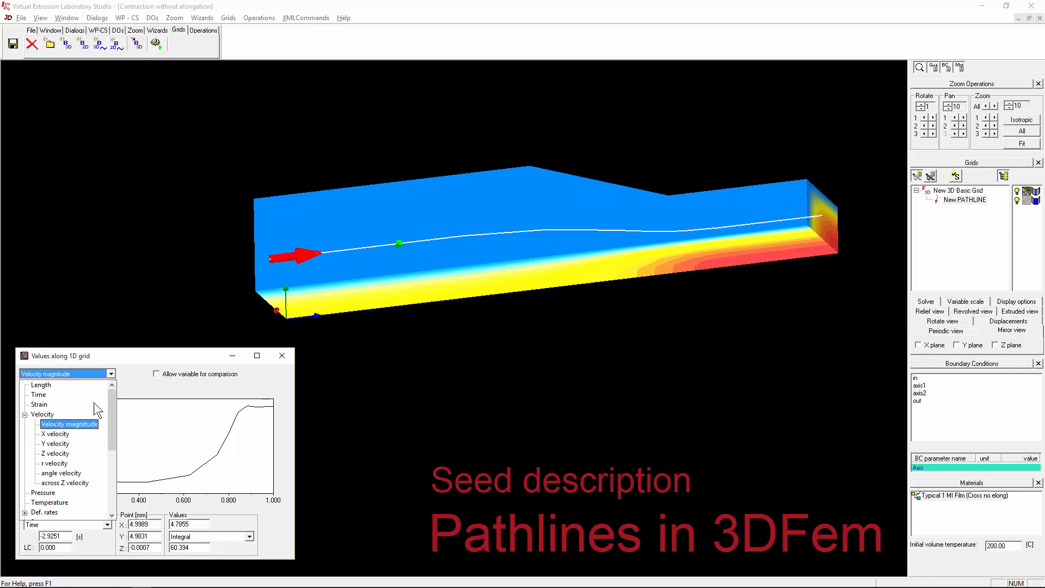
click(50, 502)
drag(124, 429, 46, 434)
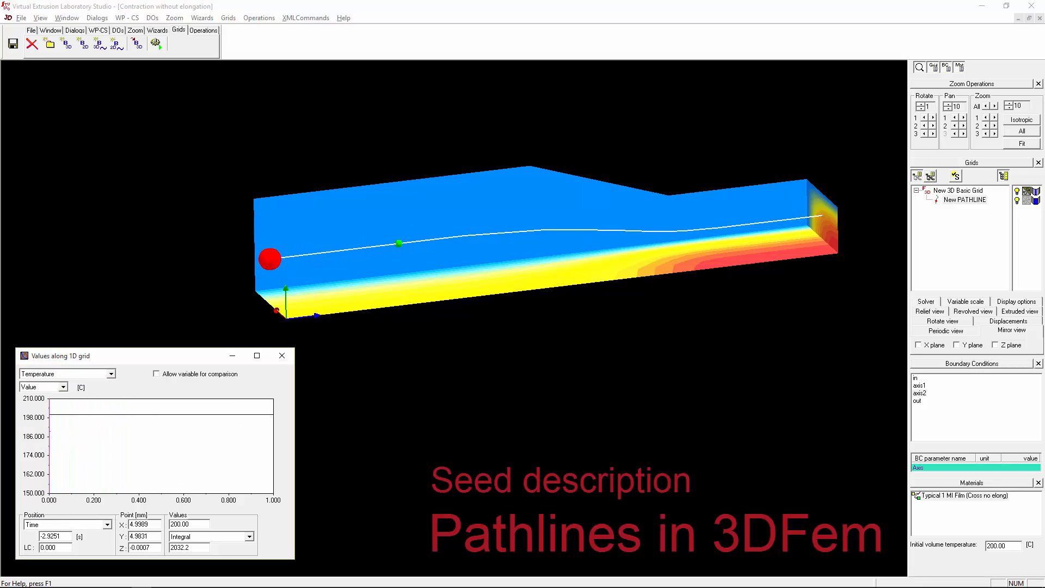
drag(348, 381, 381, 337)
scroll(386, 222, down, 2)
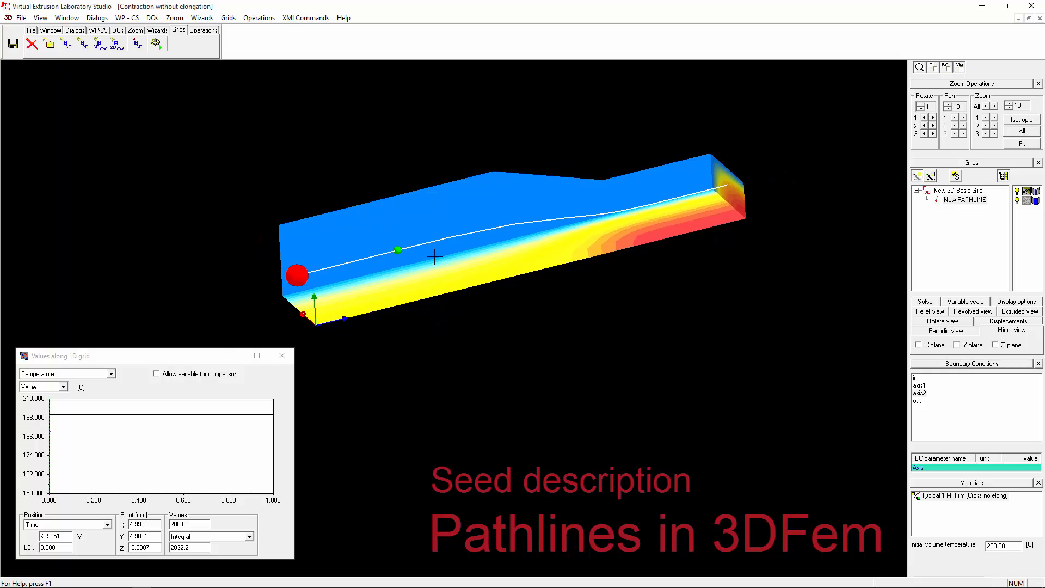
scroll(436, 256, down, 2)
mouse_move(451, 299)
mouse_down()
mouse_move(408, 307)
mouse_move(440, 313)
mouse_up()
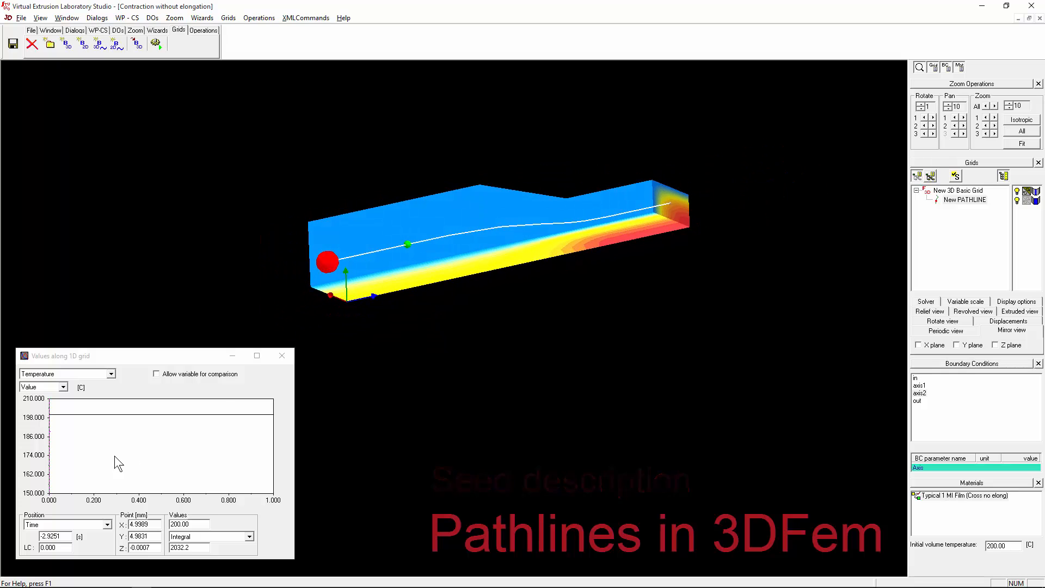
Trace the integral of temperature along the pathline to the outlet end, and return the plot to Value
click(63, 386)
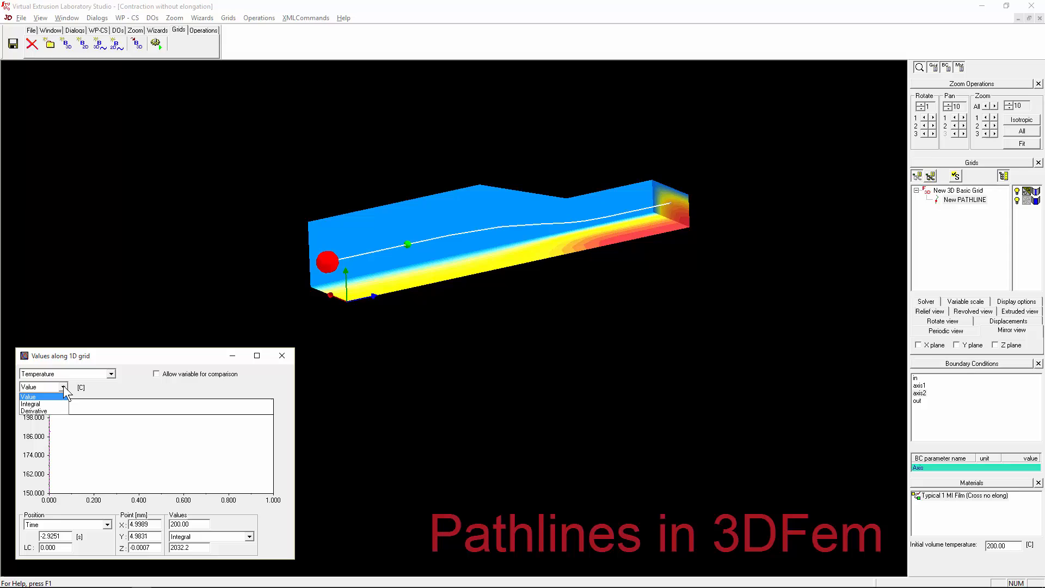
click(33, 404)
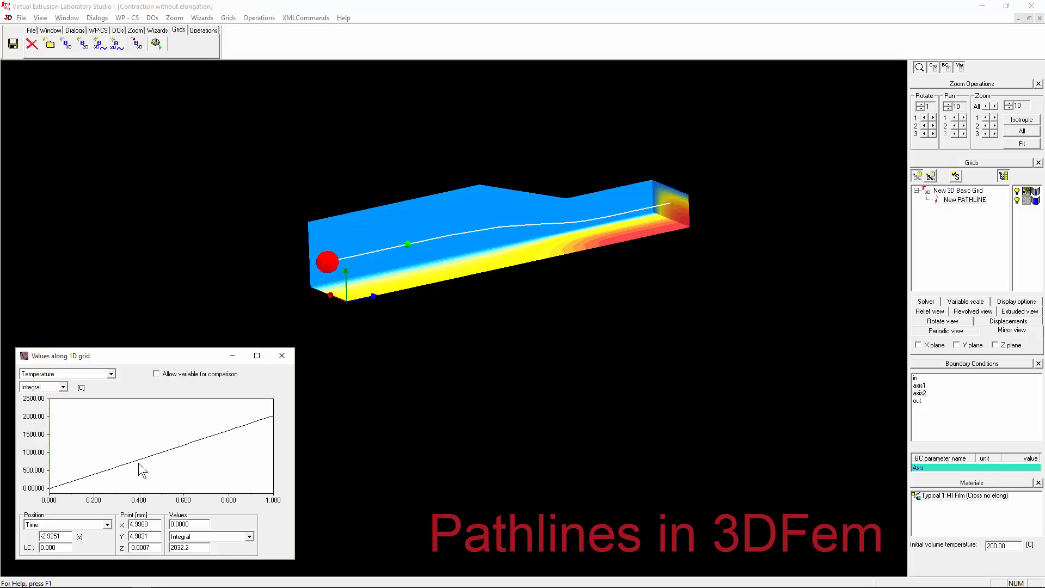
drag(69, 478, 284, 427)
drag(191, 524, 166, 522)
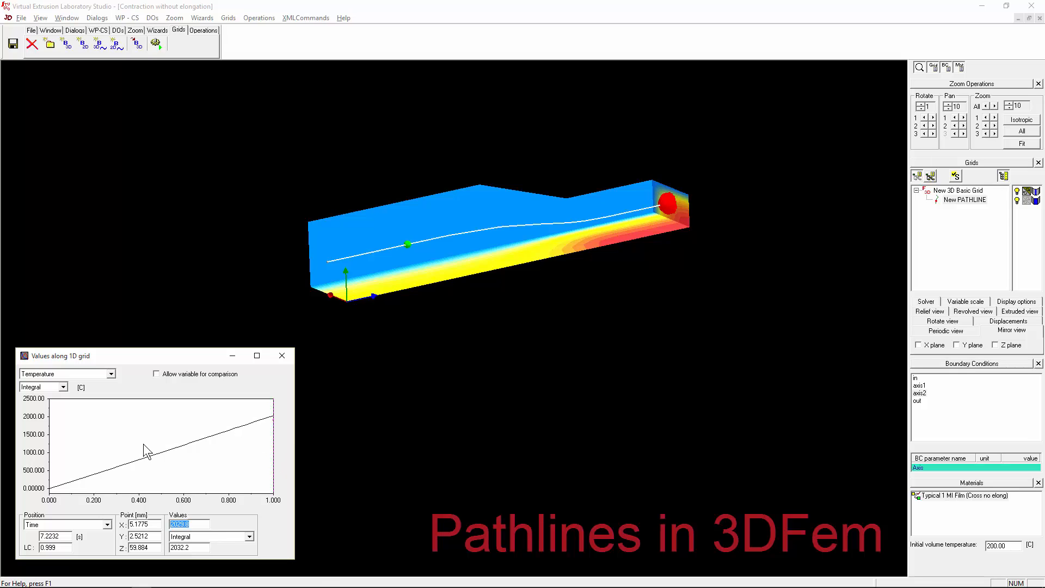
click(63, 386)
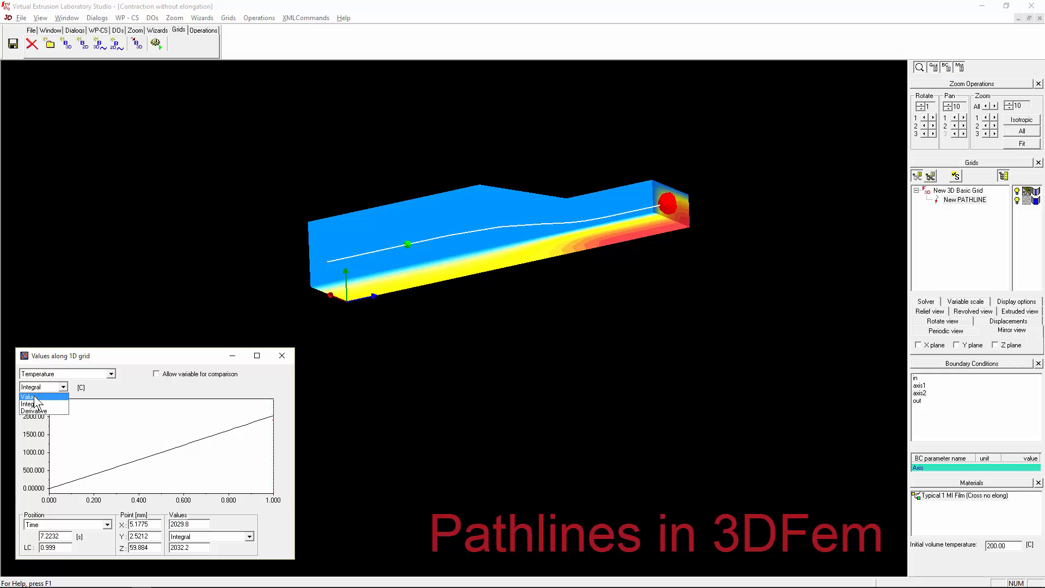
click(38, 396)
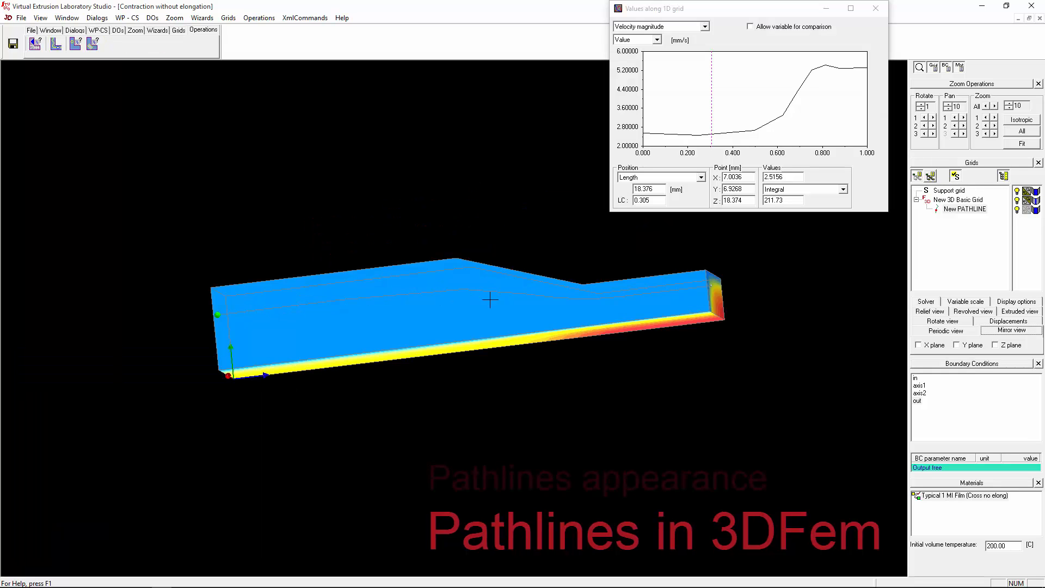
Move the position marker to about 0.80 of the pathline's length and examine the channel from other angles
mouse_move(470, 286)
middle_down()
mouse_move(498, 353)
mouse_move(520, 288)
mouse_move(536, 299)
mouse_move(534, 345)
mouse_move(571, 320)
mouse_move(533, 340)
mouse_move(601, 327)
middle_up()
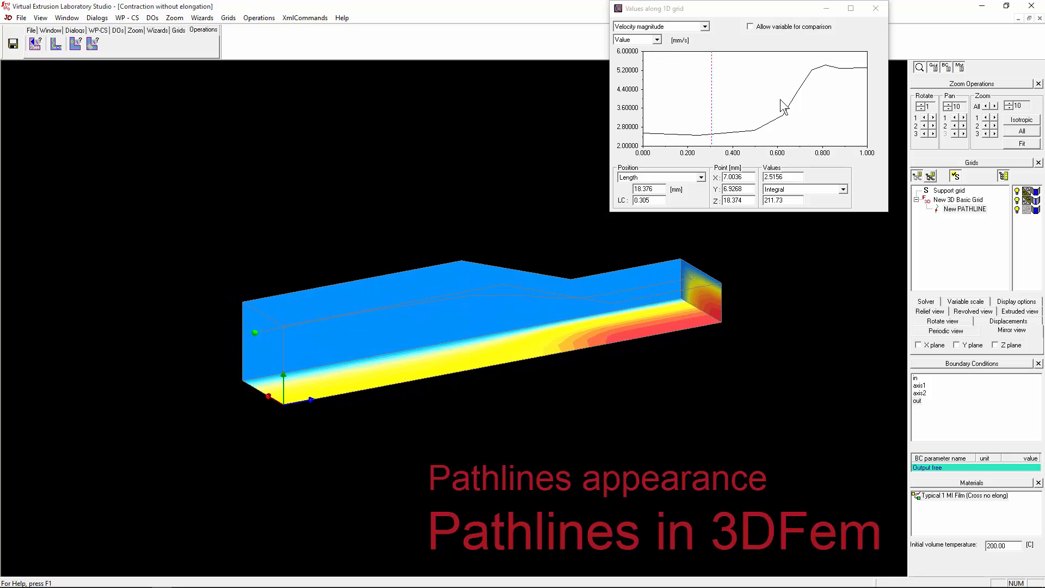
mouse_move(717, 109)
mouse_down()
mouse_move(686, 109)
mouse_move(883, 111)
mouse_move(724, 119)
mouse_move(804, 129)
mouse_up()
middle_drag(533, 256, 532, 370)
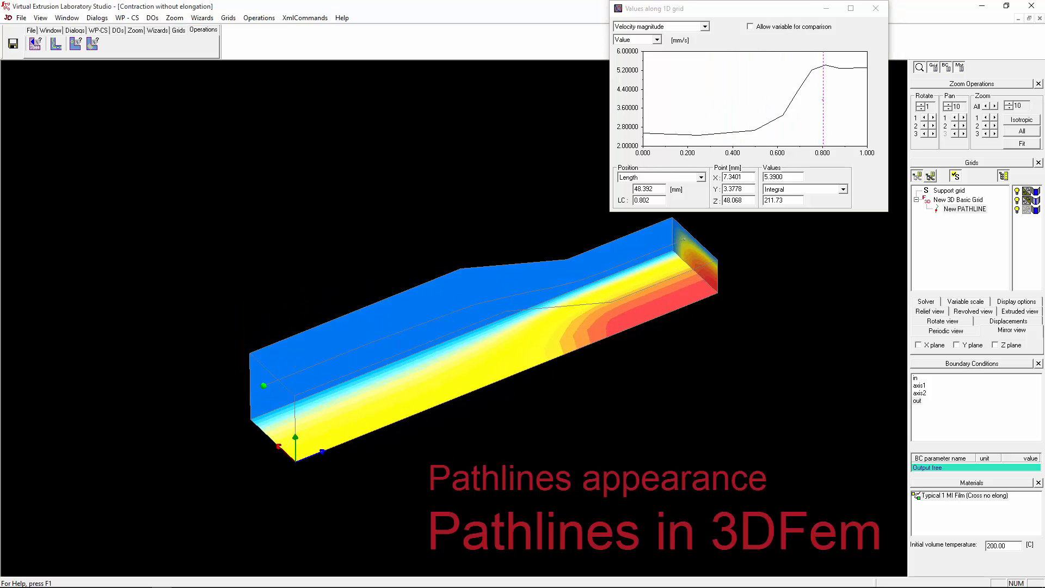
middle_drag(413, 337, 435, 312)
scroll(545, 319, up, 3)
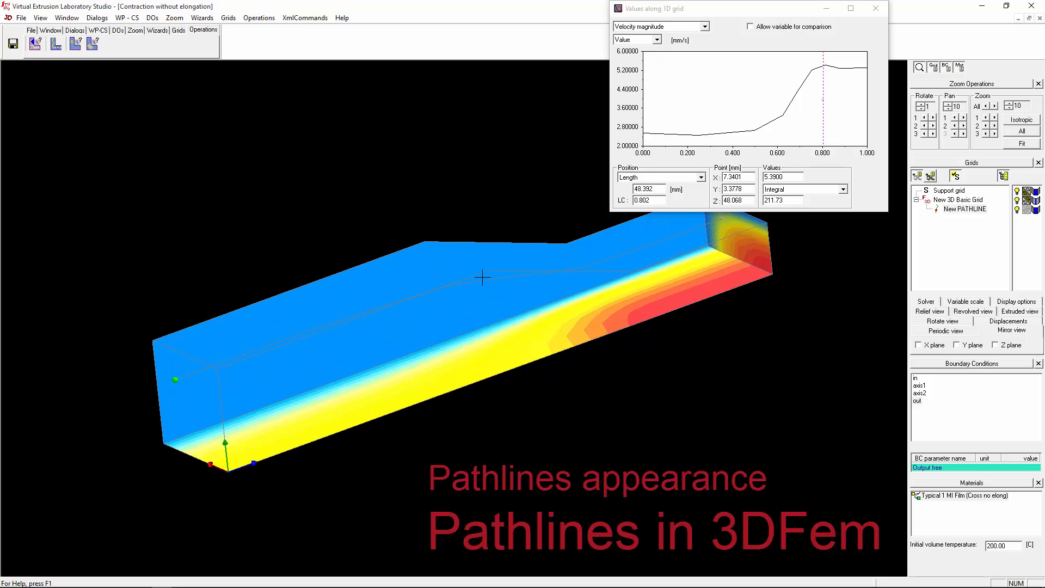
Select the pathline and set its curve size to 2 in the Basic 1D display object set
click(958, 209)
click(118, 30)
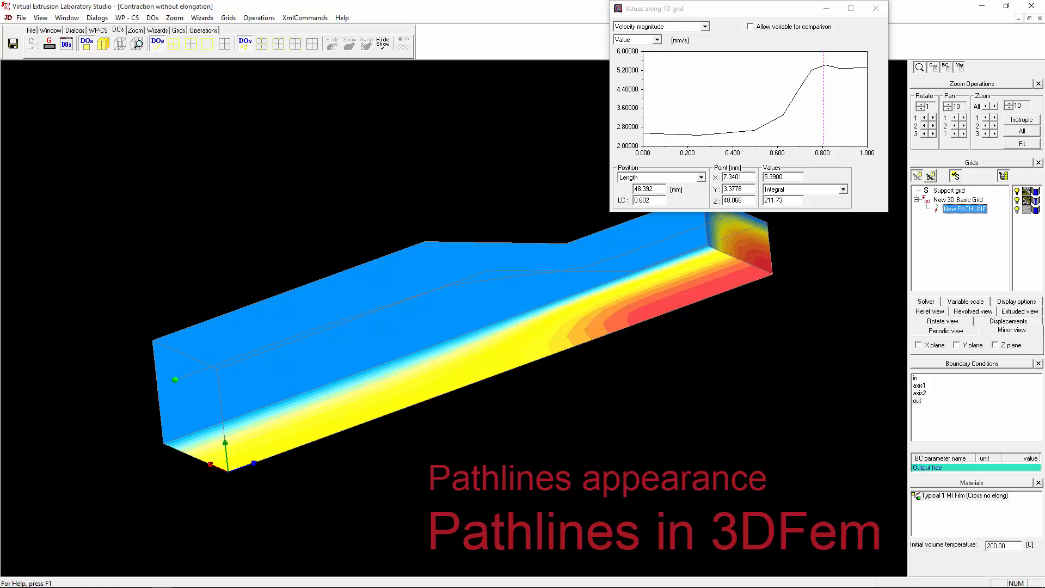
click(66, 44)
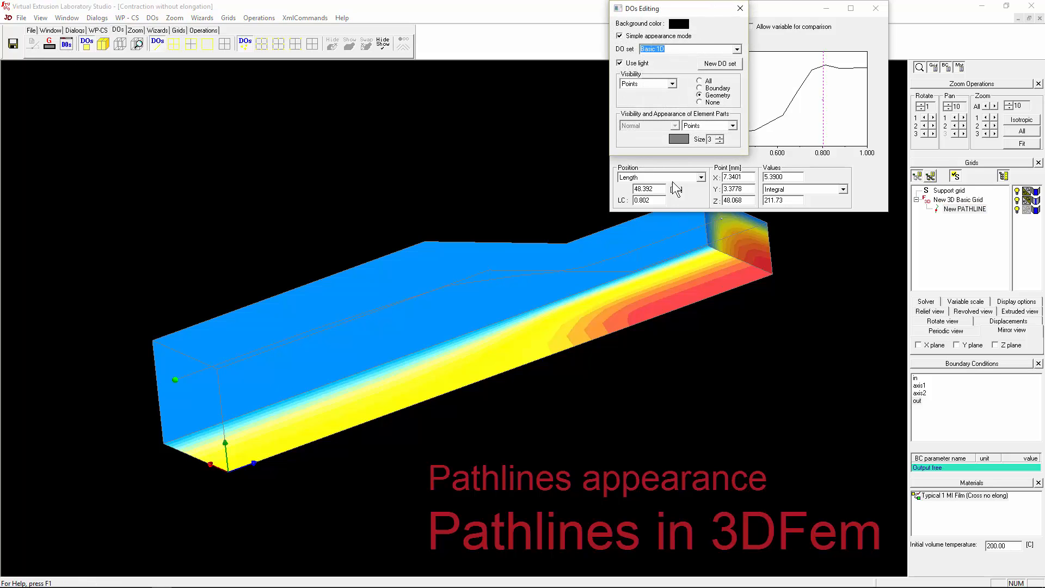
click(705, 125)
click(702, 141)
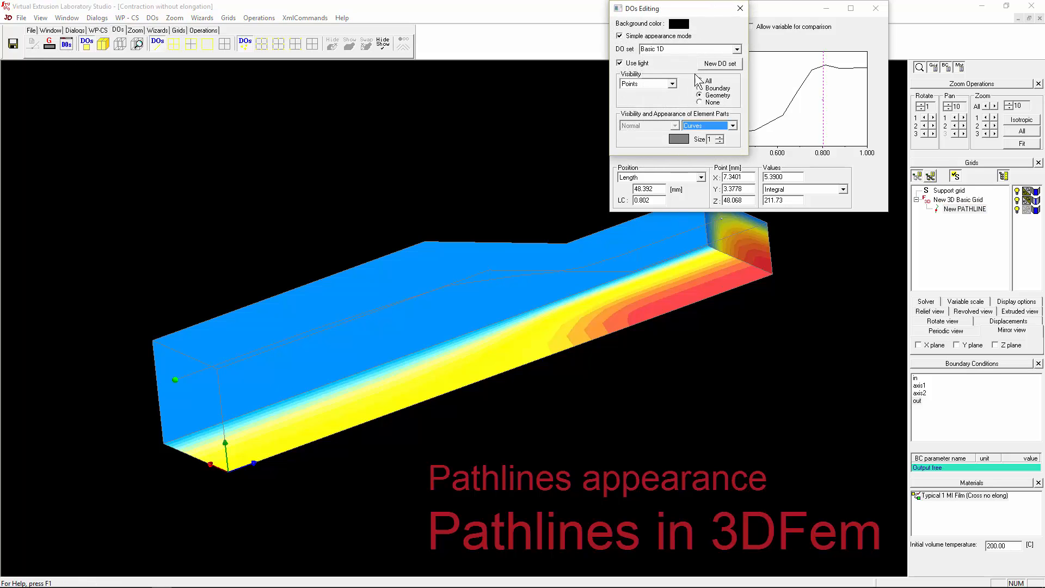
drag(692, 3, 502, 18)
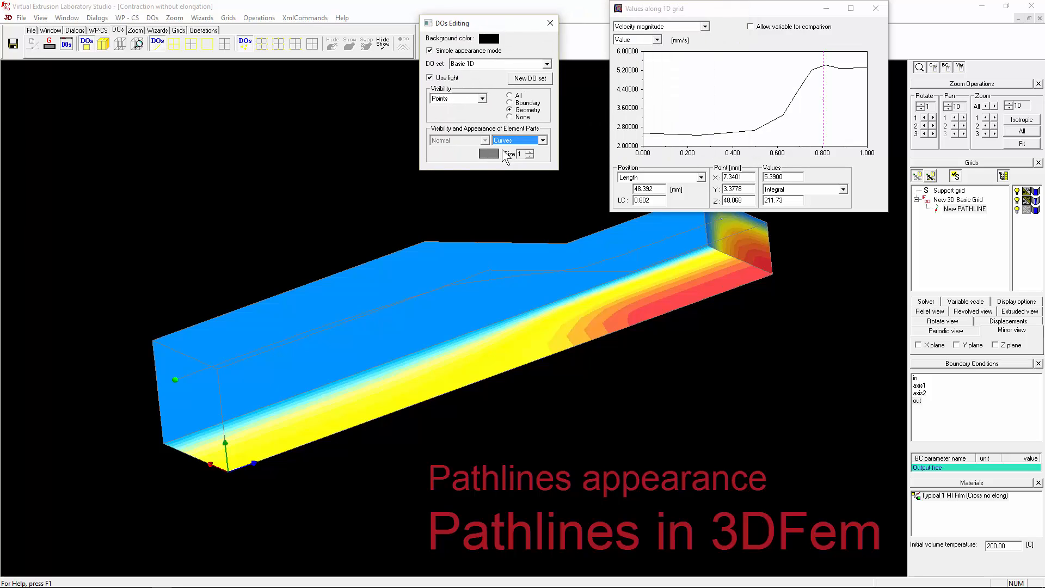
click(529, 152)
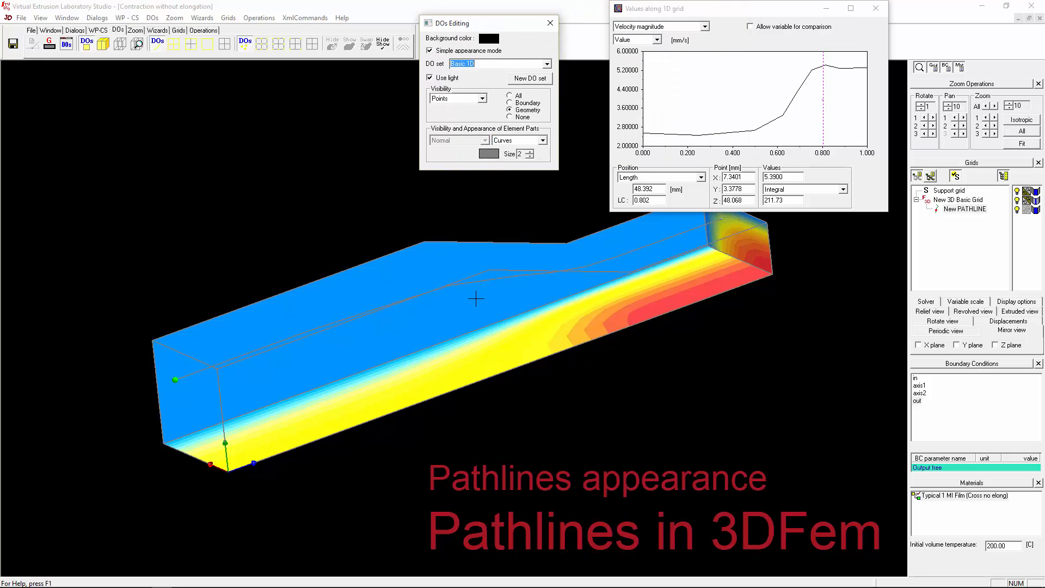
Set the pathline's curve color to white and close the color and display object settings
click(489, 154)
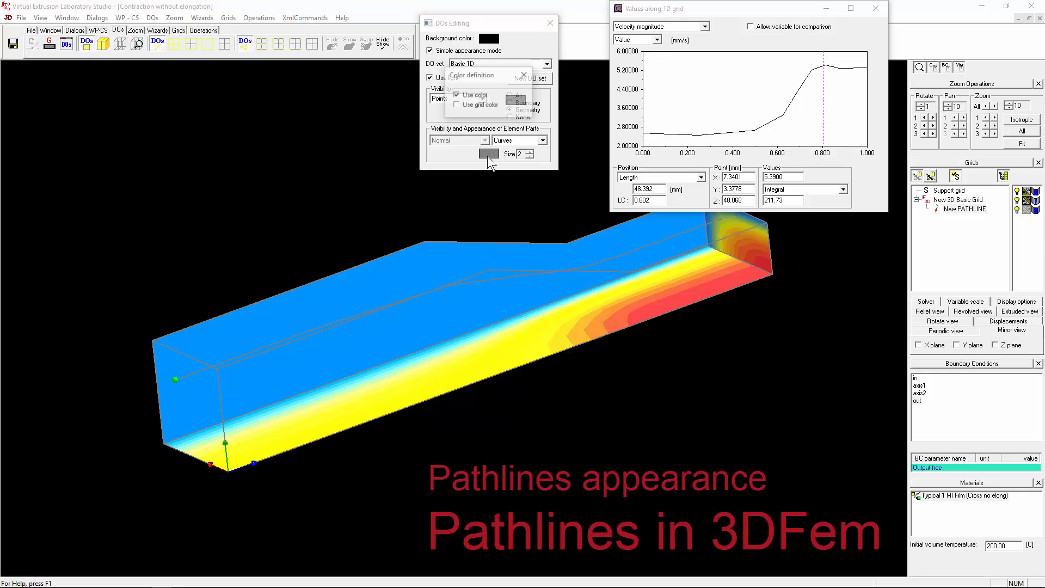
click(515, 100)
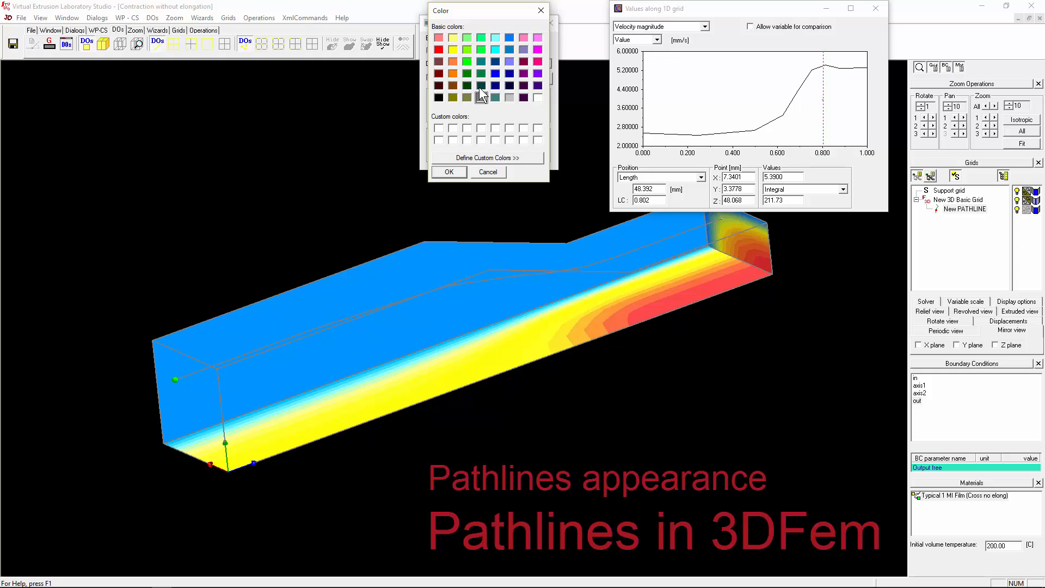
click(465, 64)
click(538, 96)
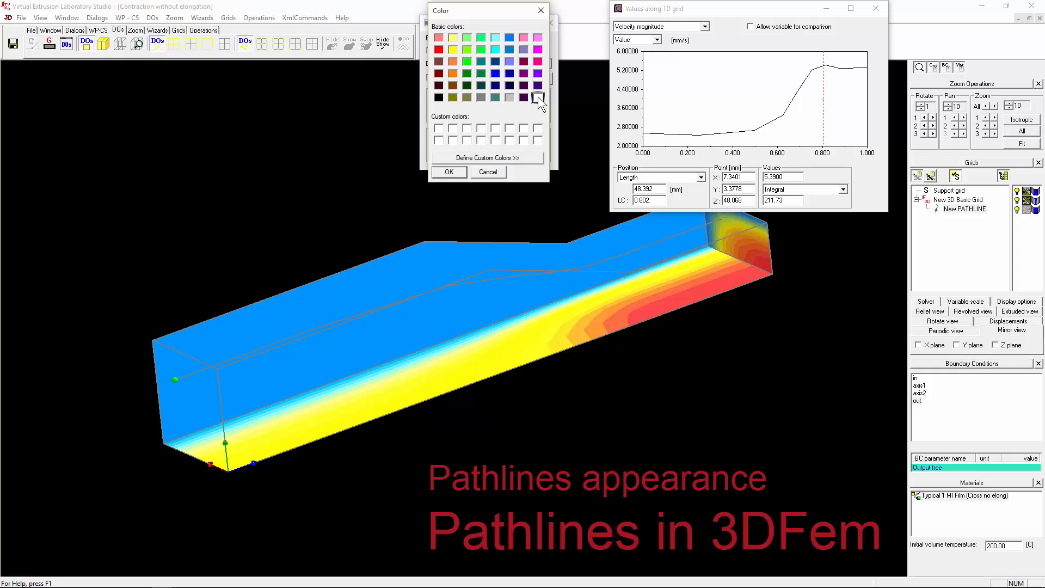
click(450, 170)
click(456, 105)
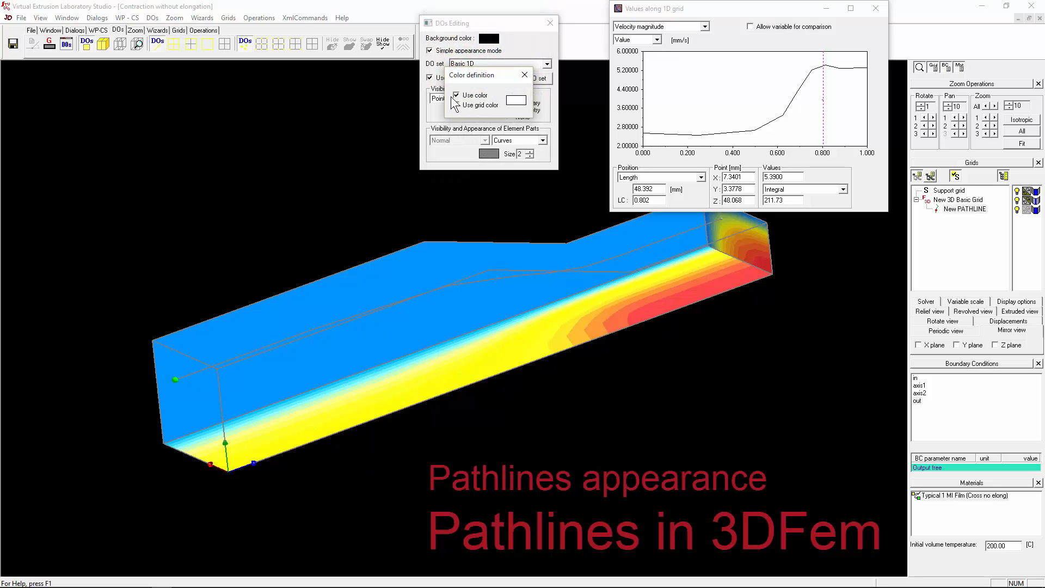
click(524, 75)
click(551, 23)
Move the position marker to about 0.445 of the pathline's length and examine the white curve in the channel
mouse_move(642, 276)
middle_down()
mouse_move(544, 398)
mouse_move(534, 346)
mouse_move(637, 299)
mouse_move(683, 173)
mouse_move(632, 249)
mouse_move(629, 286)
mouse_move(602, 264)
middle_up()
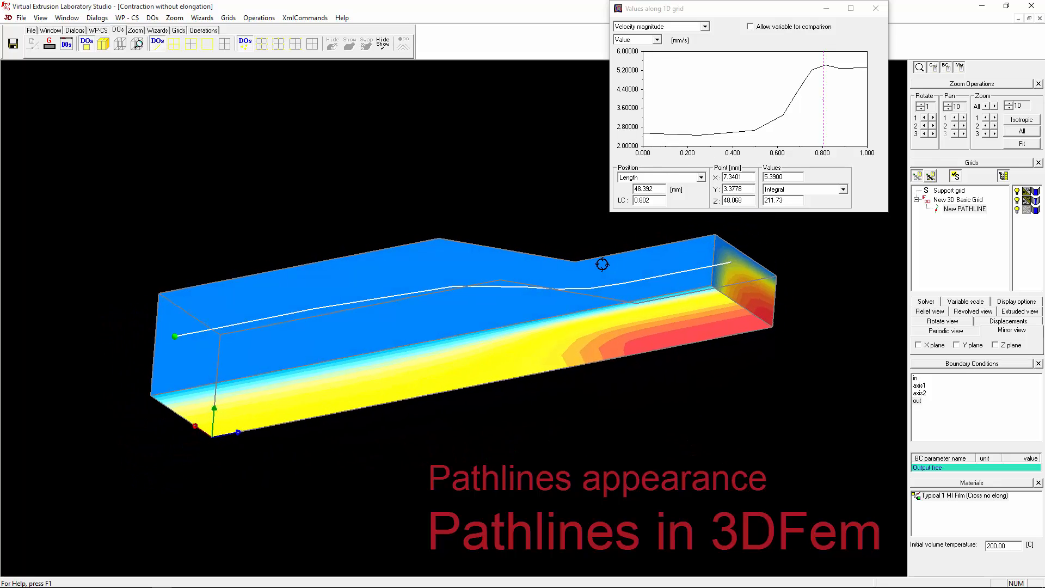
mouse_move(787, 115)
mouse_down()
mouse_move(669, 117)
mouse_move(798, 117)
mouse_move(694, 118)
mouse_move(743, 118)
mouse_up()
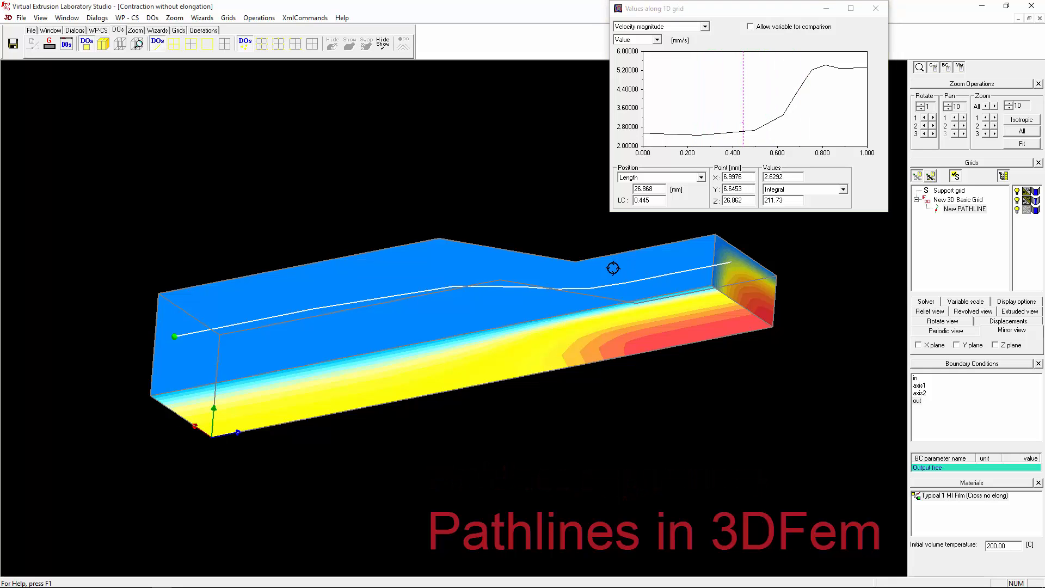
middle_drag(613, 268, 635, 269)
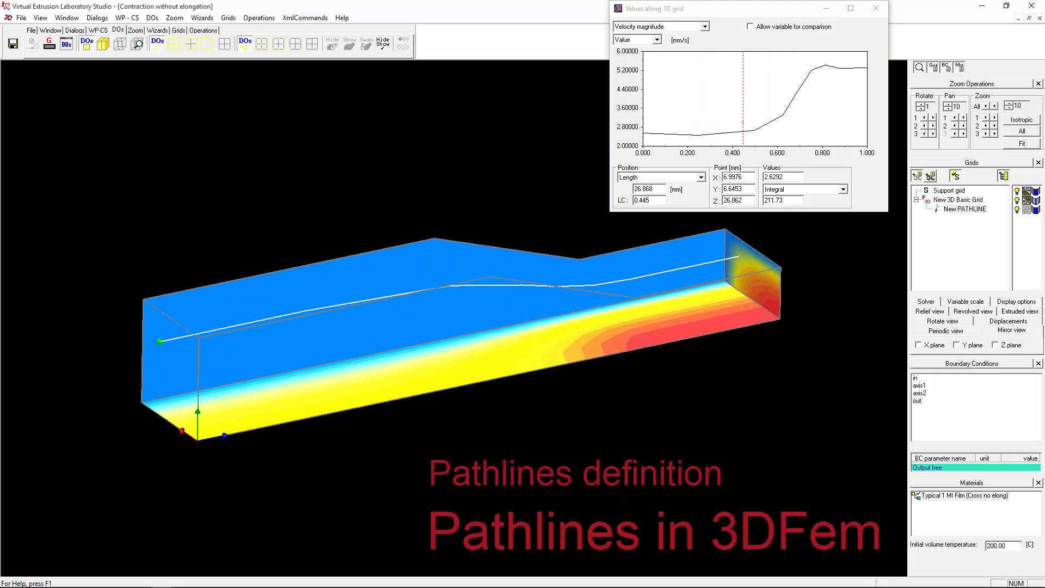
Start redefining the existing pathline and try seed point y coordinates of 4 and 6
click(949, 209)
click(204, 30)
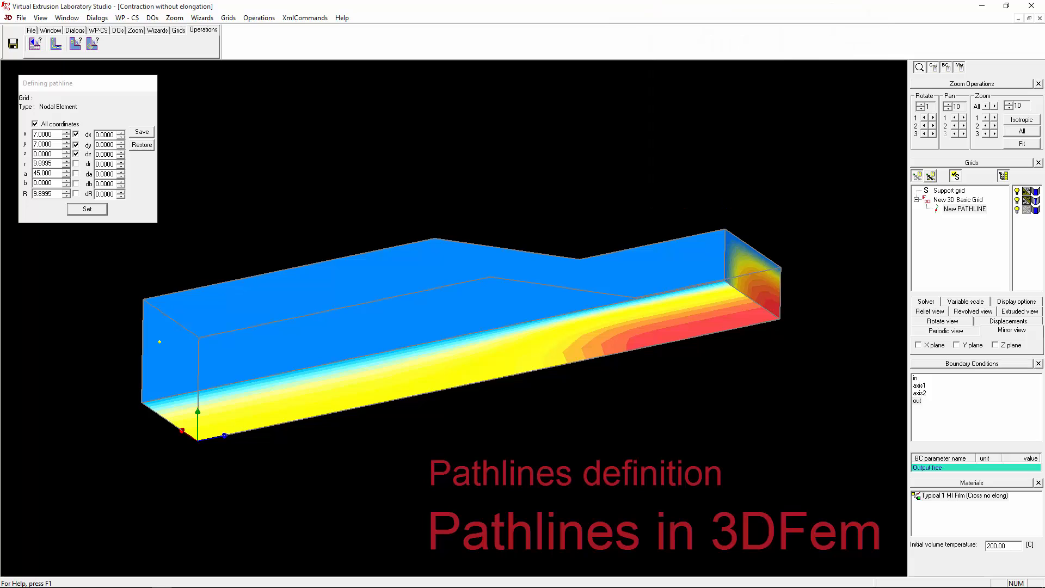
click(66, 146)
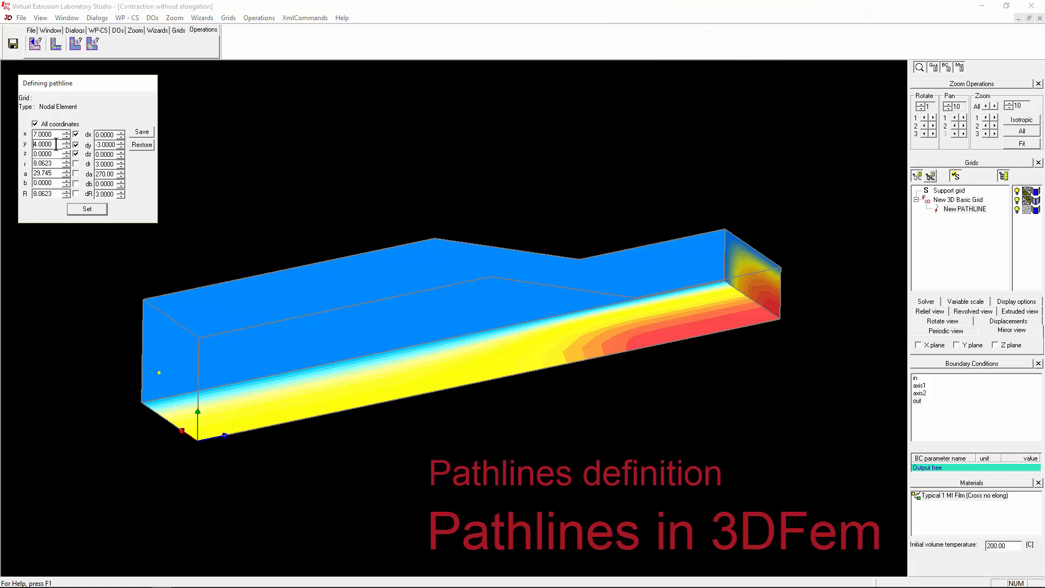
scroll(56, 143, up, 2)
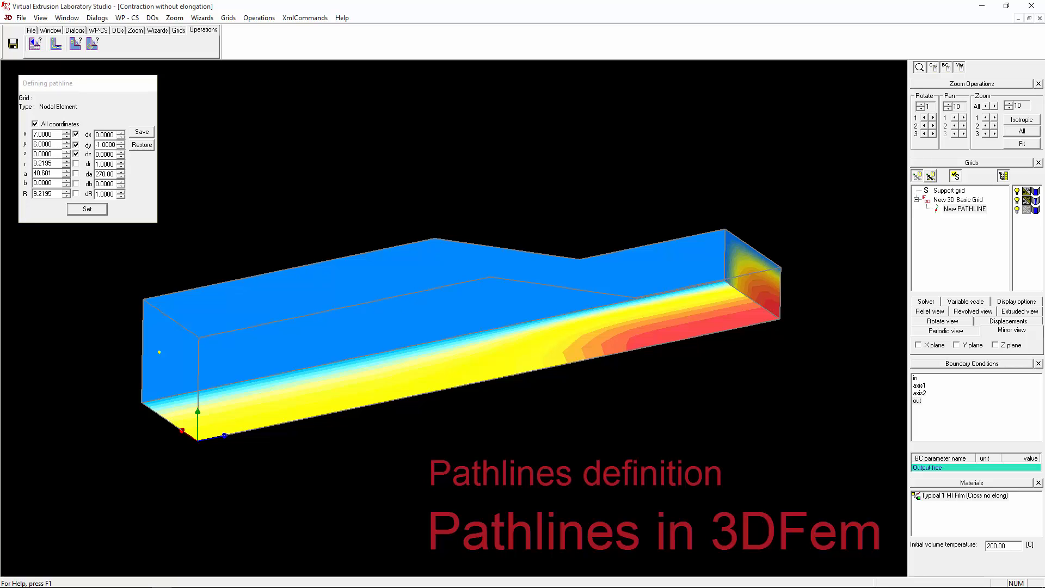
Show the 3D grid's outer faces and redefine the pathline from the inlet corner element's centre at x 2.5, y 2.5, z 0
click(1028, 201)
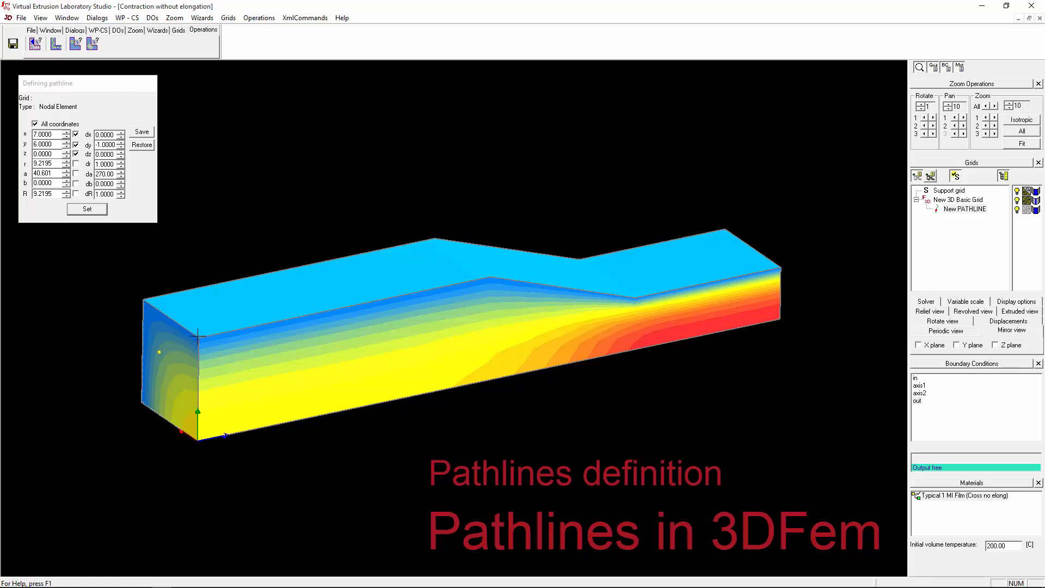
key(ctrl)
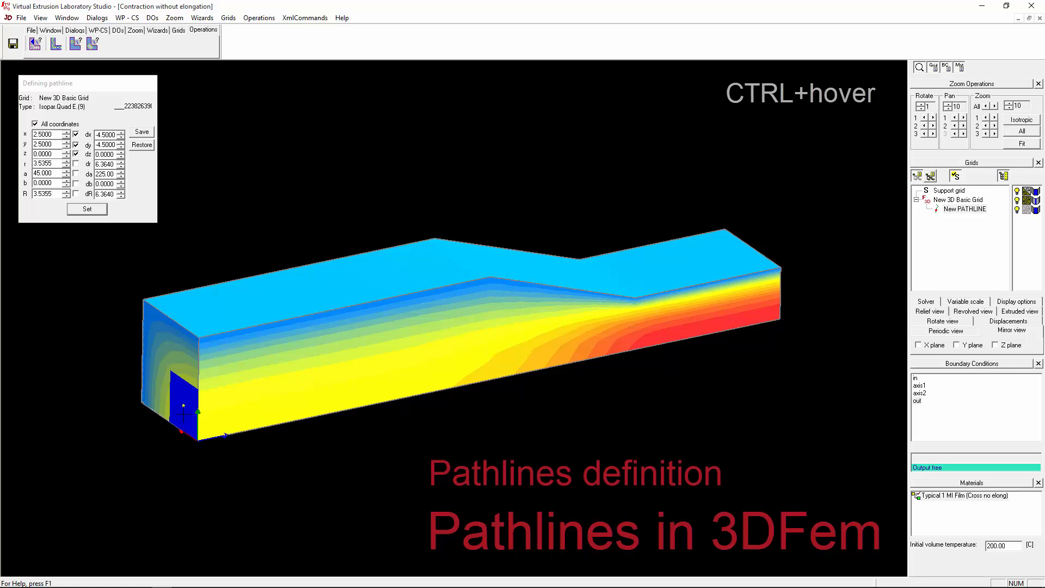
click(183, 406)
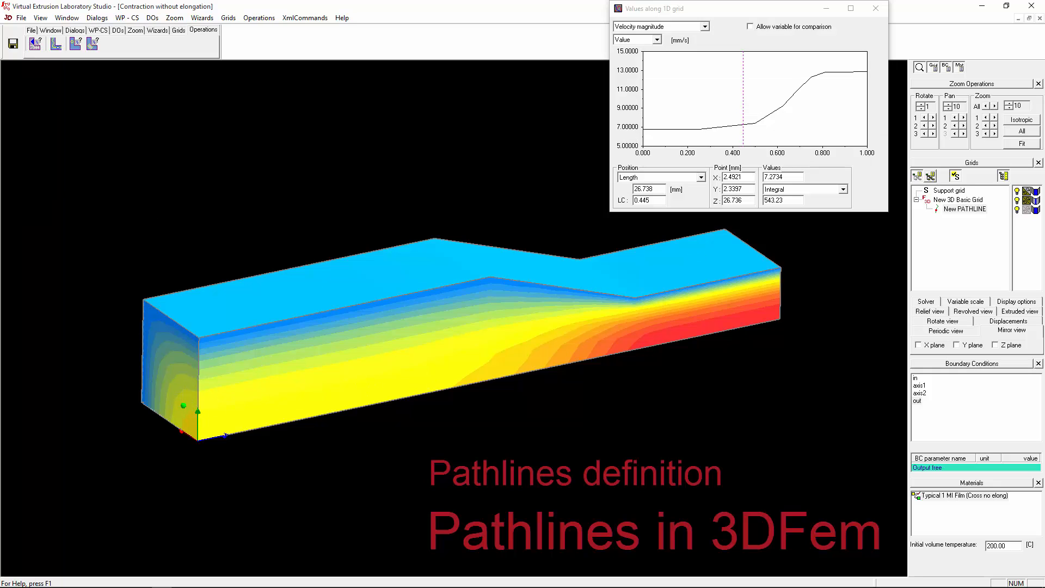
middle_drag(673, 326, 681, 327)
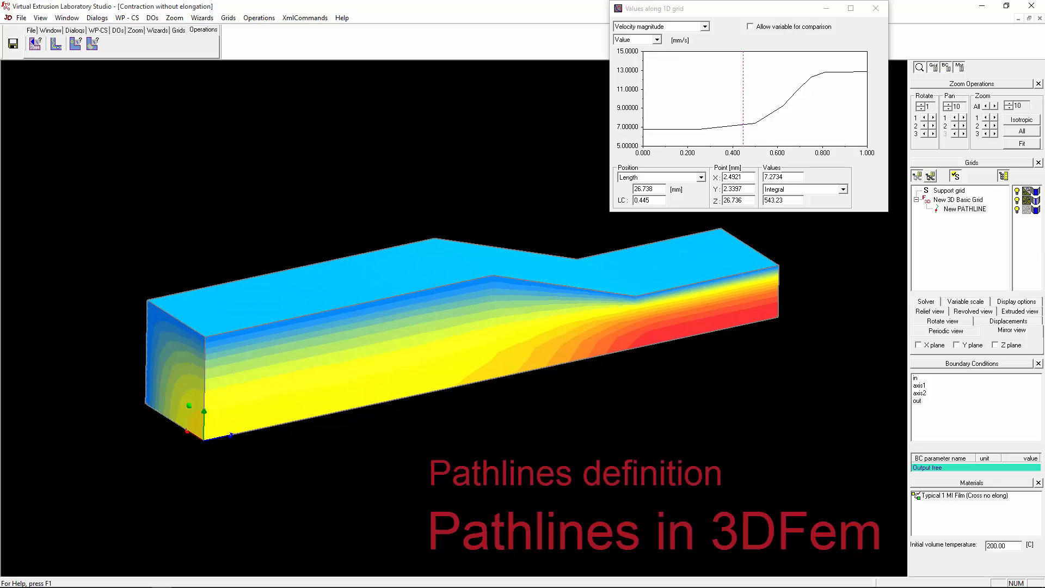
Create a second pathline on the 3D grid from a seed point at x 6, y 7, z 0
click(1026, 209)
click(954, 201)
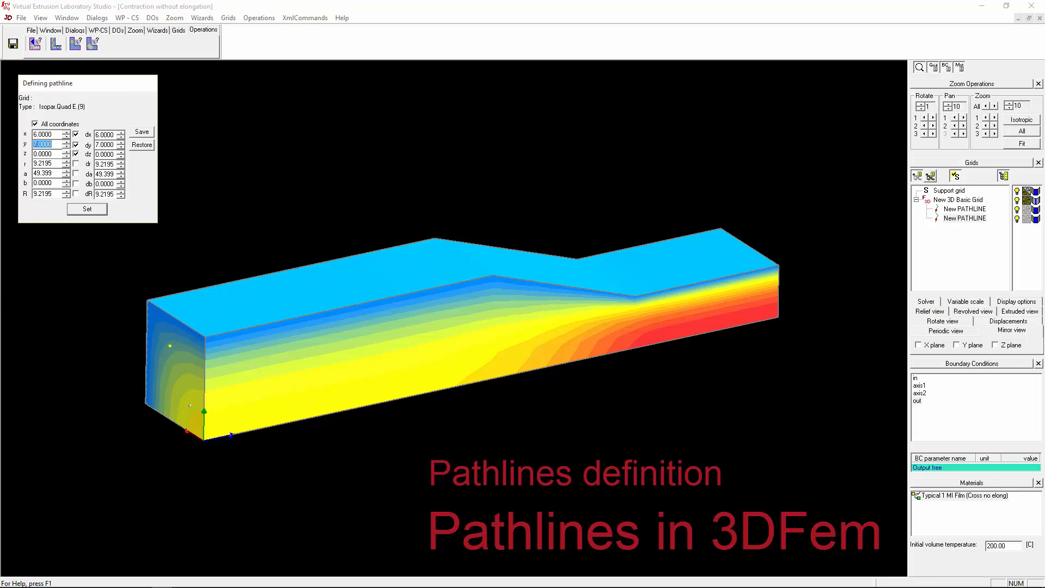
click(87, 209)
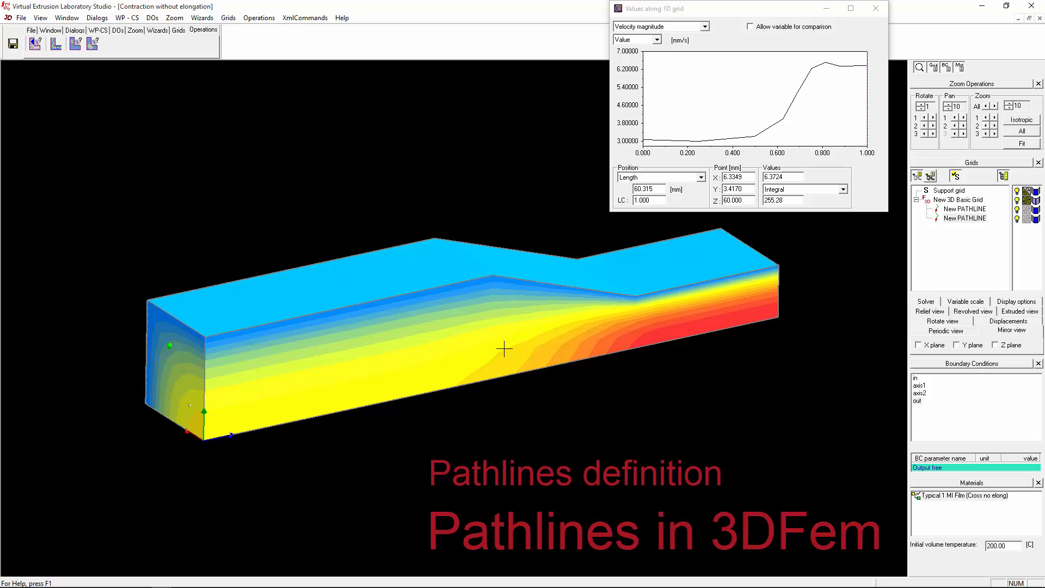
Hide the 3D grid's front faces to reveal both pathlines, and select the second pathline
click(1025, 201)
drag(497, 335, 280, 415)
click(964, 218)
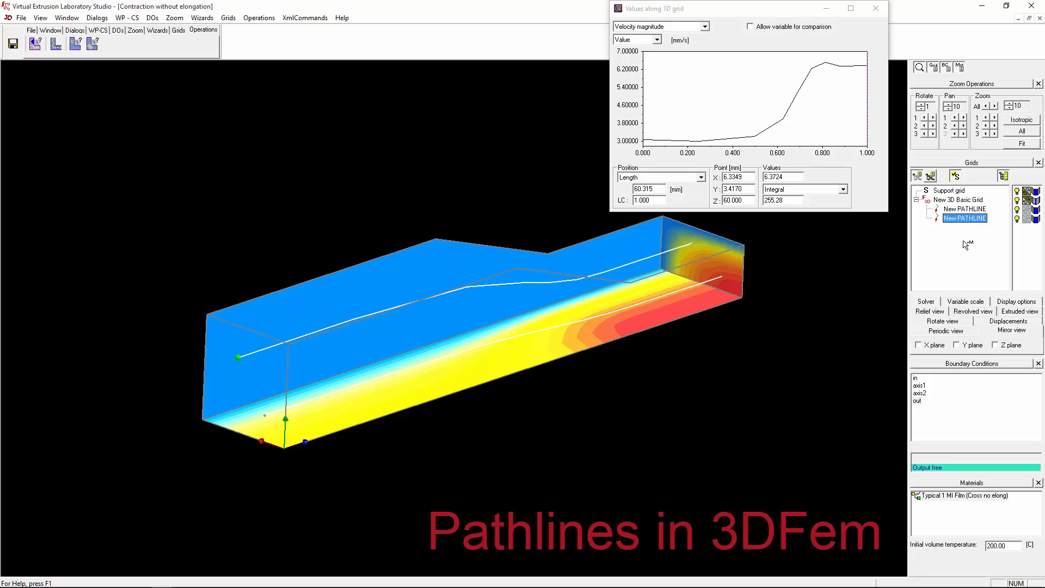
Rename the first pathline as "Pth1 Red"
click(964, 209)
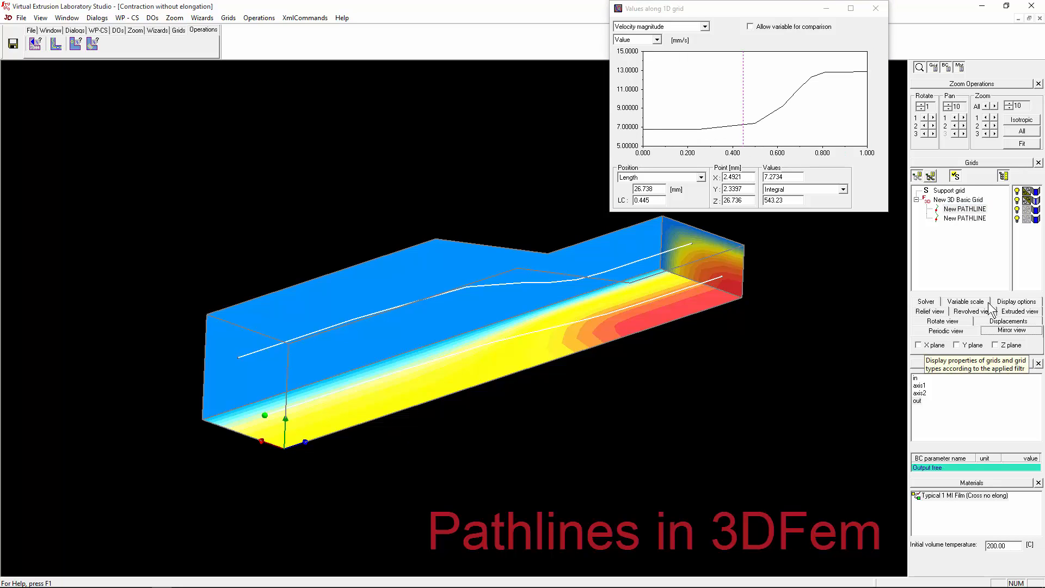
text(Pth1 Red)
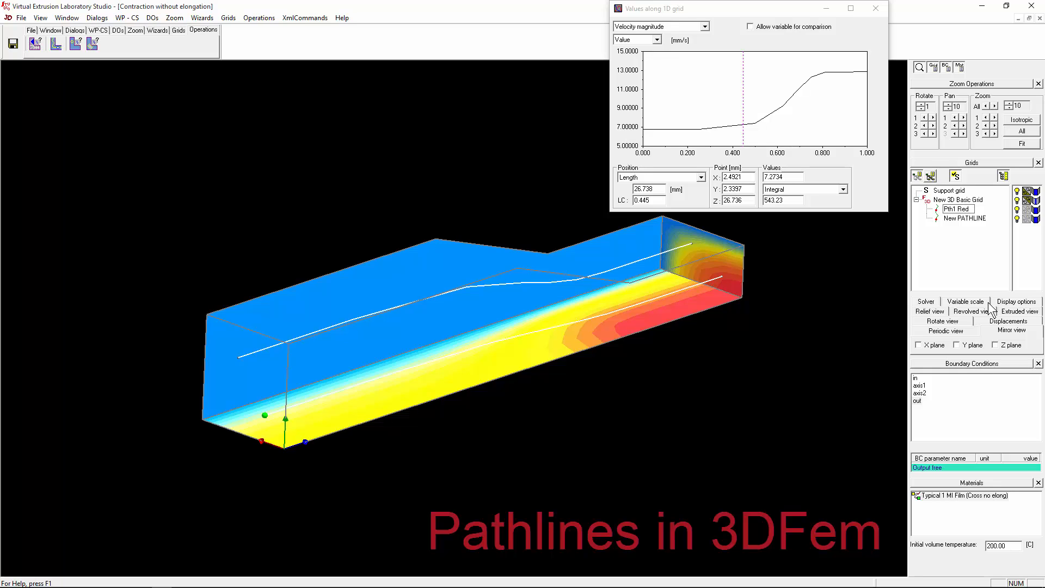
key(Return)
Rename the second pathline as "Pth2 Blue"
click(964, 218)
right_click(964, 218)
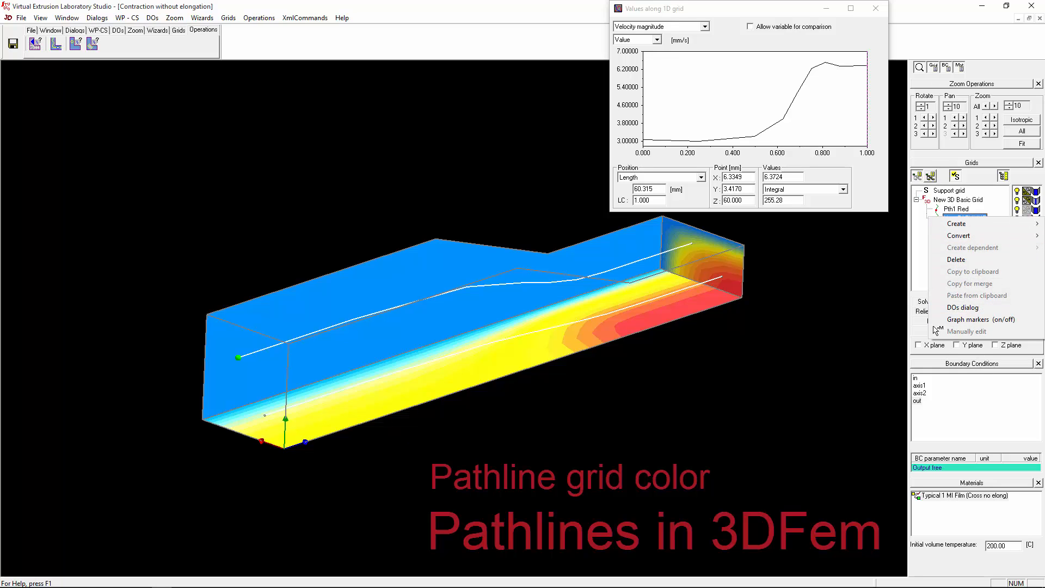
click(927, 278)
key(F2)
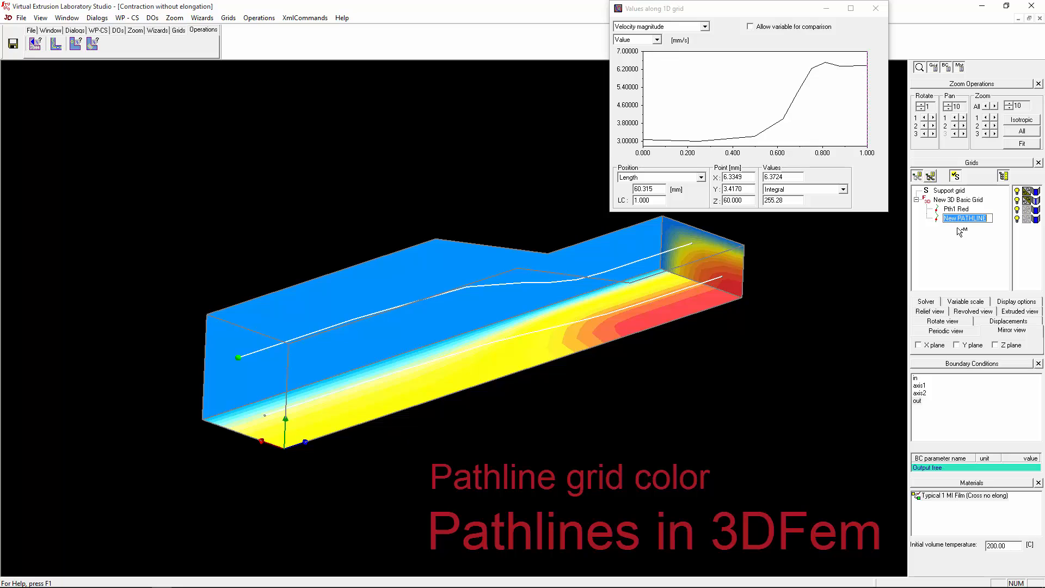
text(Pth2 Blue)
key(Return)
Enable the grid color for the pathline curves in the Basic 1D display object set and close the settings
mouse_move(411, 335)
mouse_down()
mouse_move(427, 333)
mouse_move(441, 364)
mouse_move(457, 343)
mouse_move(450, 362)
mouse_move(403, 329)
mouse_move(427, 337)
mouse_up()
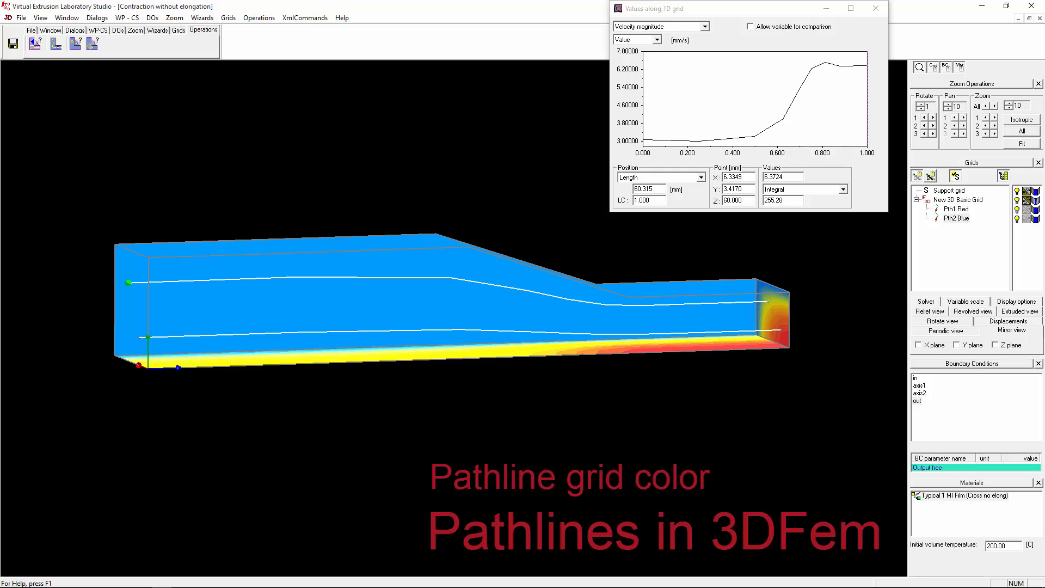
drag(578, 353, 570, 355)
click(117, 30)
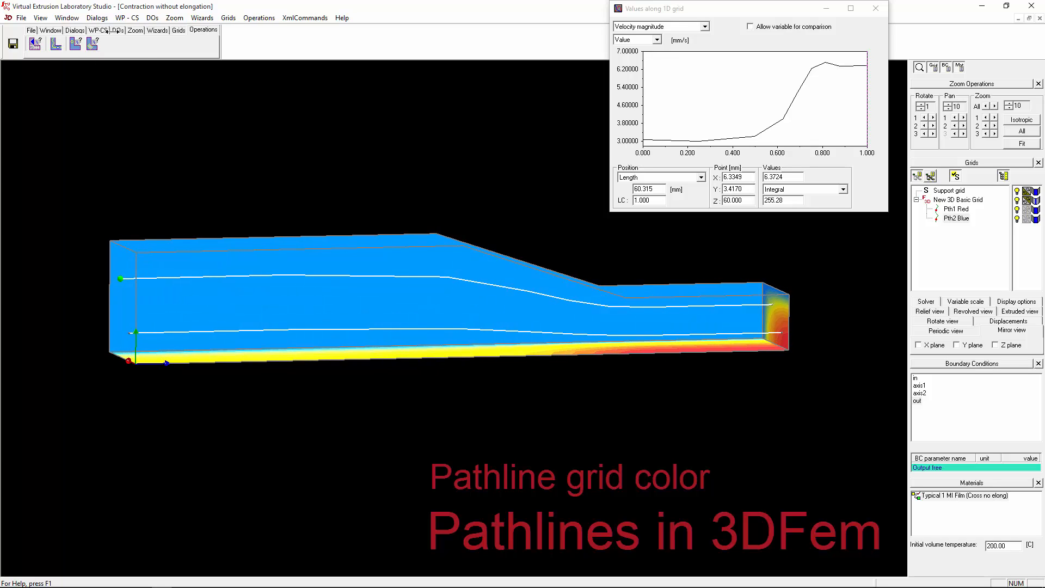
click(64, 47)
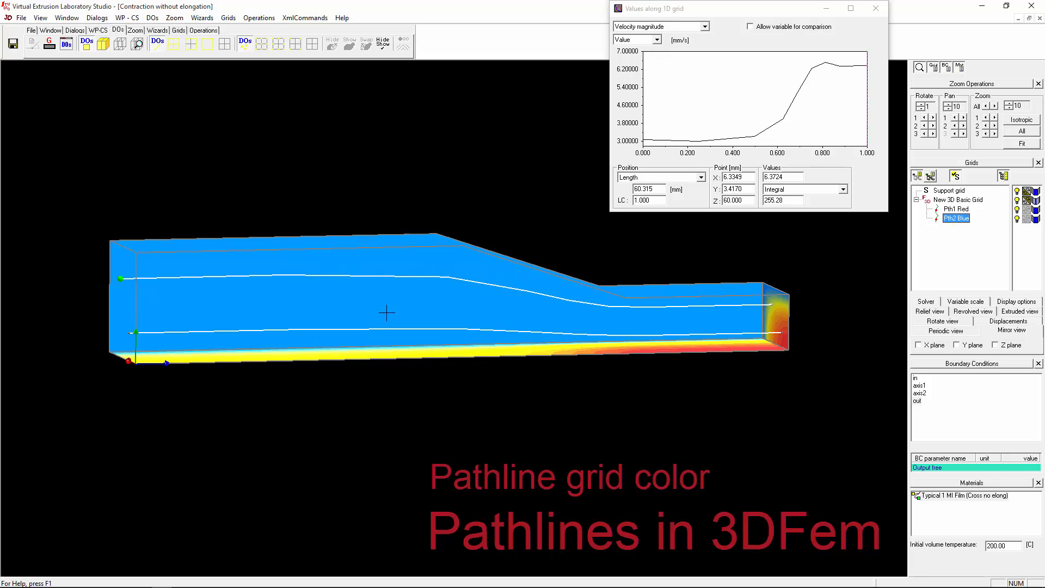
middle_drag(282, 314, 317, 381)
click(67, 45)
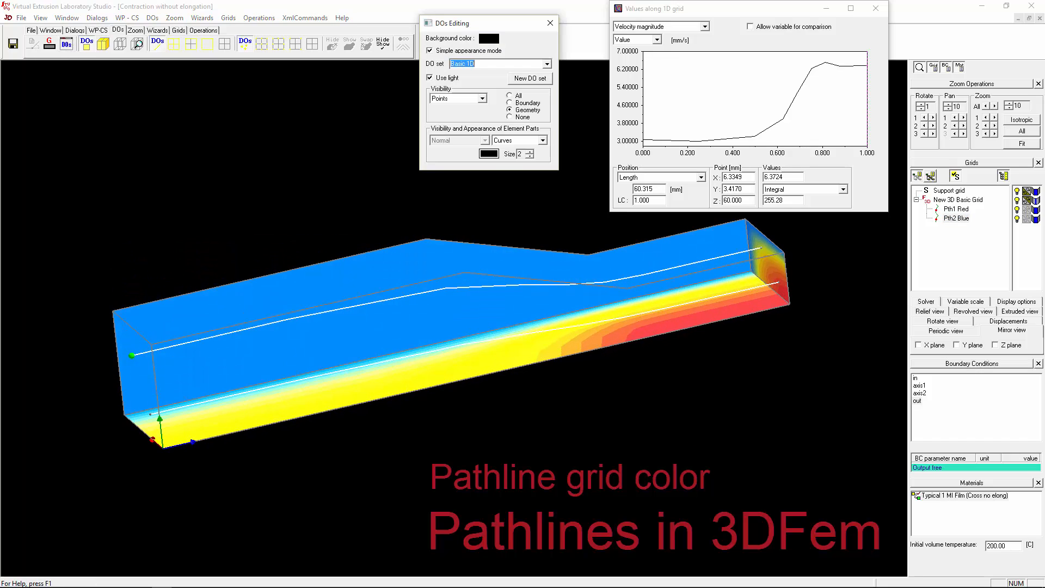
click(490, 154)
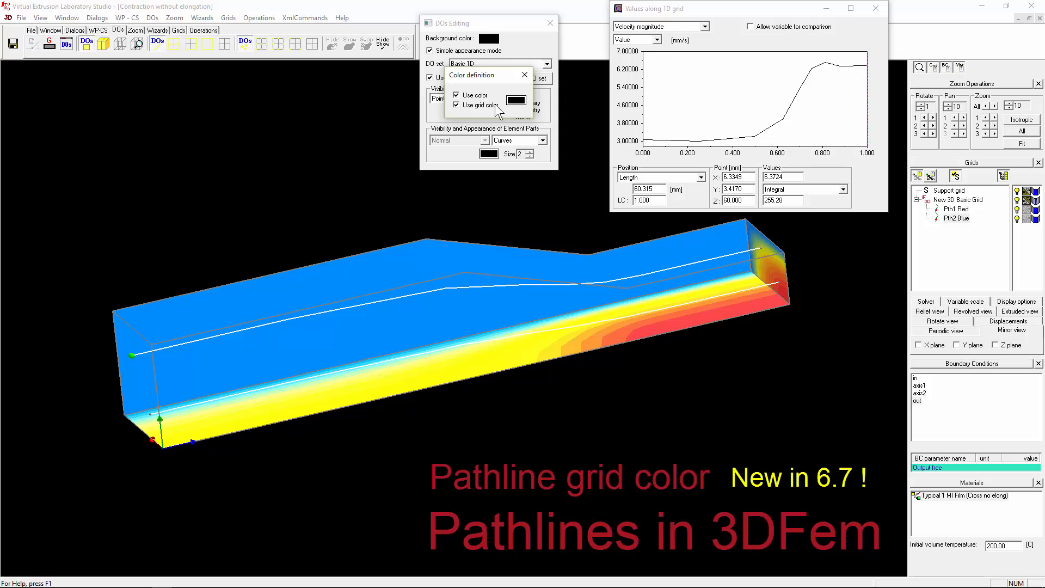
click(524, 75)
click(550, 24)
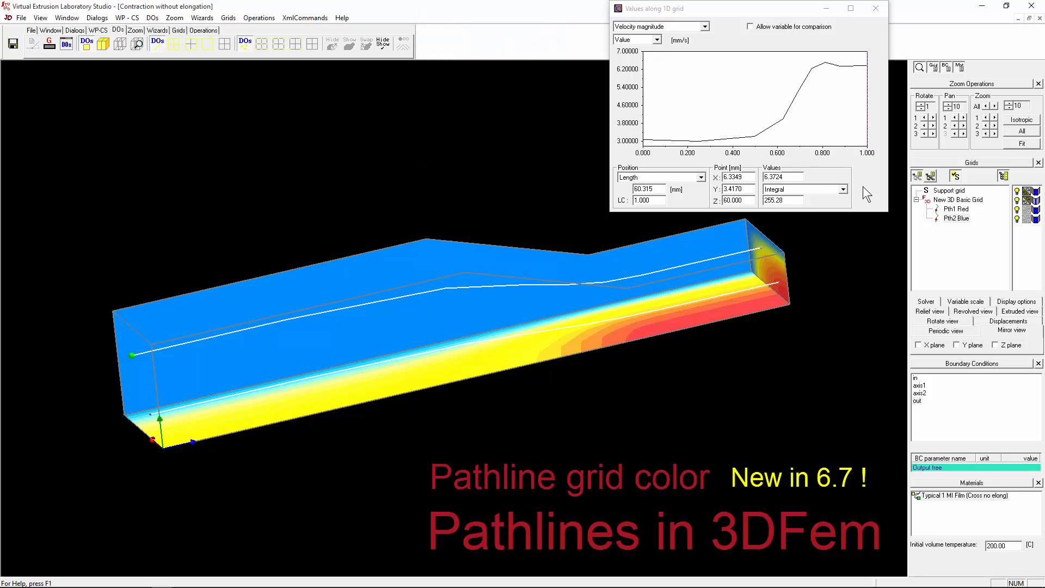
Set the grid color of the Pth1 Red pathline to red
click(956, 218)
click(954, 211)
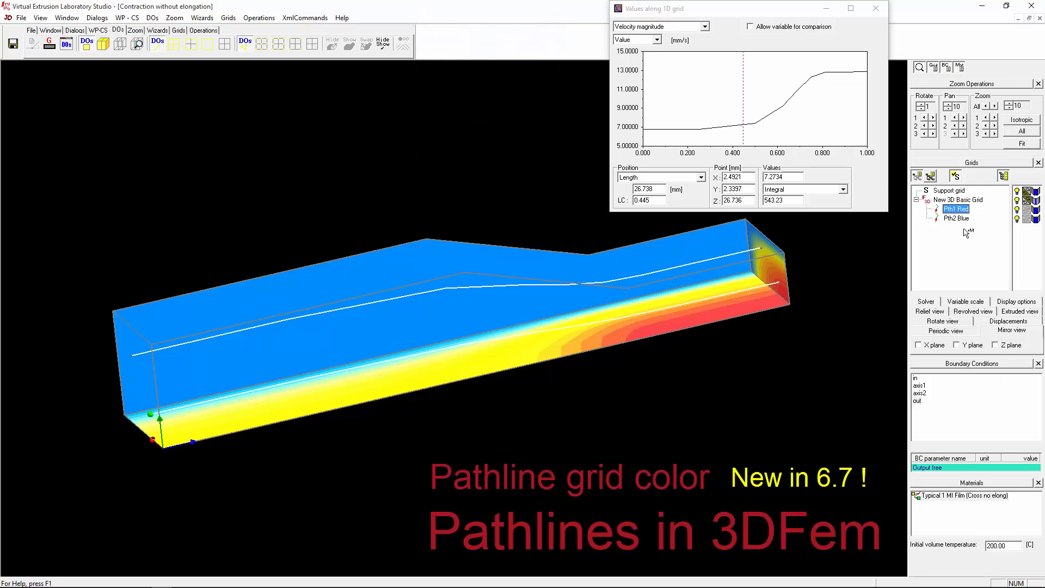
click(49, 44)
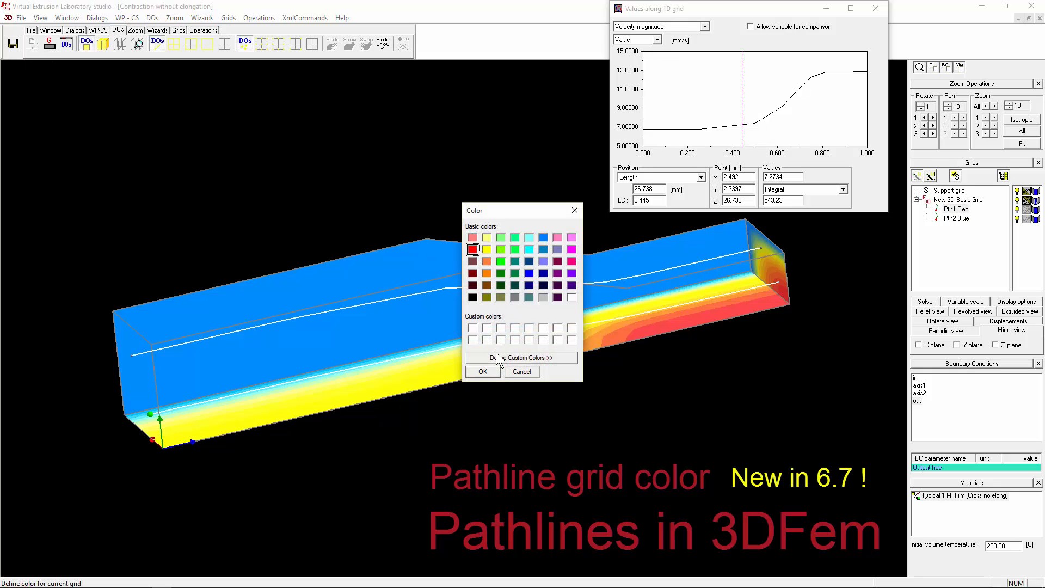
click(489, 372)
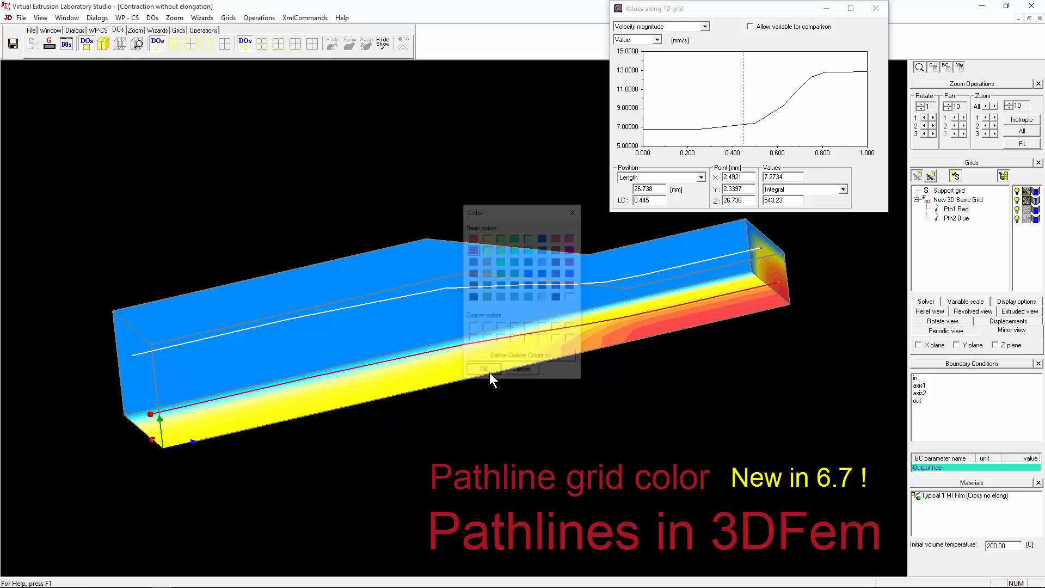
Set the grid color of the Pth2 Blue pathline to dark blue
click(956, 218)
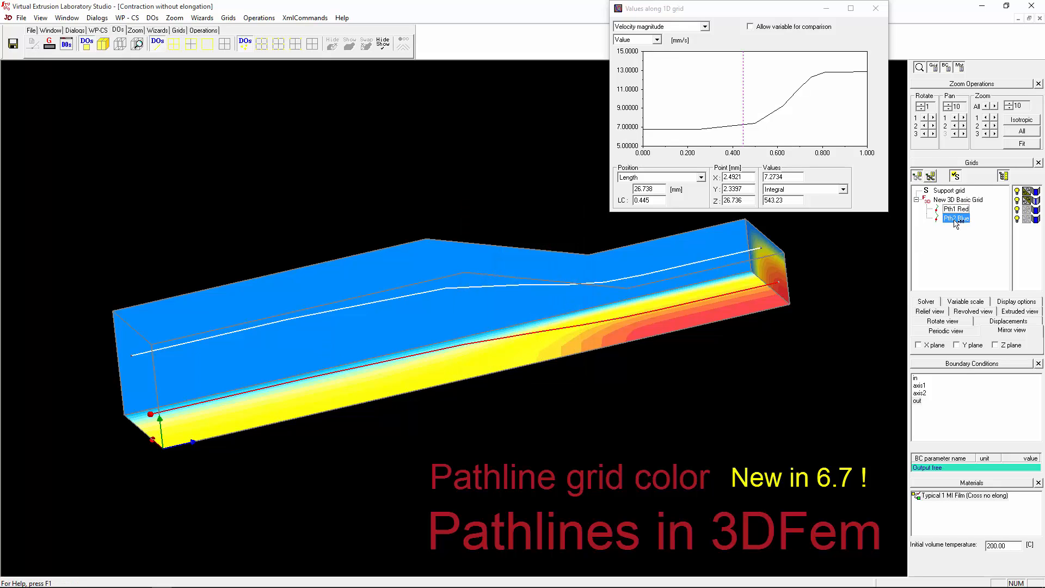
click(49, 44)
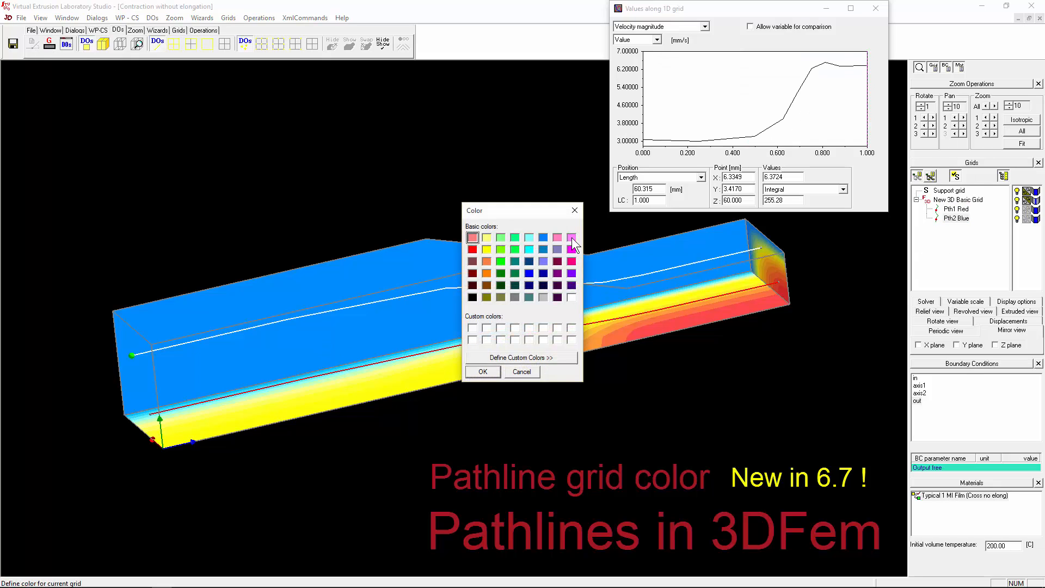
click(530, 273)
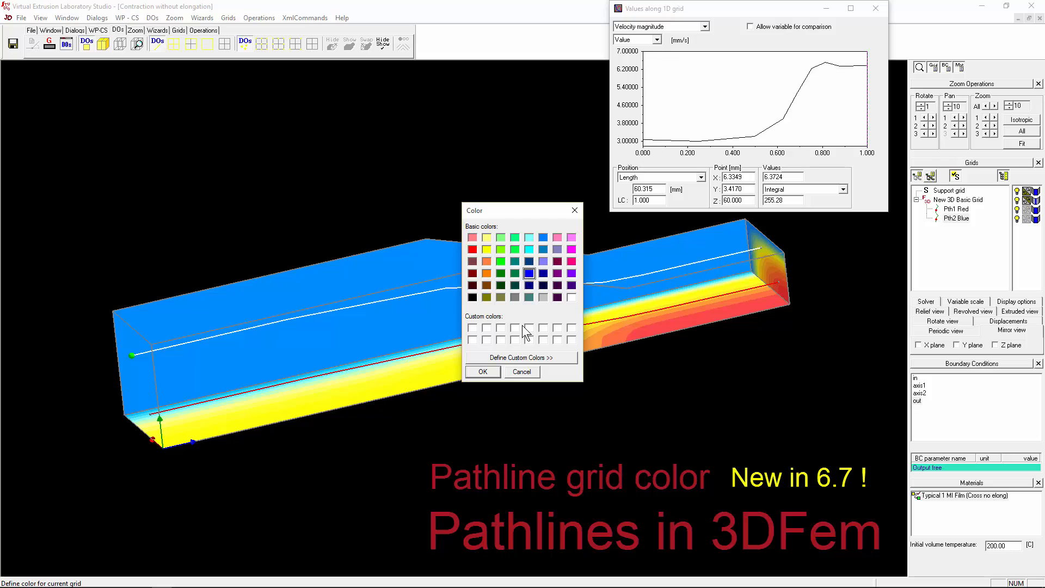
click(529, 285)
click(489, 371)
Examine the velocity magnitude at several graph positions along the Pth2 Blue and Pth1 Red pathlines
middle_drag(368, 291, 490, 276)
click(787, 121)
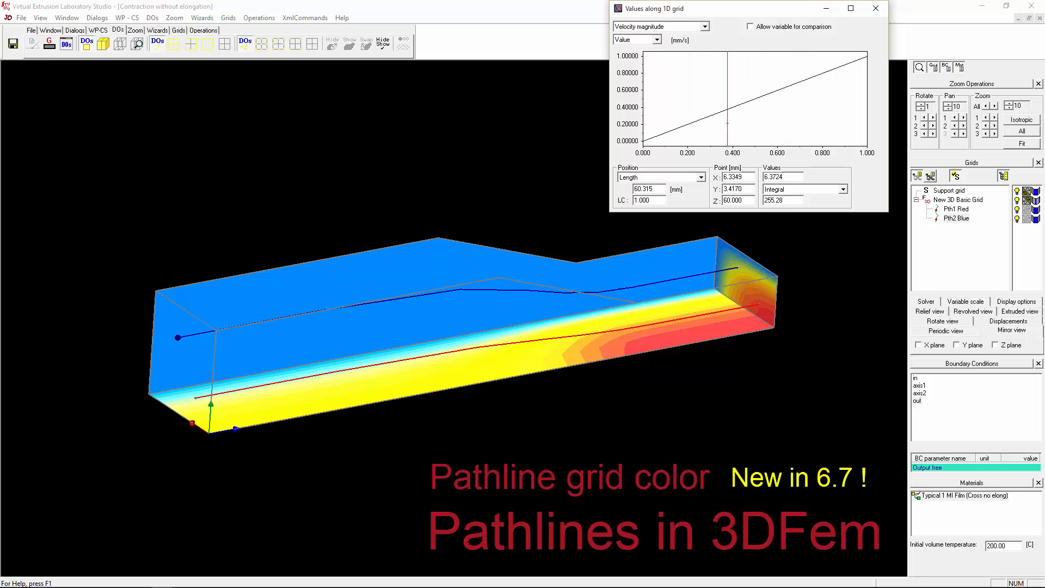
click(945, 220)
click(951, 211)
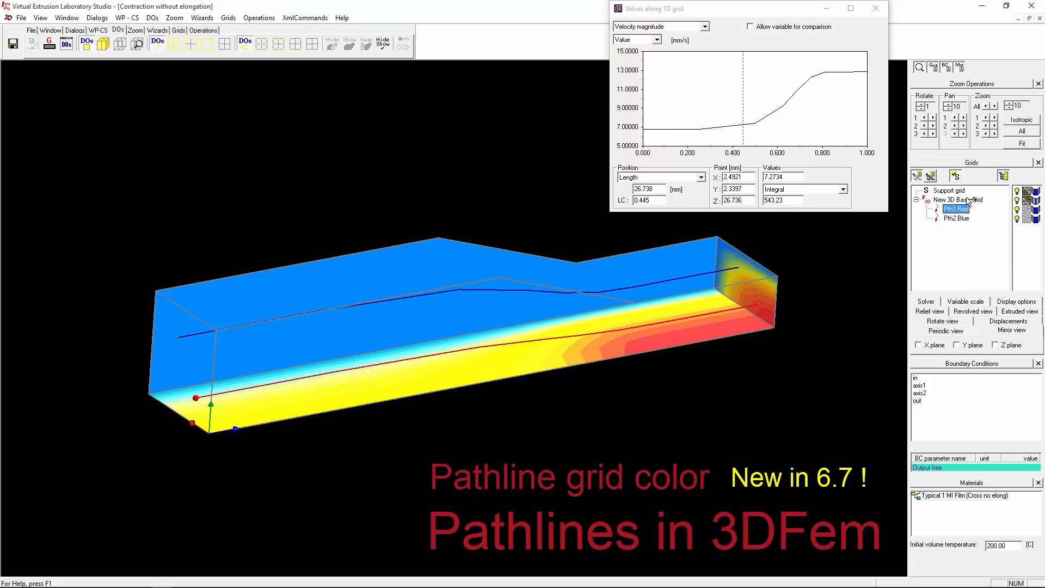
click(689, 100)
drag(689, 101, 719, 95)
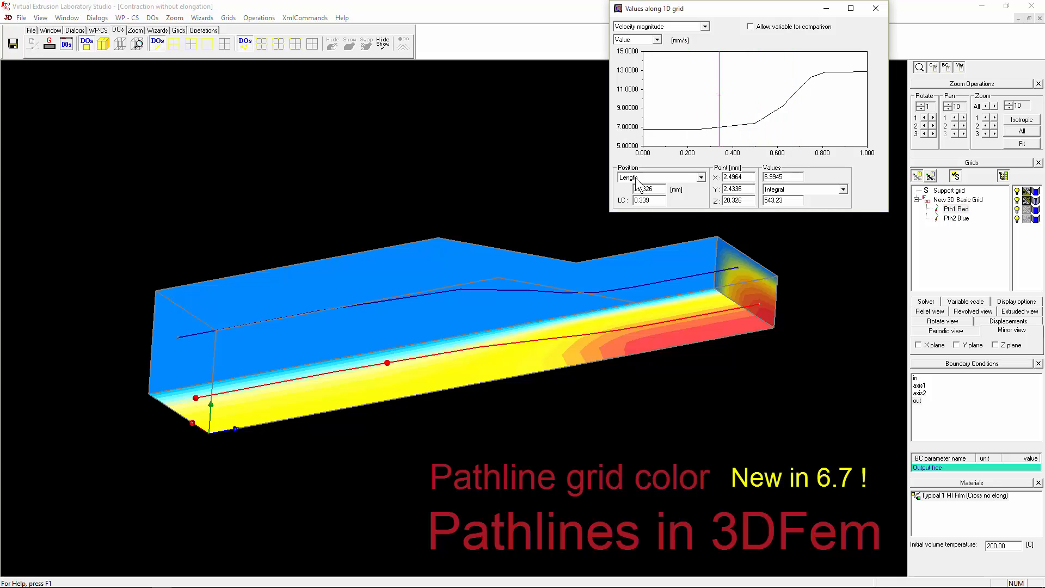
drag(474, 263, 436, 248)
mouse_move(787, 108)
mouse_down()
mouse_move(716, 109)
mouse_move(828, 112)
mouse_move(734, 114)
mouse_up()
click(679, 257)
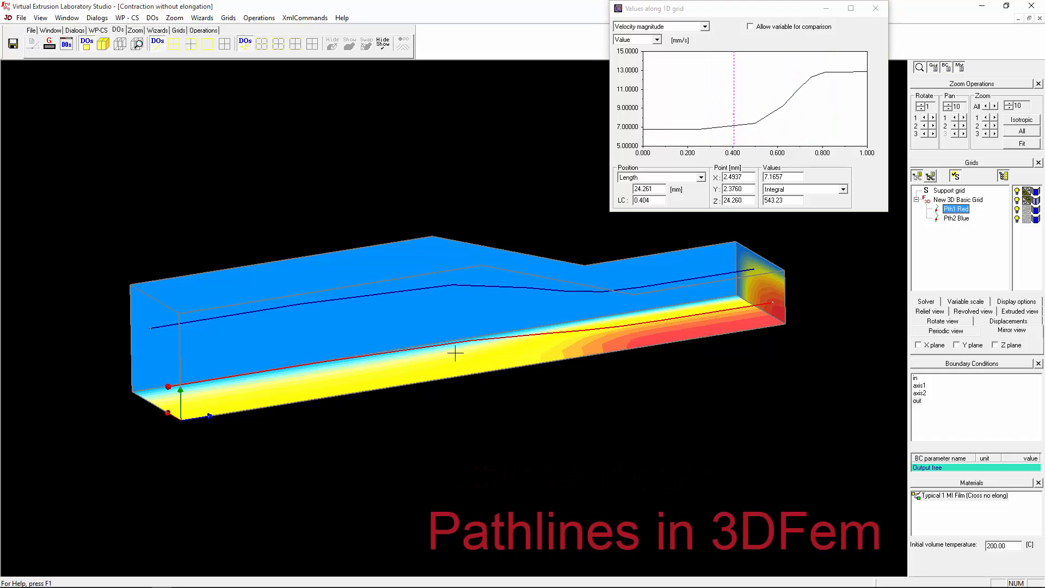
drag(455, 353, 563, 364)
mouse_move(764, 108)
mouse_down()
mouse_move(694, 112)
mouse_move(797, 112)
mouse_up()
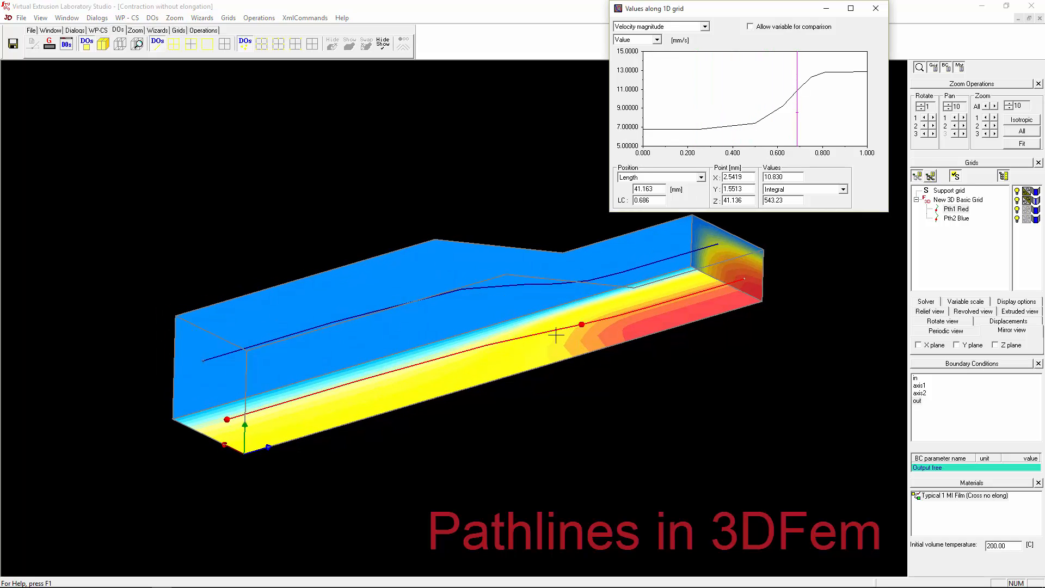
Select the Pth2 Blue pathline and inspect its seed point marker at the inlet
click(957, 218)
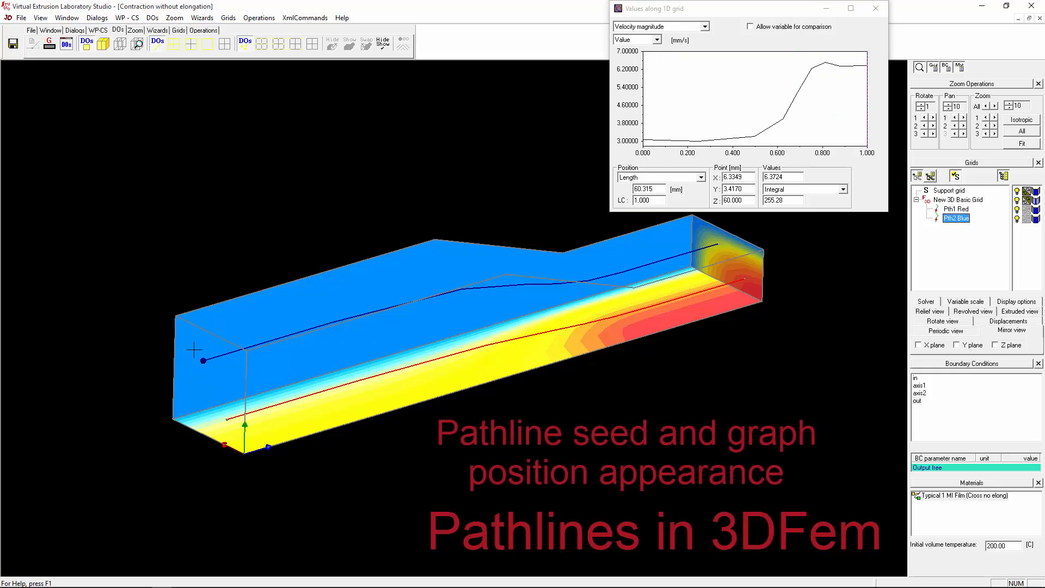
middle_drag(219, 366, 207, 362)
click(956, 217)
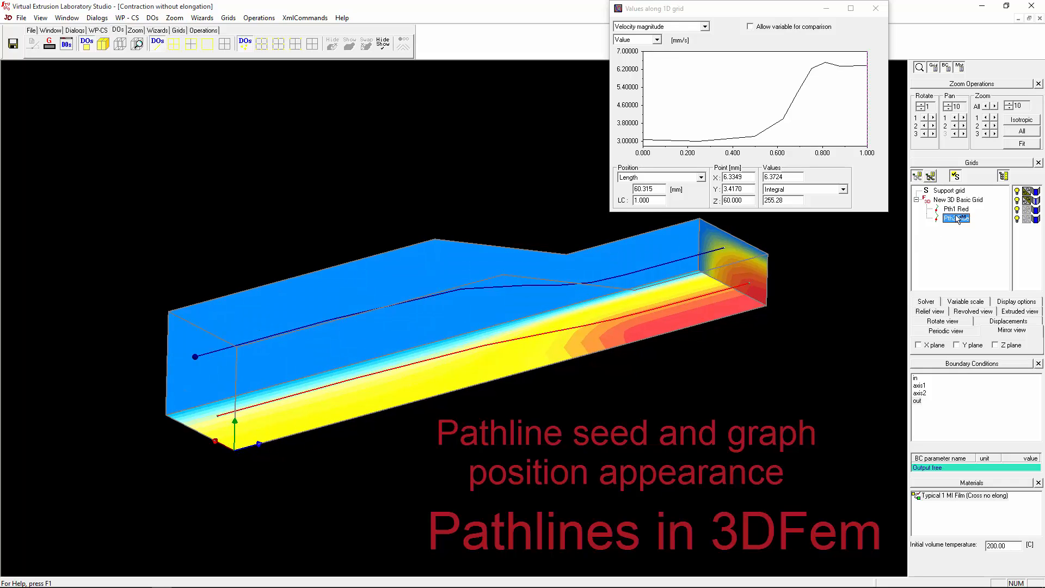
Create a pathline in New 3D Basic Grid from a seed point near the outlet at x 0, y 5, z 56.25
click(968, 200)
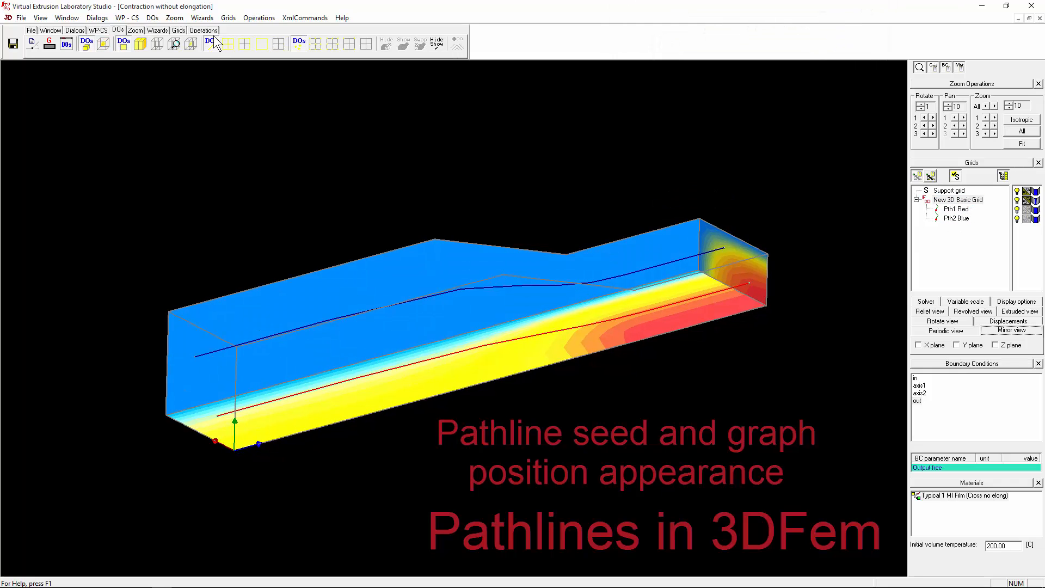
click(179, 30)
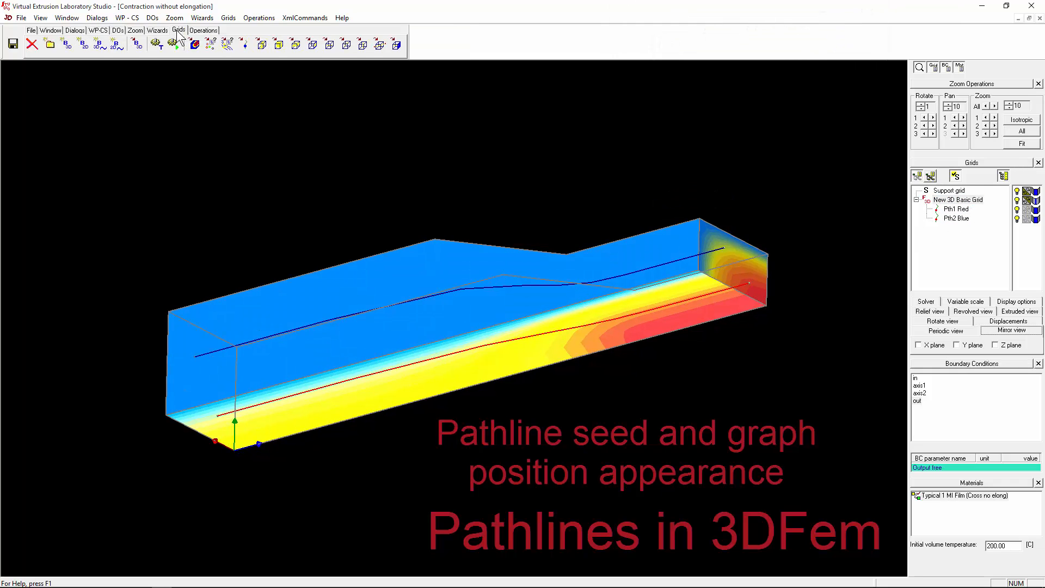
click(227, 45)
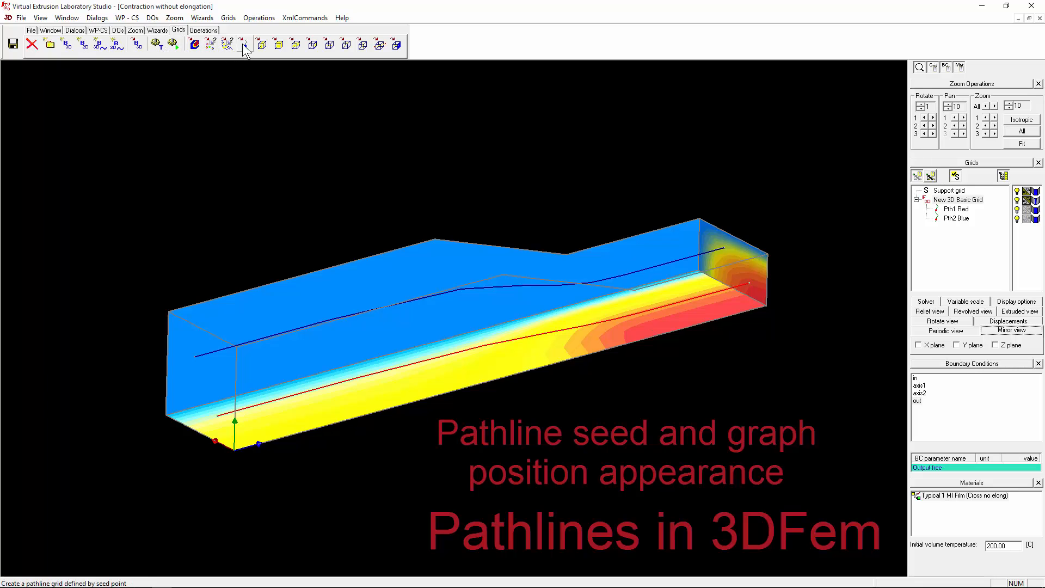
click(742, 264)
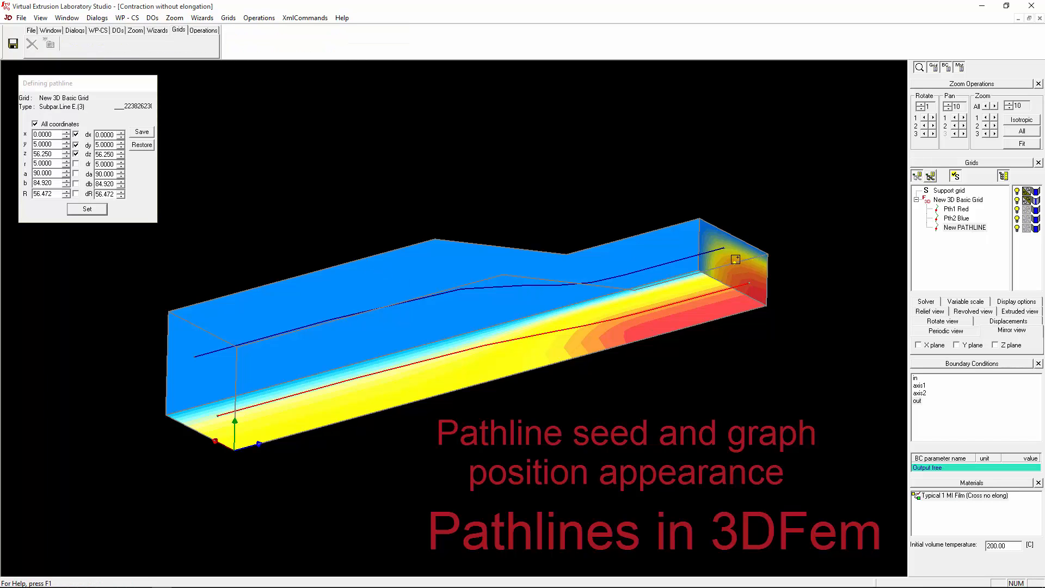
click(87, 209)
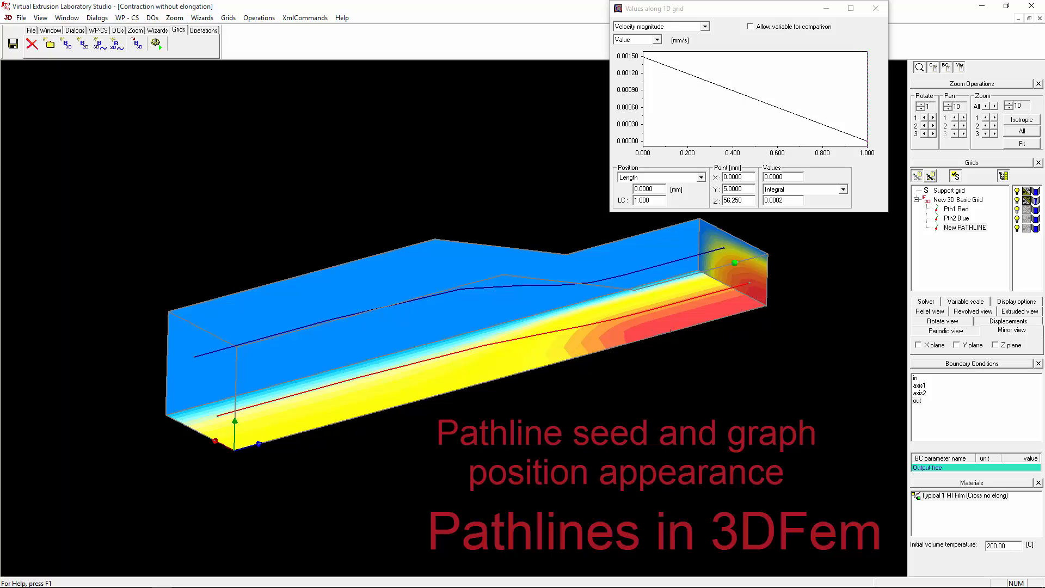
Compare the seed markers of Pth1 Red and Pth2 Blue, and inspect the graph position marker along Pth2 Blue
click(956, 209)
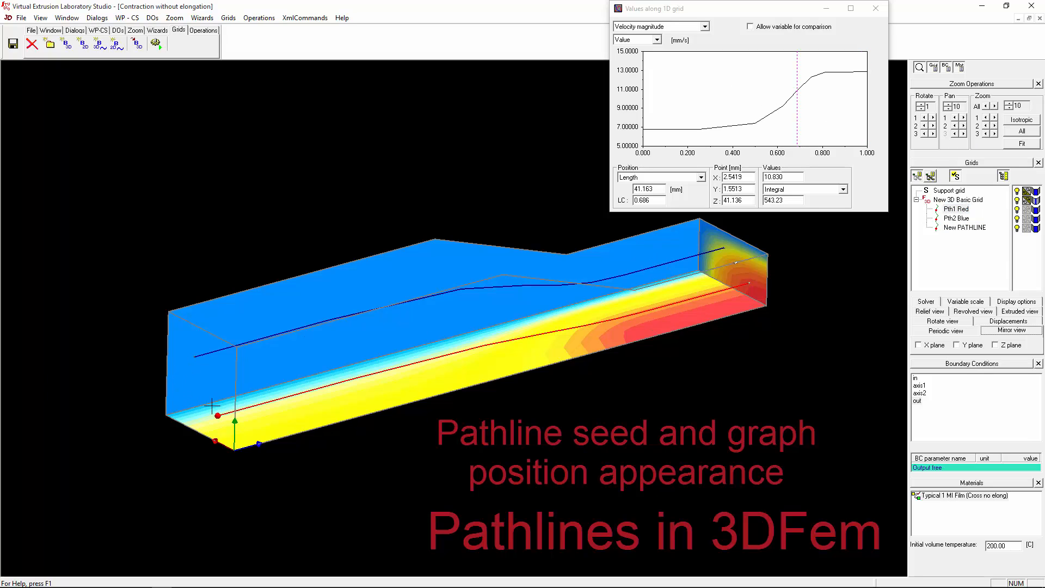
click(994, 225)
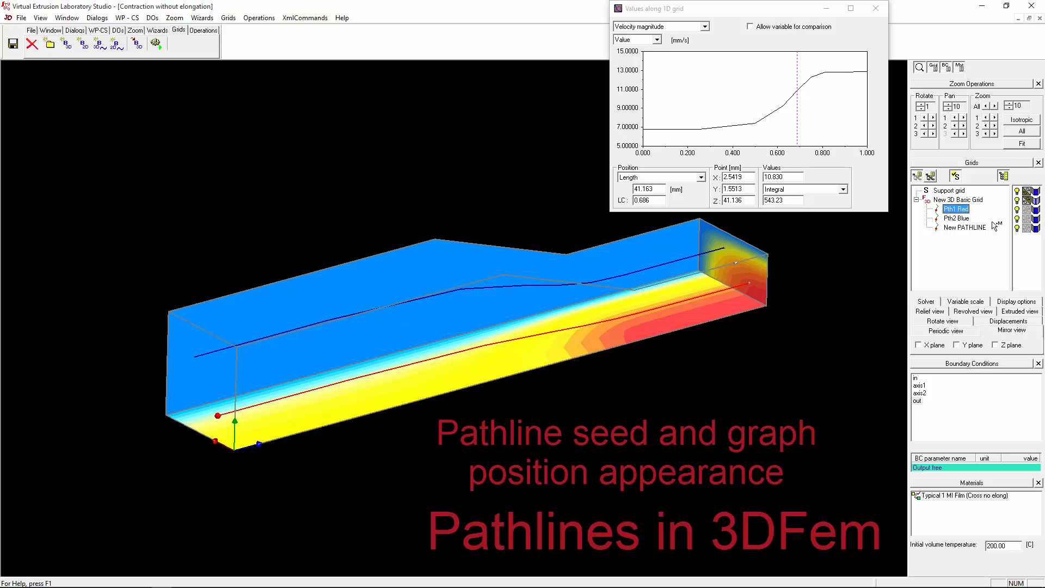
click(963, 221)
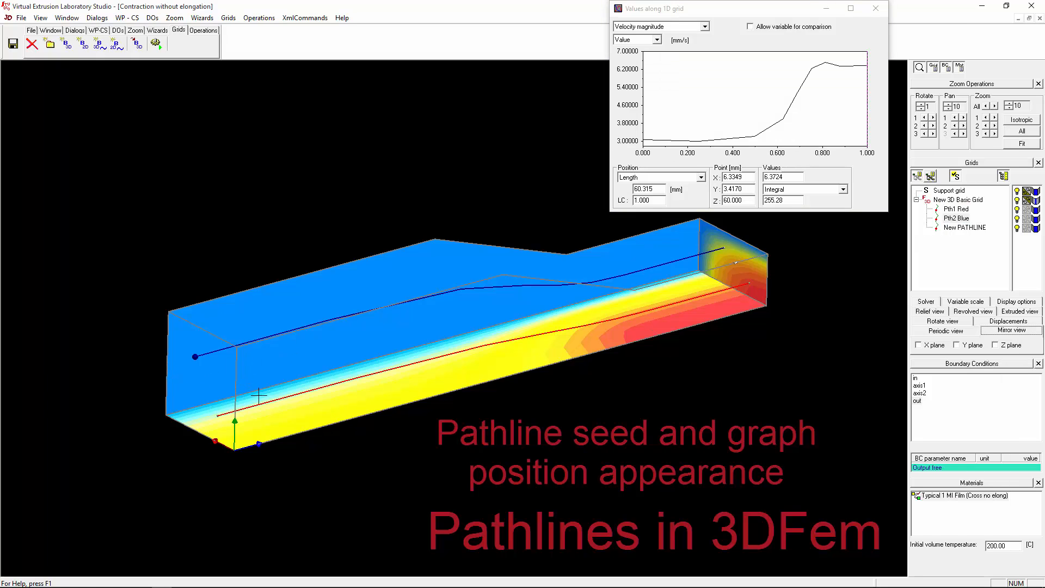
click(956, 217)
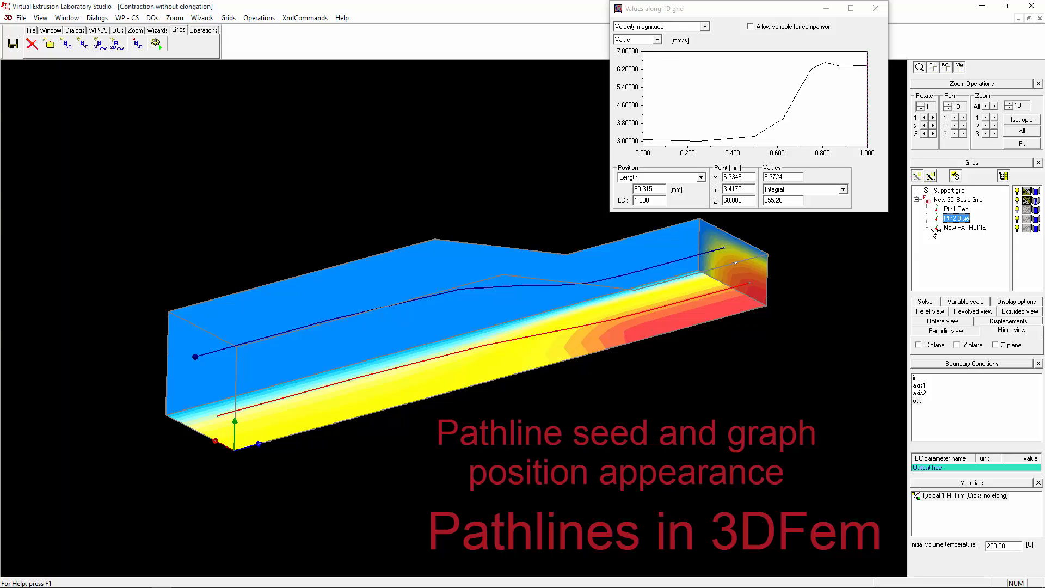
click(827, 126)
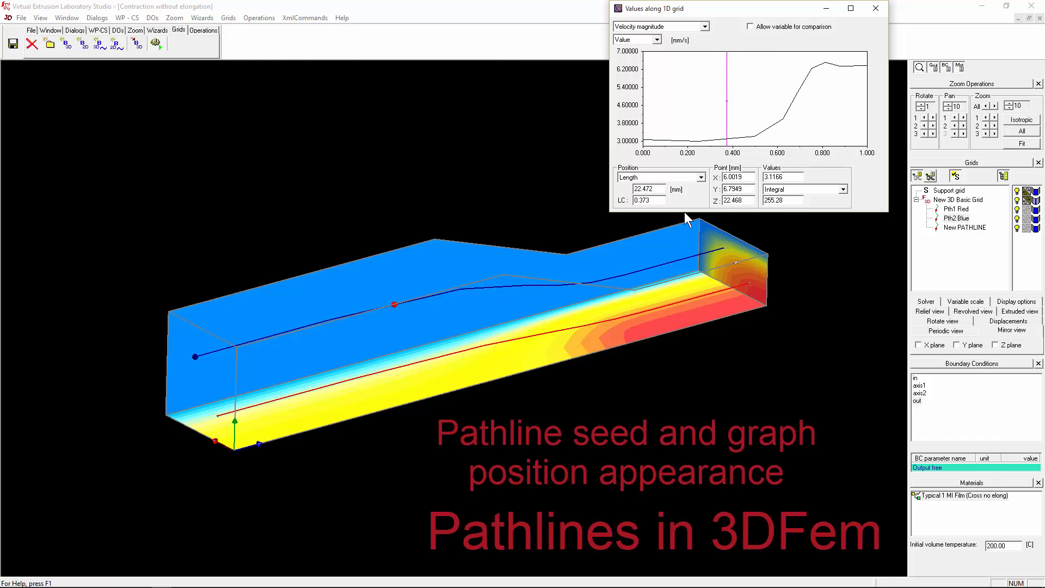
mouse_move(611, 341)
middle_down()
mouse_move(532, 332)
mouse_move(483, 311)
middle_up()
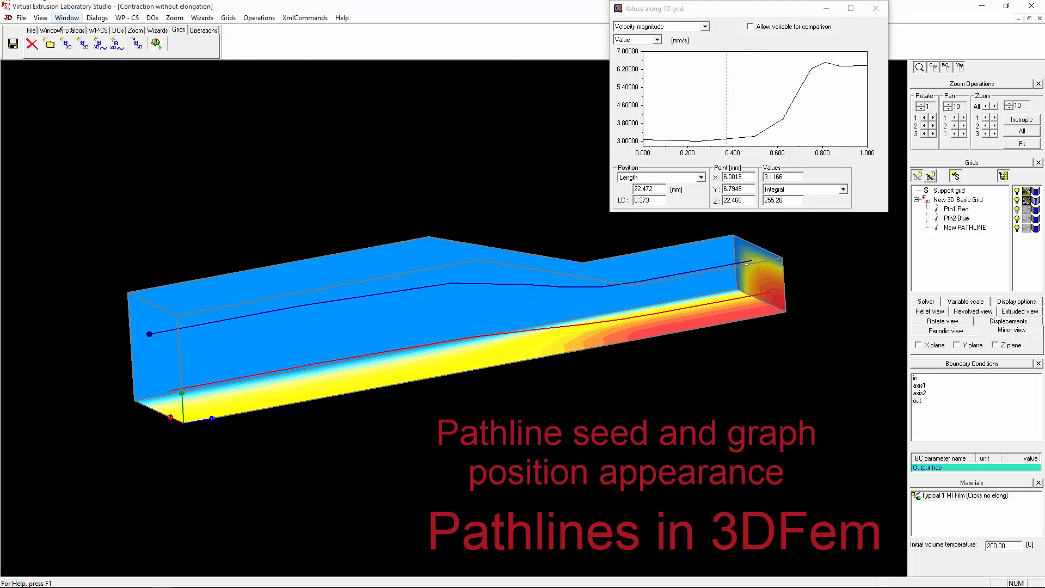
Show the application settings with the Graph & Seed point options and arrange them and the values graph clear of the model
click(75, 30)
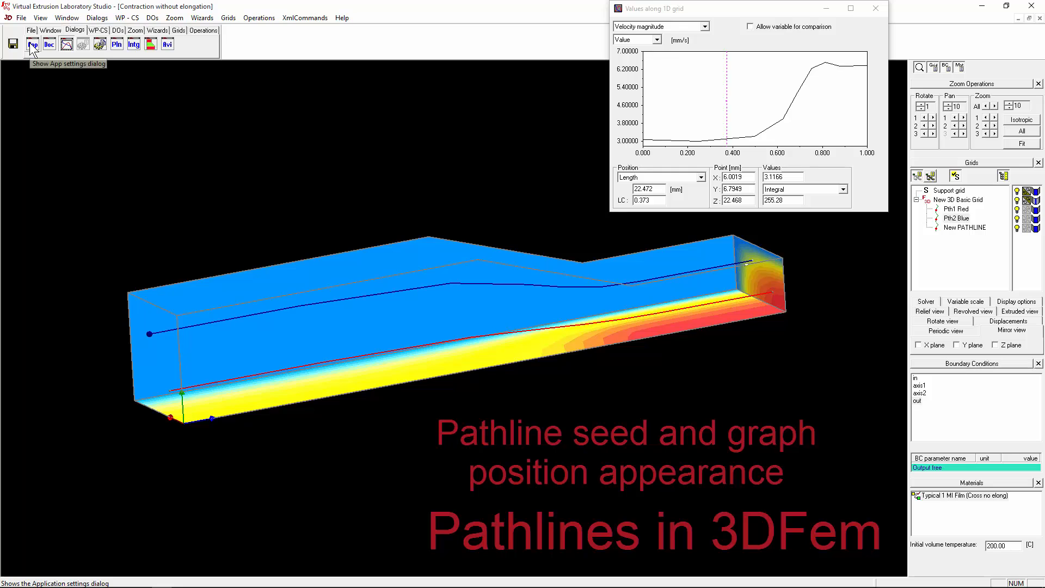
click(32, 44)
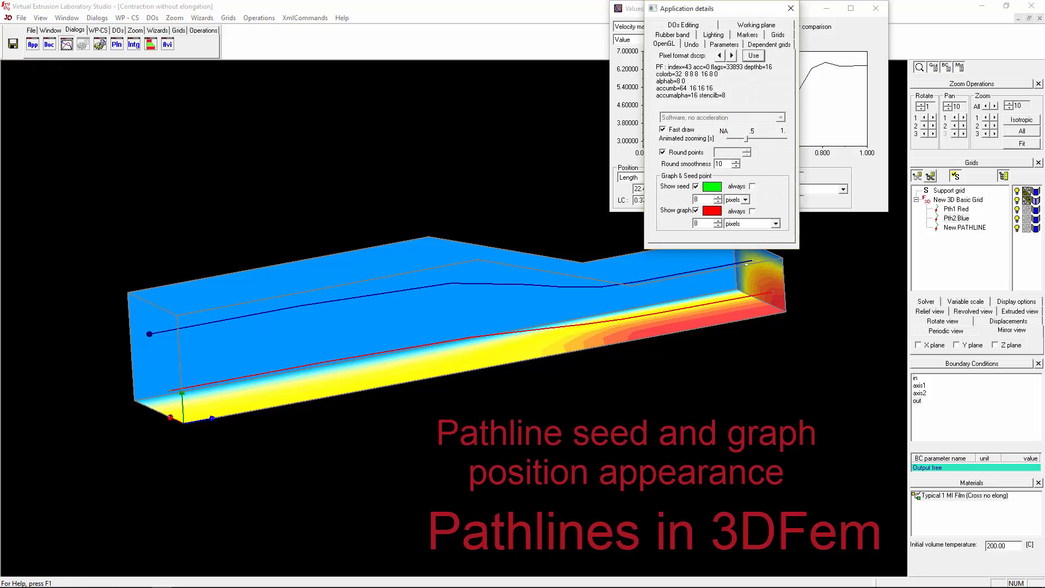
drag(662, 17, 36, 85)
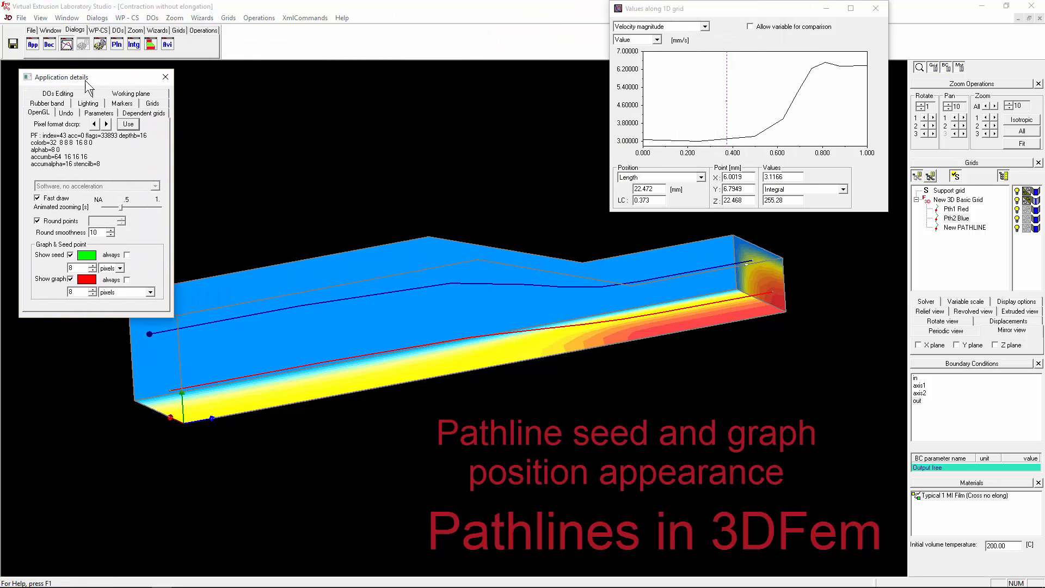
click(784, 11)
drag(785, 11, 191, 359)
click(726, 334)
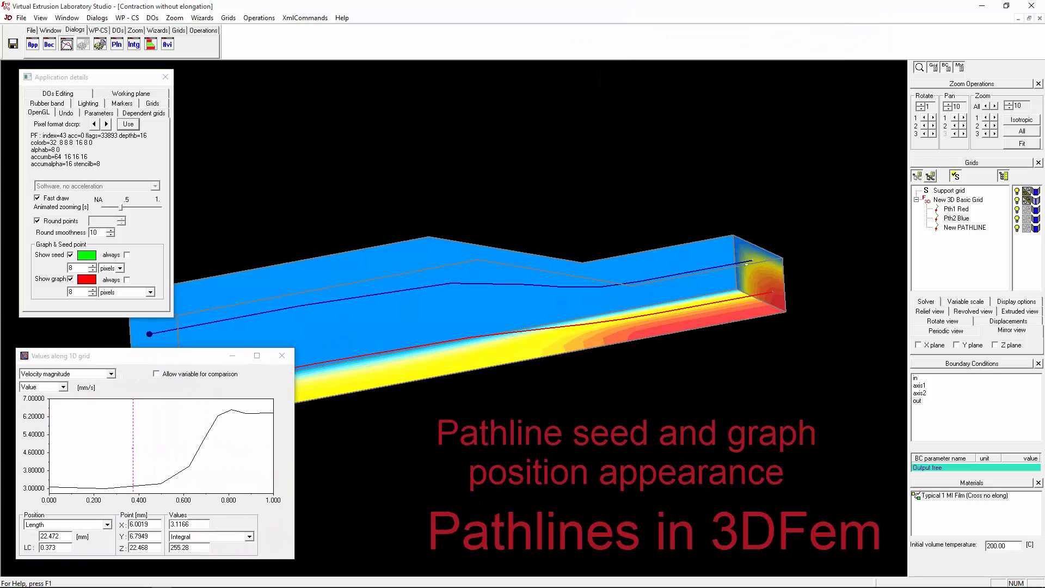
scroll(726, 334, down, 4)
scroll(533, 376, up, 5)
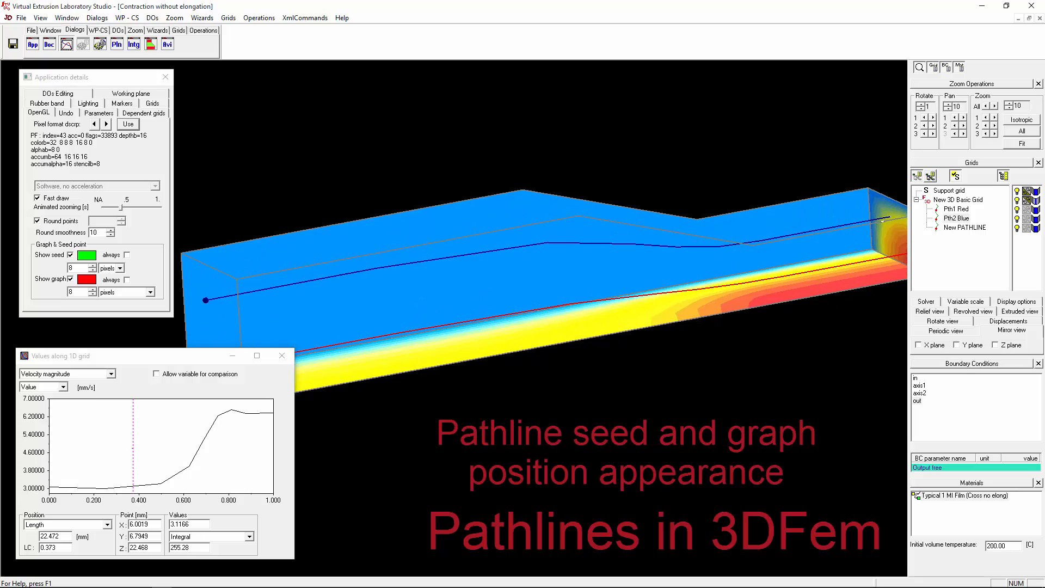
middle_drag(563, 340, 574, 286)
scroll(575, 286, down, 2)
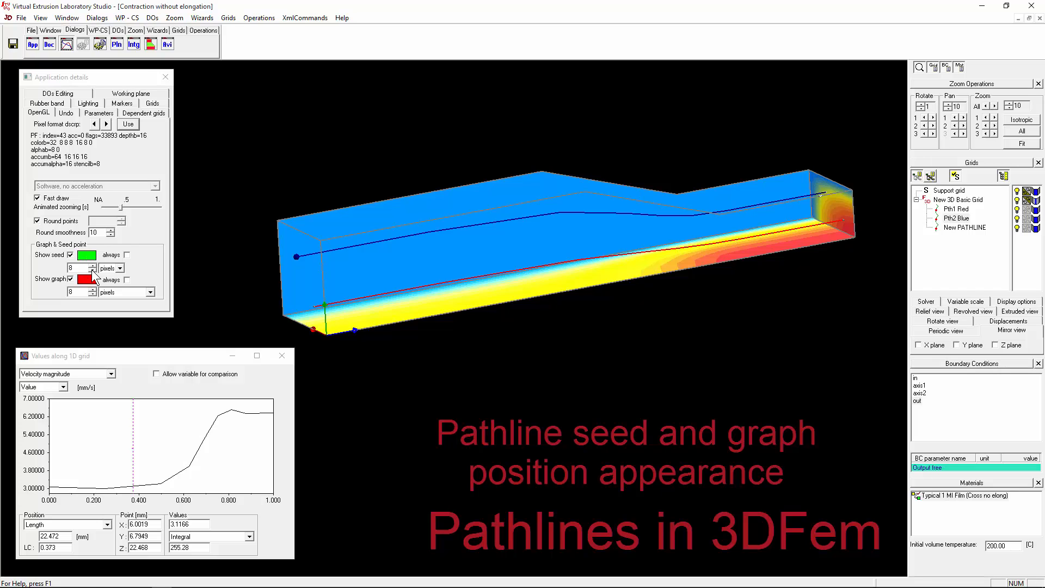
Make the seed point use its own green color instead of the grid color, and check it on the other pathlines
click(91, 255)
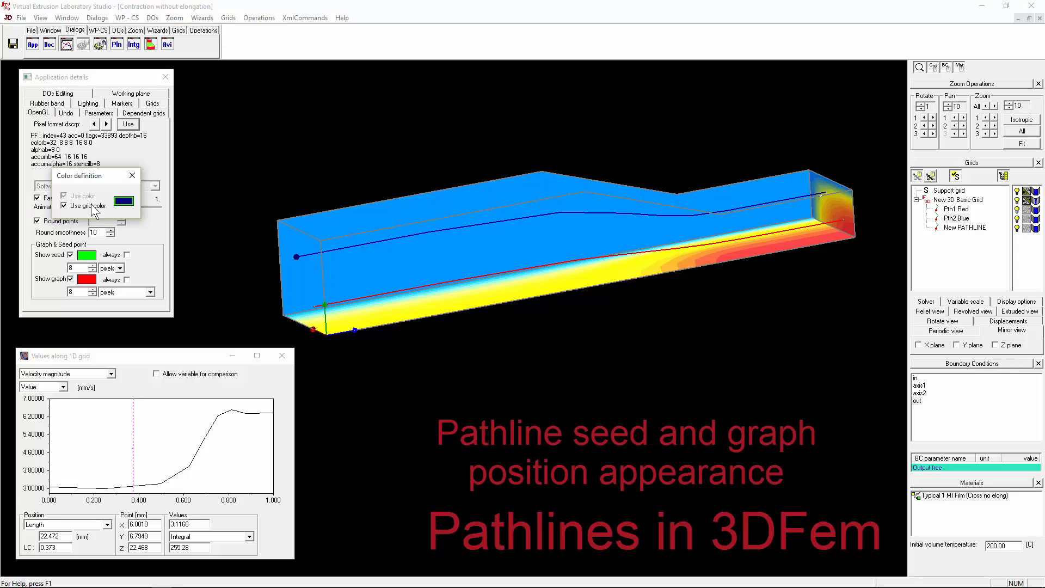
click(133, 175)
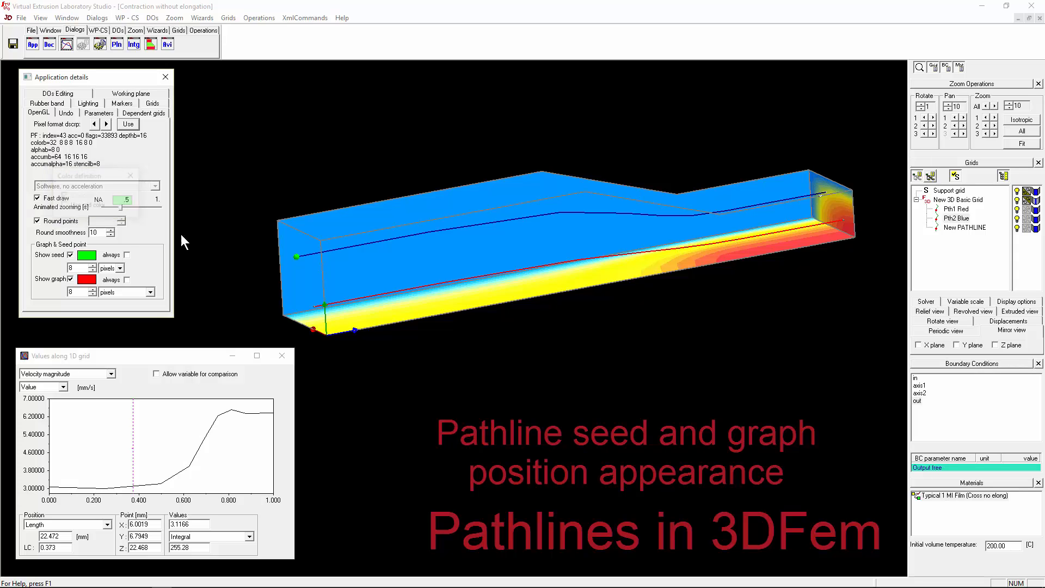
click(954, 219)
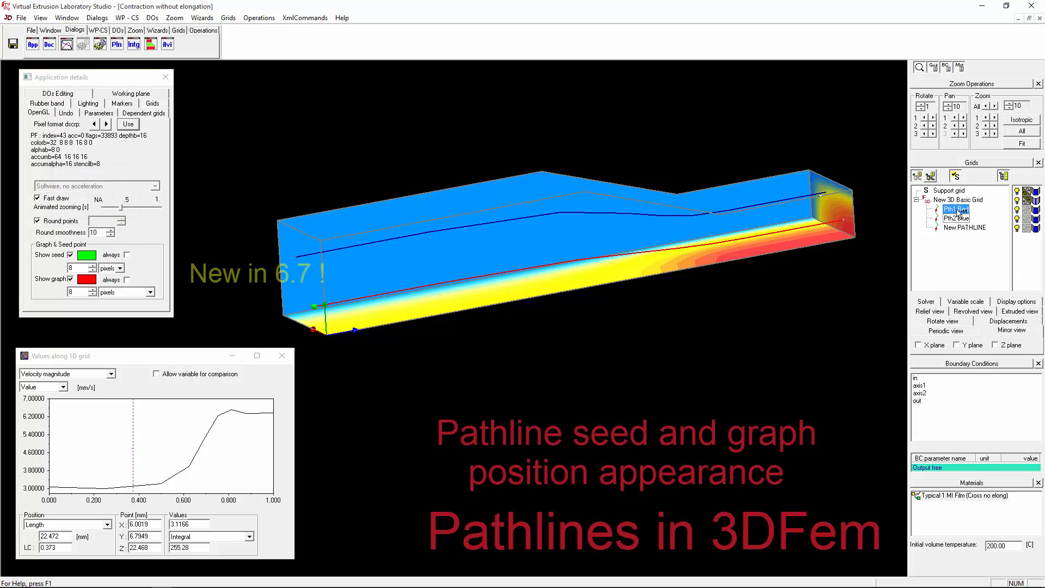
click(961, 228)
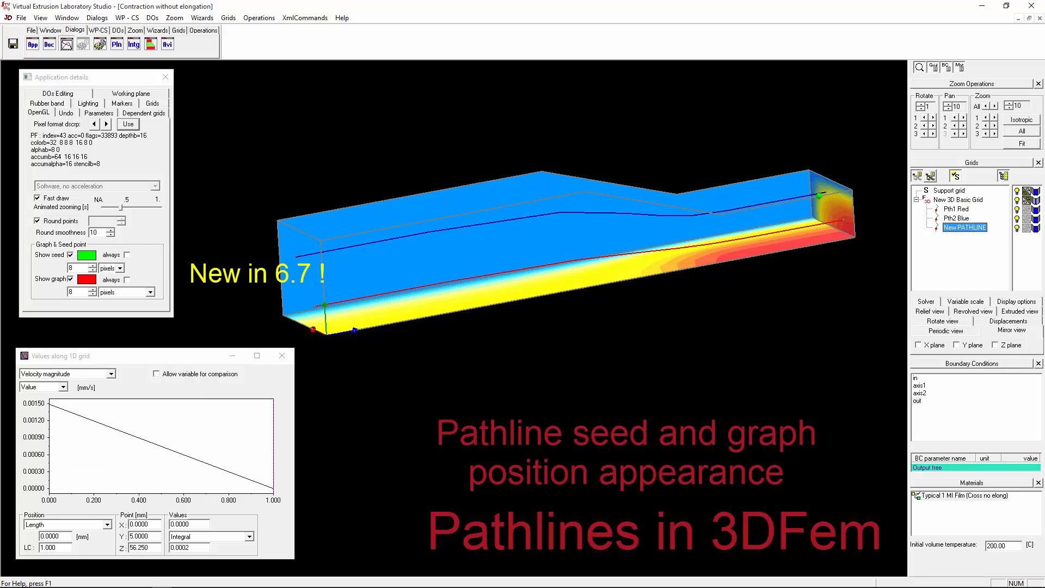
Review the graph point color definition, then set the seed point size to 9 pixels and inspect it on Pth1 Red
click(90, 283)
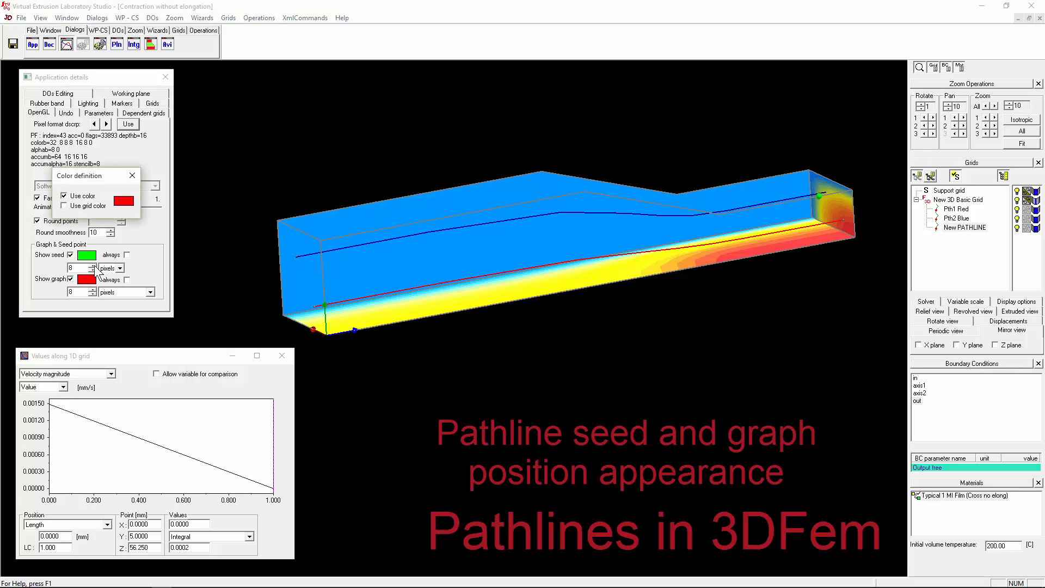
click(132, 175)
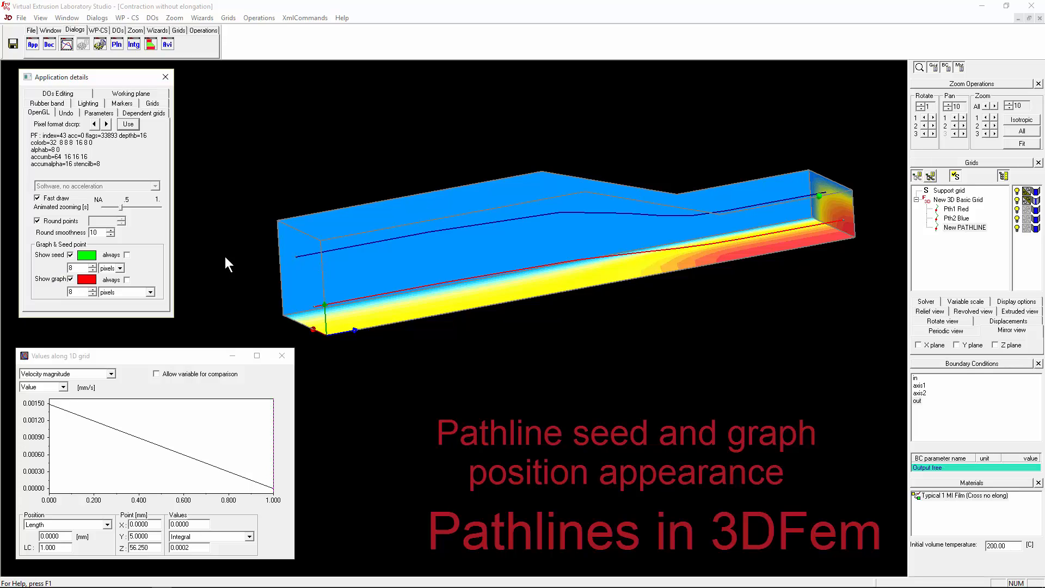
click(966, 210)
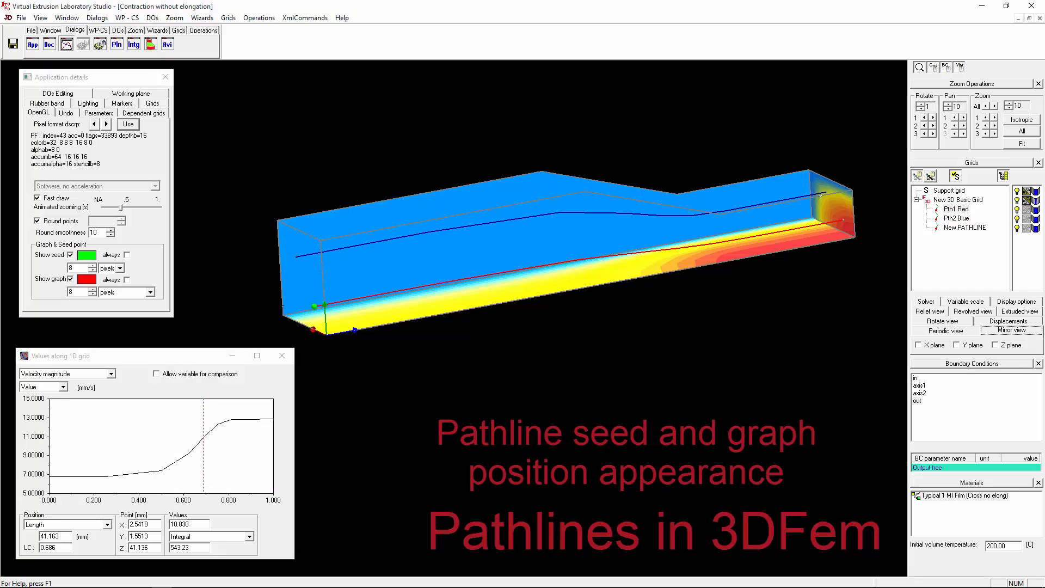
click(82, 268)
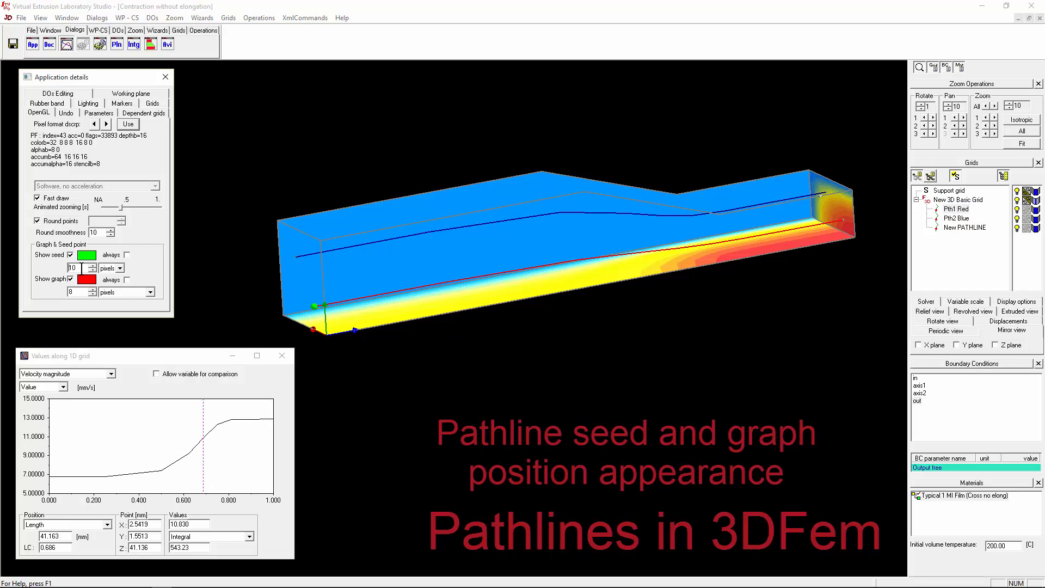
scroll(82, 268, up, 8)
scroll(82, 268, down, 8)
drag(543, 300, 577, 289)
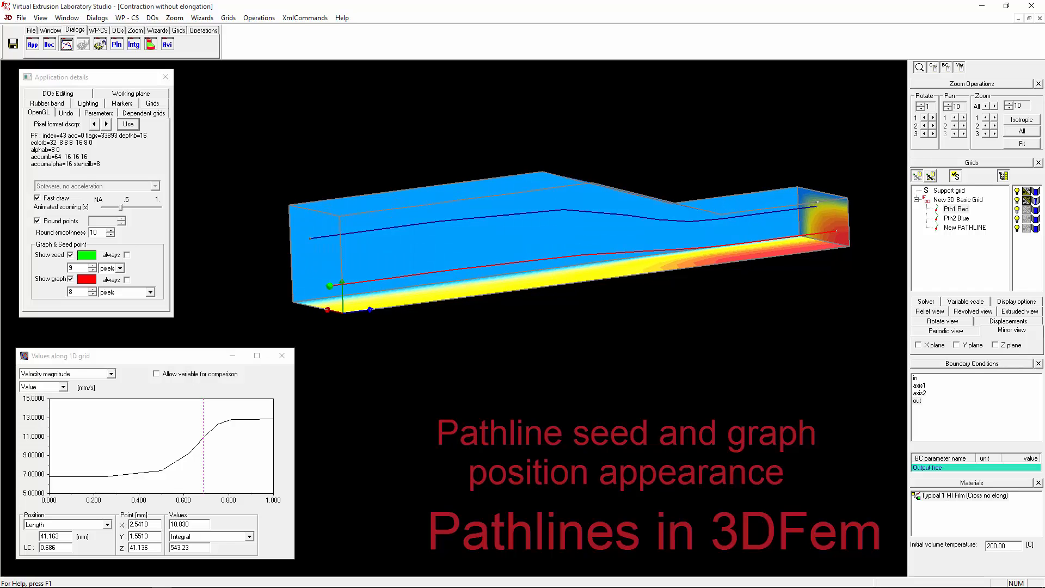
Compare the seed display for Pth1 Red and New 3D Basic Grid, and make the seed points always visible
click(958, 209)
click(958, 199)
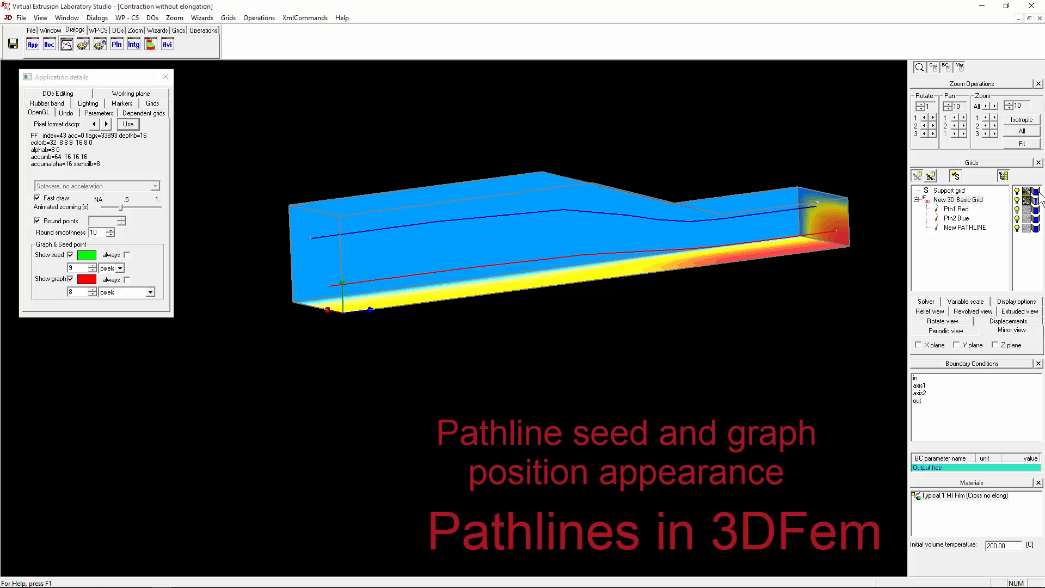
click(961, 209)
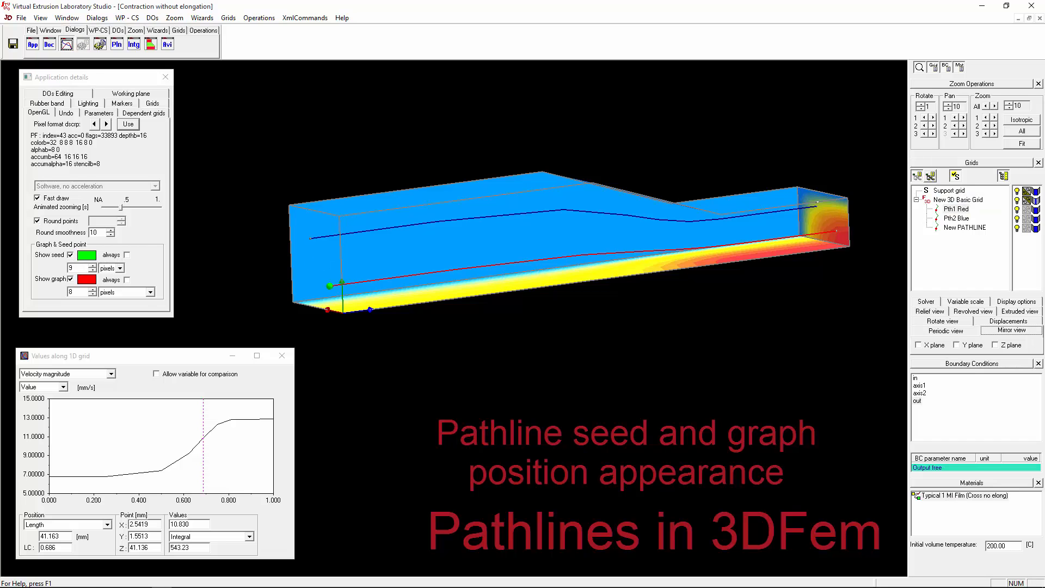
click(126, 254)
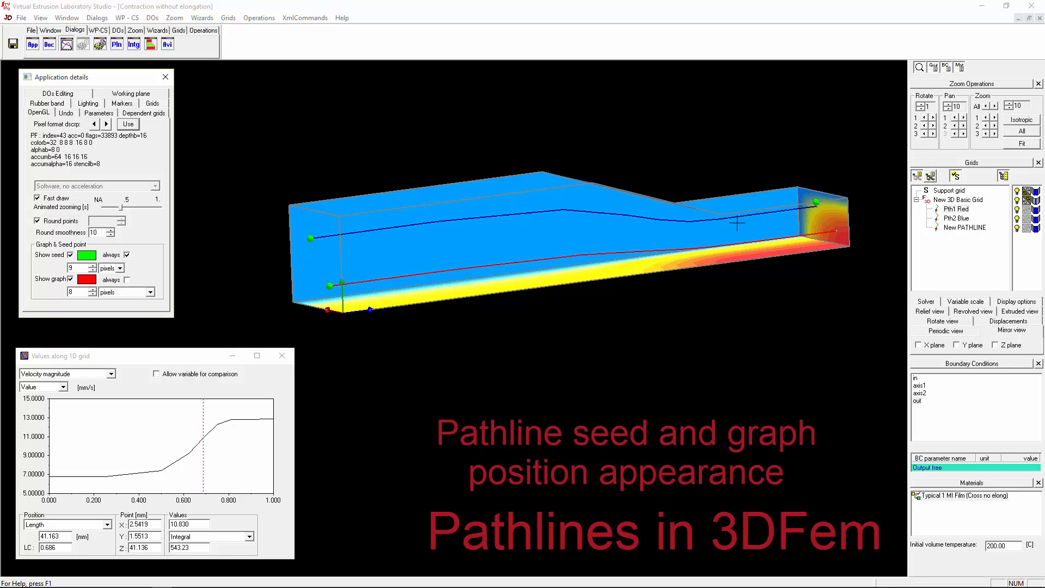
click(958, 199)
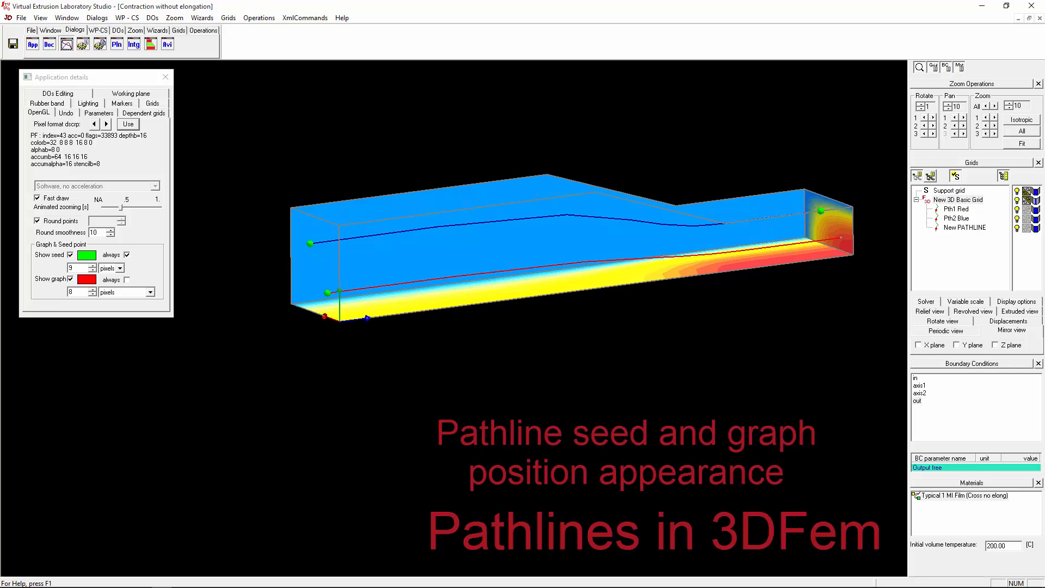
Turn off always-visible seeds, make the graph point always visible instead, and check it on the grid and each pathline
click(963, 210)
click(127, 255)
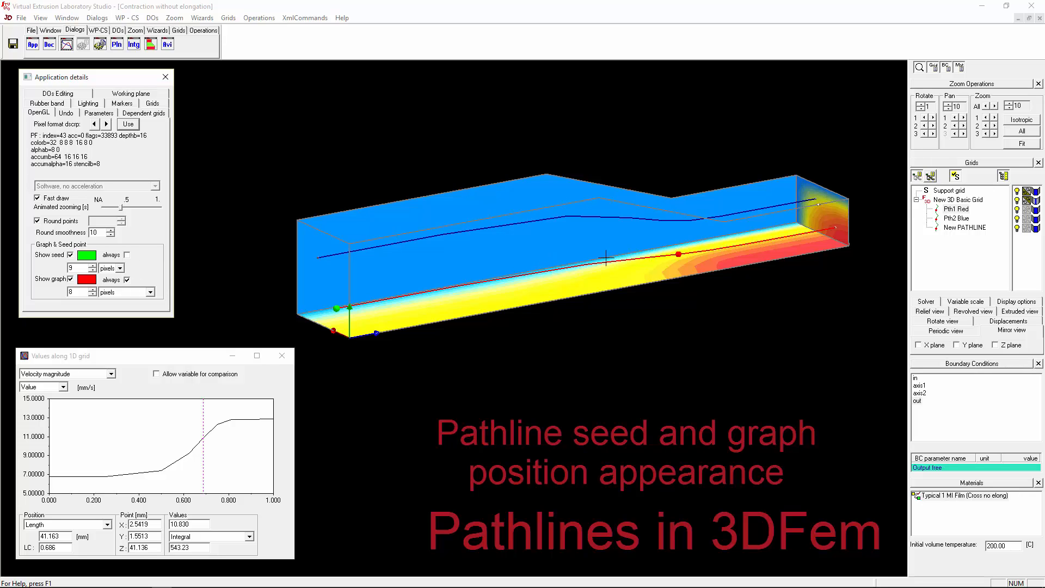
click(956, 209)
click(958, 200)
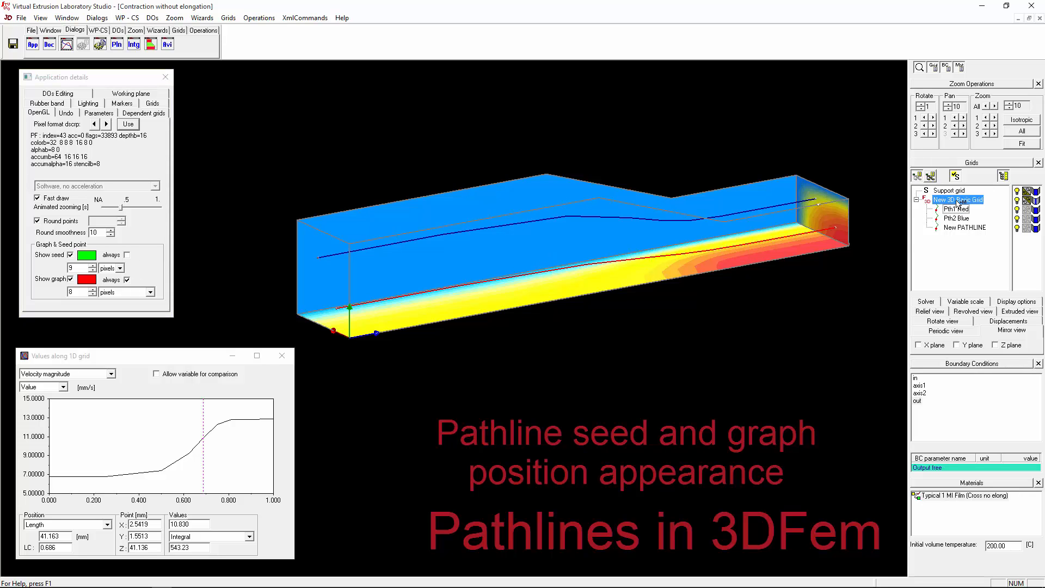
click(956, 210)
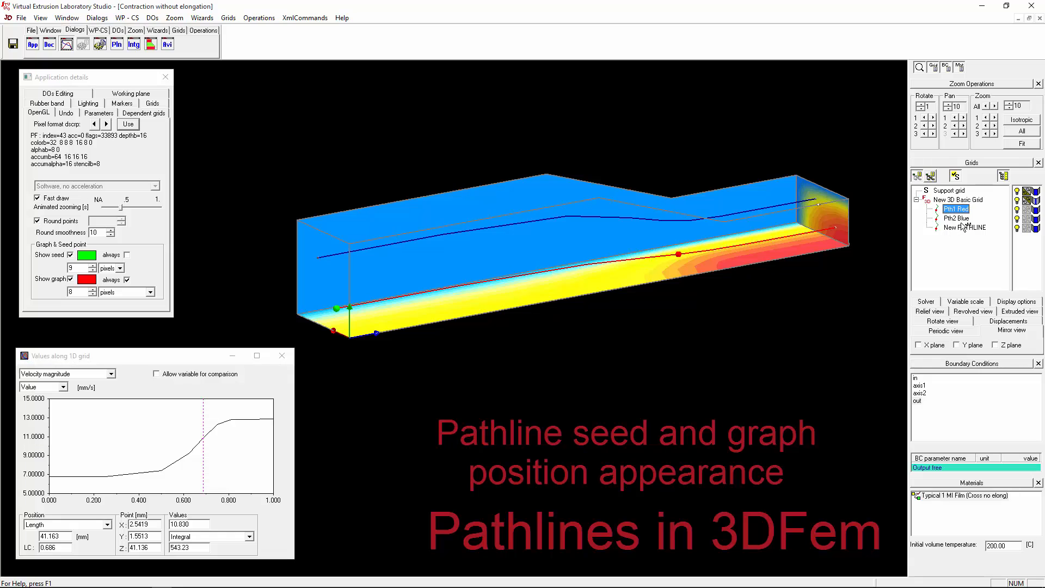
click(959, 220)
click(963, 228)
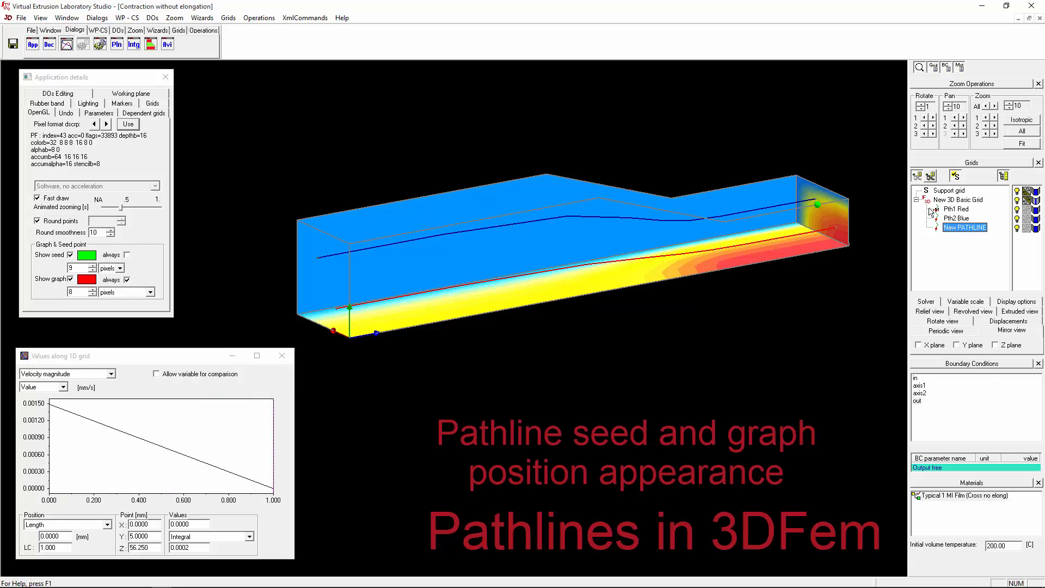
click(955, 219)
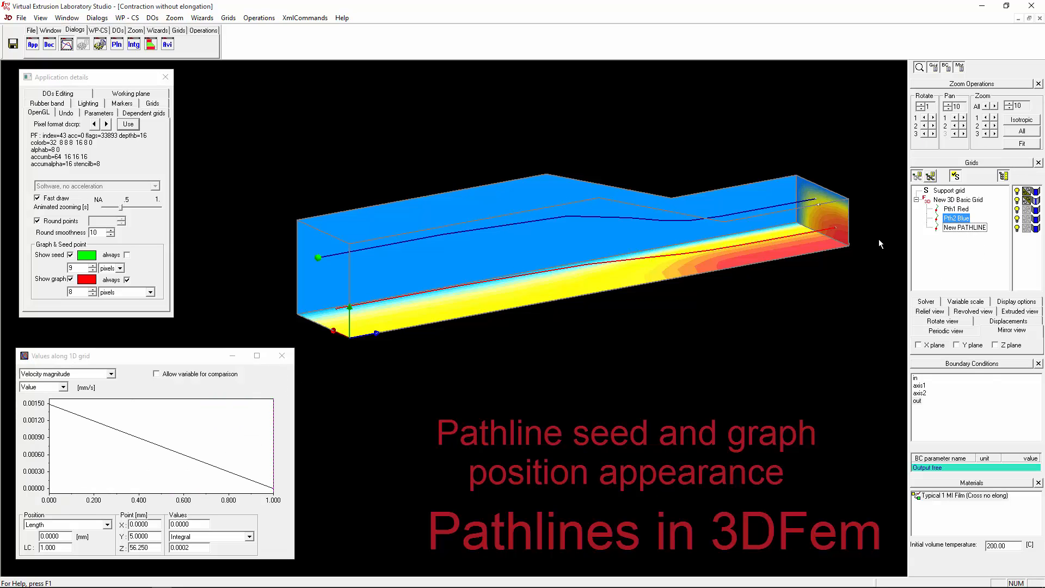
Place the Pth2 Blue graph position at about 14.42 mm and set the seed size to 1 in units, checking its scaling
click(138, 426)
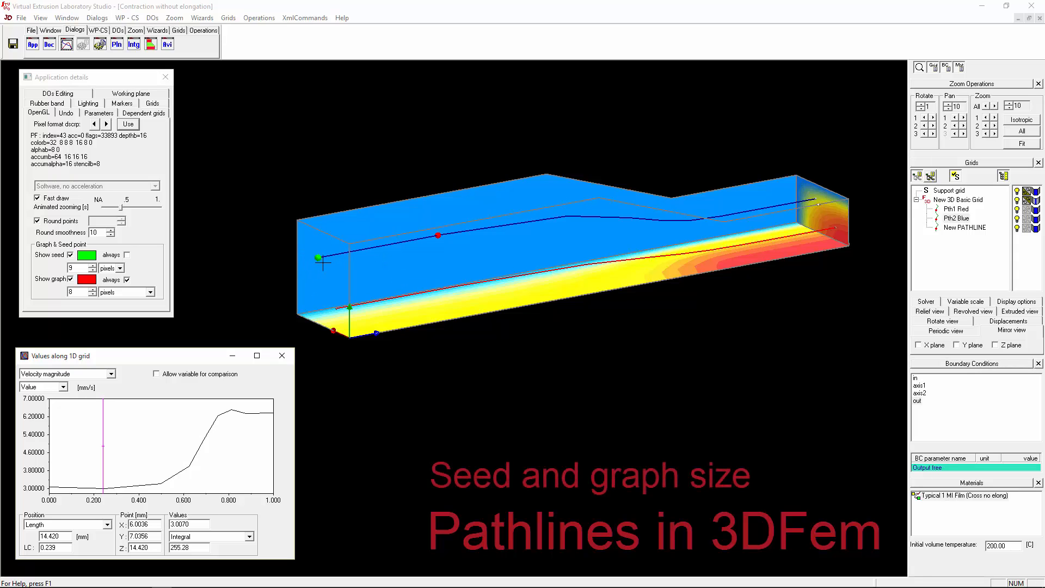
click(119, 268)
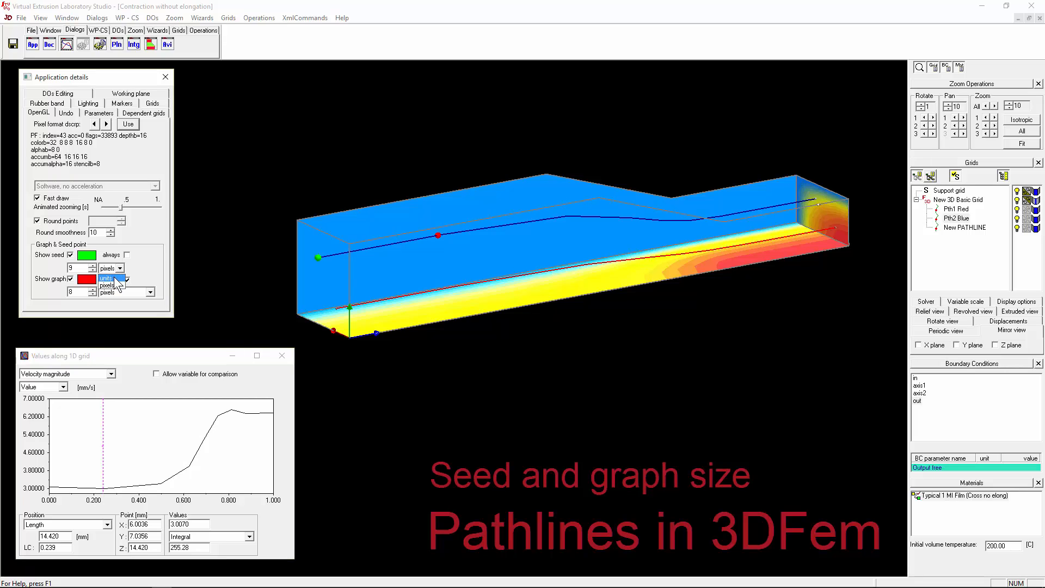
click(115, 279)
middle_drag(307, 266, 305, 267)
scroll(306, 262, up, 1)
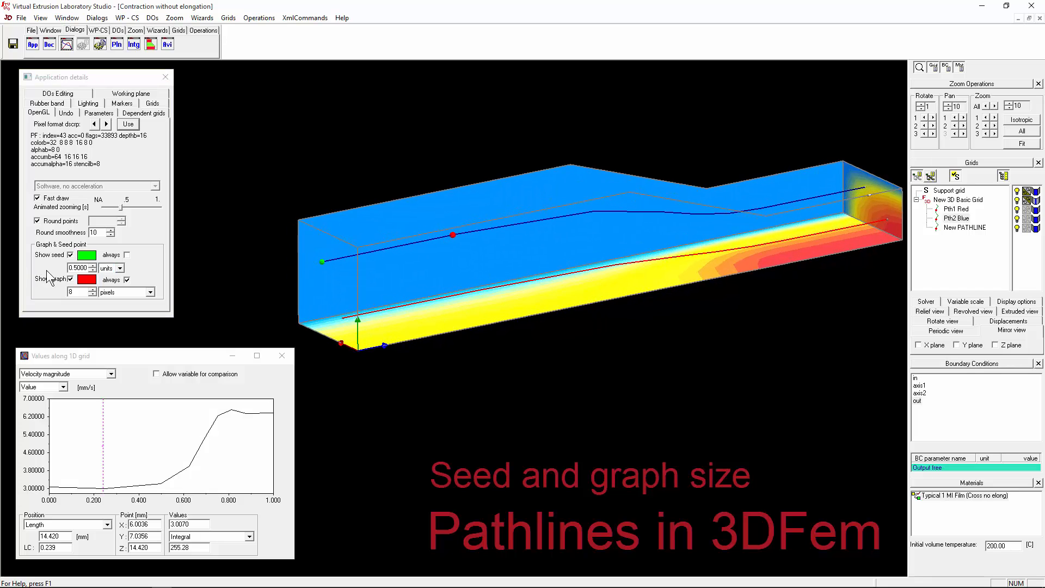
double_click(79, 268)
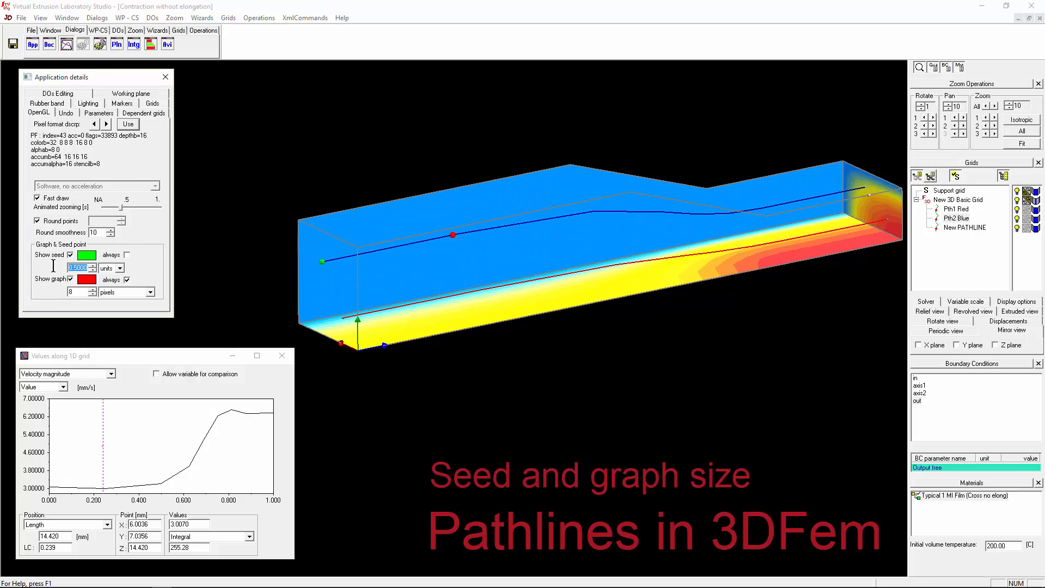
text(1)
scroll(317, 259, up, 5)
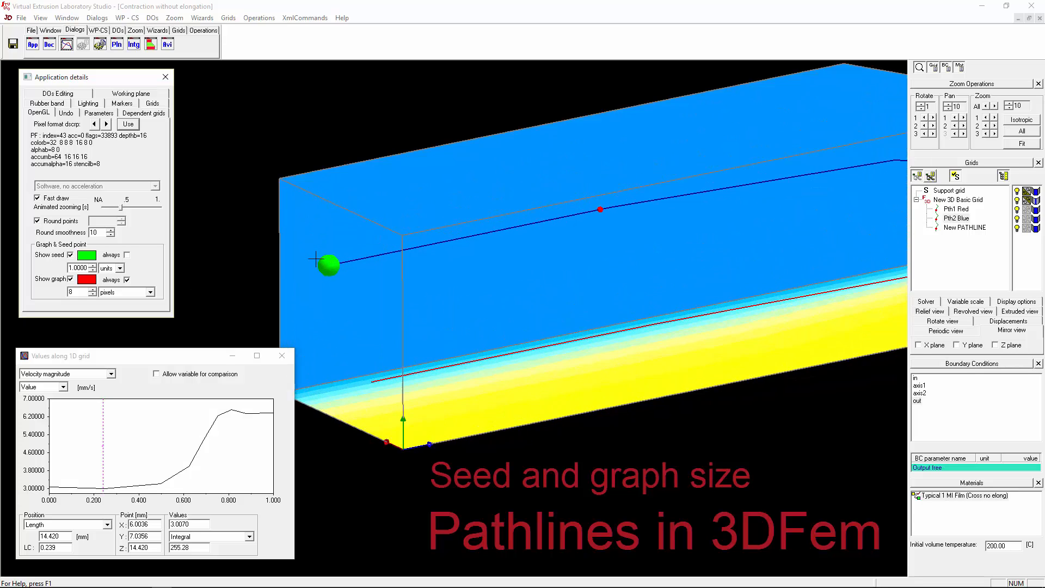
scroll(390, 254, down, 5)
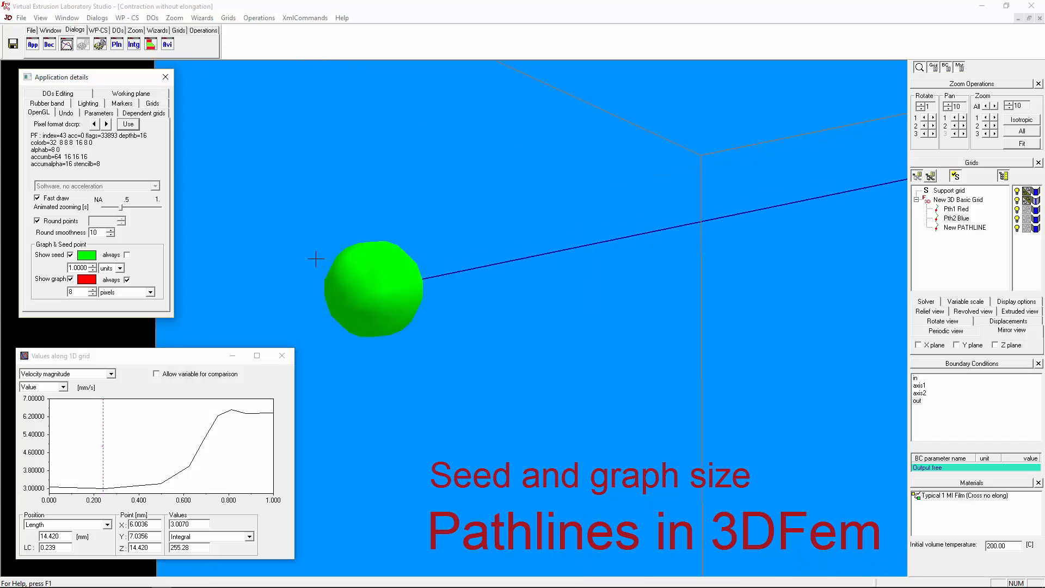
scroll(390, 253, down, 5)
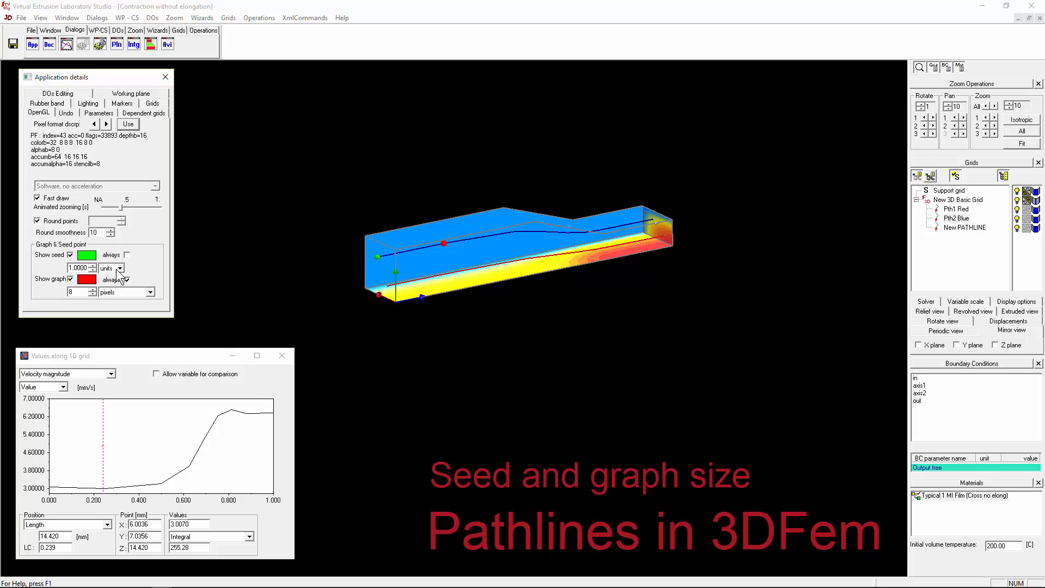
Set the seed point size to 10 pixels and check it at different zoom levels
click(119, 292)
click(113, 285)
double_click(69, 269)
text(10)
scroll(385, 267, up, 5)
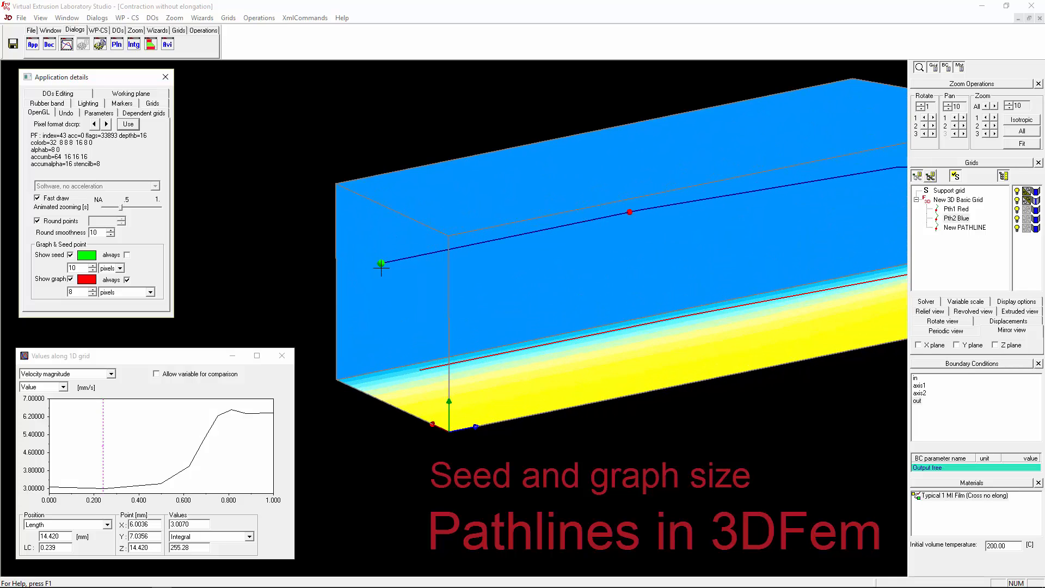
scroll(381, 266, down, 5)
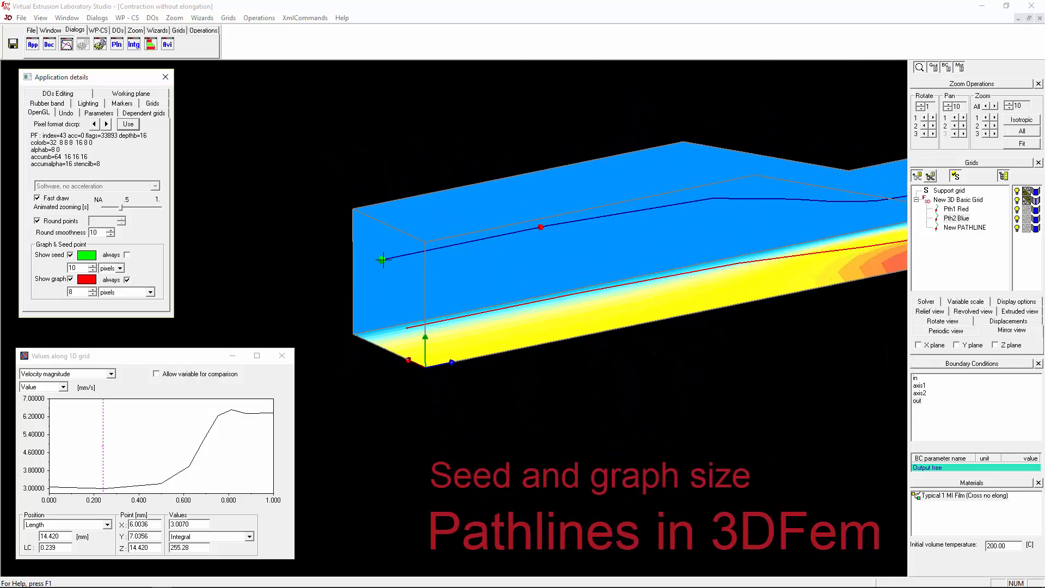
scroll(382, 259, down, 3)
scroll(382, 259, up, 4)
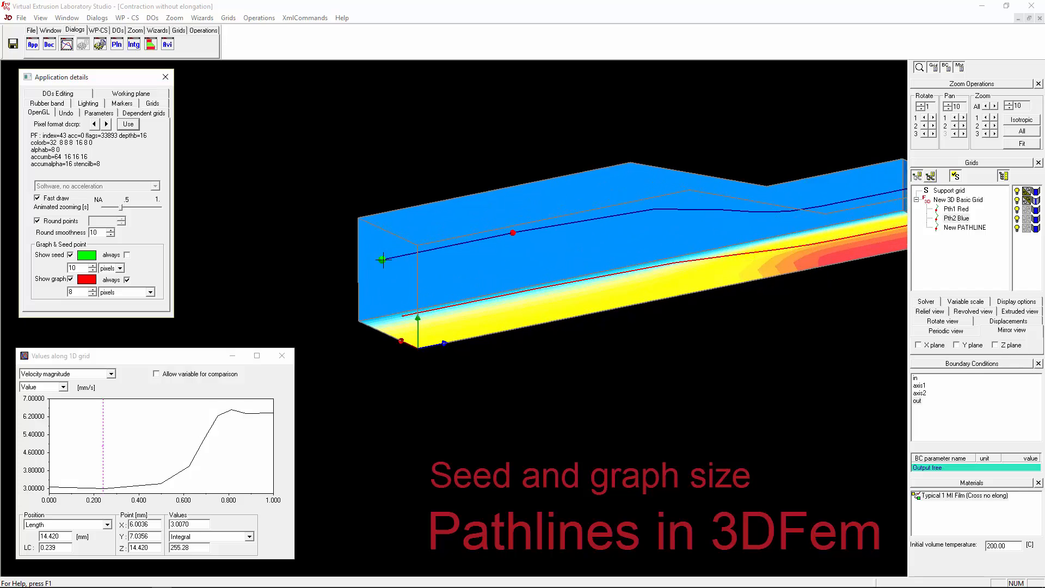
scroll(382, 260, up, 1)
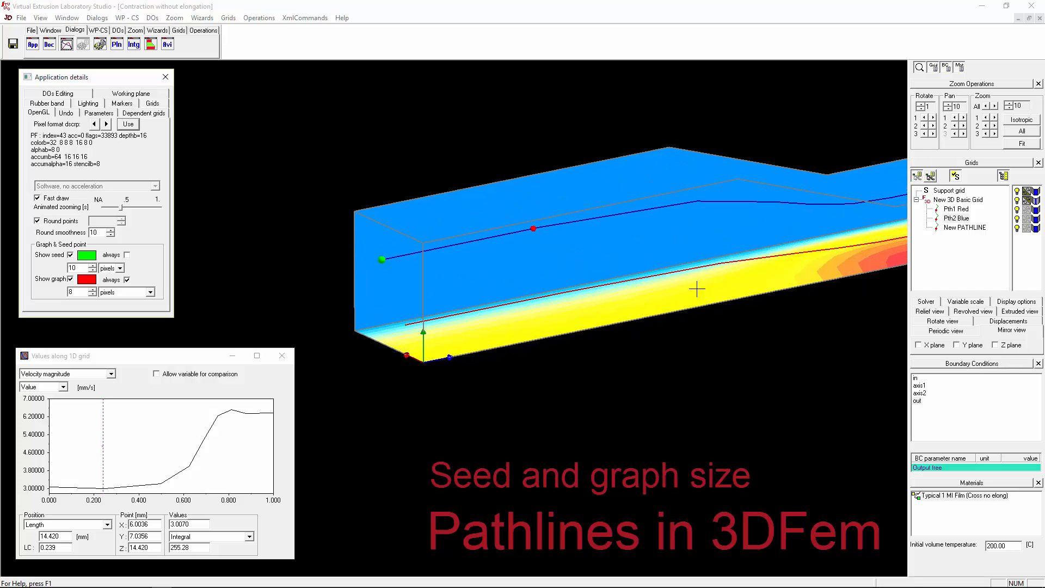
Move the graph position along Pth2 Blue to about 21.15 mm and view the graph point size unit options
middle_drag(684, 278, 551, 258)
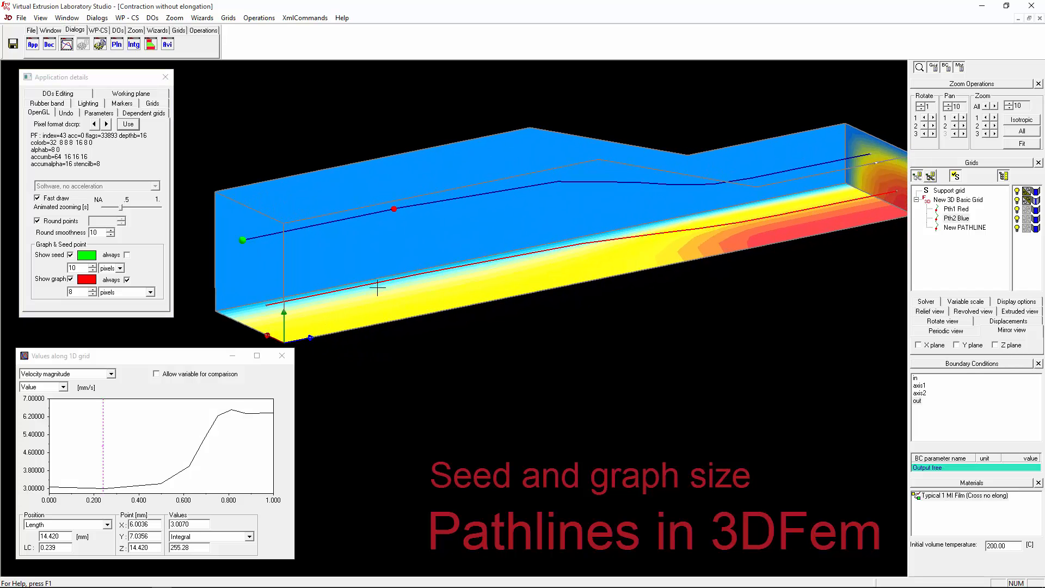
mouse_move(390, 265)
middle_down()
mouse_move(404, 212)
mouse_move(398, 250)
middle_up()
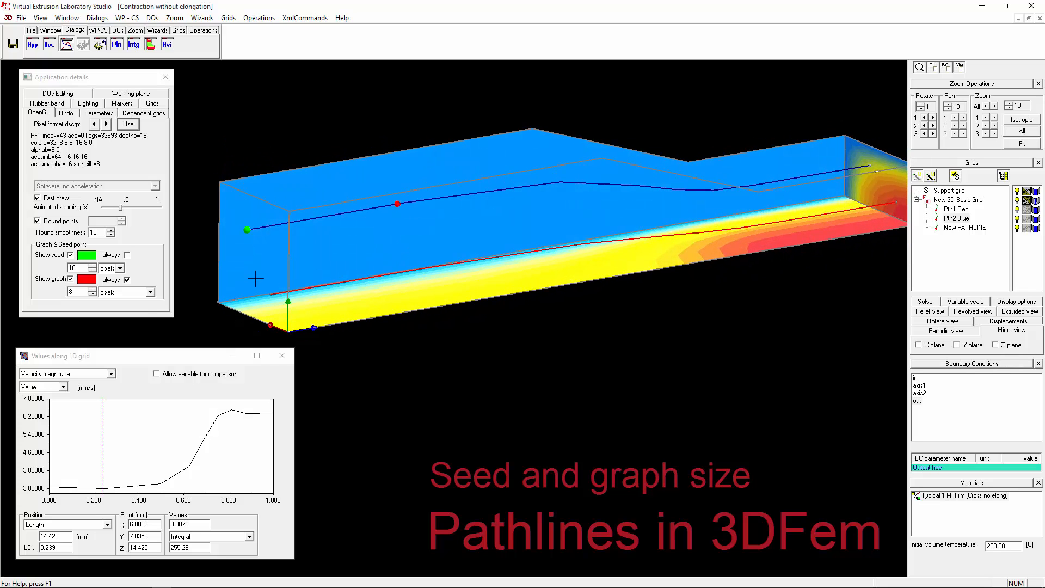
click(152, 453)
click(127, 414)
click(124, 313)
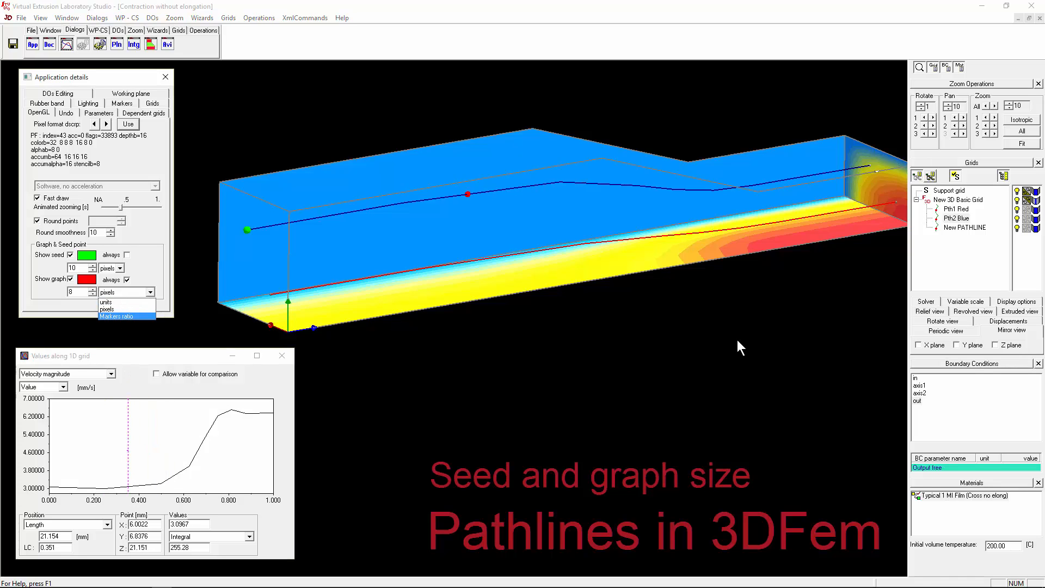
click(992, 324)
Turn on the velocity magnitude markers for New 3D Basic Grid in its variable scale settings
click(966, 302)
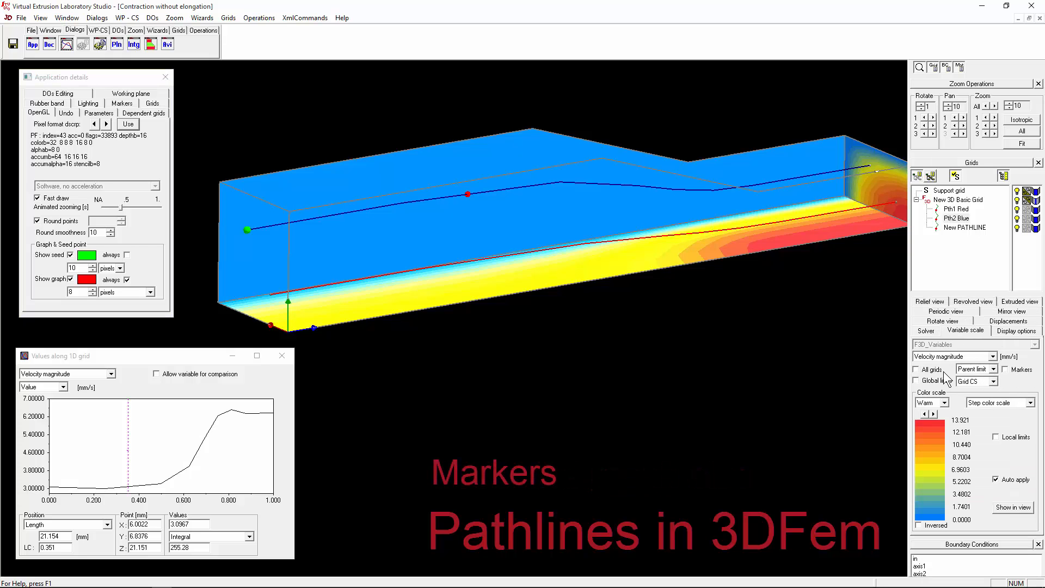
click(963, 200)
click(966, 330)
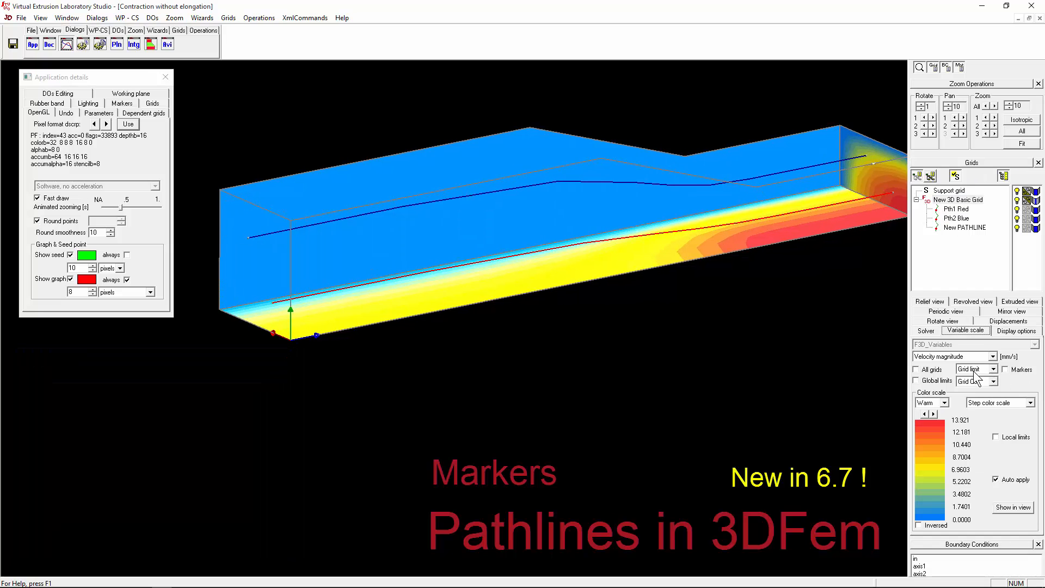
click(1005, 369)
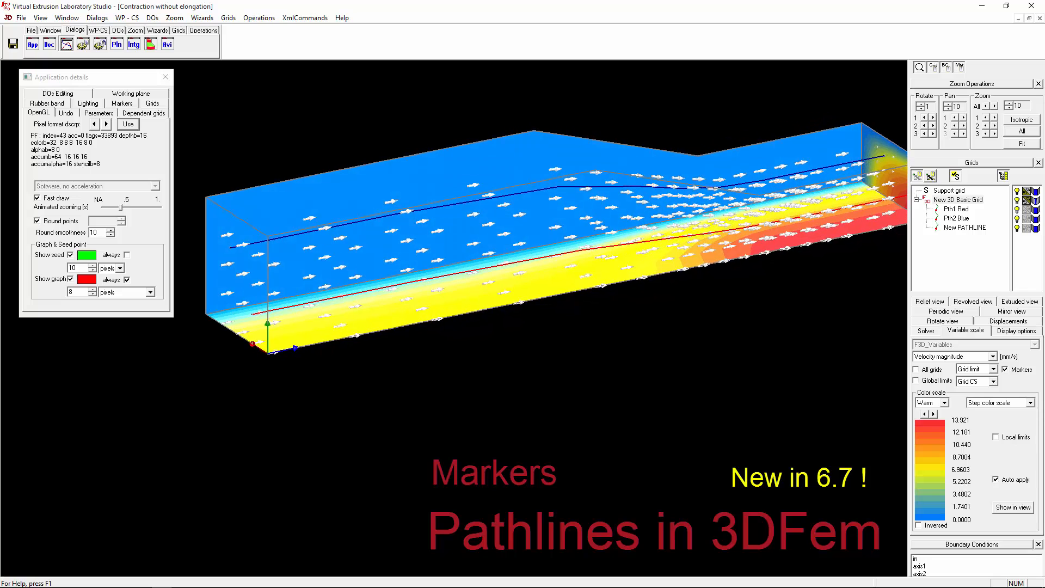
Display pressure with markers on New 3D Basic Grid, and return to velocity magnitude
click(993, 357)
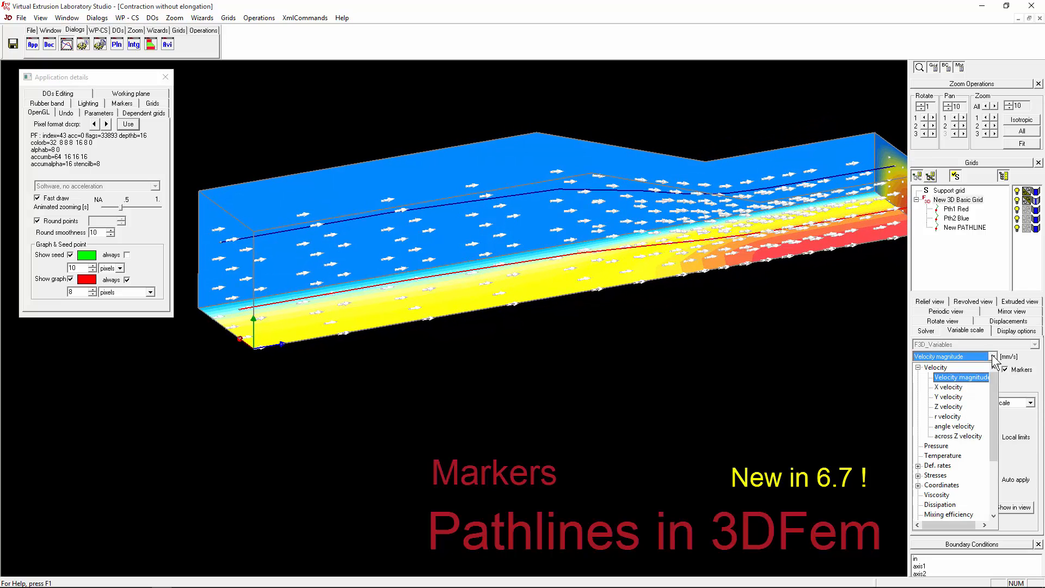
click(937, 446)
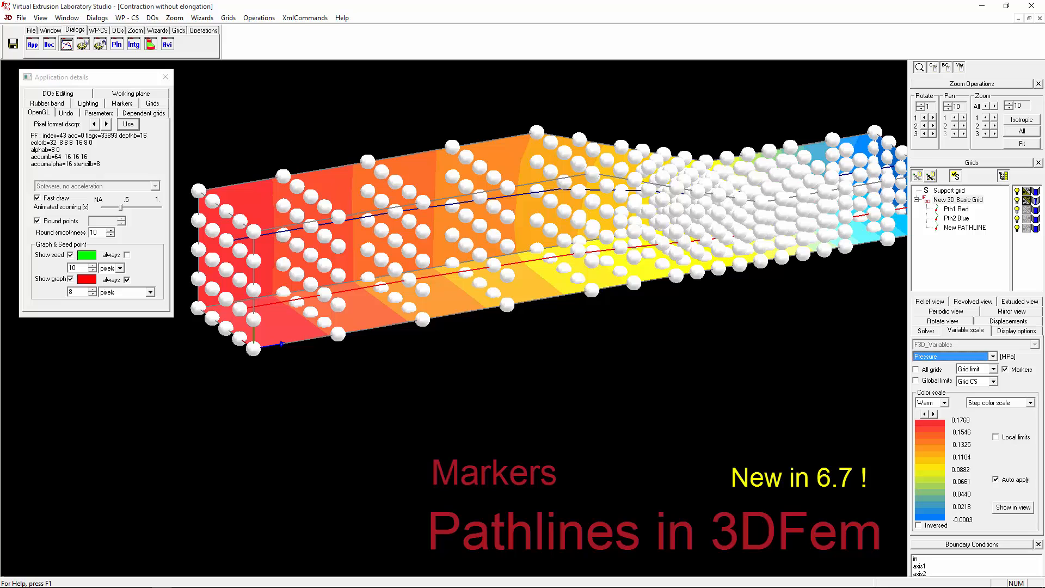
click(993, 356)
click(918, 367)
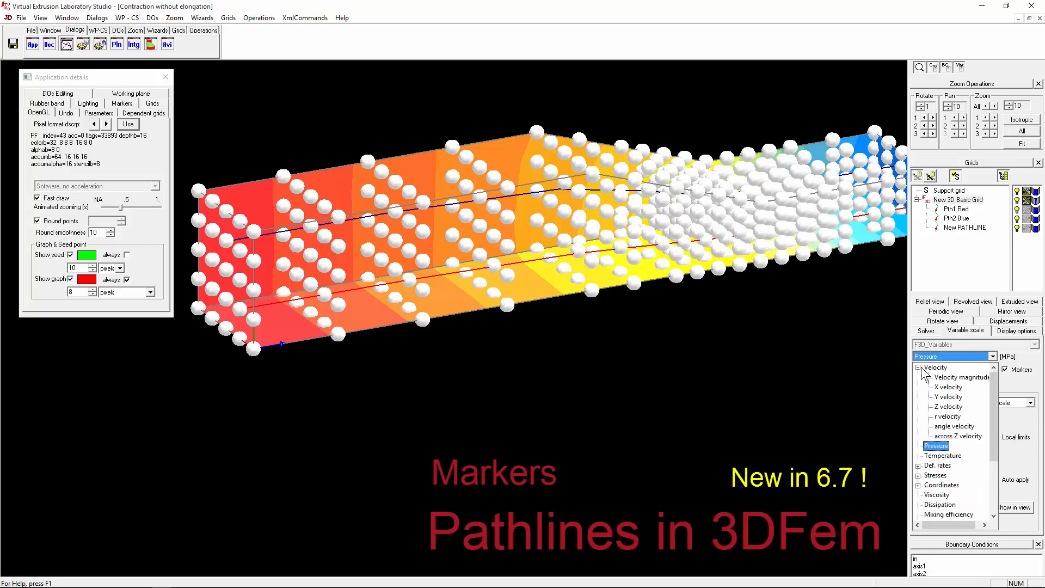
click(944, 380)
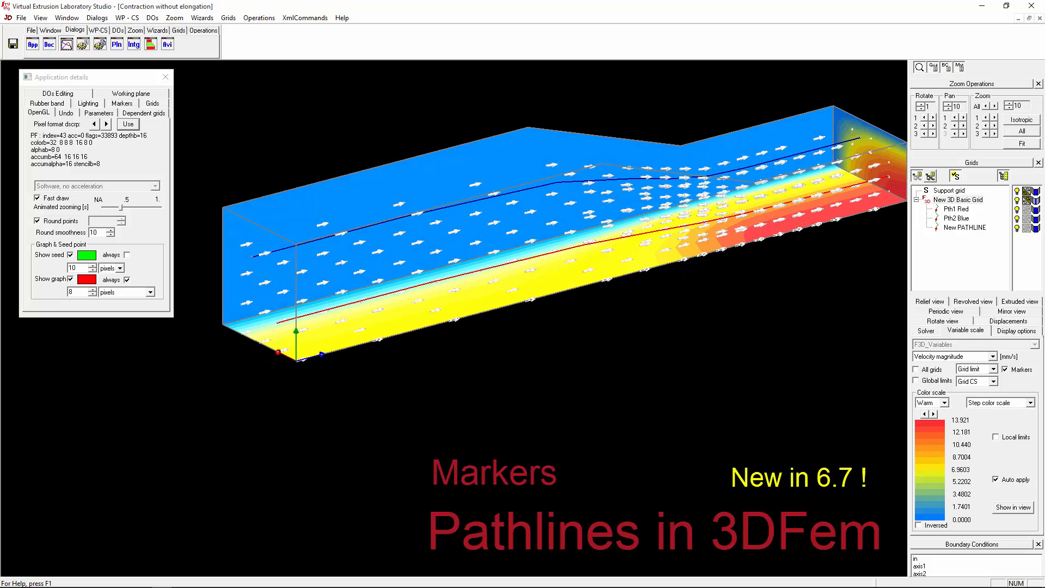
Turn off the markers on New 3D Basic Grid and move the graph position along Pth1 Red to about 19.31 mm
click(1006, 370)
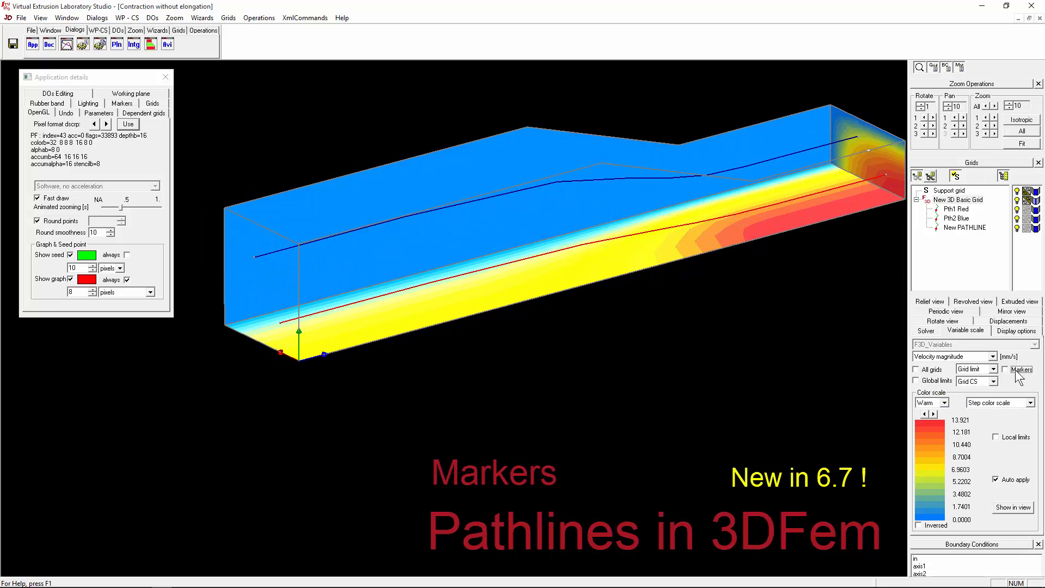
click(960, 211)
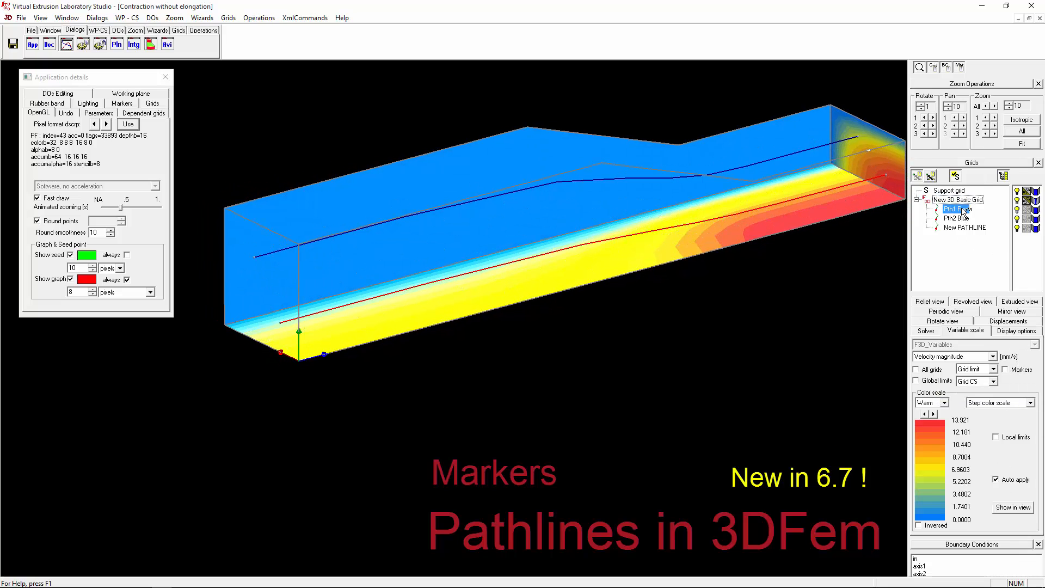
mouse_move(218, 420)
mouse_down()
mouse_move(170, 443)
mouse_move(94, 453)
mouse_up()
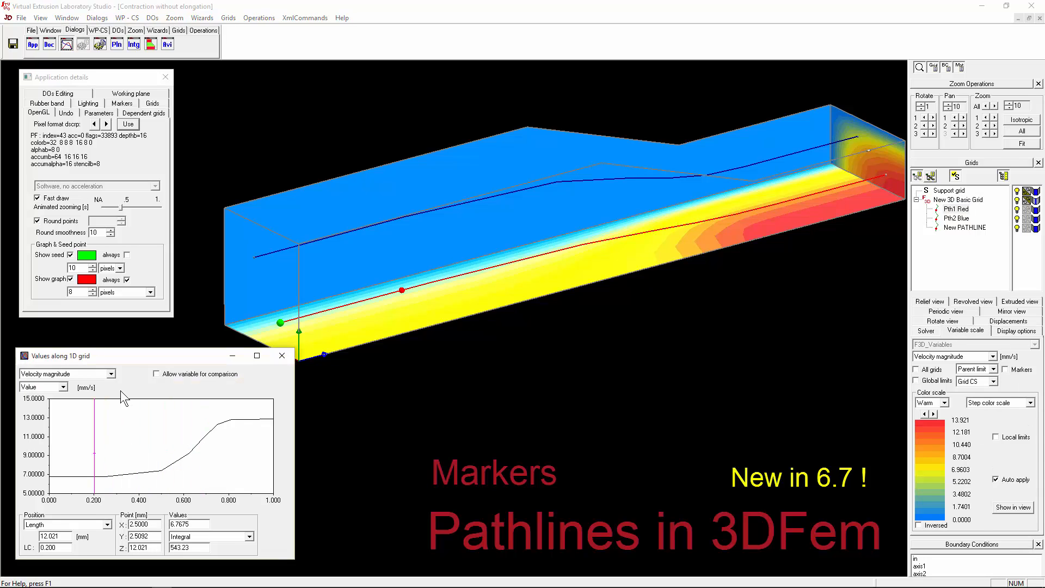
click(113, 374)
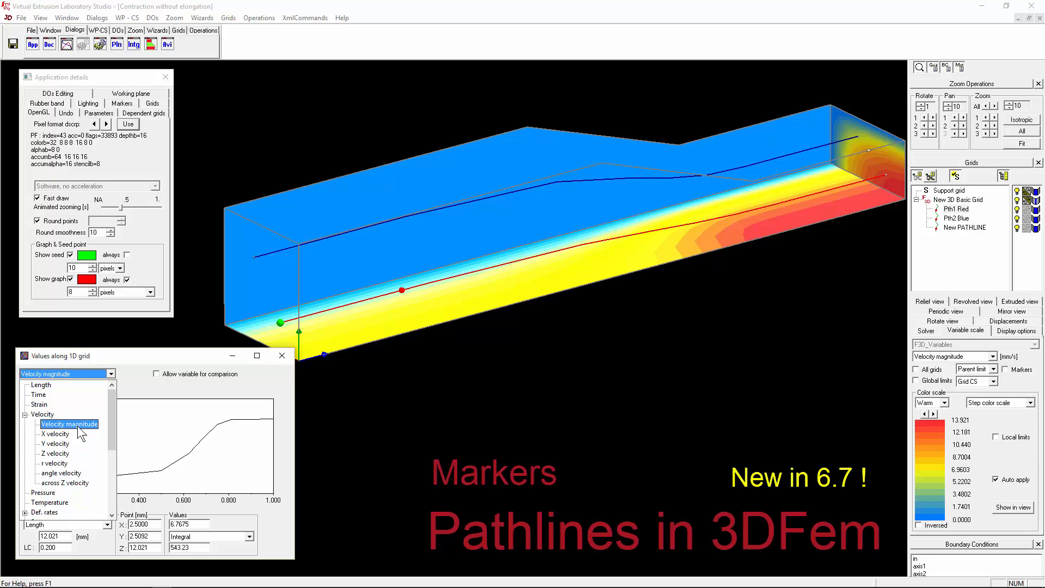
click(133, 295)
click(122, 452)
click(121, 450)
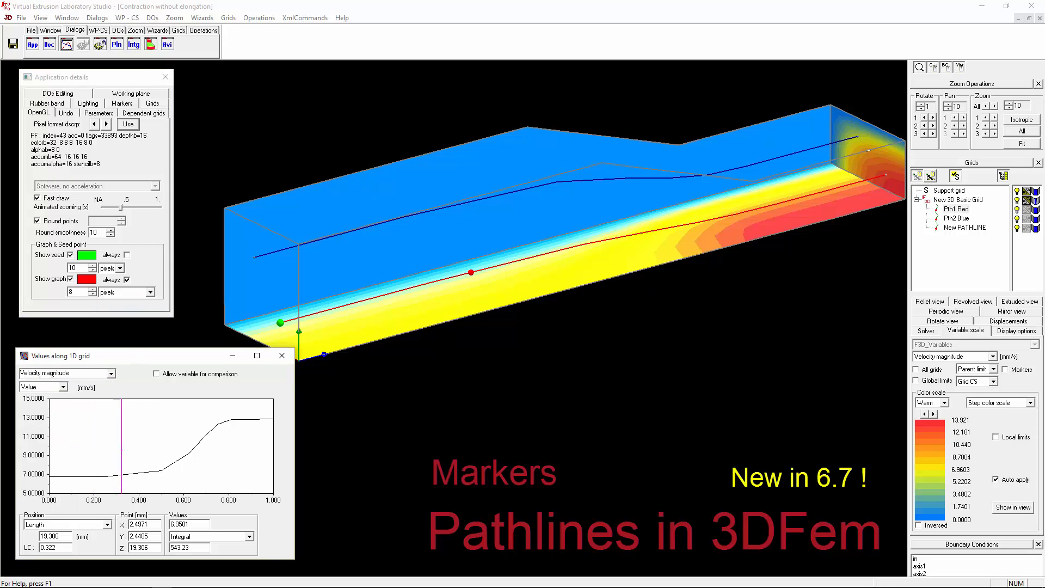
Switch the graph point size unit to Markers ratio and move the graph position along Pth1 Red to about 49.47 mm
drag(121, 449, 226, 431)
click(124, 294)
click(118, 313)
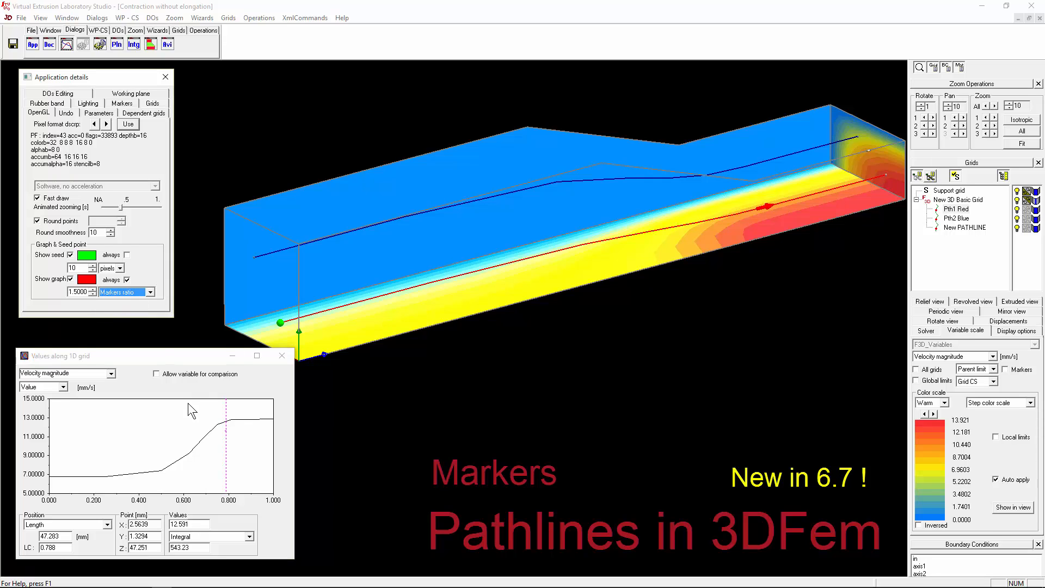
mouse_move(129, 451)
mouse_down()
mouse_move(69, 449)
mouse_move(243, 454)
mouse_move(60, 452)
mouse_move(256, 452)
mouse_move(52, 451)
mouse_move(251, 437)
mouse_move(89, 436)
mouse_move(235, 430)
mouse_up()
click(956, 209)
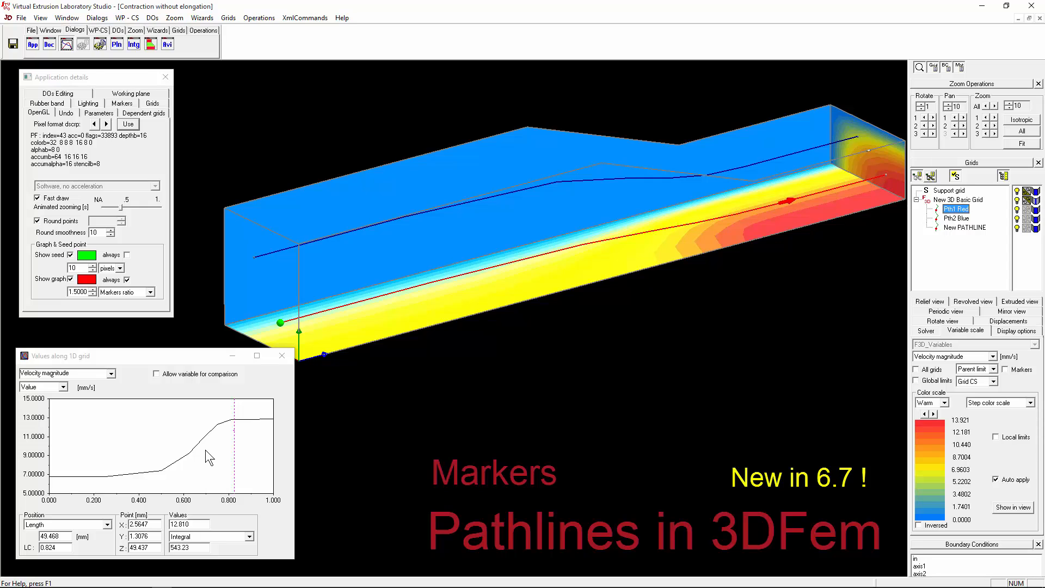
Examine the application's marker settings for Scalar balls, Vector marks and Tensor marks, and review the graph point size settings
click(122, 103)
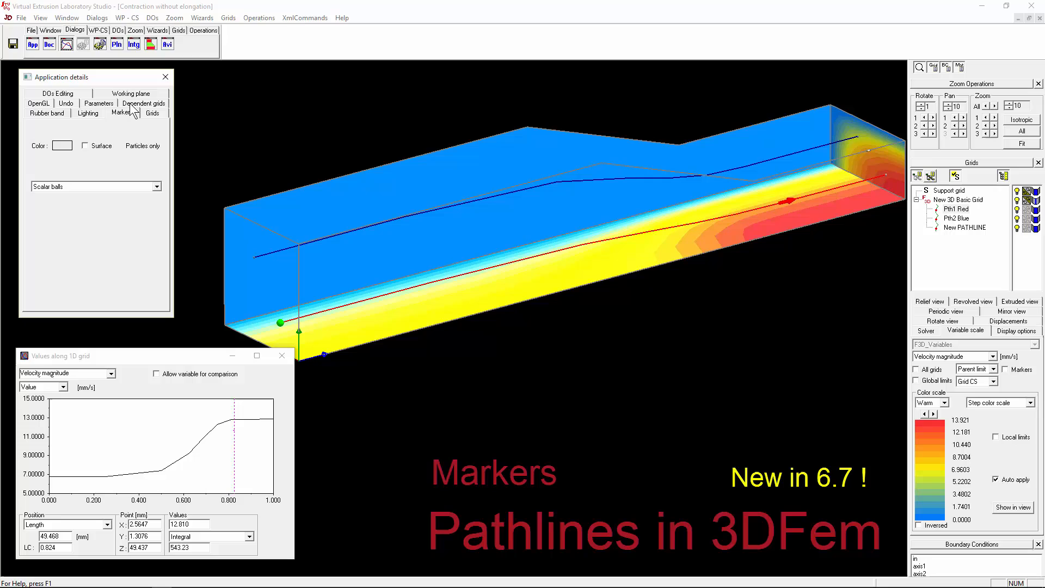
click(83, 186)
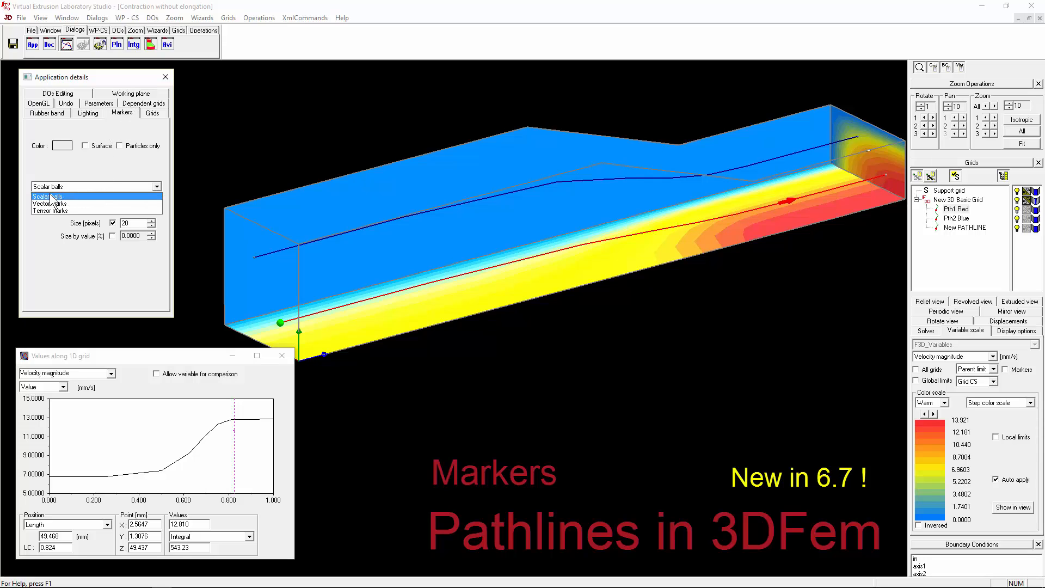
click(48, 204)
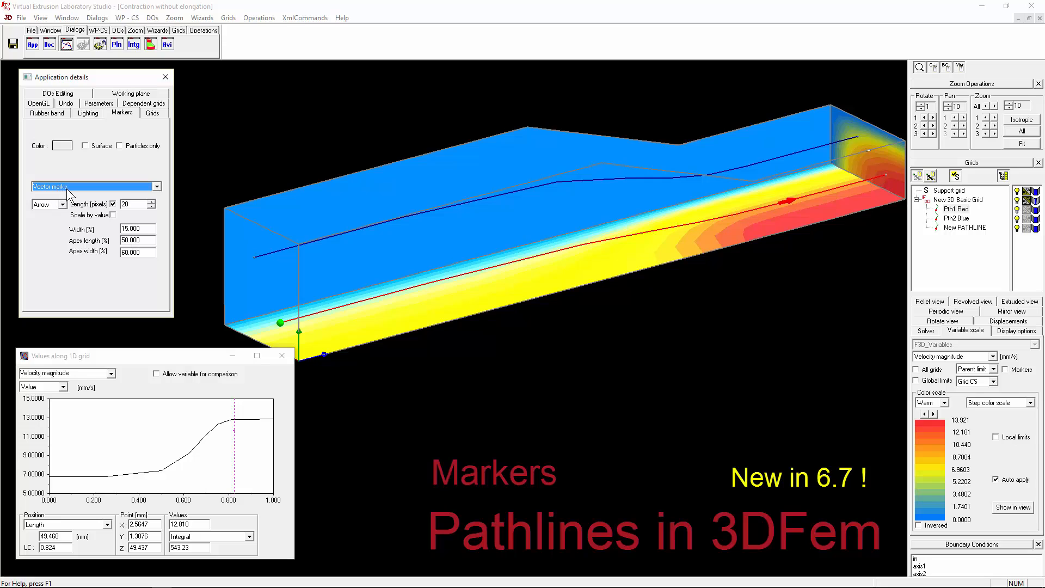
click(66, 187)
click(54, 211)
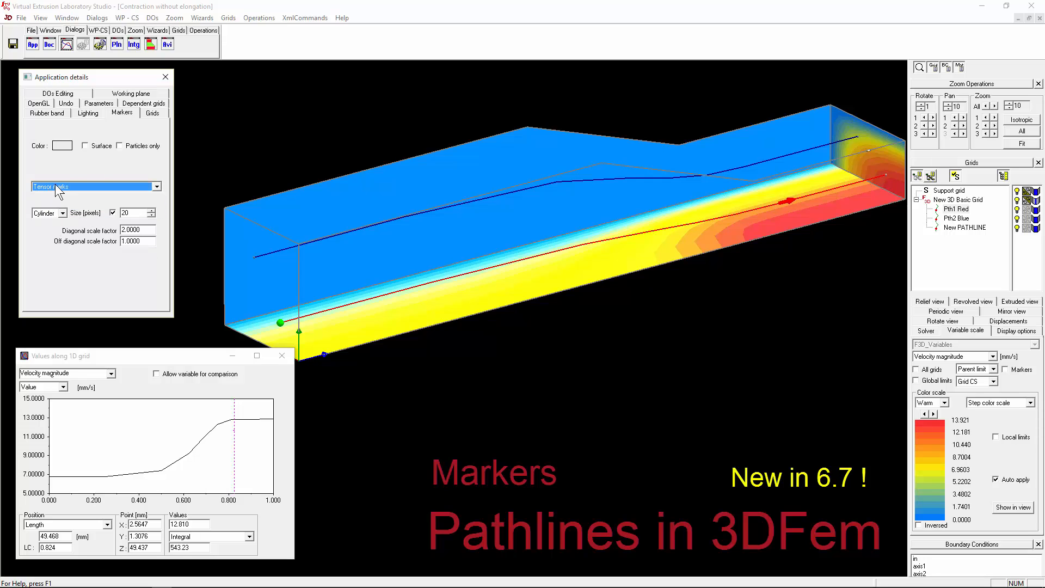
click(50, 113)
click(43, 103)
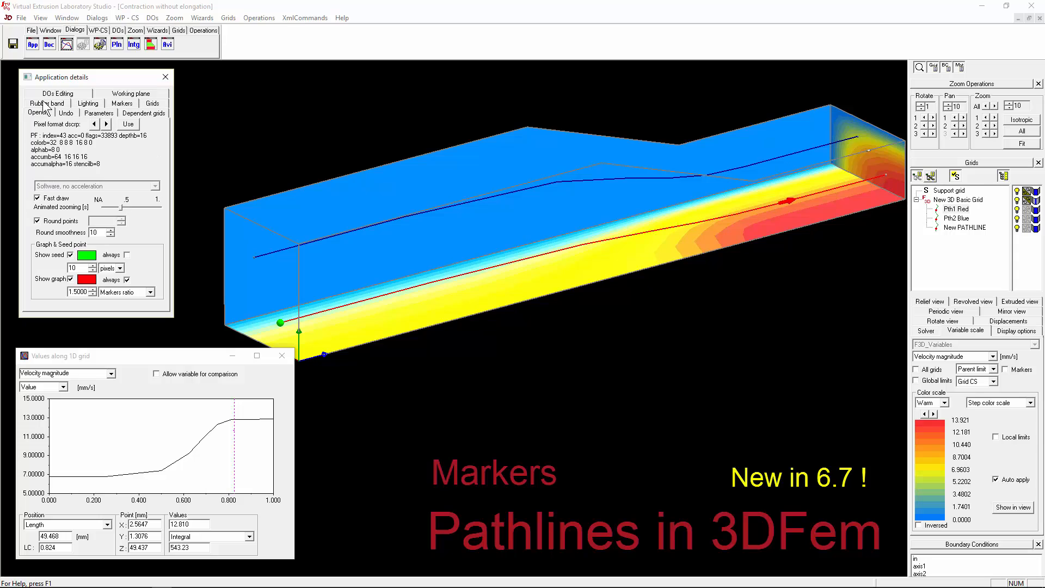
click(130, 104)
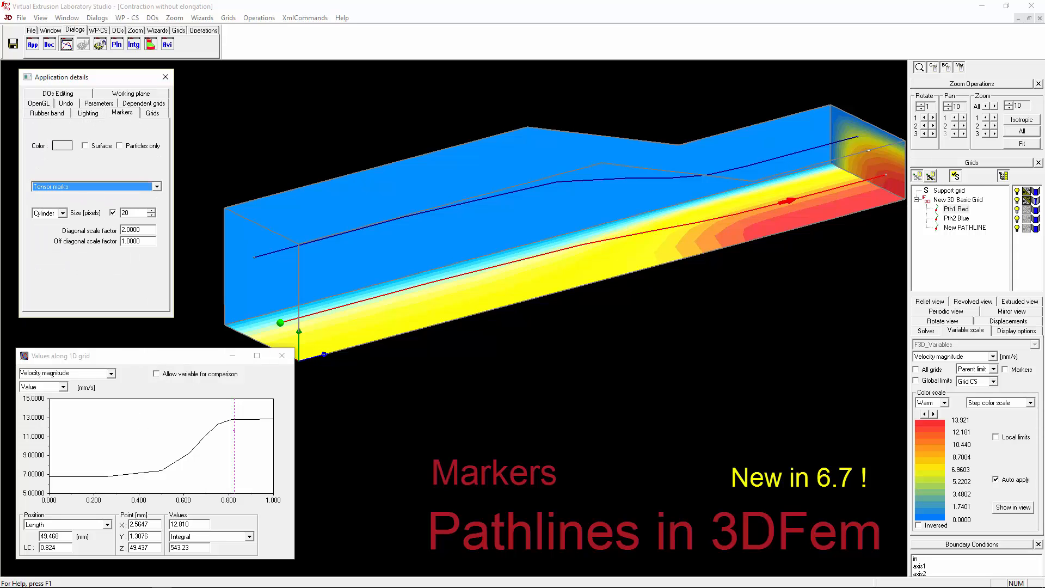
Set the arrow length of the Vector marks to 50 pixels
click(90, 189)
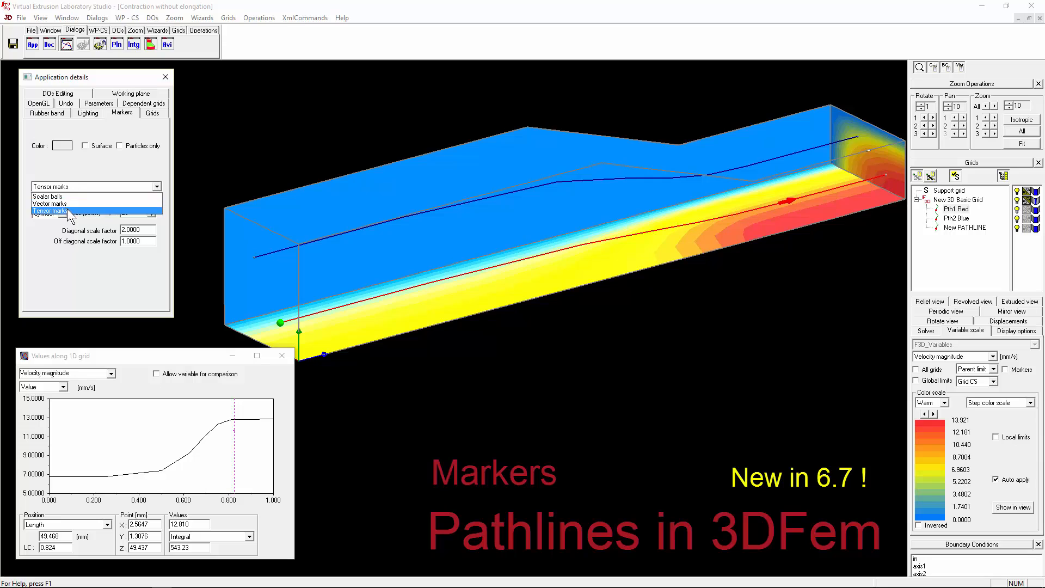
click(67, 192)
click(68, 191)
click(65, 203)
double_click(119, 203)
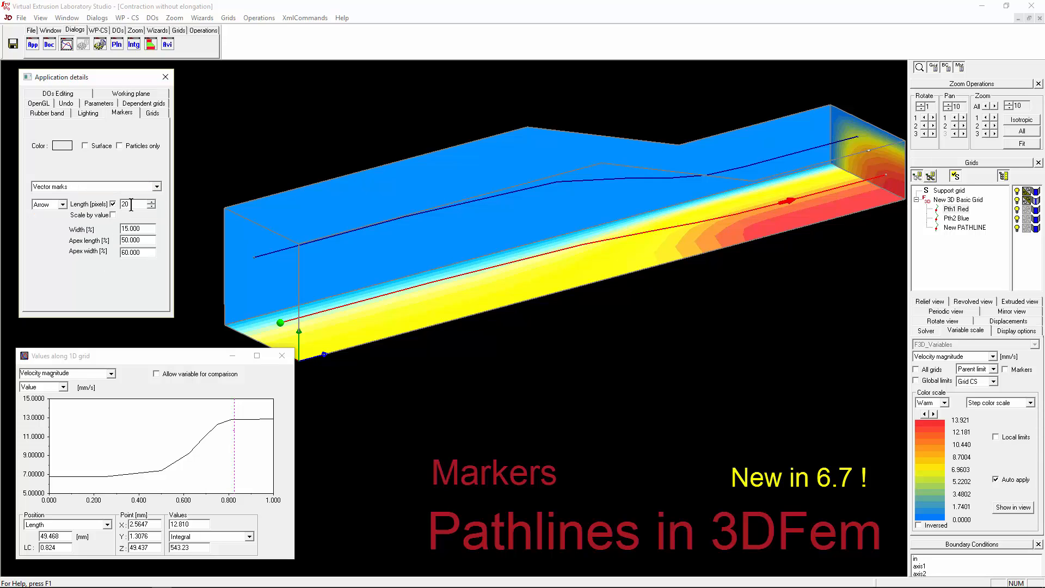
text(50)
key(shift+Tab)
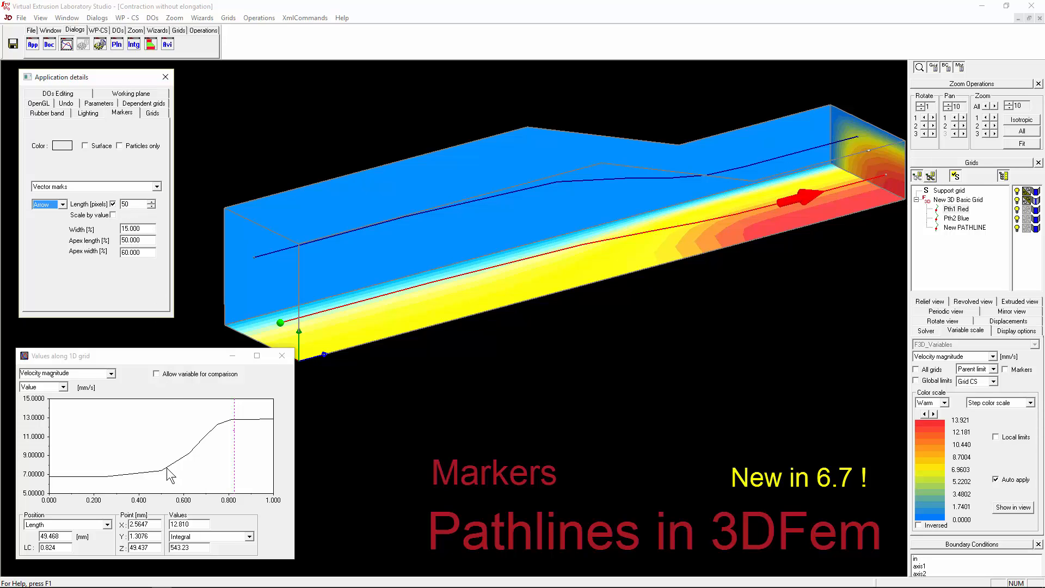
Turn on scaling by value for the Vector marks and move the graph position along Pth1 Red to about 2.84 mm
click(124, 459)
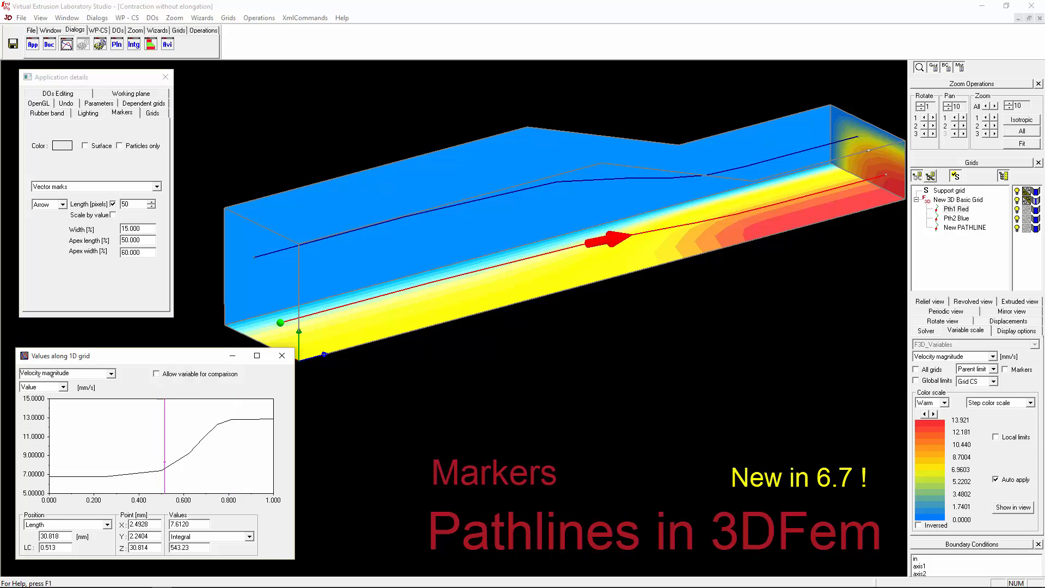
double_click(130, 203)
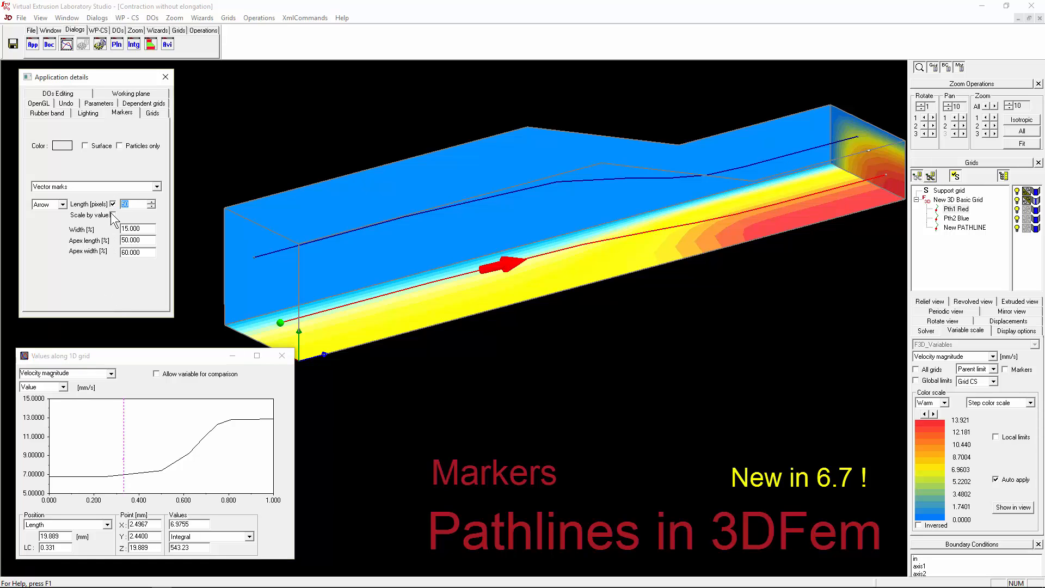
click(113, 215)
drag(120, 450, 60, 452)
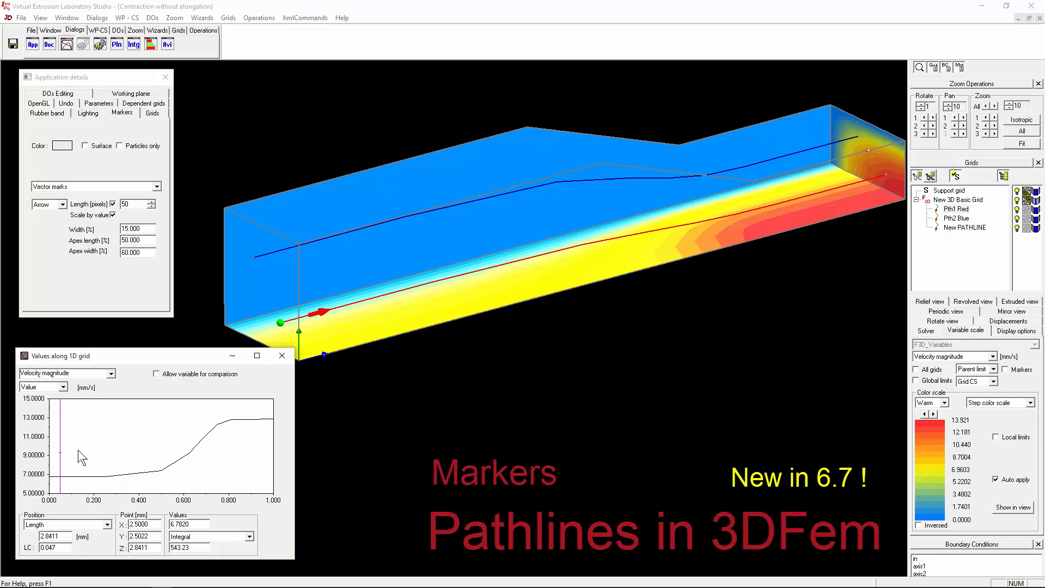
Show the values along Pth2 Blue and move its graph position to about 2.12 mm
click(956, 227)
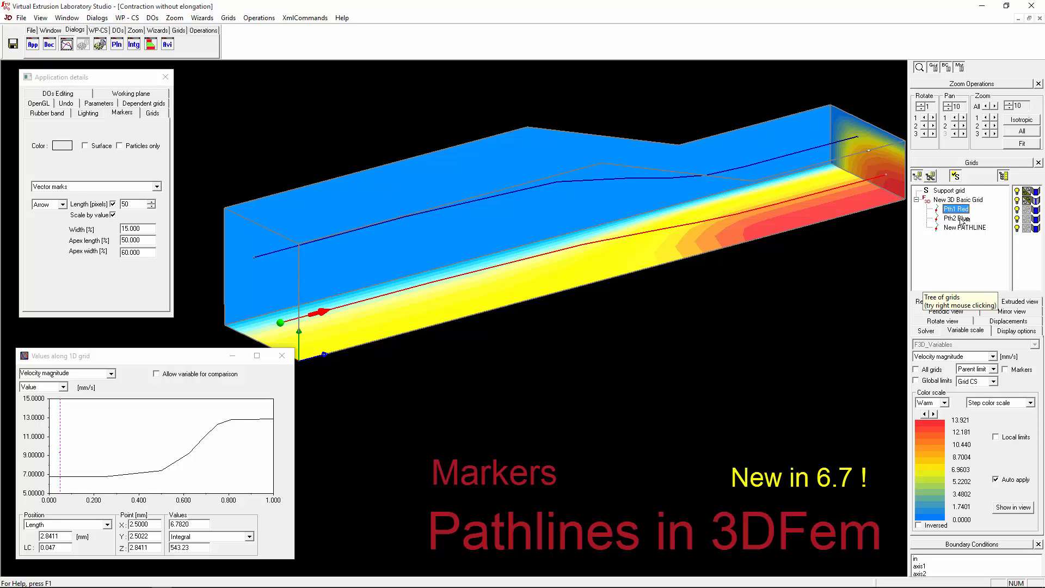
click(958, 218)
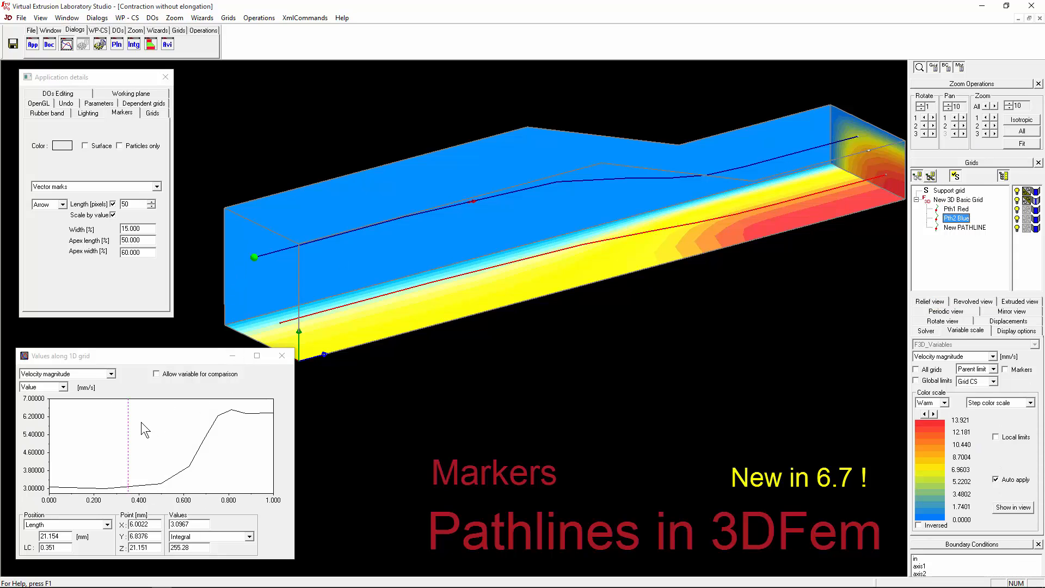
mouse_move(128, 429)
mouse_down()
mouse_move(205, 433)
mouse_move(70, 449)
mouse_up()
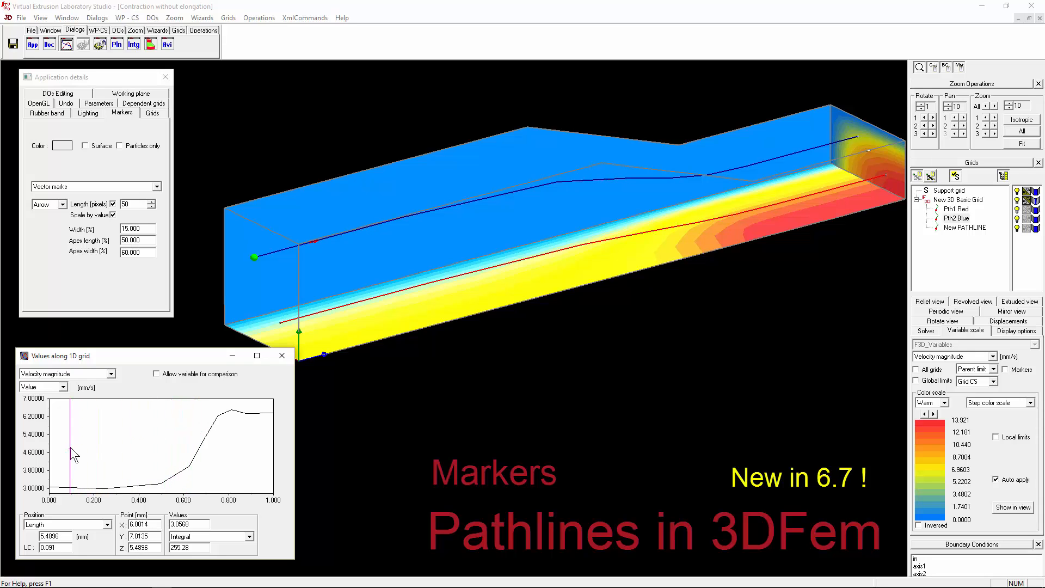
middle_drag(350, 280, 305, 238)
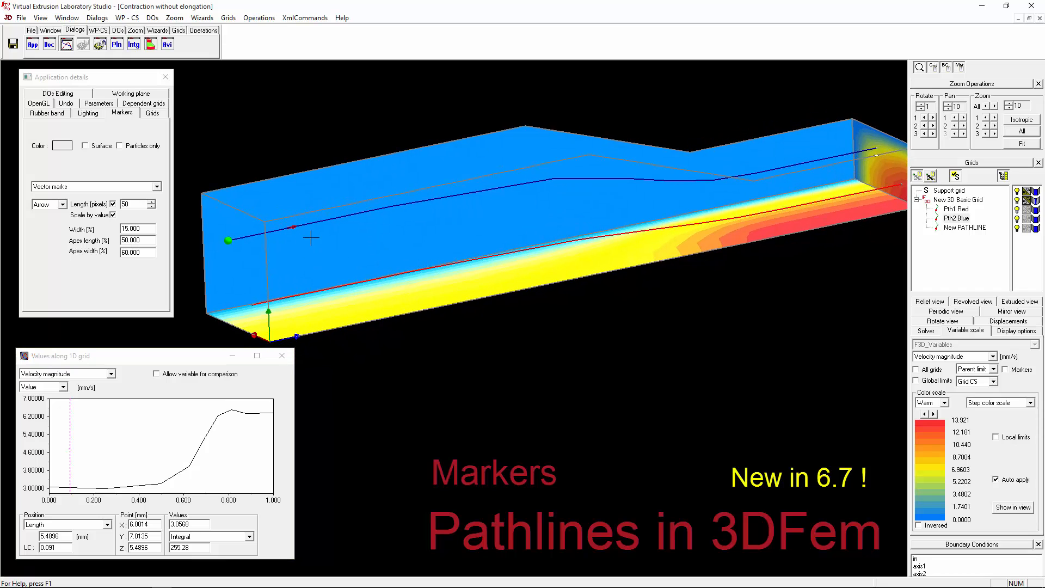
mouse_move(141, 455)
mouse_down()
mouse_move(267, 439)
mouse_move(57, 442)
mouse_up()
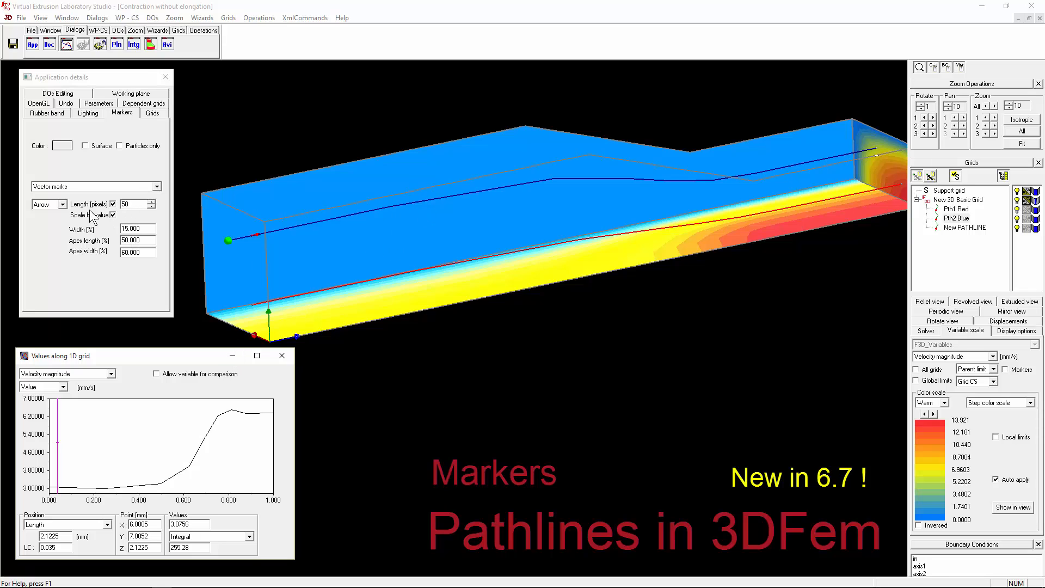
Turn off scaling by value for the Vector marks, and try the Conical shape before returning to Arrow
click(113, 215)
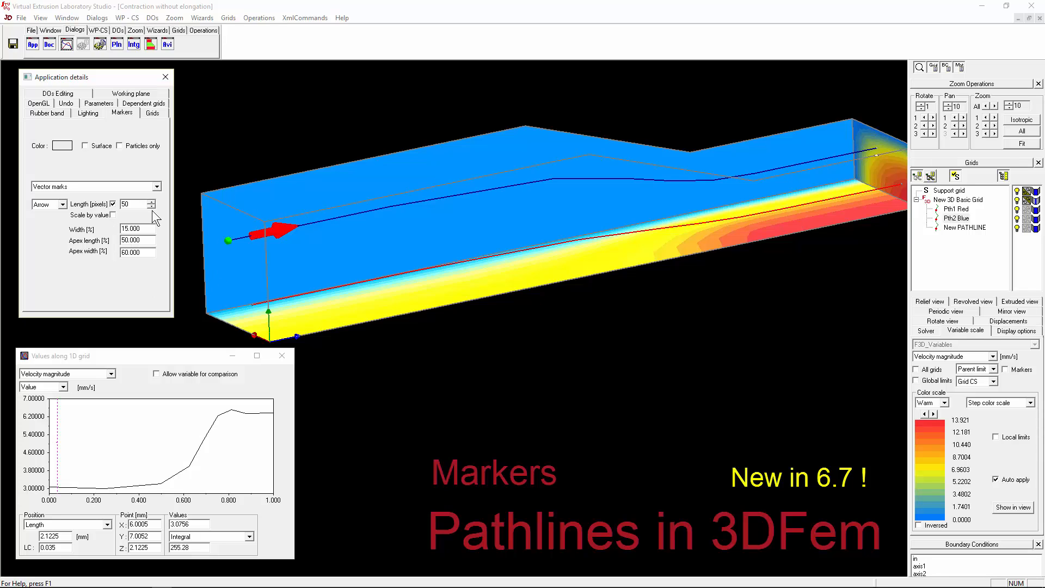
click(63, 205)
click(49, 221)
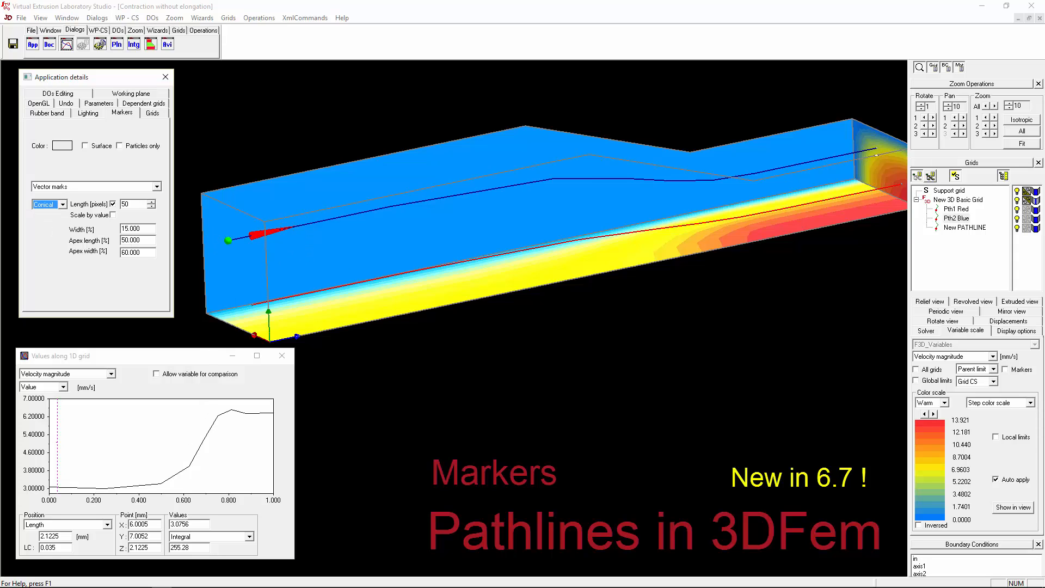
click(64, 205)
click(49, 213)
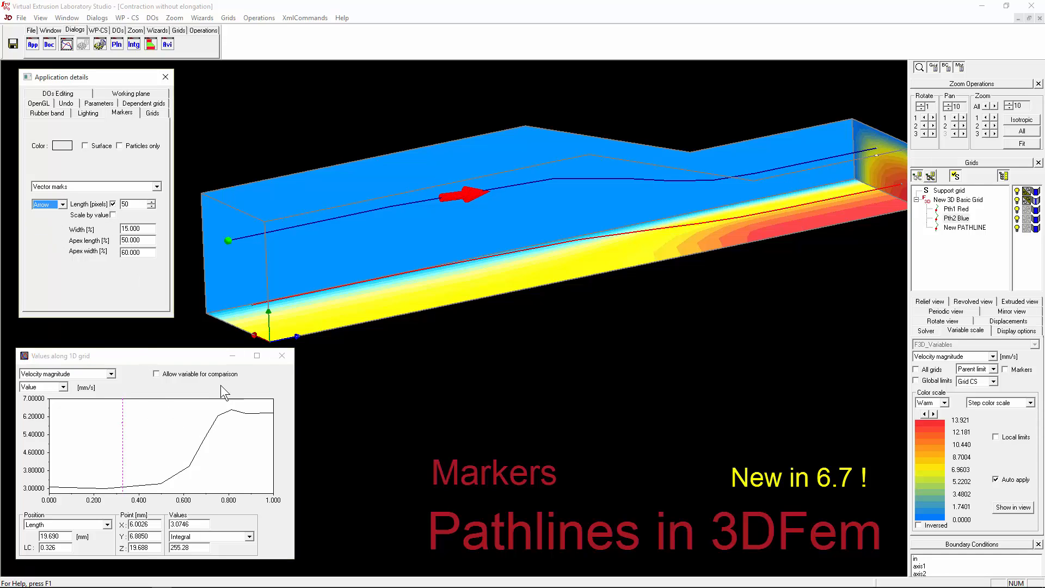
Plot pressure along Pth2 Blue with the graph position at about 31.70 mm, and open the Scalar balls marker settings
click(111, 374)
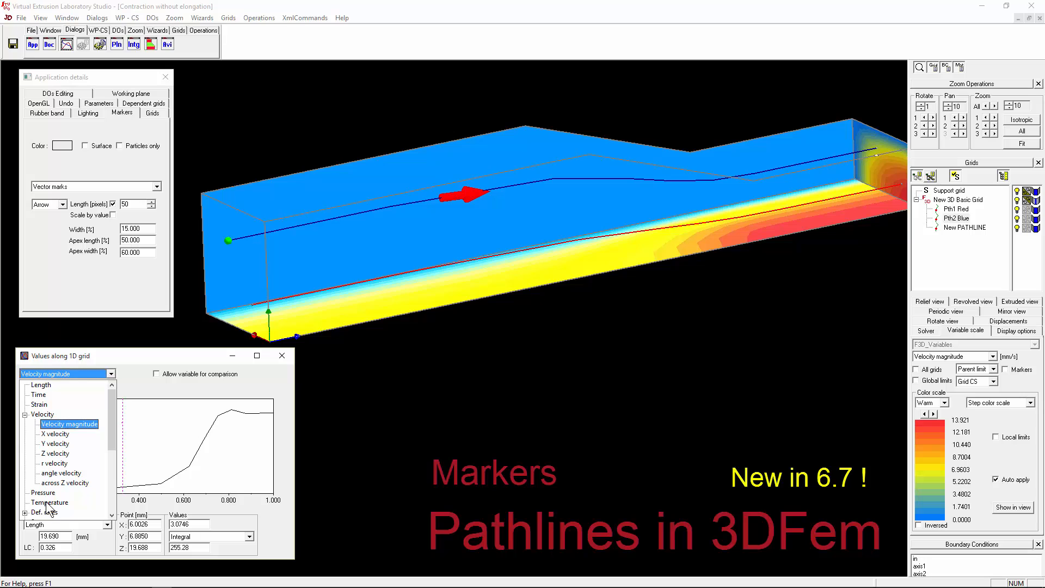
click(47, 493)
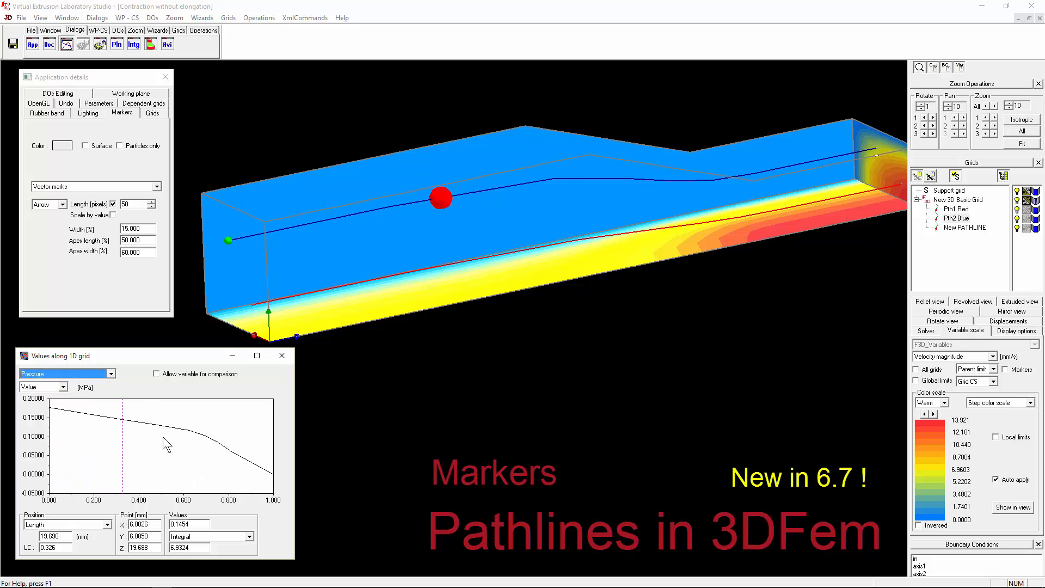
mouse_move(163, 436)
mouse_down()
mouse_move(123, 436)
mouse_move(254, 431)
mouse_move(167, 430)
mouse_up()
click(103, 185)
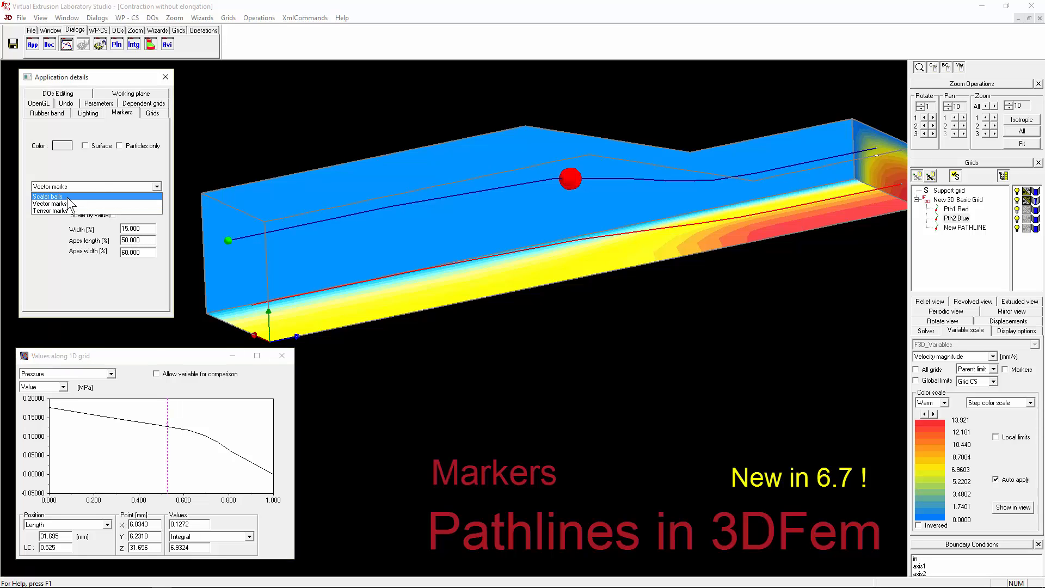
click(49, 197)
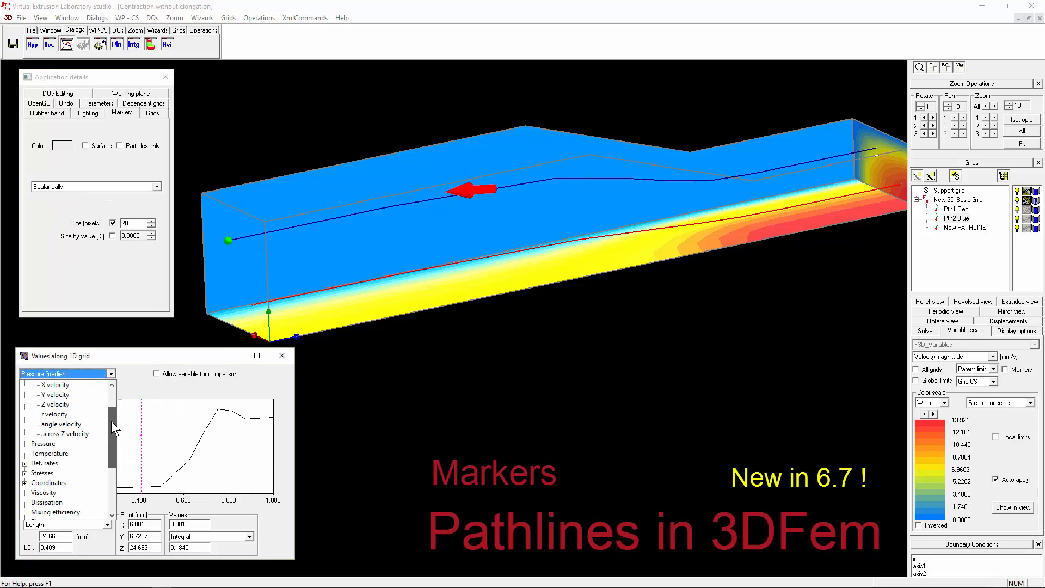
Plot Stress - magnitude along Pth2 Blue and move the graph position to about 47.51 mm
drag(111, 420, 115, 396)
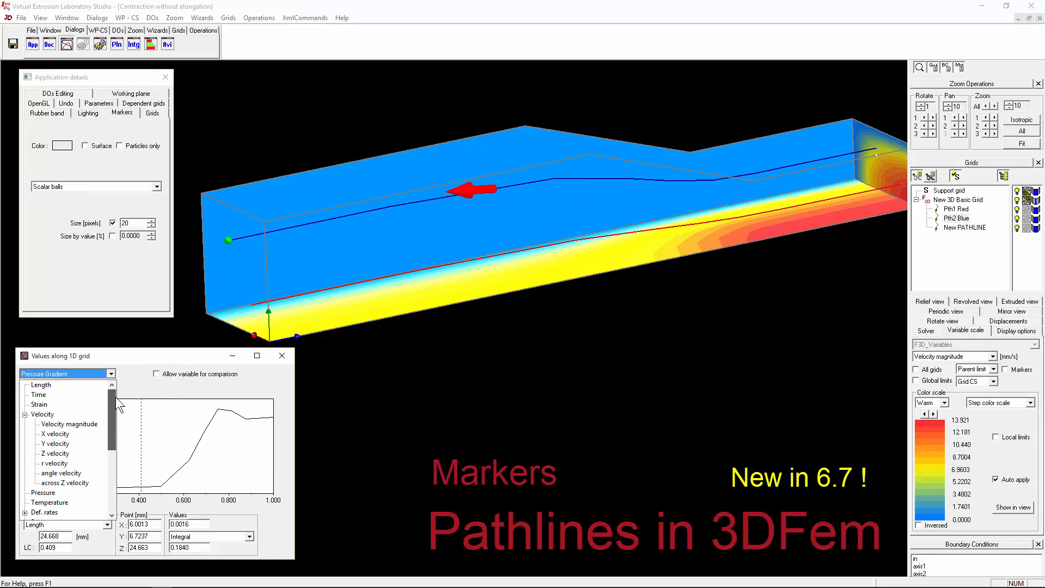
click(25, 414)
click(25, 454)
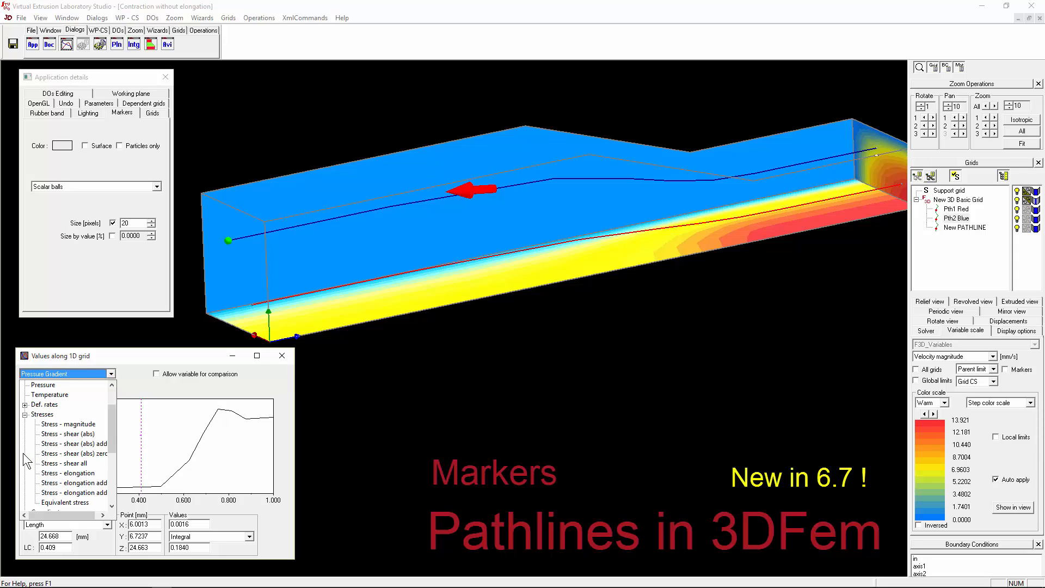
click(74, 426)
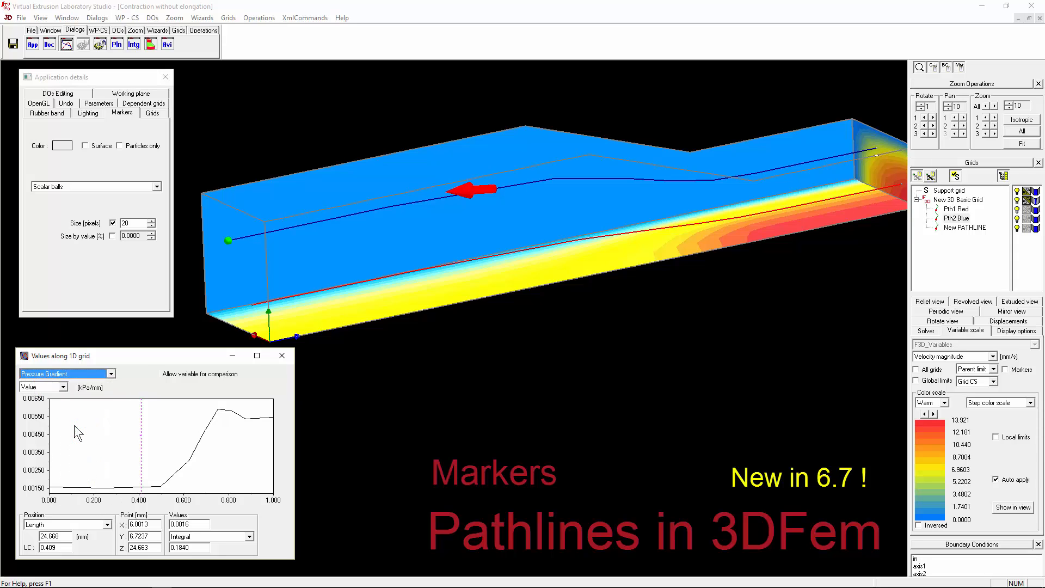
mouse_move(489, 262)
middle_down()
mouse_move(422, 193)
mouse_move(559, 235)
mouse_move(543, 252)
mouse_move(445, 271)
mouse_move(594, 262)
middle_up()
mouse_move(141, 444)
mouse_down()
mouse_move(86, 443)
mouse_move(226, 440)
mouse_up()
Show Stress - magnitude along Pth1 Red and move its graph position to about 35.34 mm, then select New PATHLINE
click(956, 218)
click(956, 211)
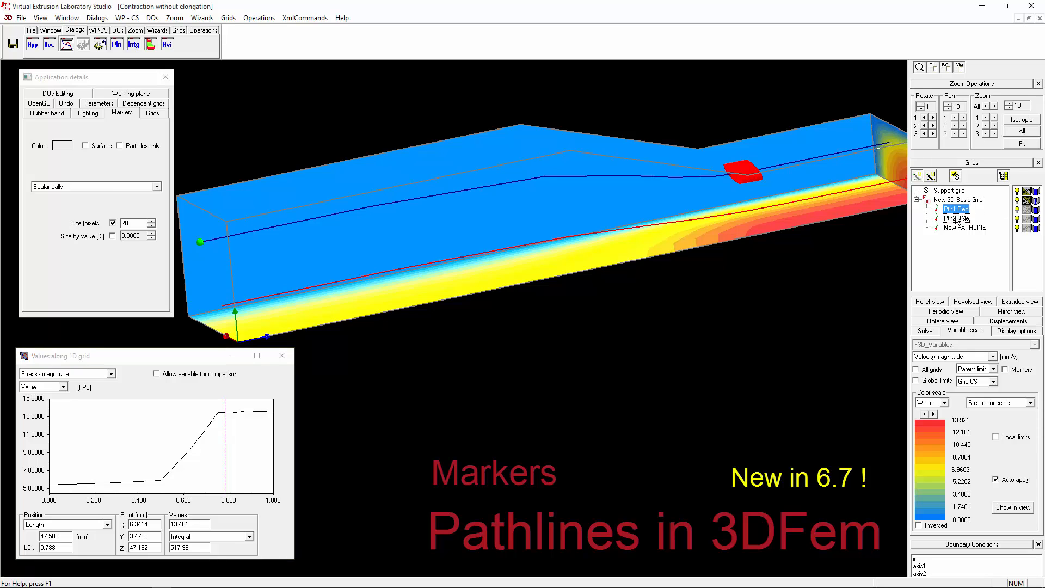
mouse_move(113, 438)
mouse_down()
mouse_move(86, 439)
mouse_move(231, 430)
mouse_move(145, 430)
mouse_up()
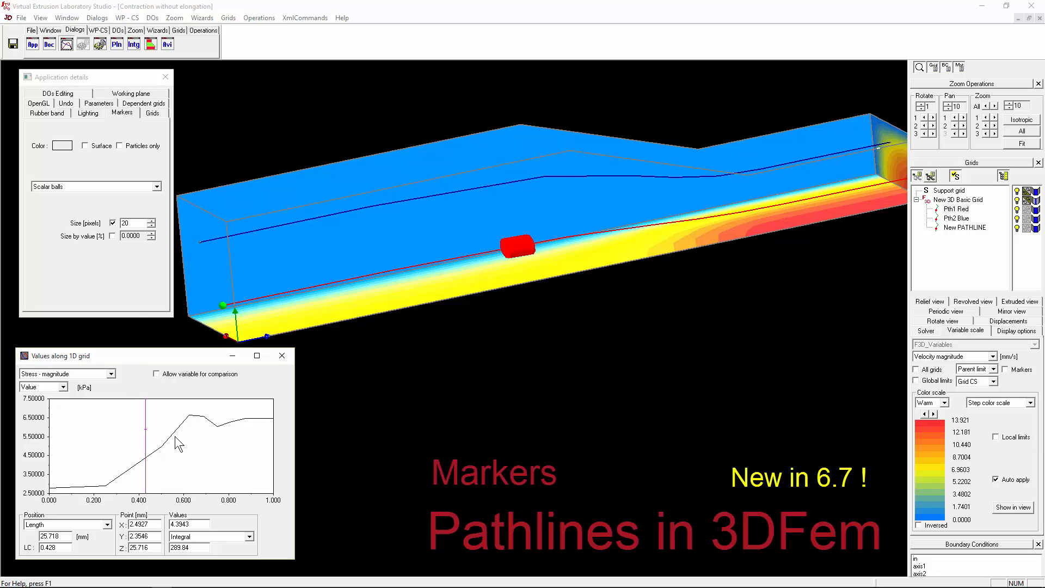
mouse_move(163, 434)
mouse_down()
mouse_move(109, 440)
mouse_move(232, 435)
mouse_move(182, 440)
mouse_up()
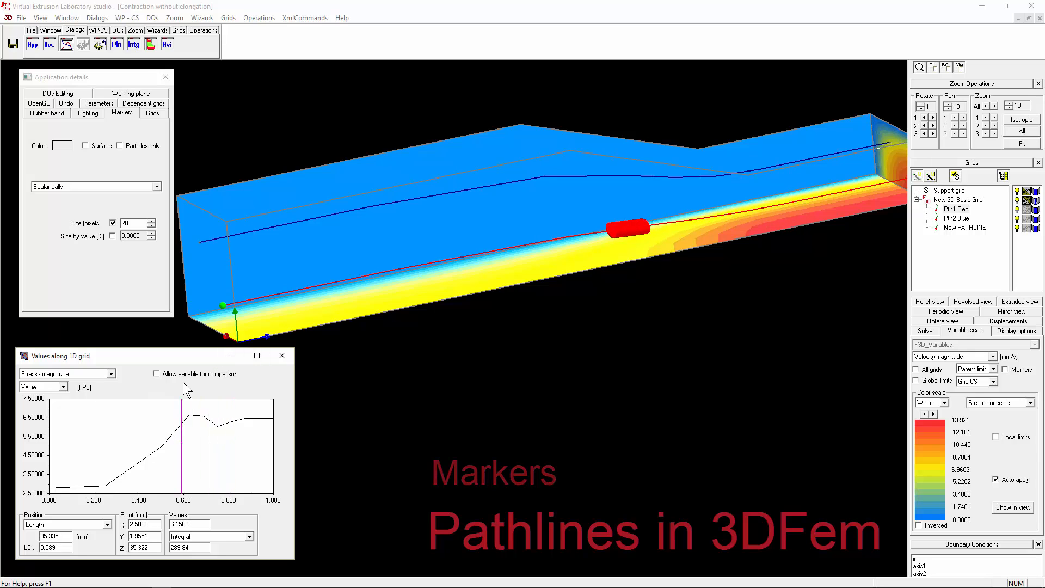
click(956, 209)
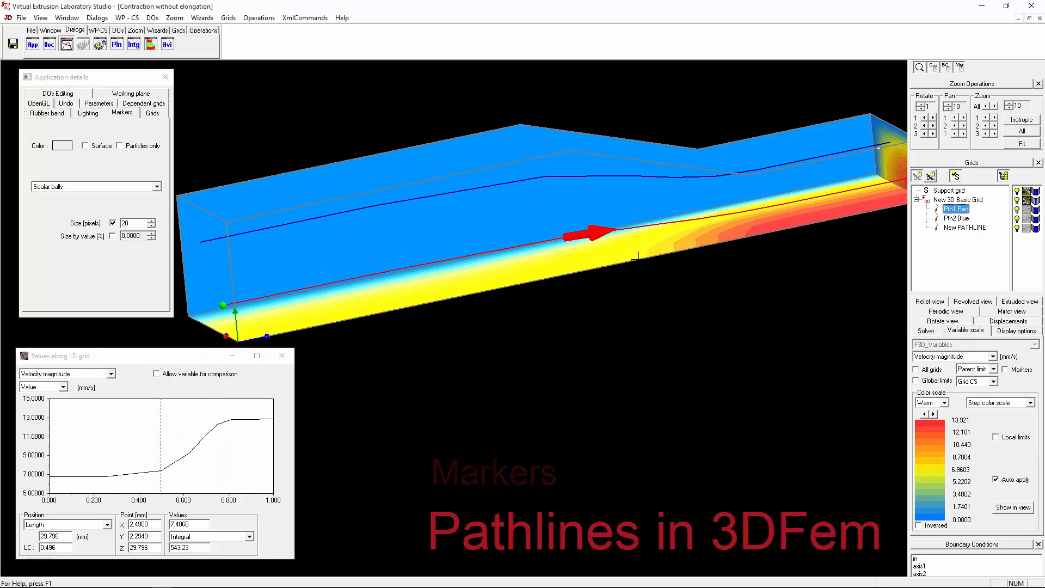
click(966, 228)
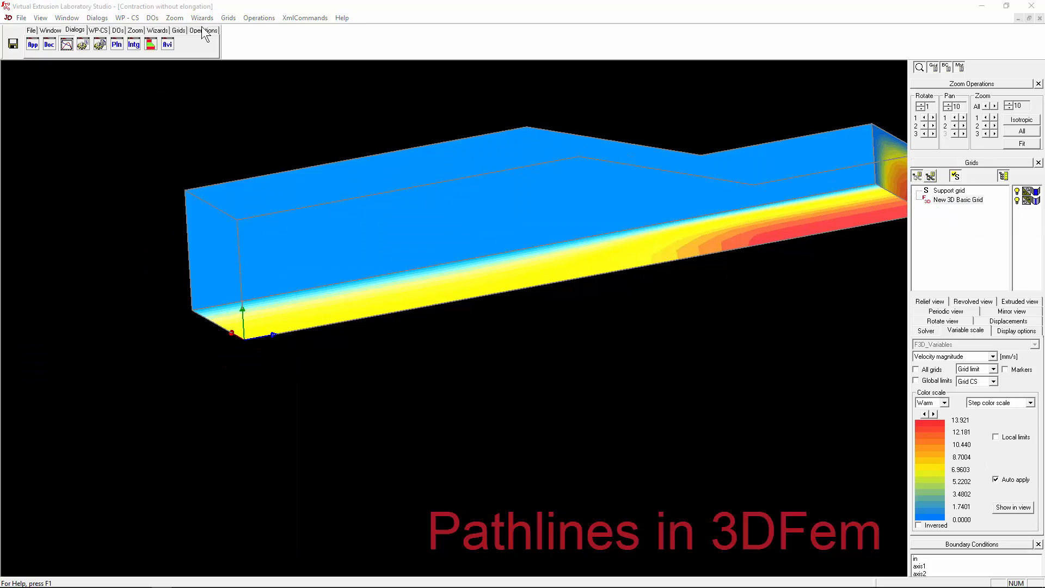
Create a new pathline in New 3D Basic Grid and turn on Velocity magnitude markers at its nodes
click(179, 29)
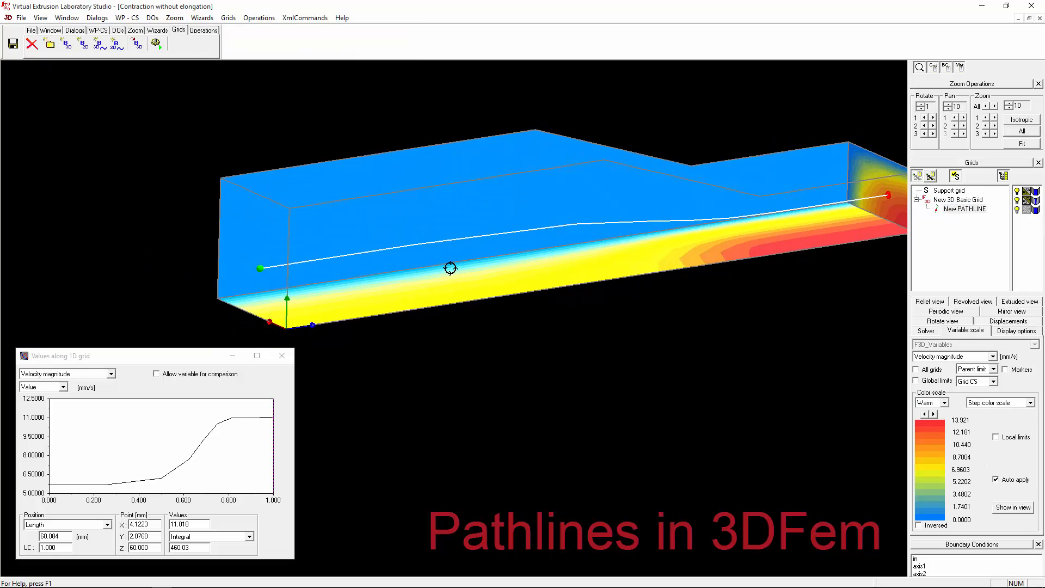
middle_drag(450, 268, 378, 268)
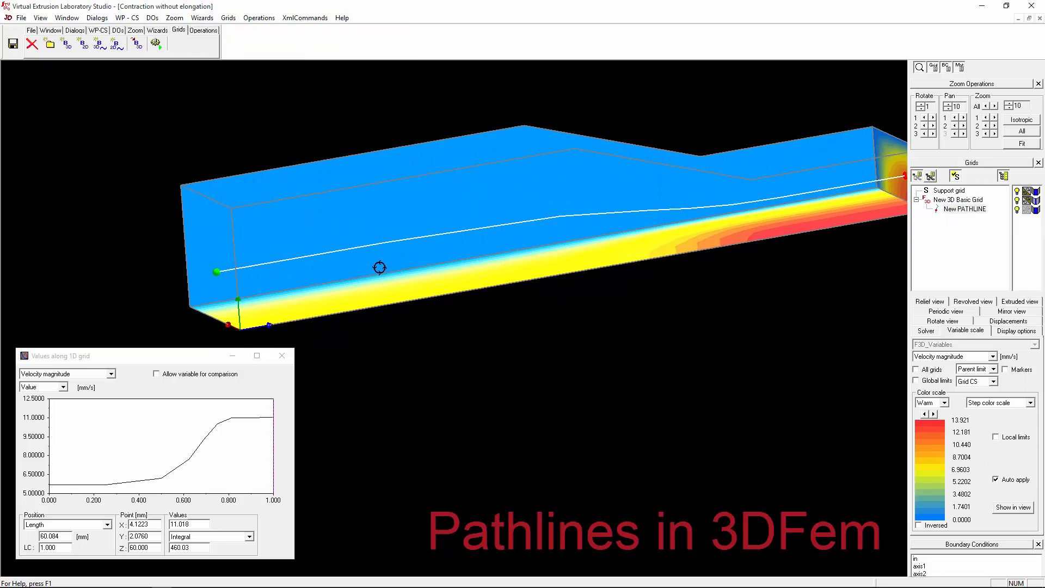
scroll(370, 196, down, 4)
scroll(524, 209, up, 1)
scroll(523, 209, up, 1)
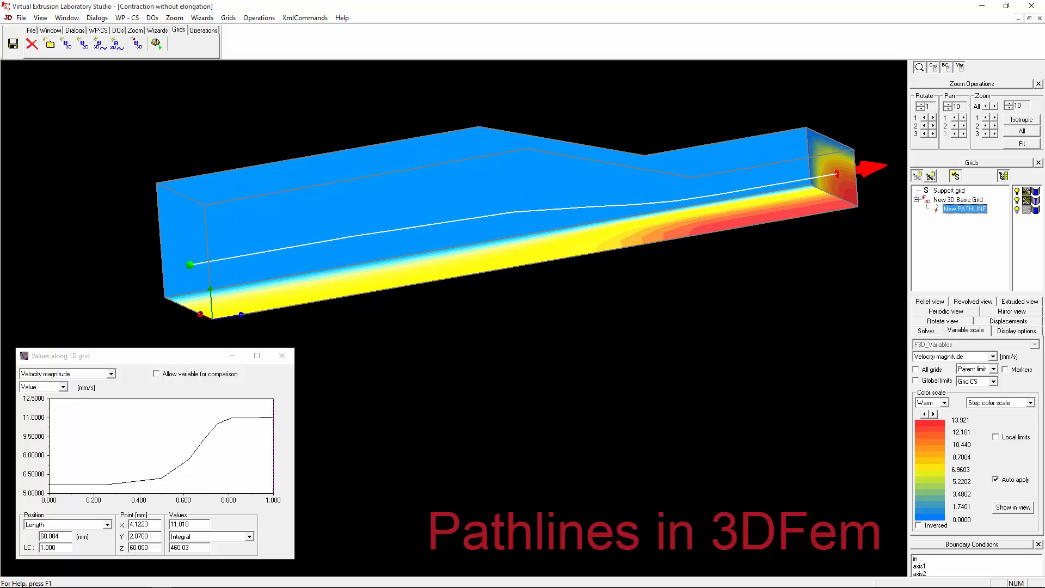
click(1020, 369)
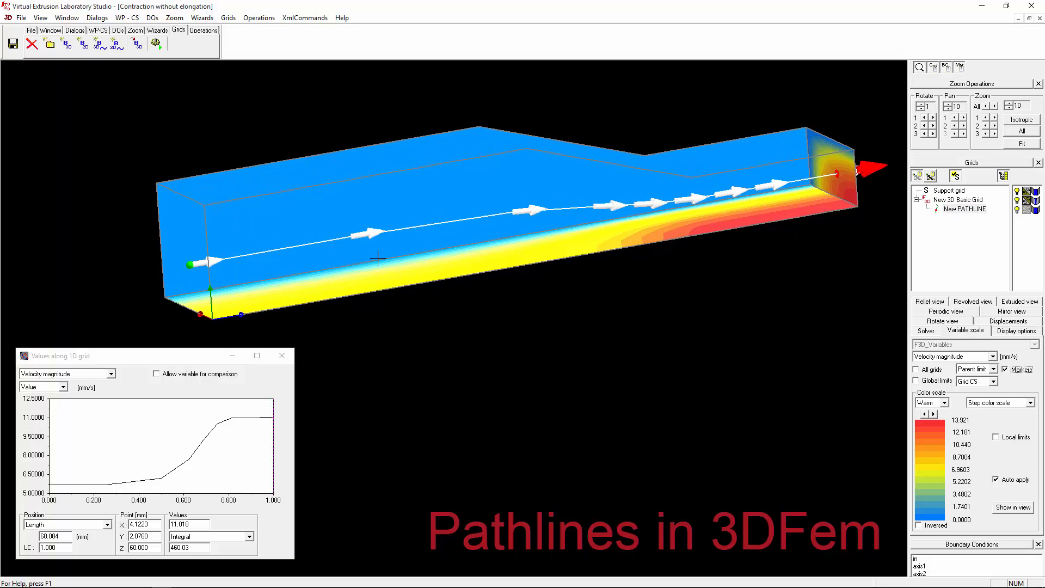
Move the graph position along the new pathline to about 19.18 mm to compare its marker with the node markers
middle_drag(378, 259, 354, 226)
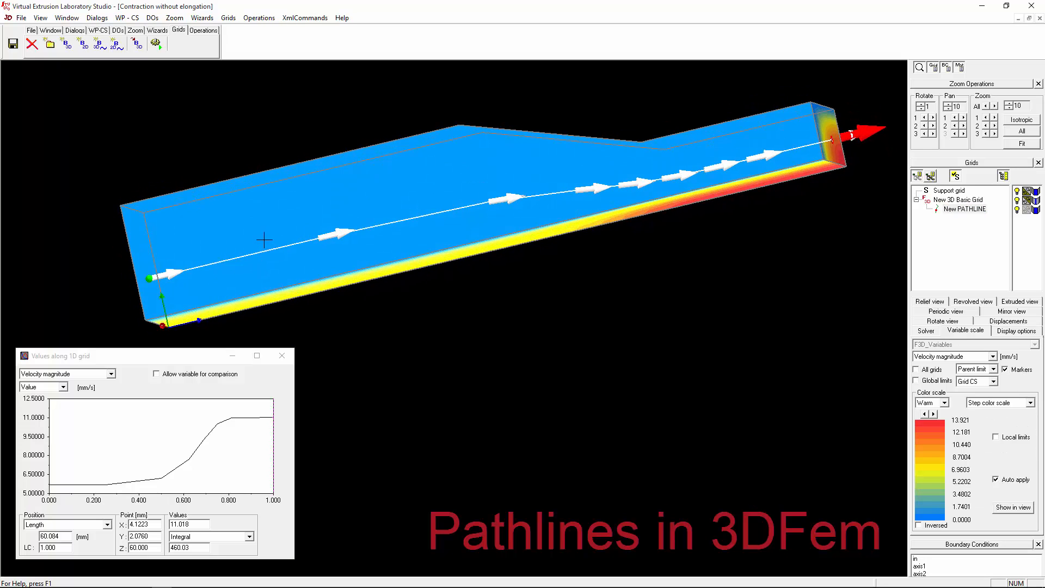
mouse_move(586, 199)
middle_down()
mouse_move(586, 255)
mouse_move(580, 234)
middle_up()
mouse_move(187, 427)
mouse_down()
mouse_move(165, 444)
mouse_move(104, 444)
mouse_move(121, 442)
mouse_up()
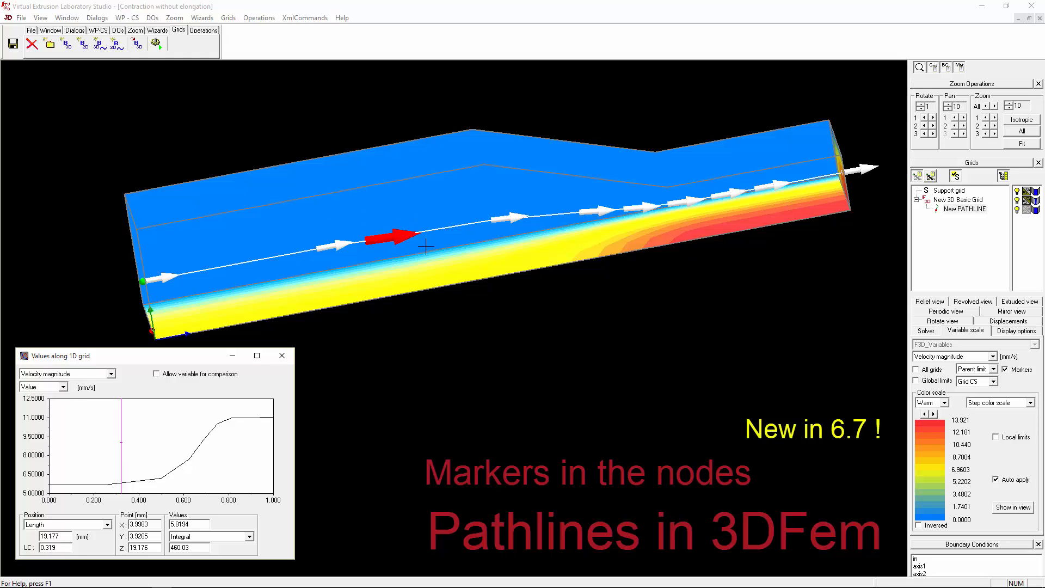
middle_drag(684, 238, 541, 251)
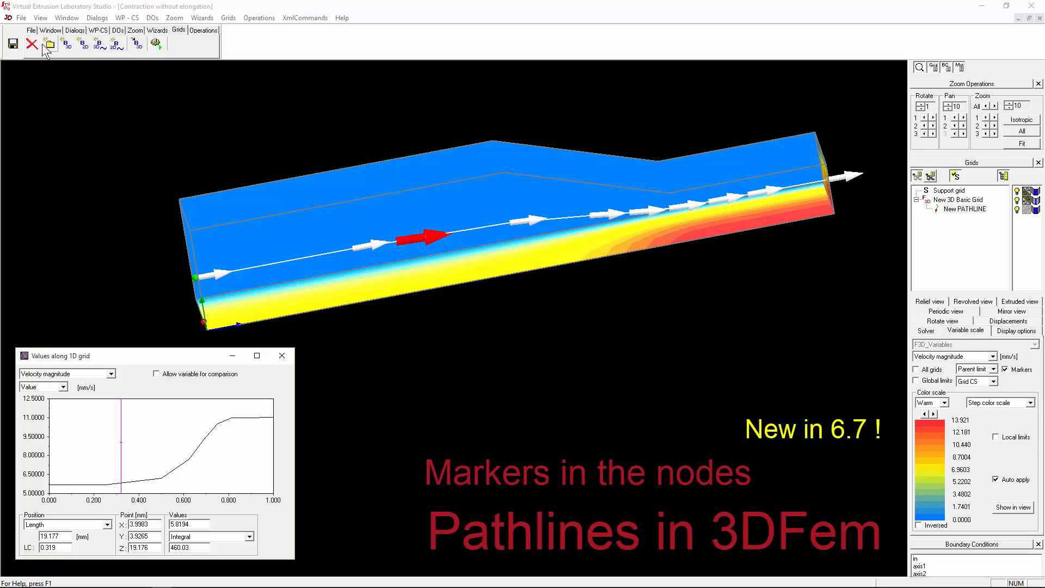
Set the graph point's Markers ratio to 1 in the application details and move the graph position to about 30.70 mm
click(75, 30)
click(36, 48)
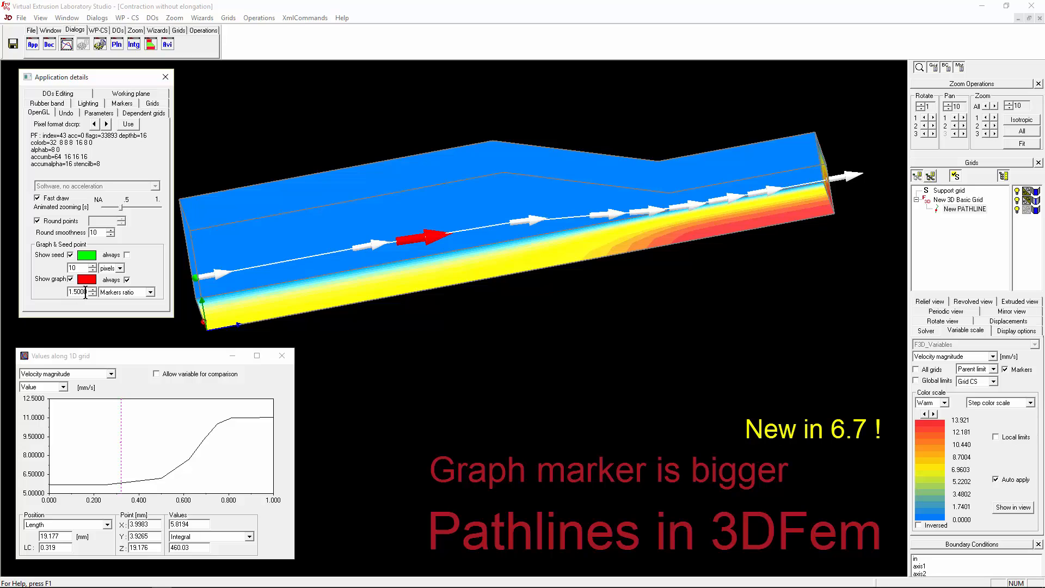
drag(86, 292, 64, 293)
key(Tab)
mouse_move(121, 430)
mouse_down()
mouse_move(108, 428)
mouse_move(175, 420)
mouse_move(164, 415)
mouse_up()
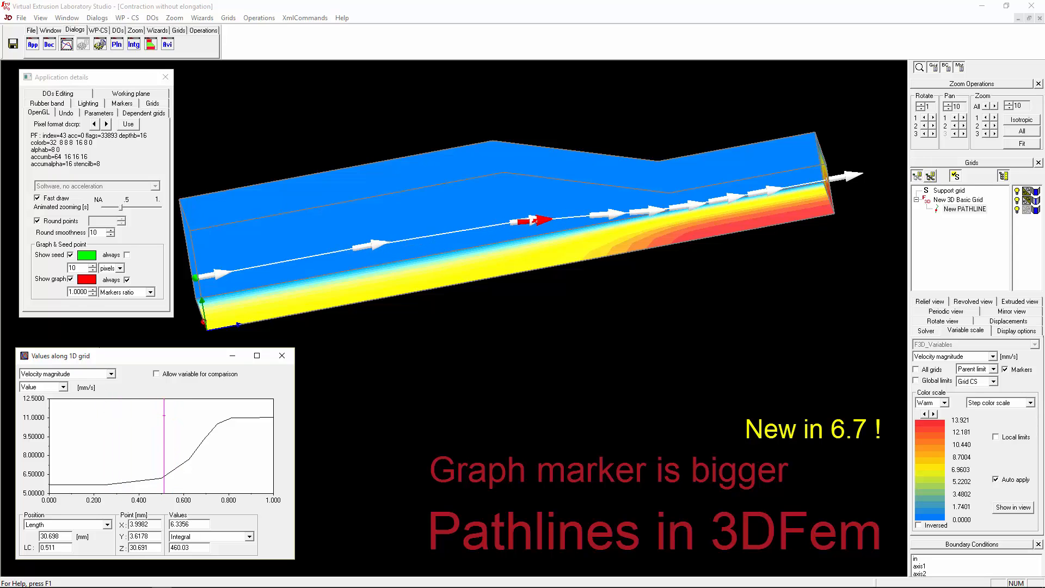
Try a Markers ratio of 0.7 for the graph point and move the graph position to about 14.22 mm
click(69, 292)
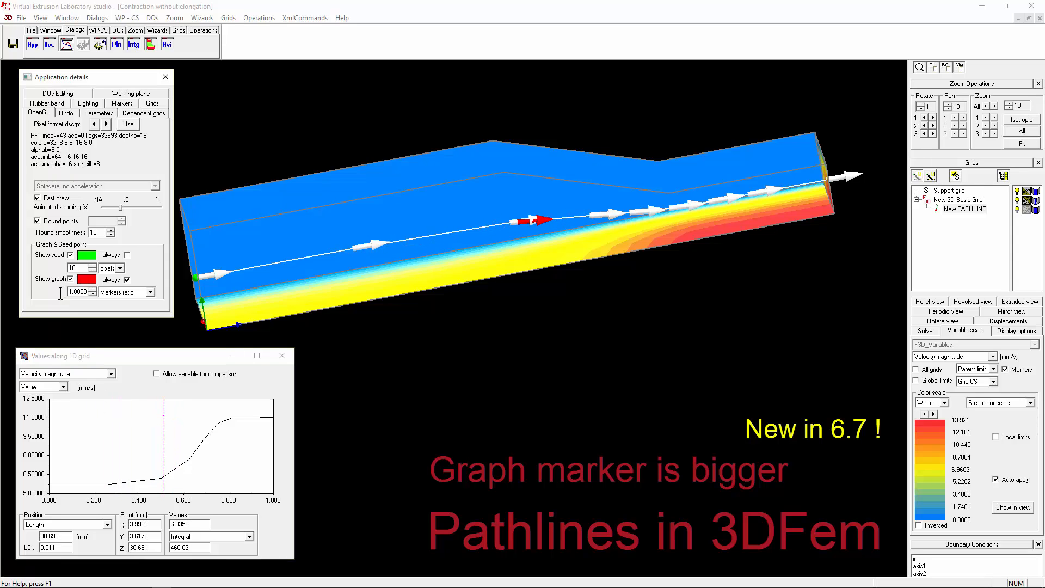
key(Delete)
key(Delete)
text(.7)
key(Return)
mouse_move(187, 435)
mouse_down()
mouse_move(179, 447)
mouse_move(103, 457)
mouse_up()
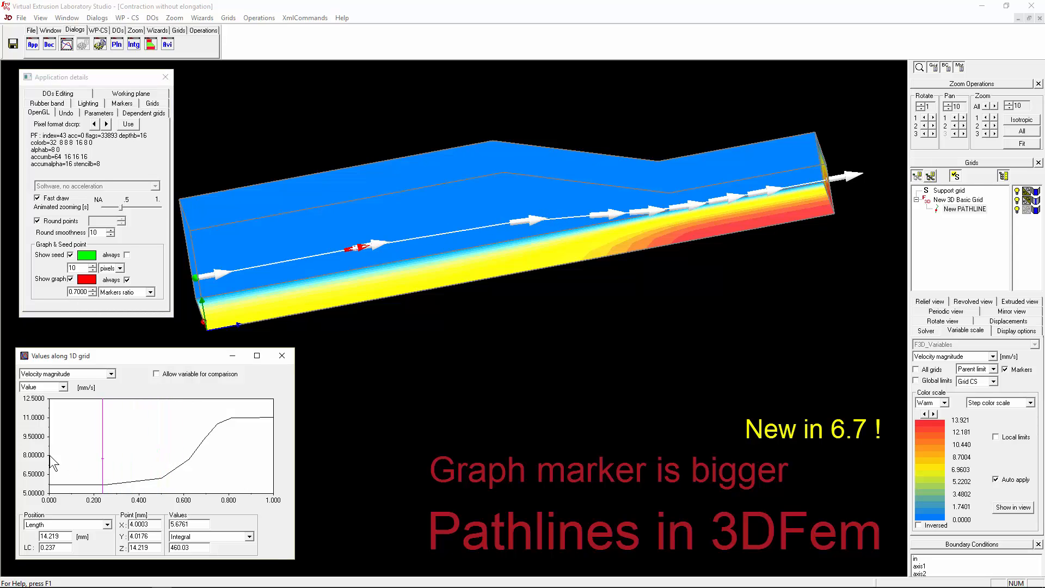
Try a graph point Markers ratio of 1.24, set it to 1.5, and move the graph position to about 32.74 mm
double_click(83, 293)
text(1.2400)
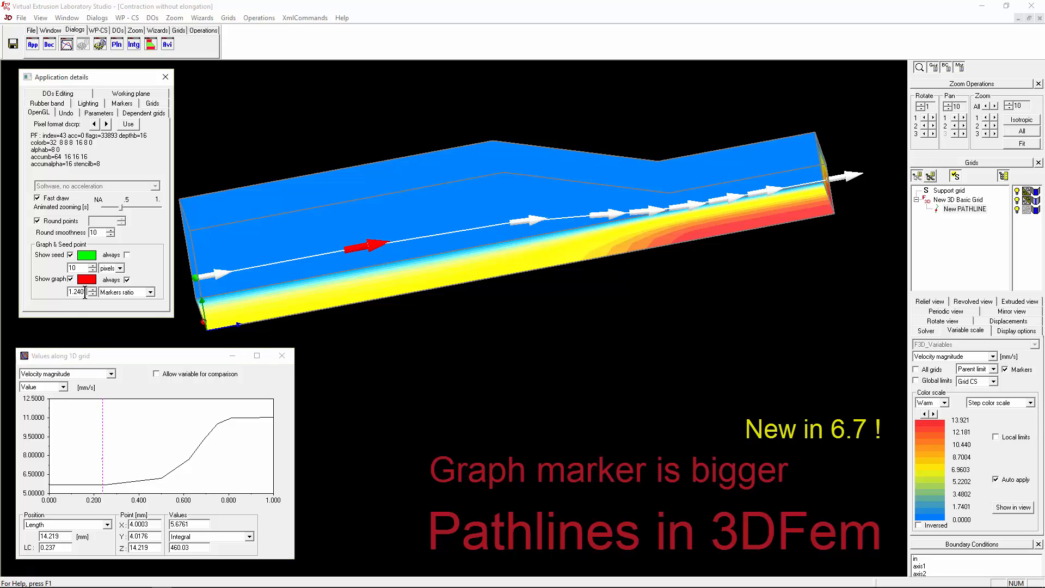
drag(87, 293, 65, 294)
text(1.5)
key(Return)
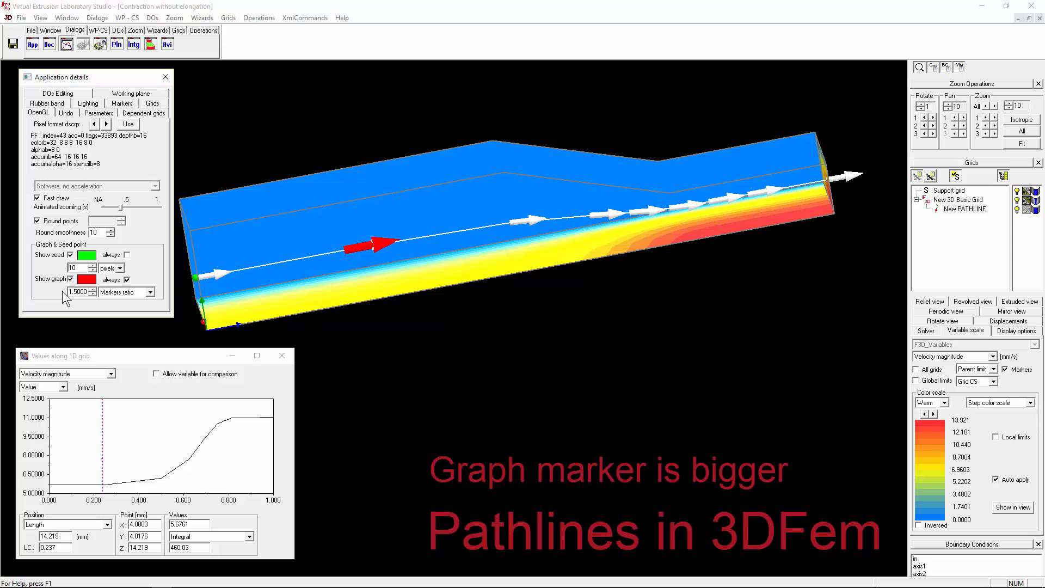
drag(126, 417, 172, 419)
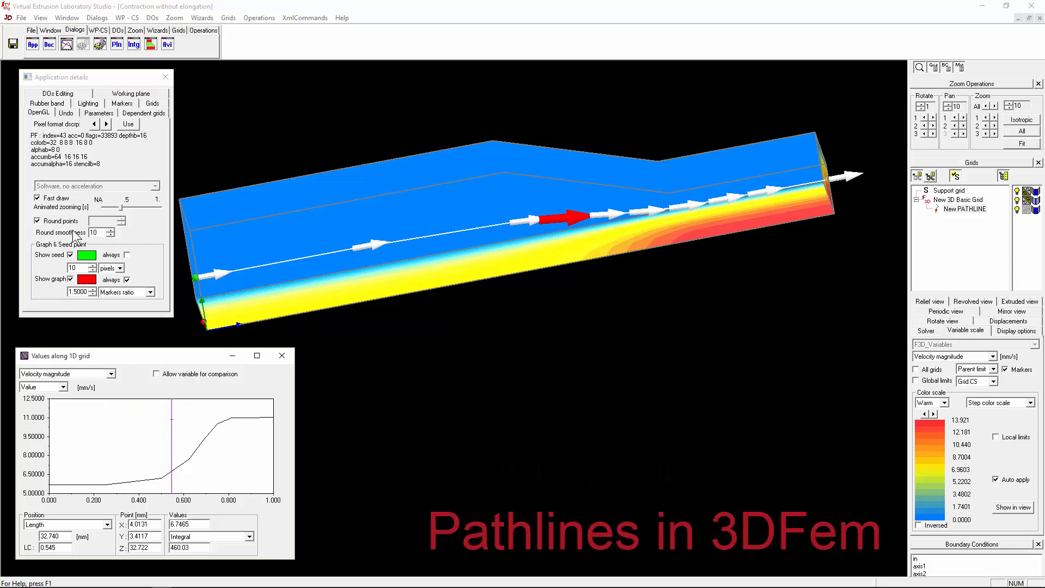
Turn on time marks for Pathlines & Streamlines and inspect the marks along the pathline up close
click(156, 105)
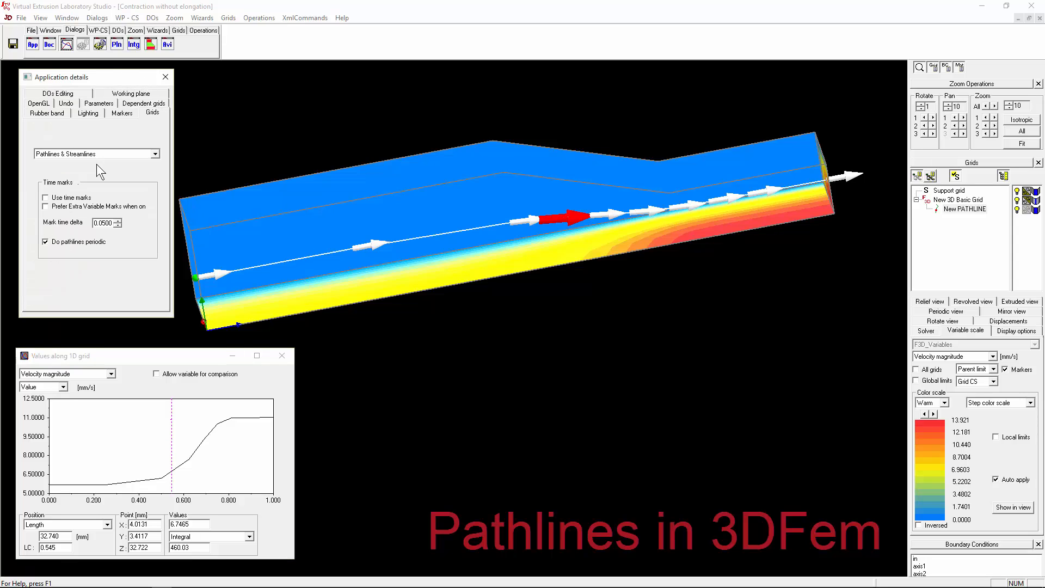
click(69, 198)
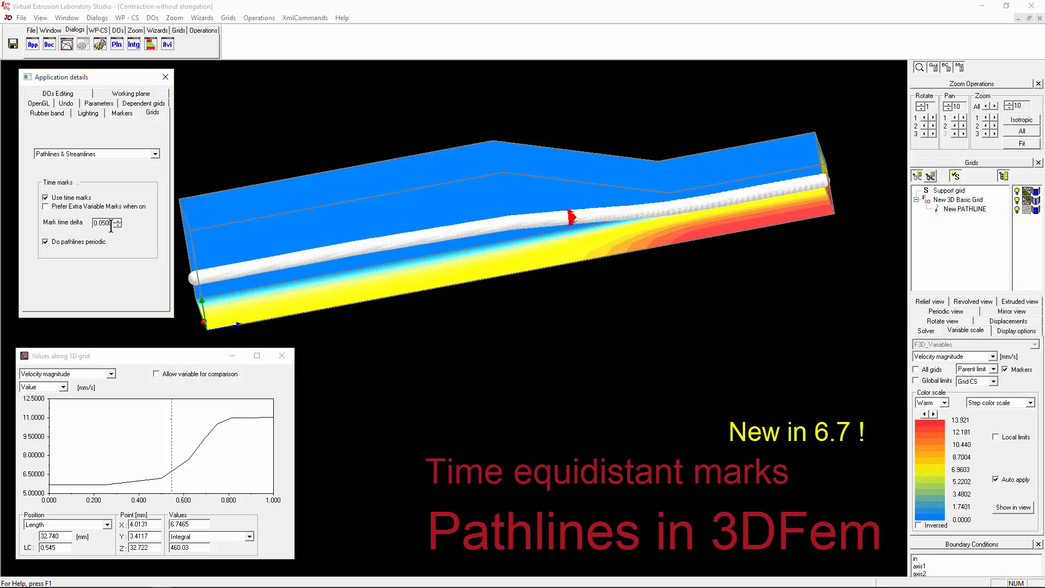
middle_drag(508, 232, 662, 228)
scroll(662, 229, up, 5)
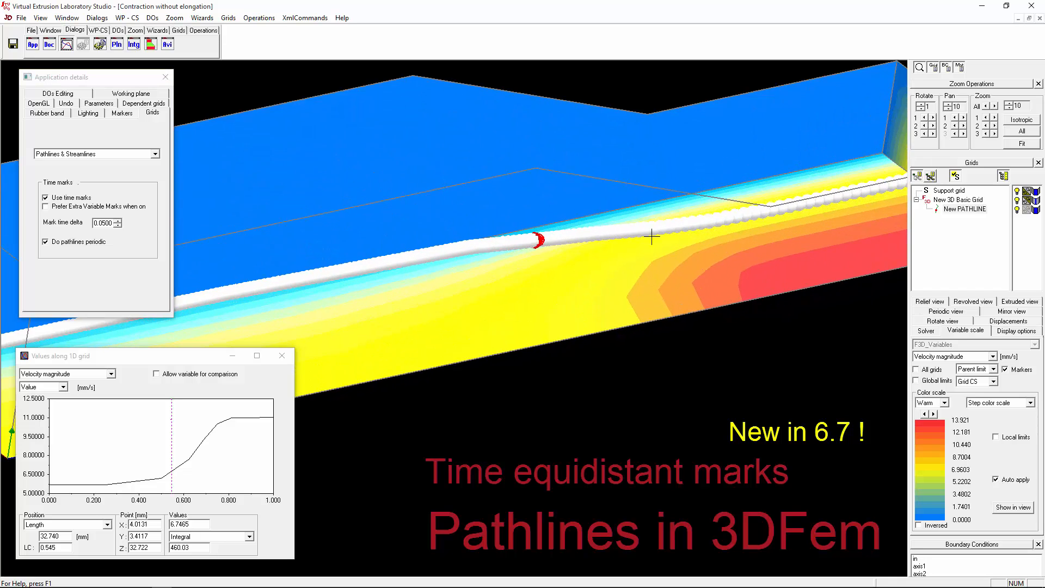
scroll(652, 236, up, 6)
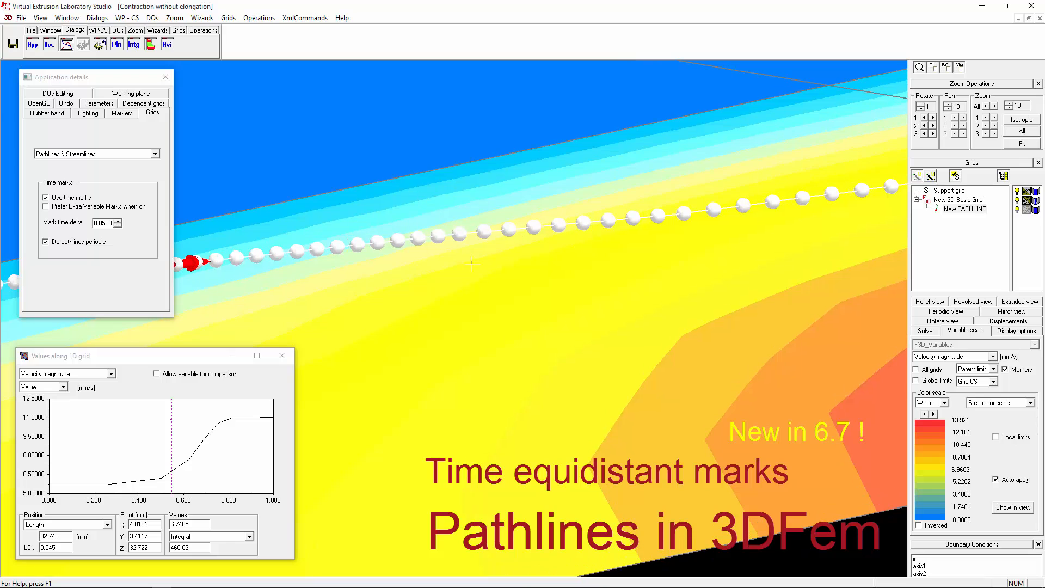
scroll(499, 249, down, 1)
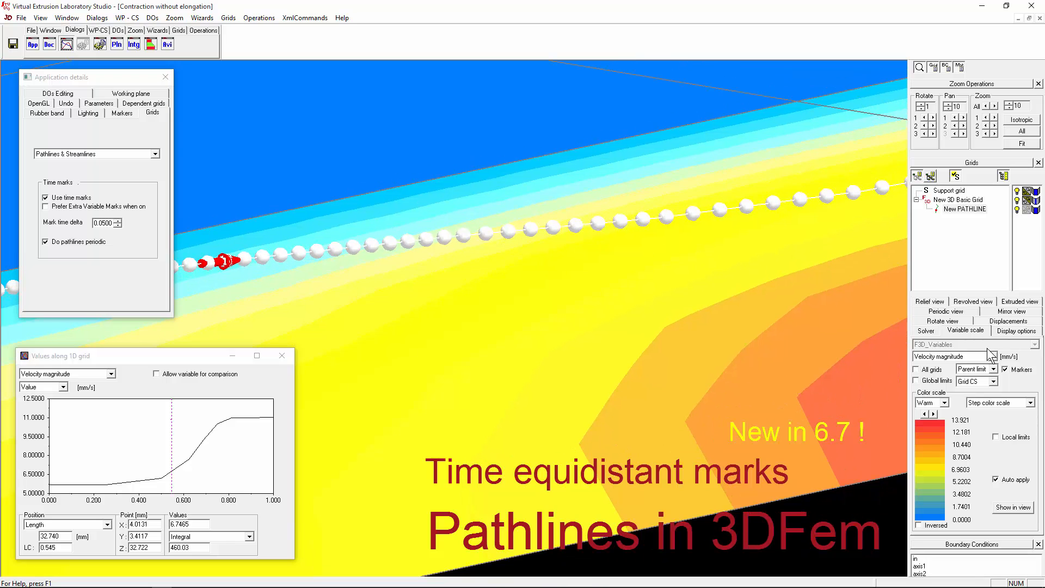
click(968, 211)
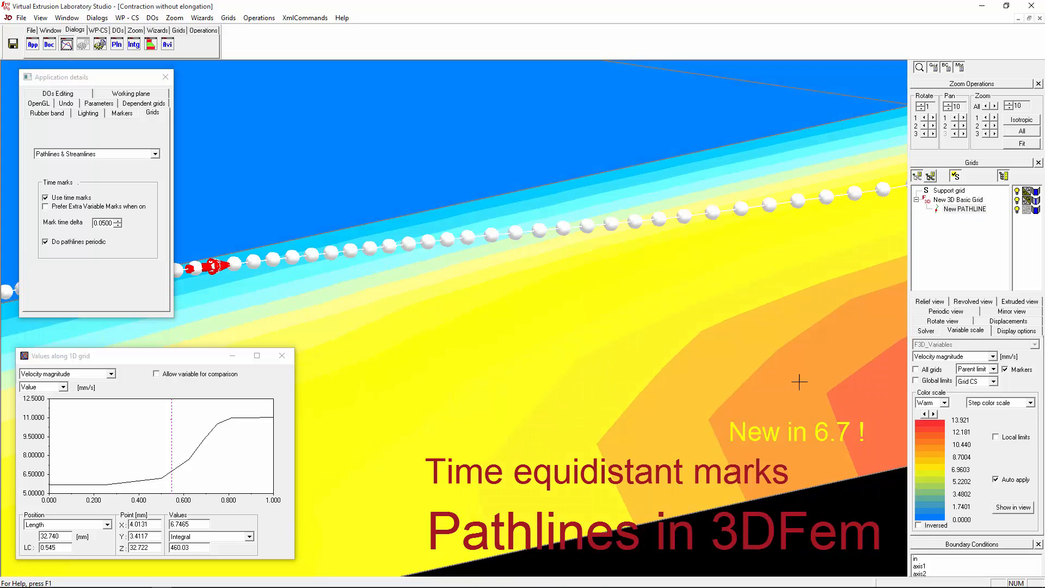
middle_drag(543, 243, 457, 223)
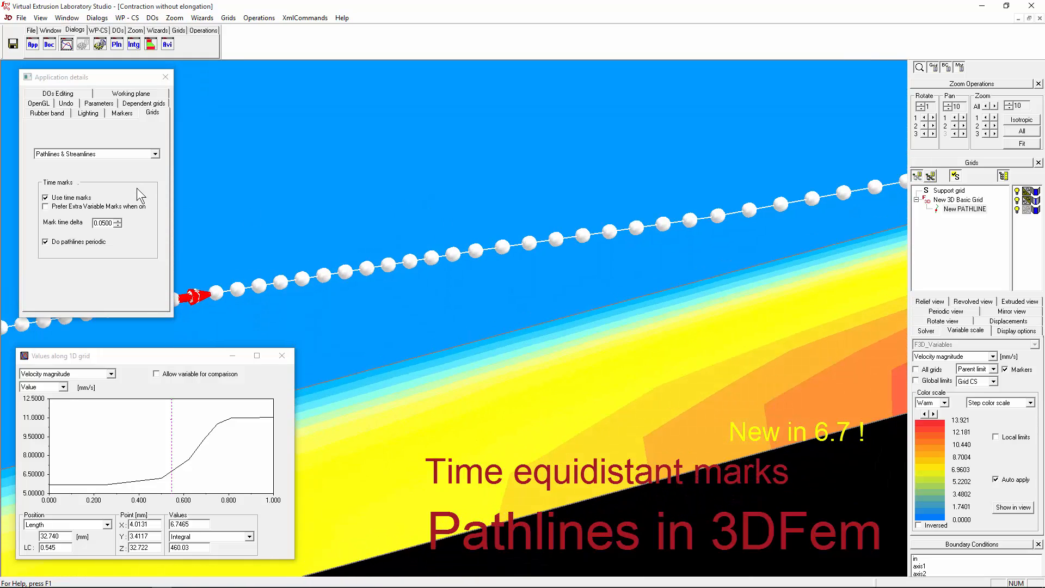
Enable Prefer Extra Variable Marks when on for the time marks and inspect the vector markers along the whole pathline
click(67, 206)
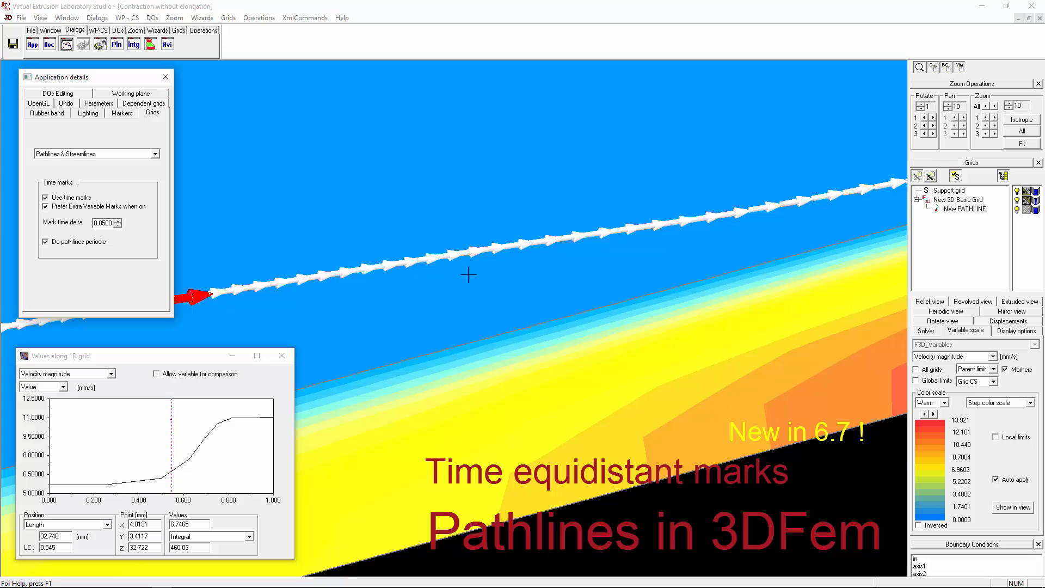
middle_drag(635, 280, 606, 289)
scroll(604, 274, down, 4)
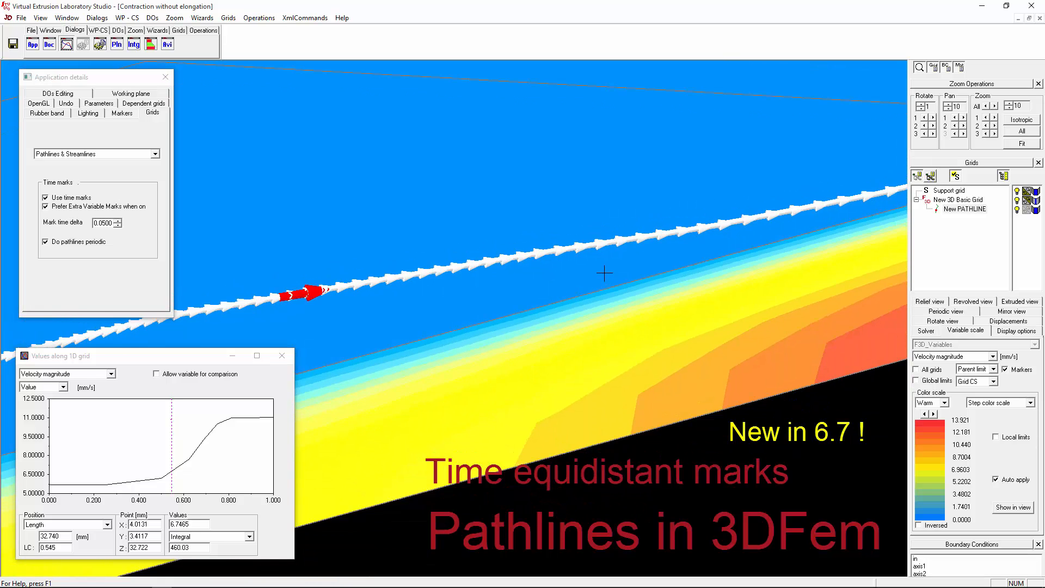
click(974, 209)
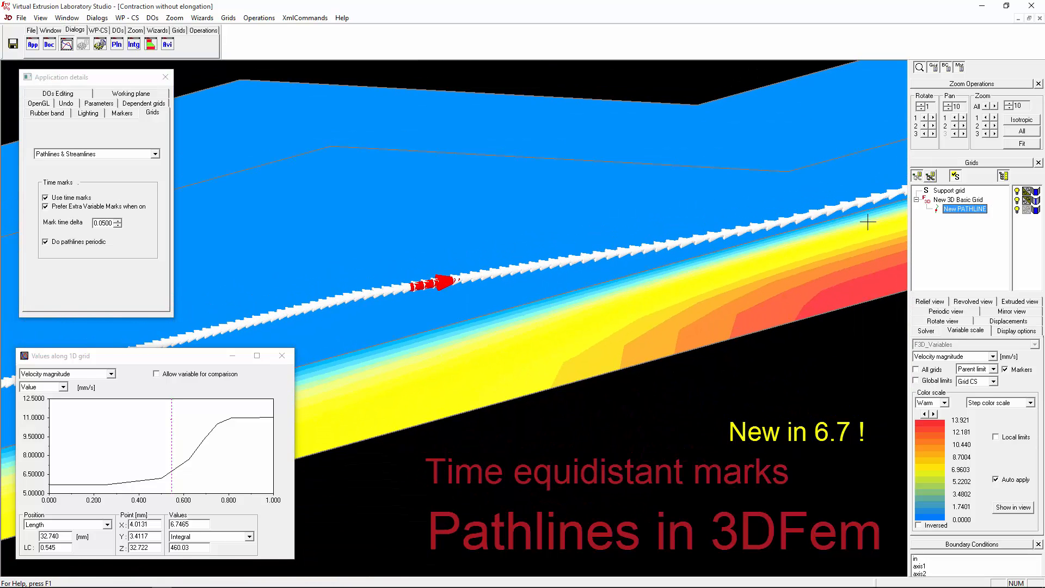
click(517, 294)
scroll(490, 294, down, 8)
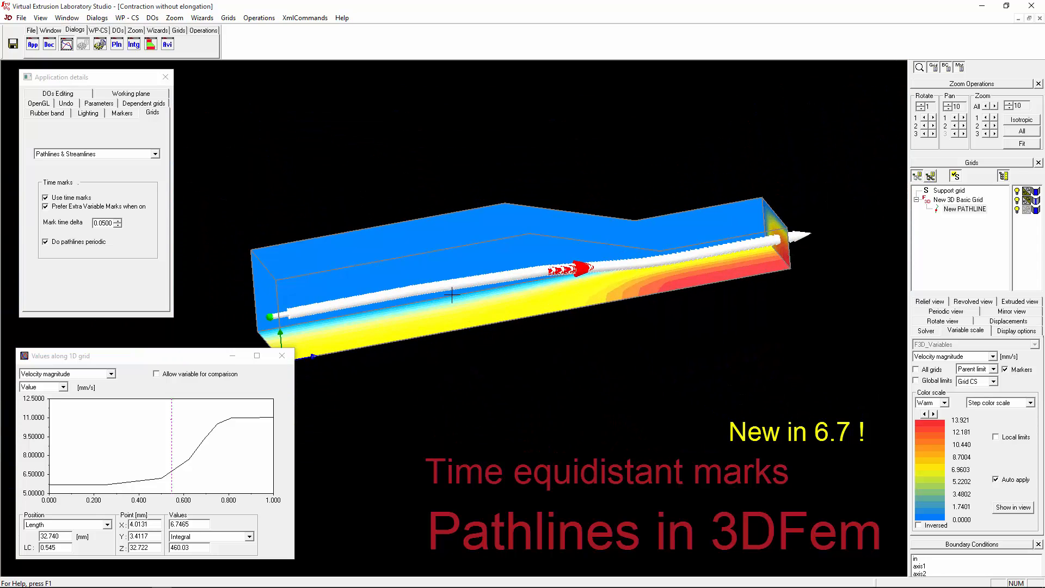
scroll(469, 392, up, 2)
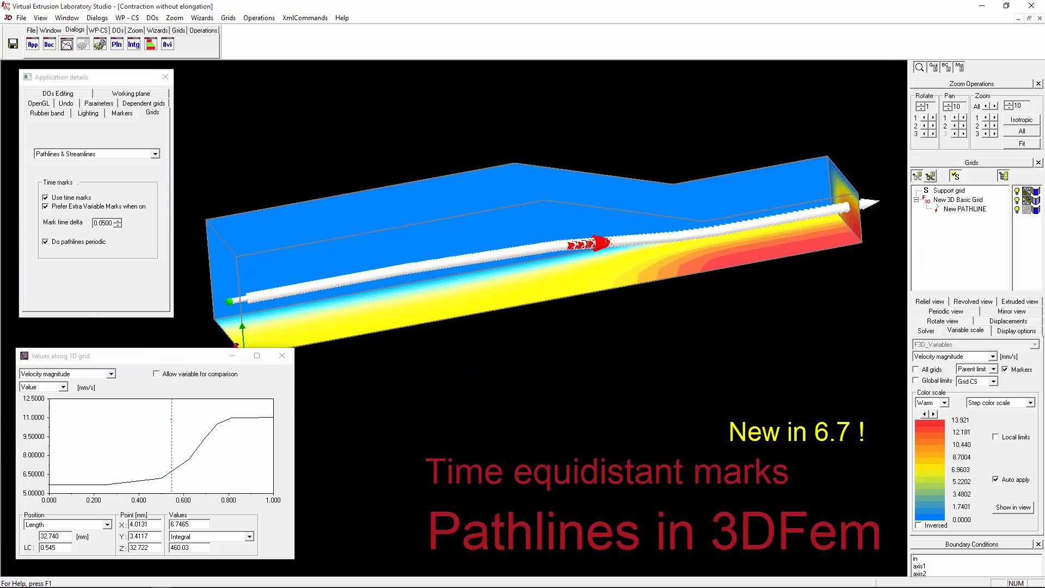
scroll(507, 257, down, 2)
scroll(479, 376, up, 2)
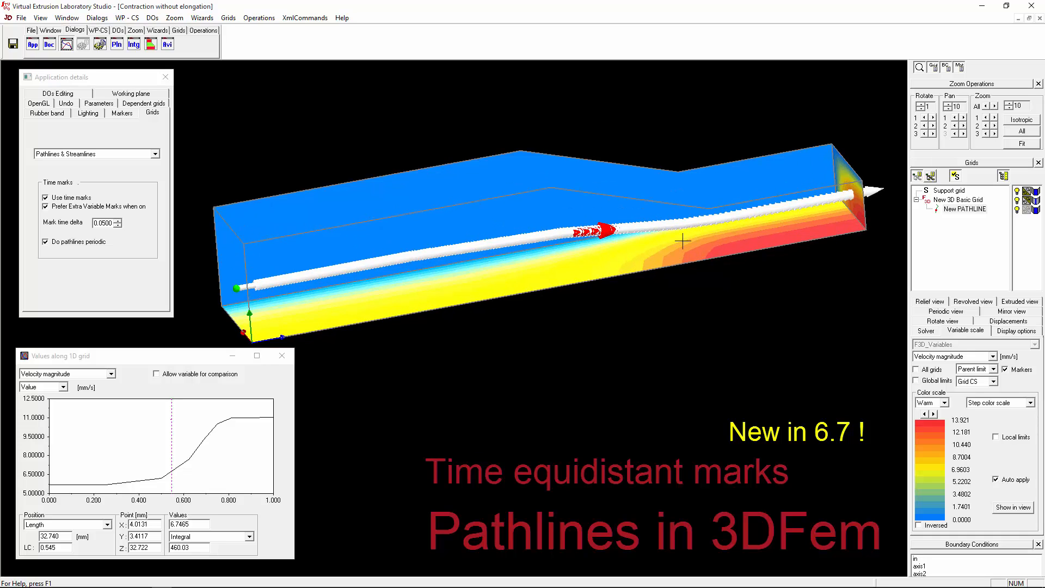
Increase the mark time delta of the pathline time marks to about 0.59
click(106, 223)
scroll(105, 222, up, 6)
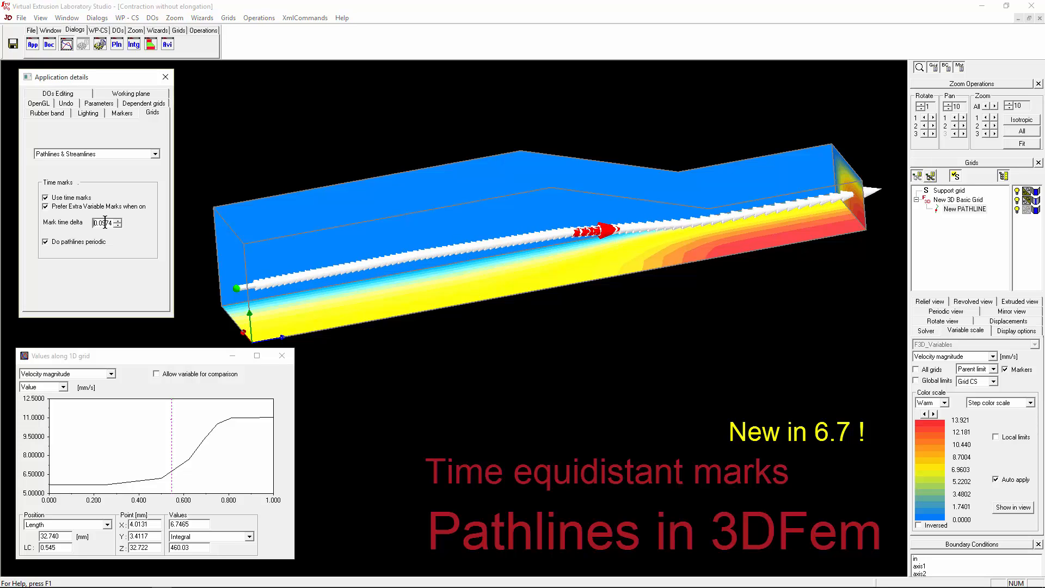
scroll(105, 222, up, 6)
scroll(105, 222, up, 10)
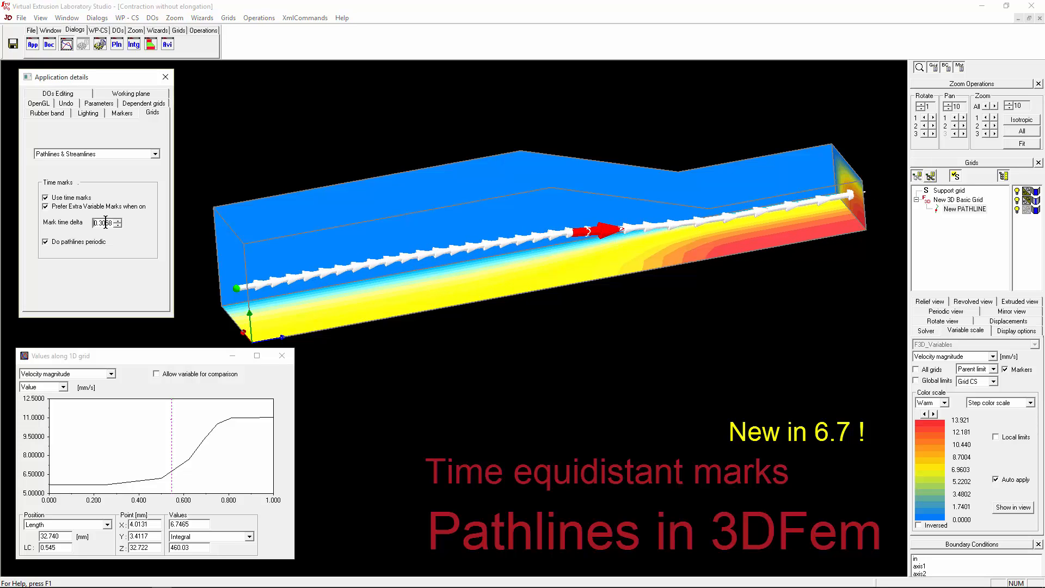
scroll(105, 222, up, 4)
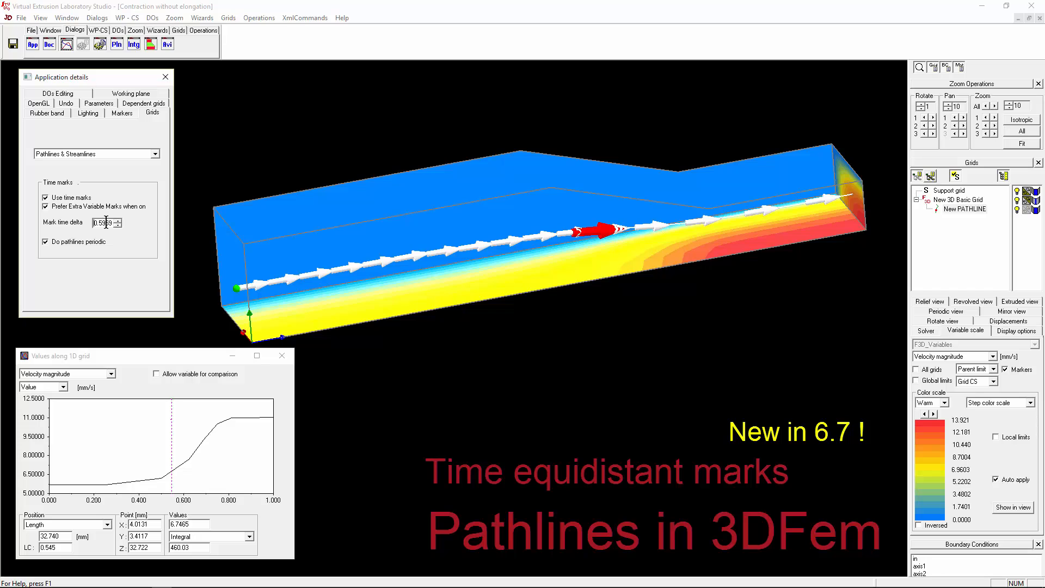
Increase the mark time delta for the pathline time marks to 0.8725
scroll(106, 222, up, 1)
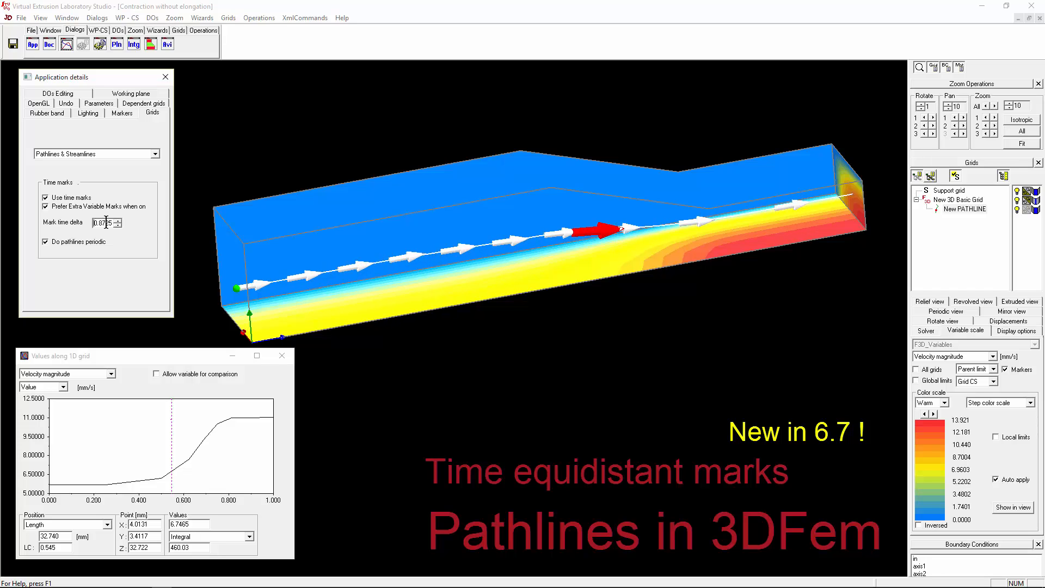
Define a second pathline under New 3D Basic Grid, entering its starting x coordinate and a y coordinate of 5
click(948, 201)
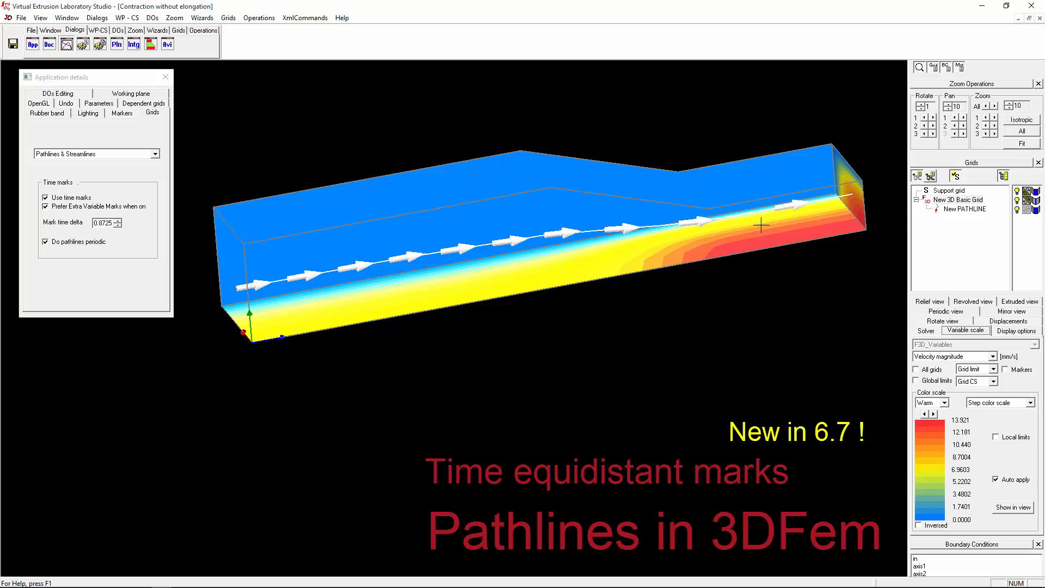
click(967, 200)
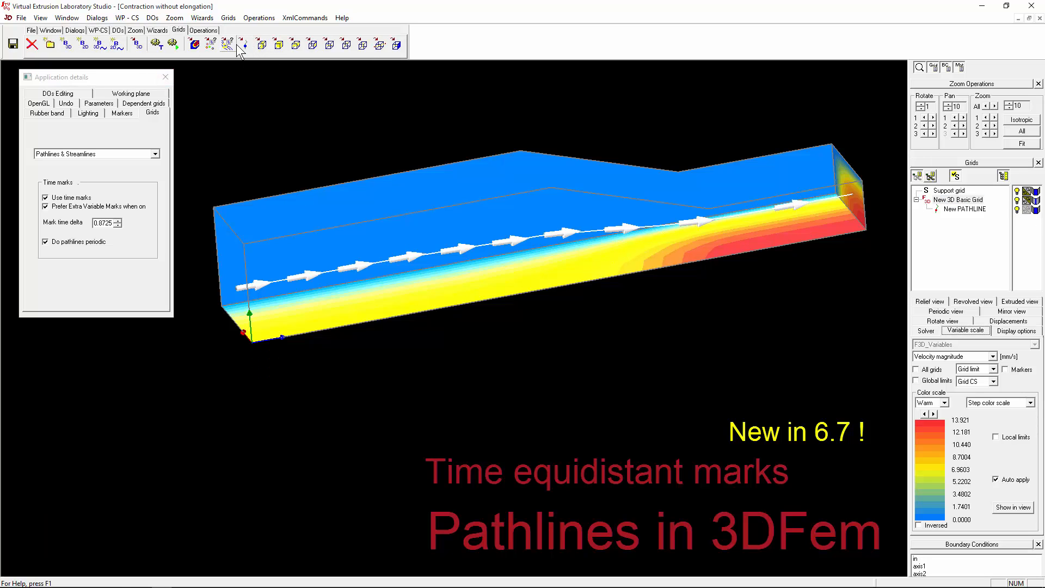
click(262, 46)
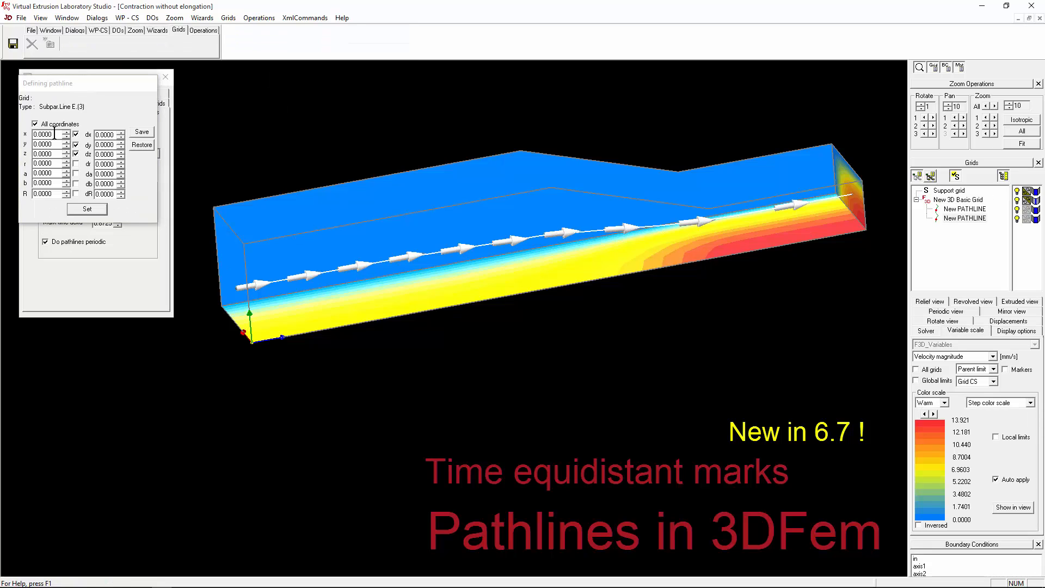
click(54, 133)
text(9)
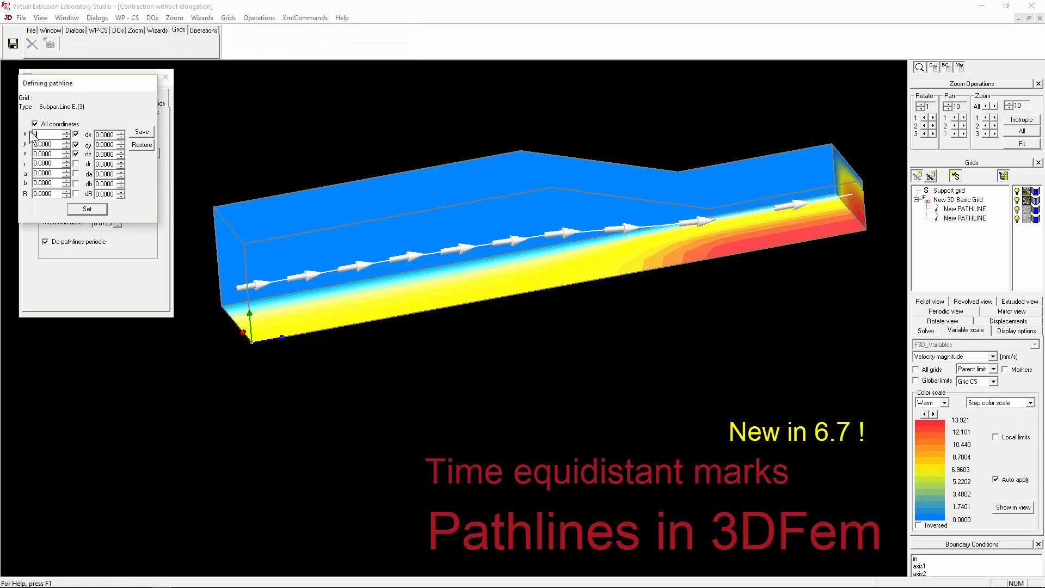
key(Tab)
text(5)
key(Return)
click(86, 210)
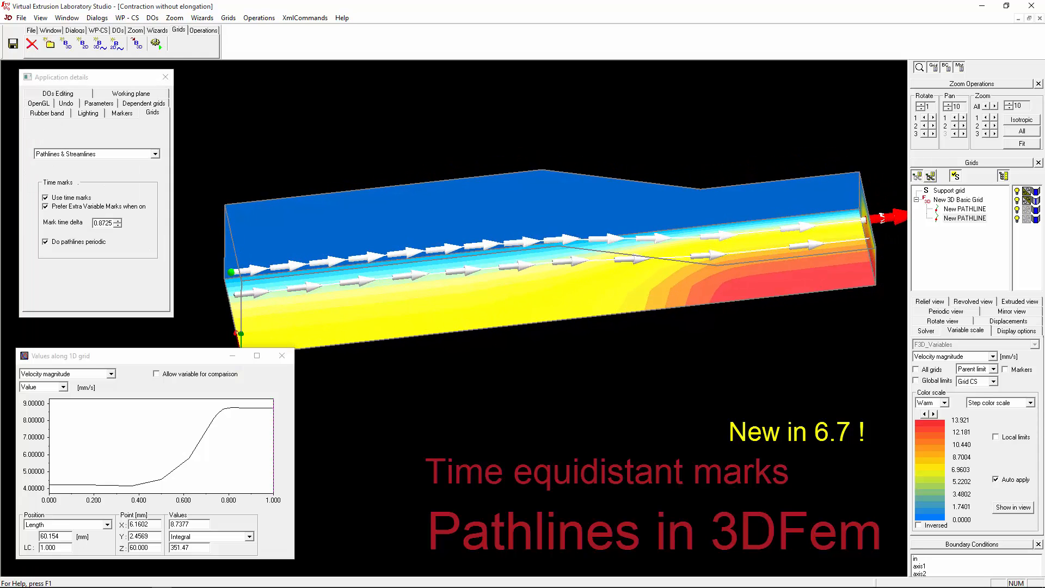
Compare the spacing of the time-equidistant vector marks along both pathlines from several viewing angles
middle_drag(502, 293, 508, 287)
scroll(397, 261, up, 2)
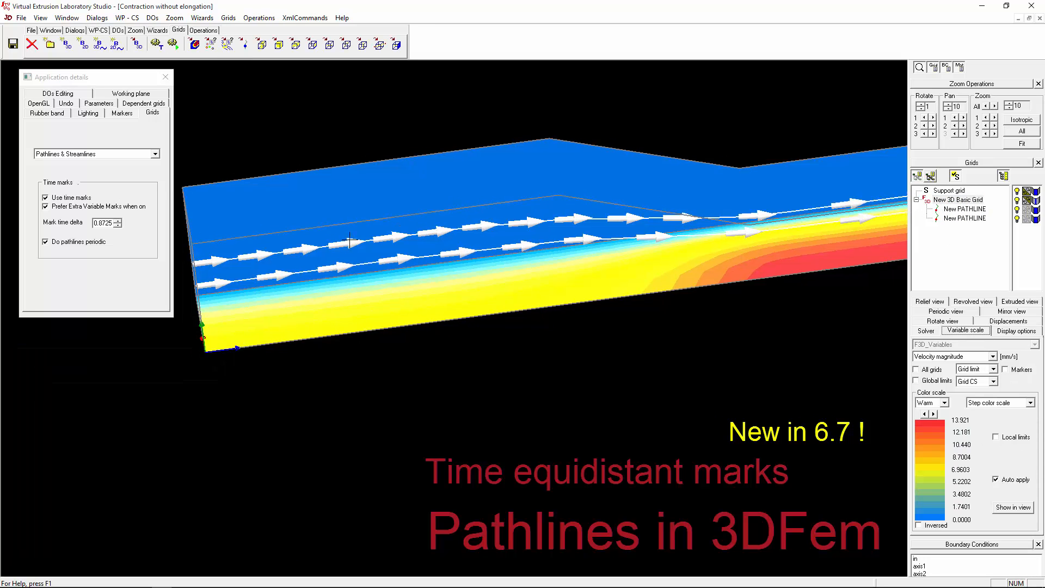
scroll(359, 242, down, 2)
middle_drag(412, 308, 489, 261)
middle_drag(647, 262, 348, 255)
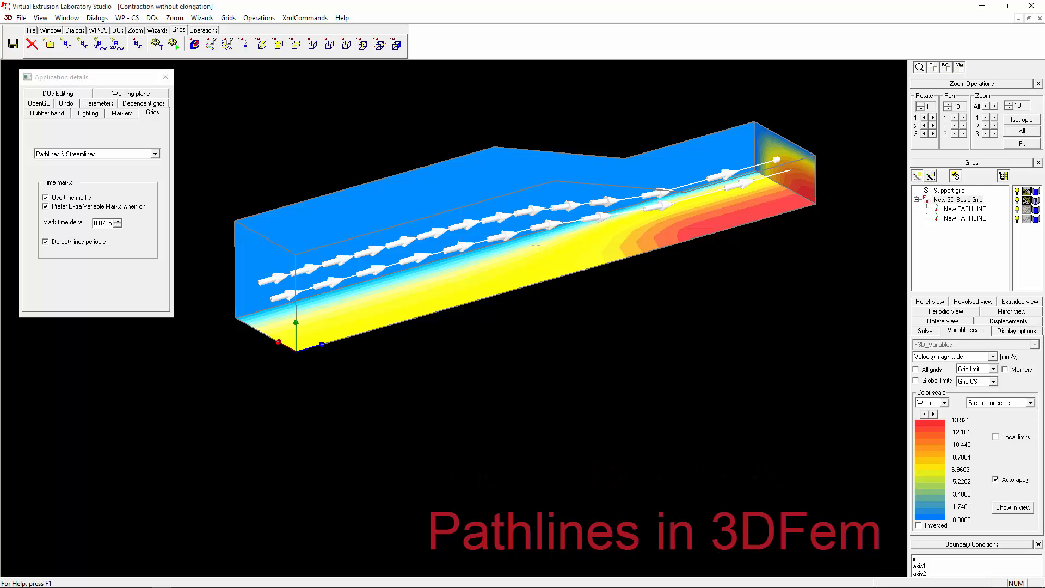
middle_drag(501, 298, 373, 277)
In the application's marker settings for Vector marks, replace the fixed marker color with the velocity color scale
click(120, 113)
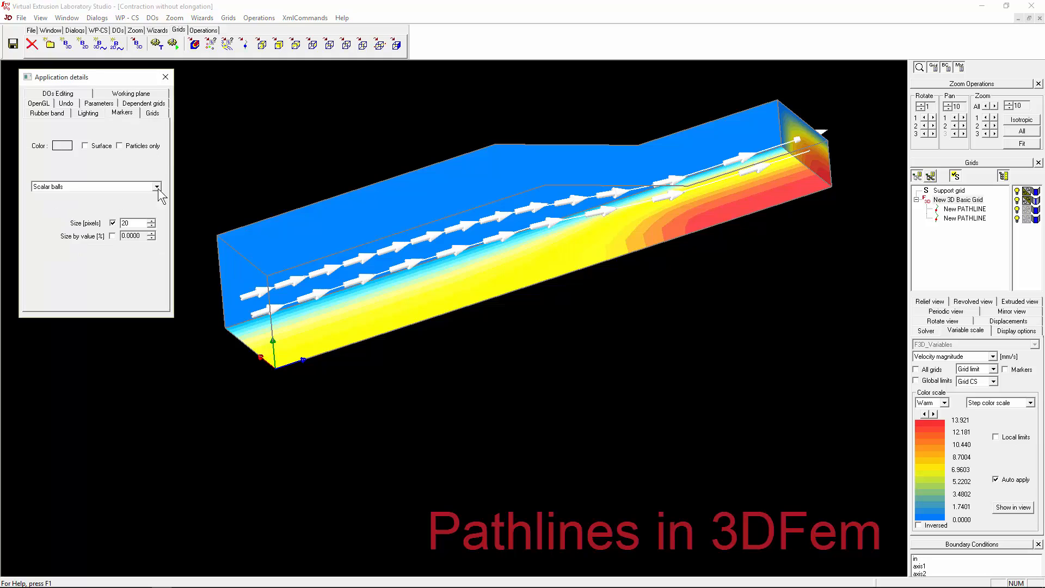
click(84, 186)
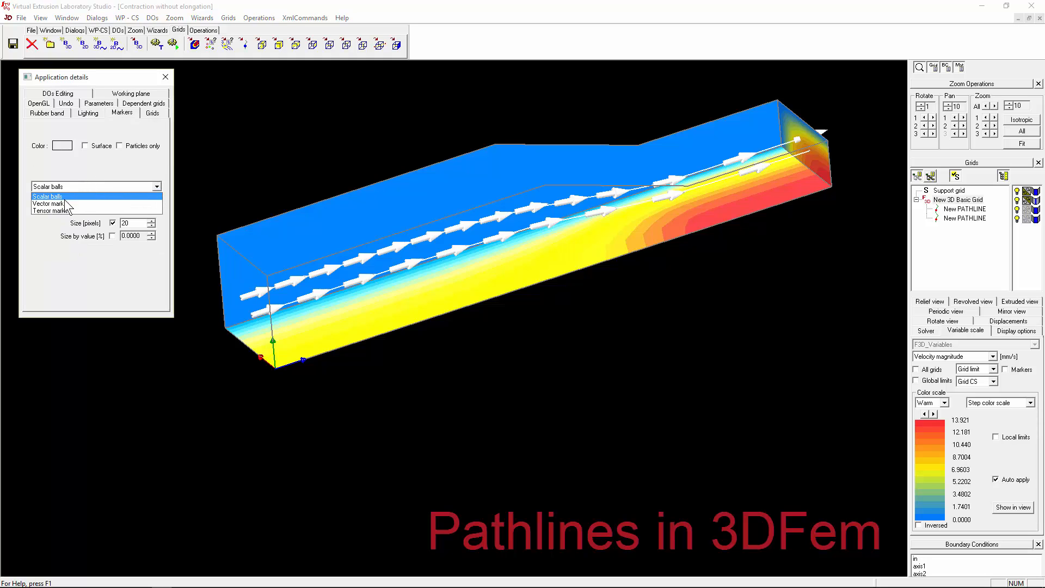
click(73, 203)
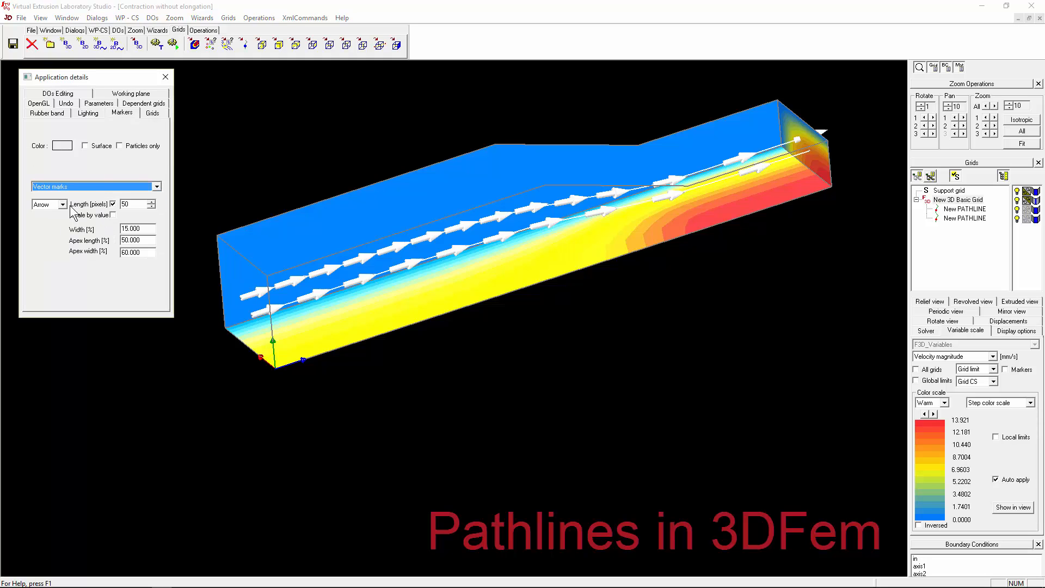
click(61, 146)
click(126, 206)
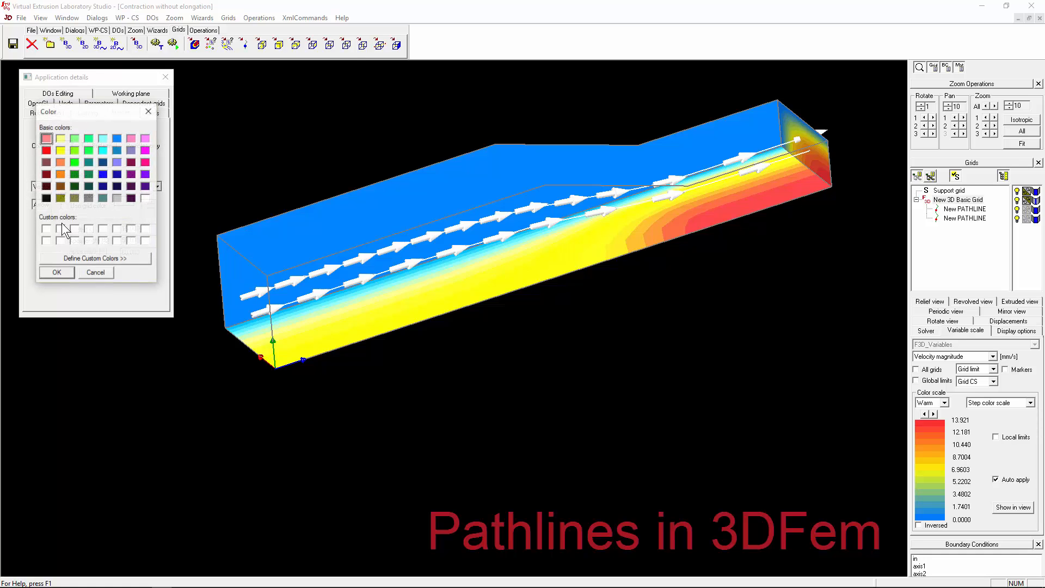
click(95, 270)
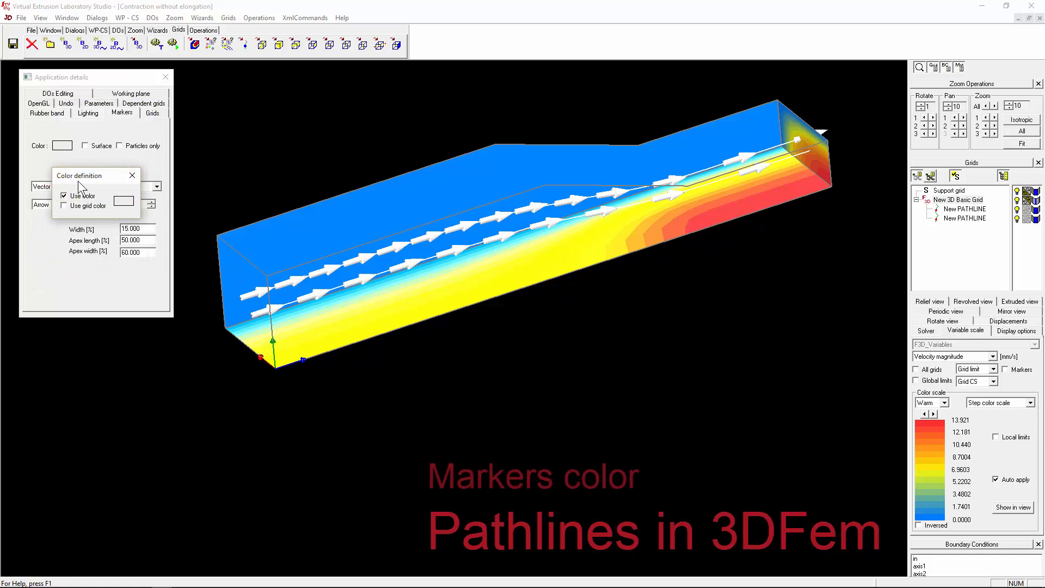
click(65, 205)
click(133, 175)
middle_drag(462, 295, 467, 253)
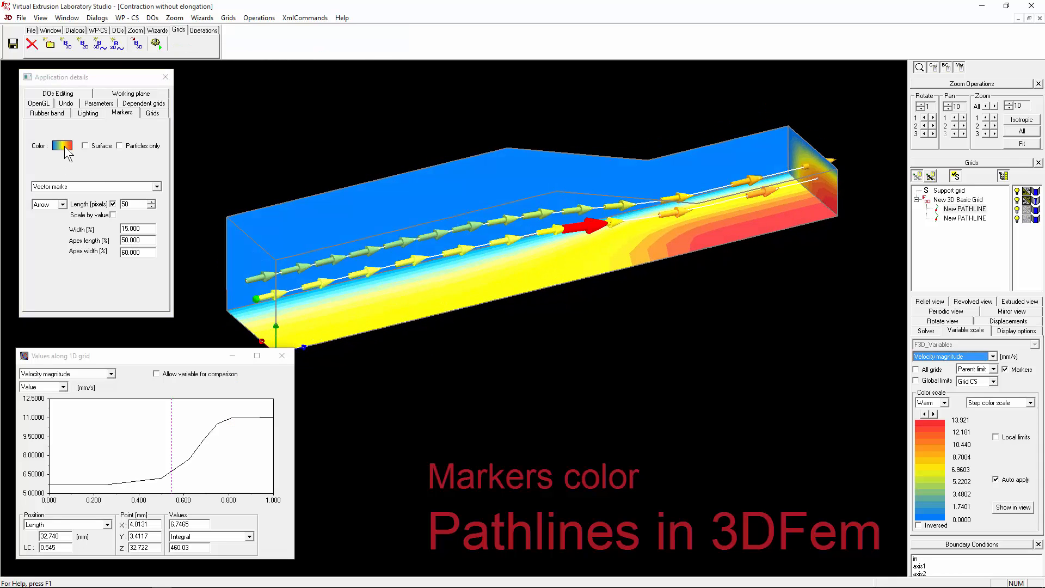
Switch the vector marks' color definition to Use grid color
click(65, 147)
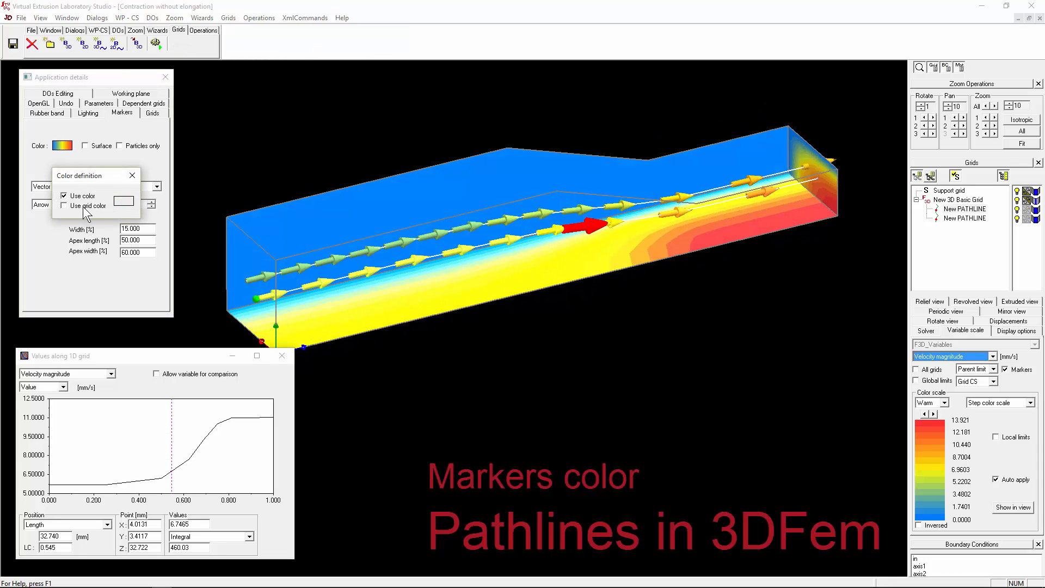
click(86, 207)
click(132, 176)
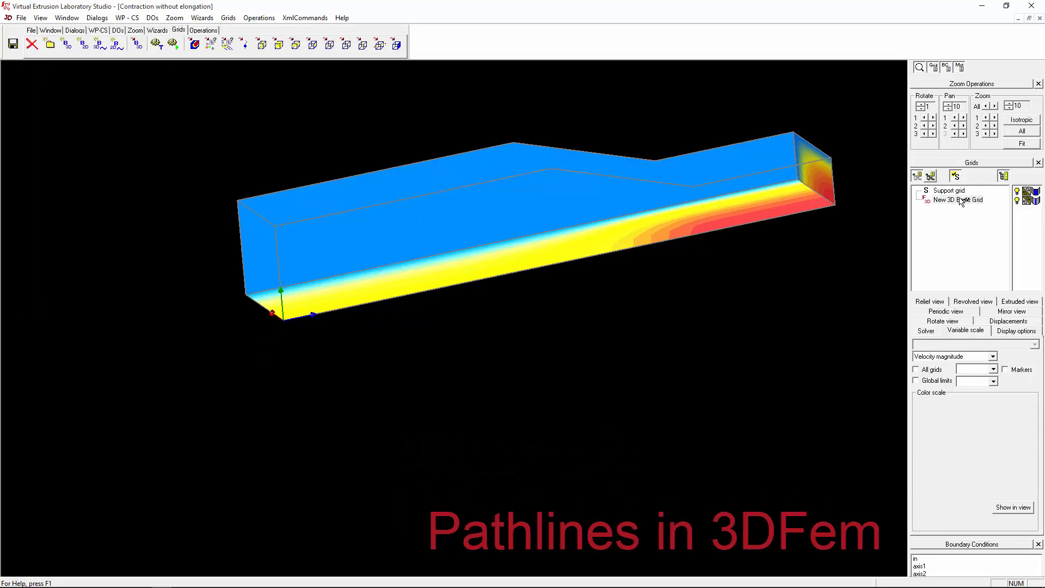
Select New 3D Basic Grid and hide the support grid from the grid tree and the view
click(961, 200)
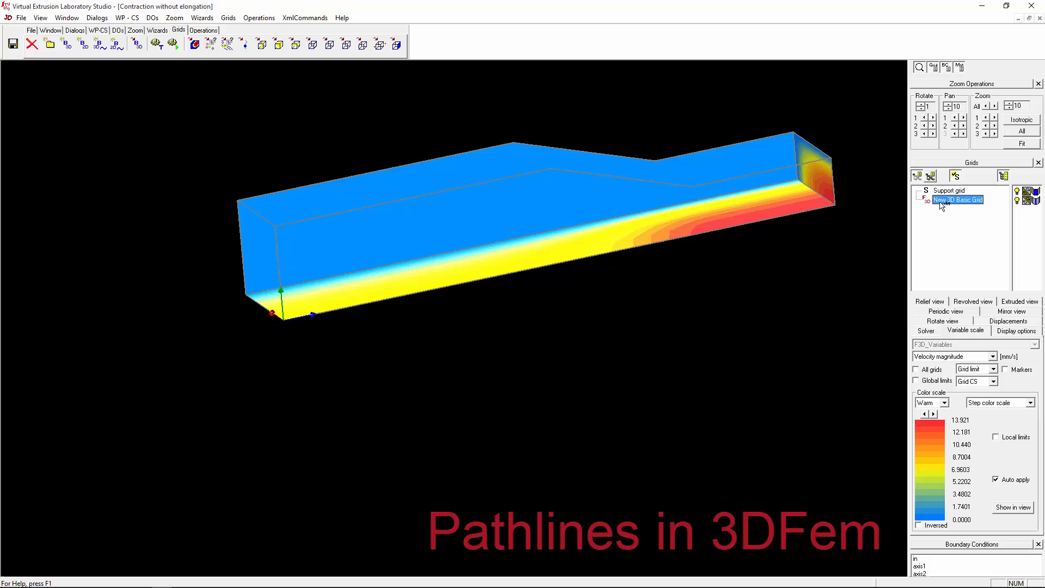
click(956, 176)
middle_drag(626, 206, 590, 213)
scroll(471, 338, down, 3)
scroll(509, 217, up, 3)
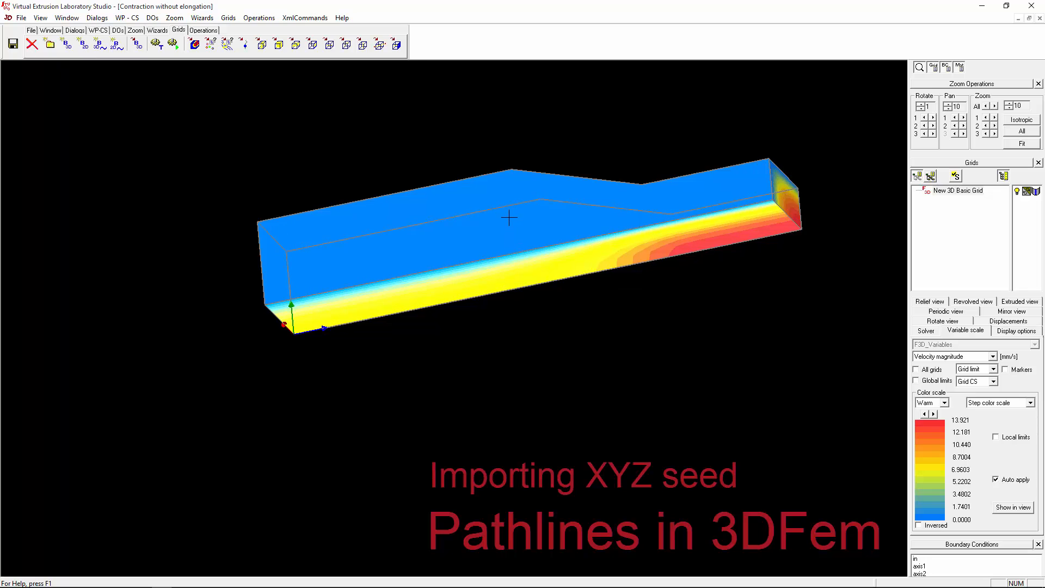
Open xyz.txt from the OS_Install (C:) drive in File Explorer, examine its point count and XYZ seed rows, and close it
key(super+e)
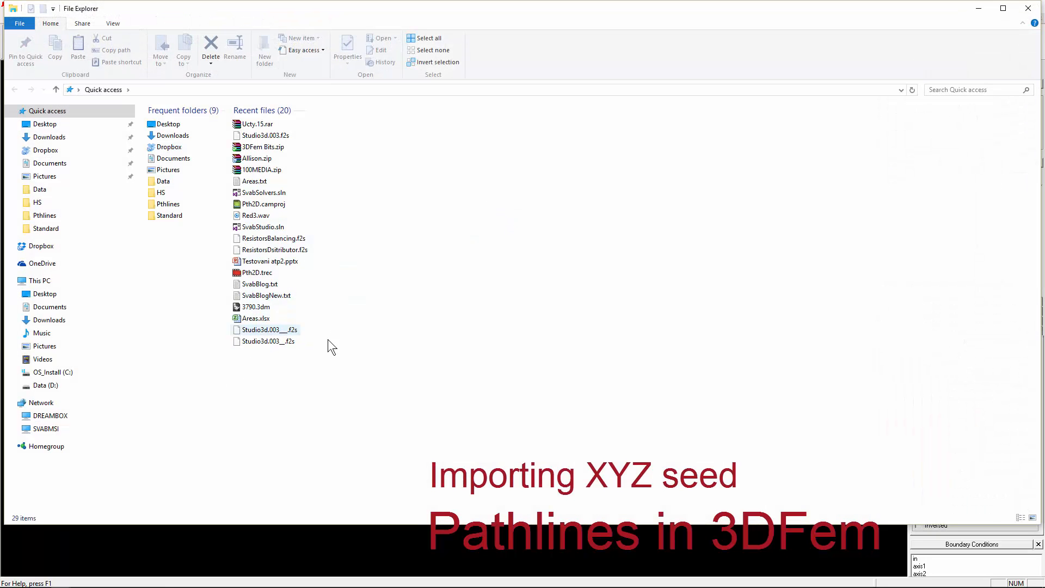
click(59, 373)
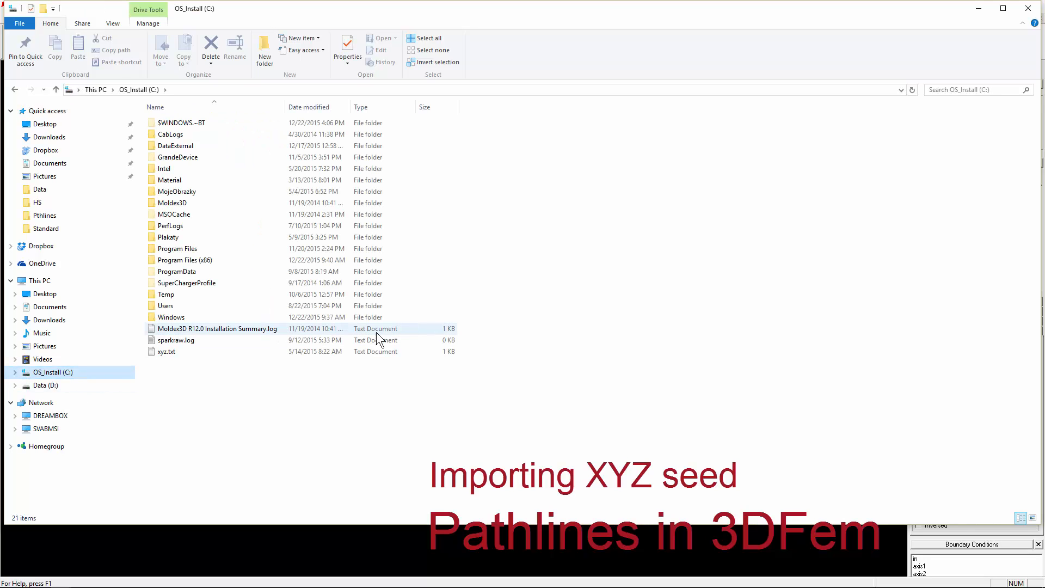
double_click(176, 351)
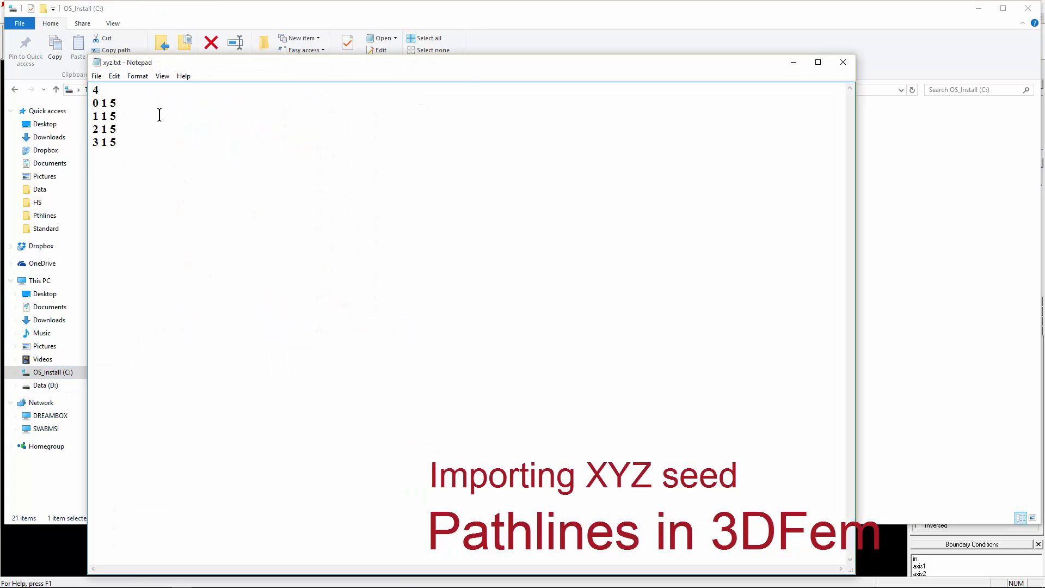
click(1028, 8)
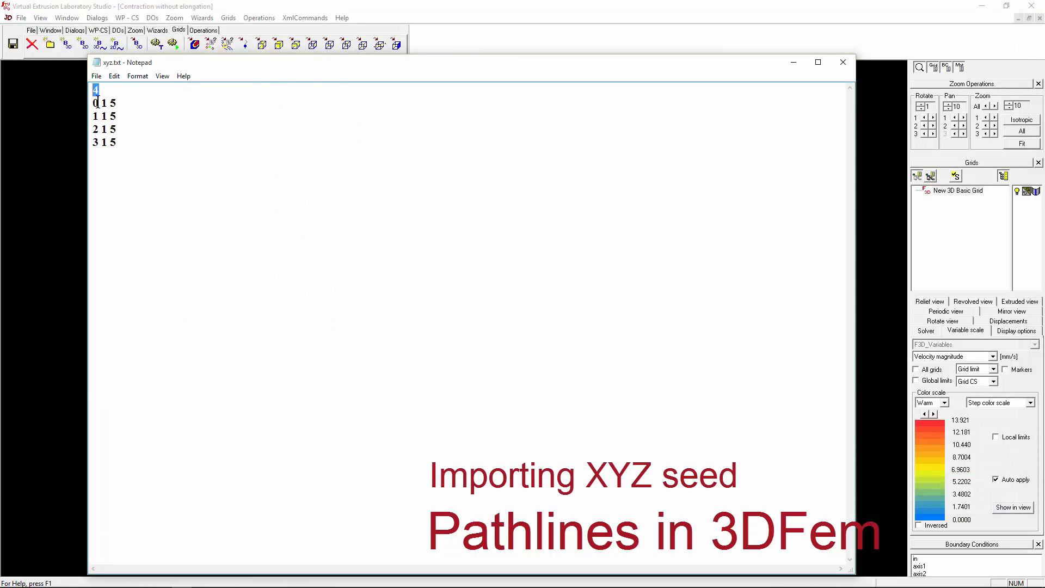
drag(93, 103, 127, 144)
click(842, 62)
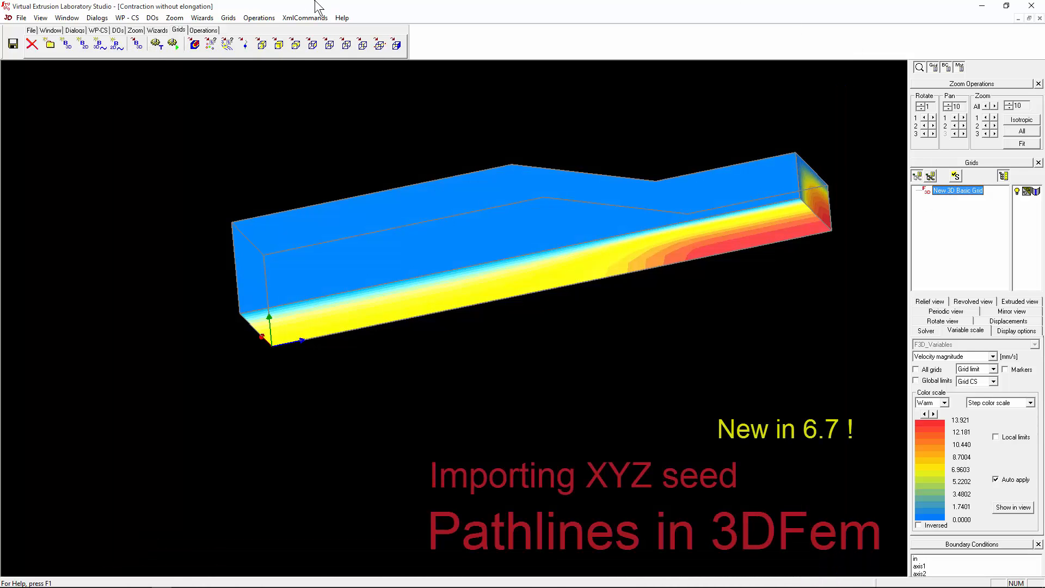
Create pathlines in New 3D Basic Grid from the XYZ seed file and inspect their starting points up close
click(305, 18)
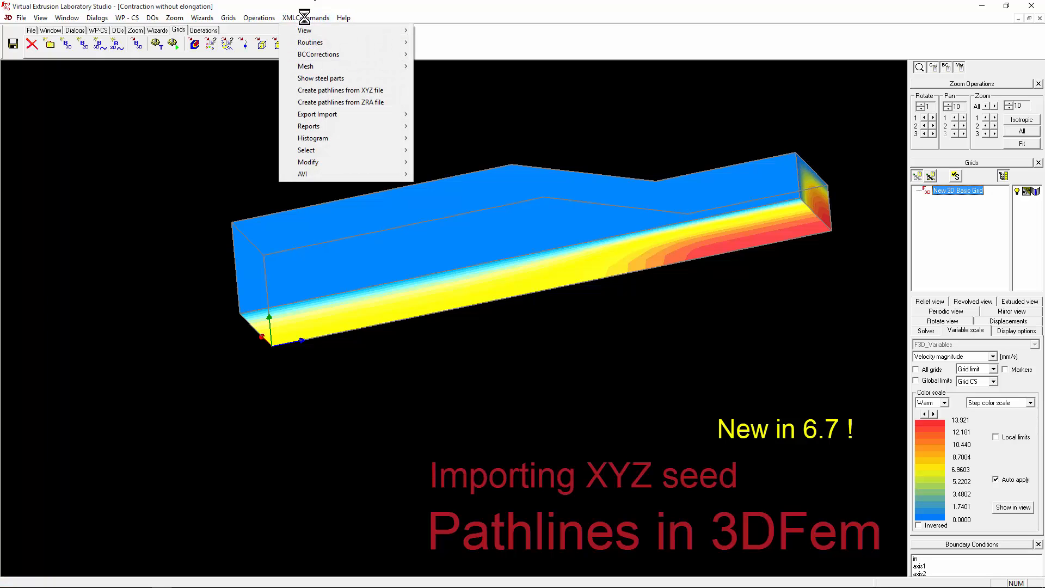
click(353, 91)
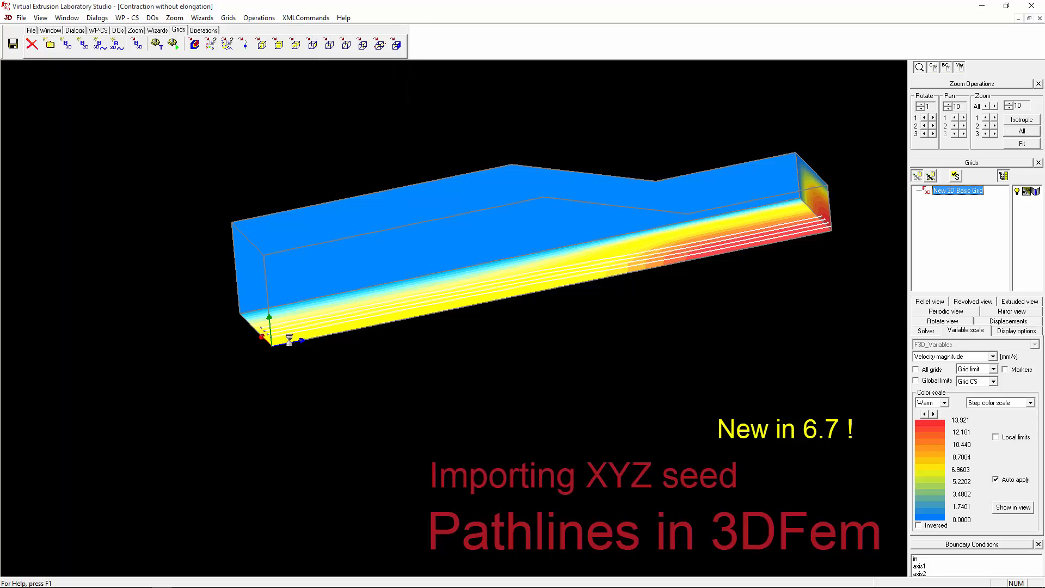
scroll(280, 341, up, 6)
scroll(280, 342, up, 10)
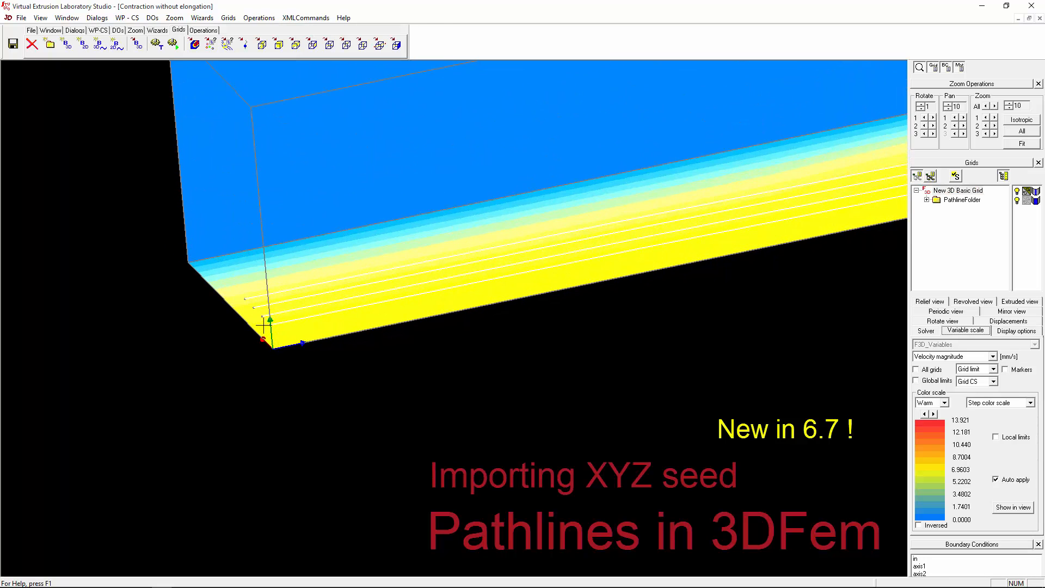
middle_drag(320, 345, 324, 287)
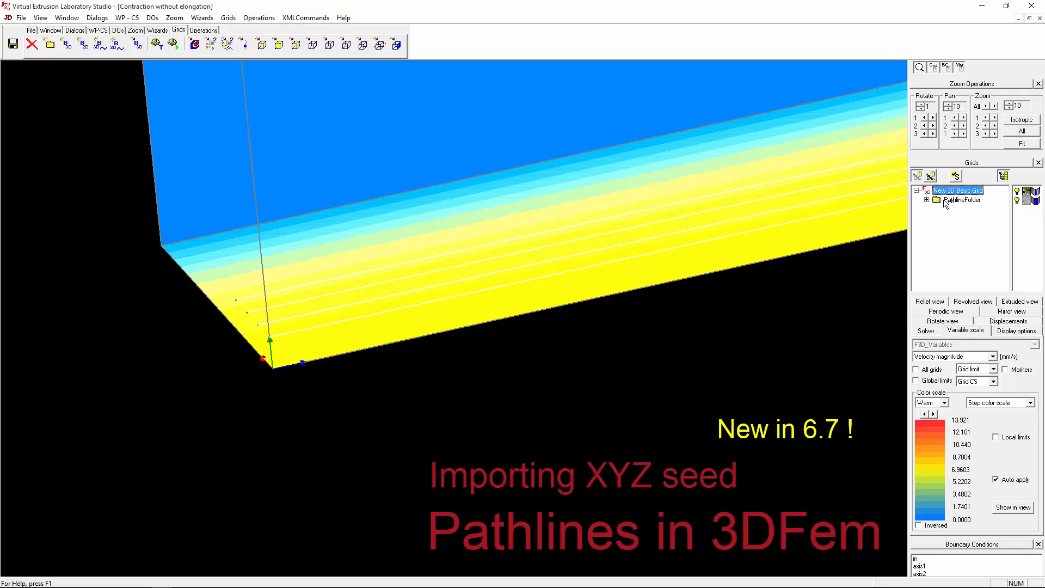
Expand PathlineFolder, hide all its pathlines at once, check the variables available for the folder, and show the pathlines again
click(927, 200)
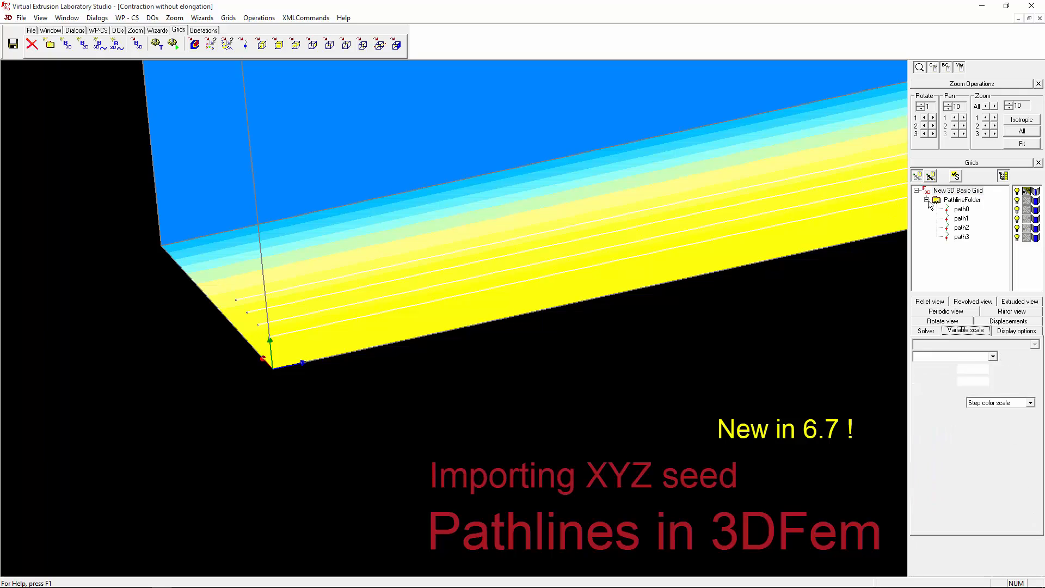
click(966, 200)
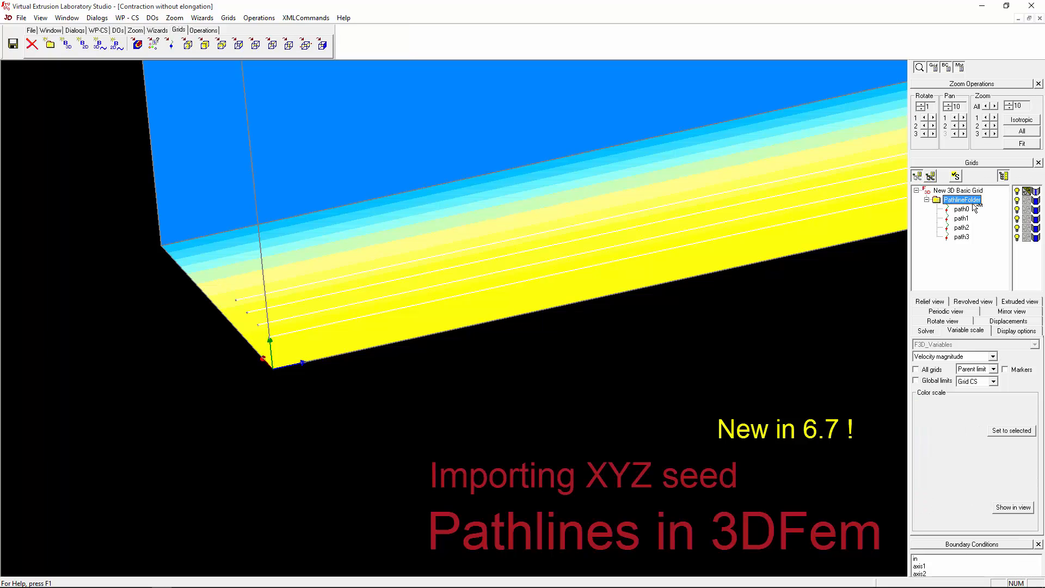
click(1017, 200)
click(962, 200)
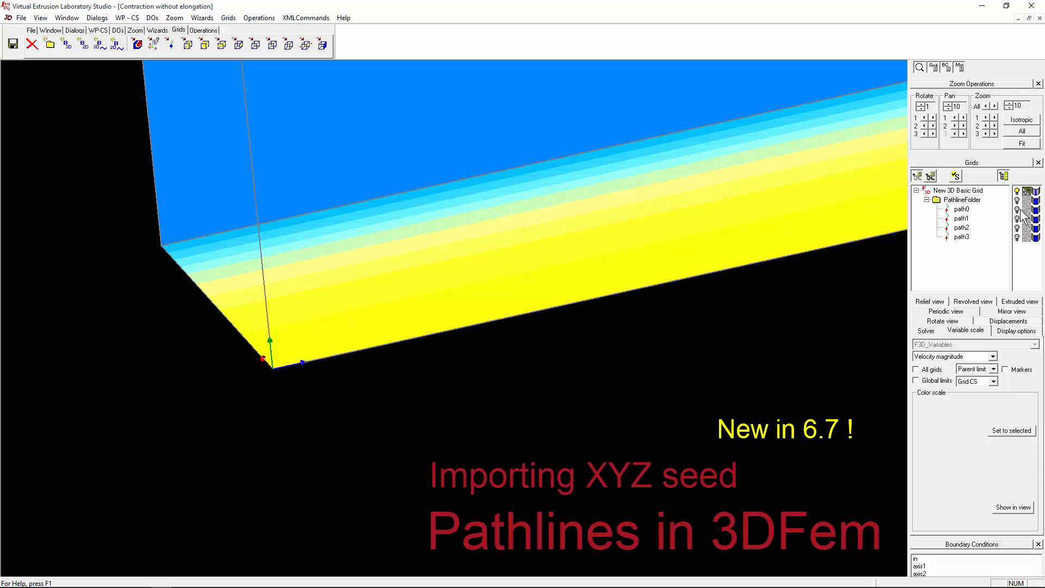
click(993, 357)
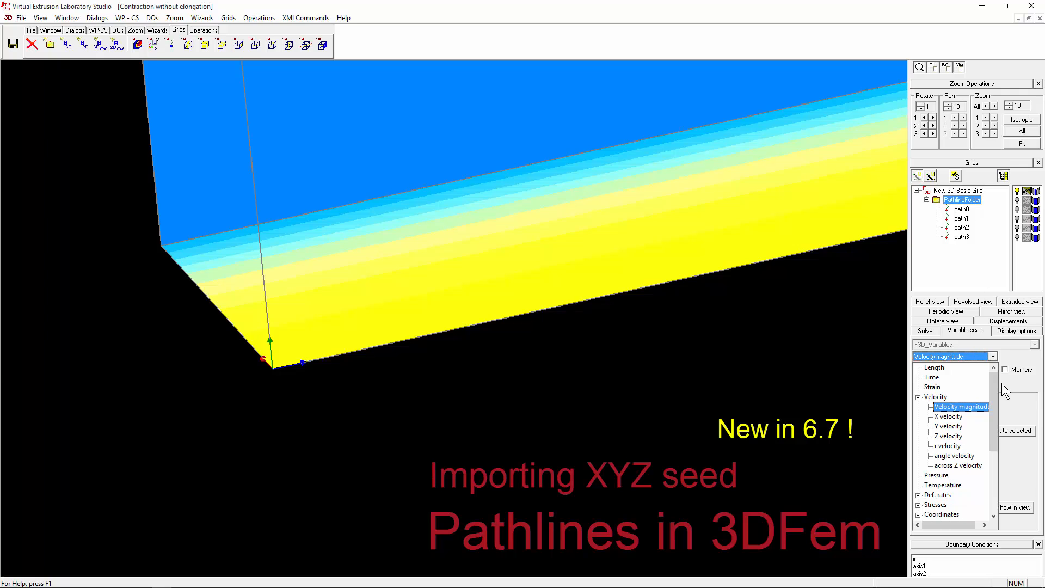
click(1019, 392)
click(1017, 200)
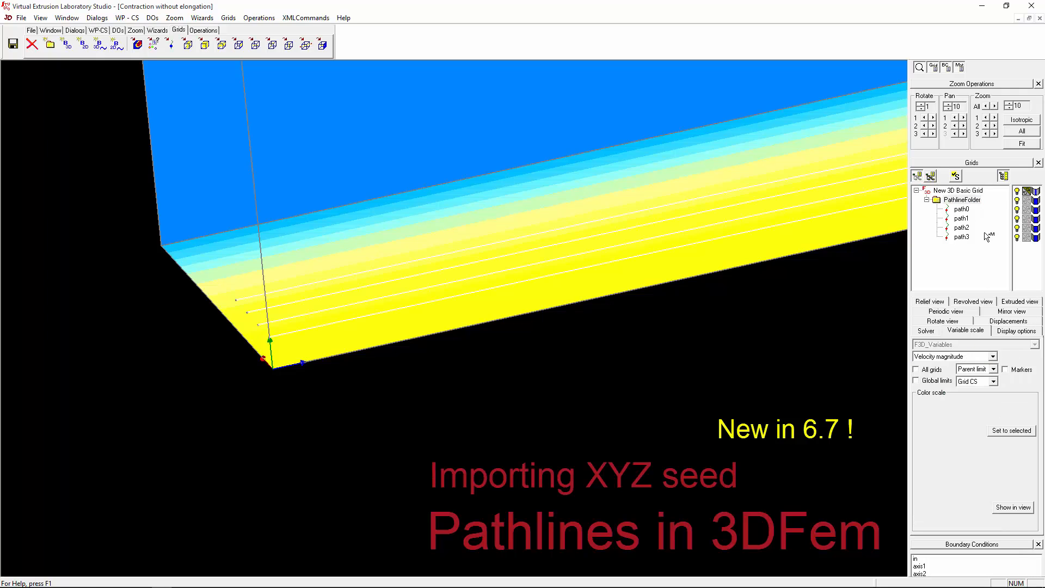
Examine the values along path0, path1 and path2, and highlight the seed coordinates in xyz.txt for comparison
click(962, 211)
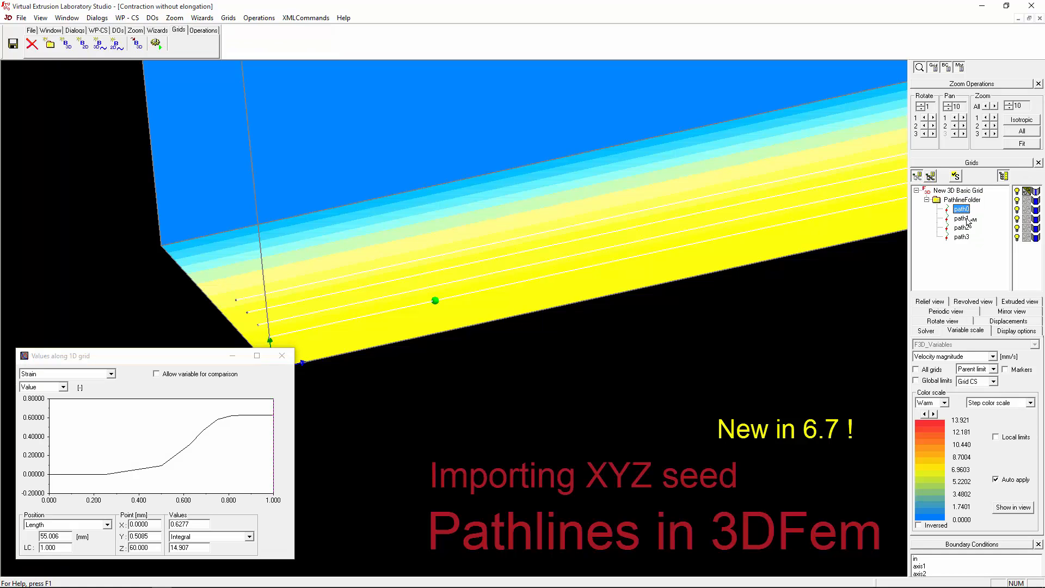
click(965, 219)
click(965, 227)
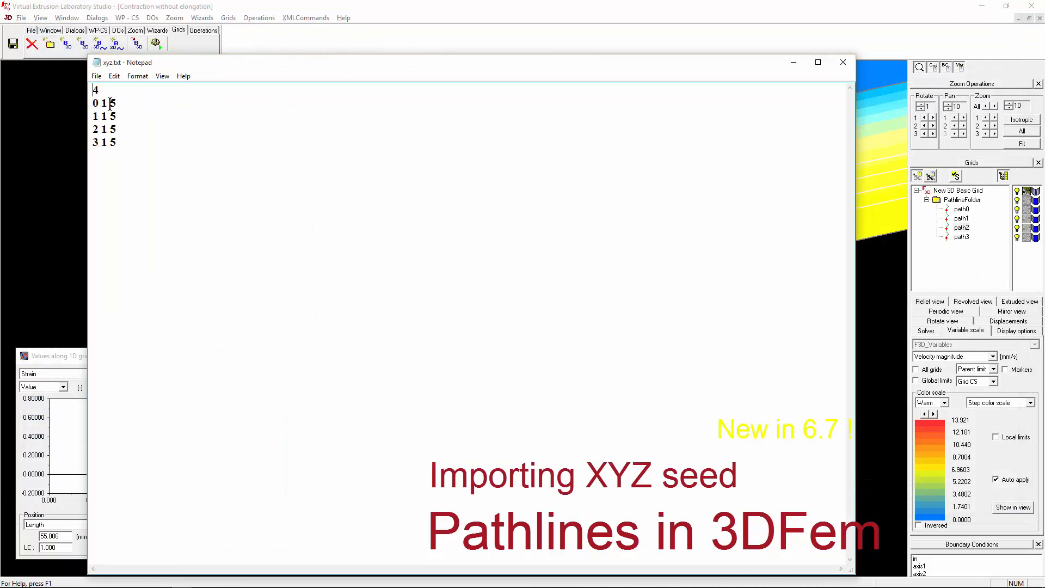
drag(110, 104, 118, 142)
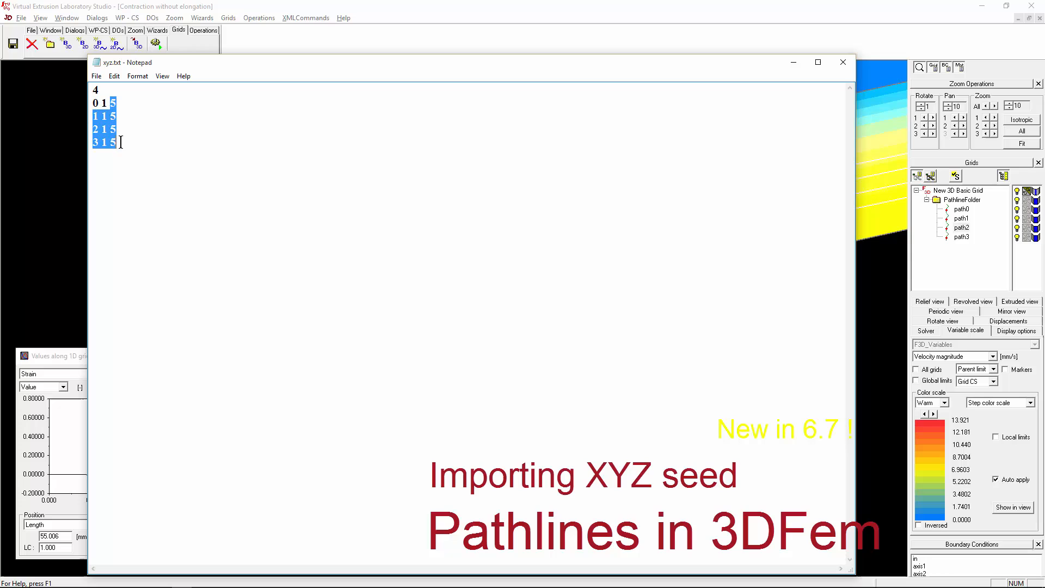
Close xyz.txt and delete PathlineFolder with all its pathlines
click(842, 63)
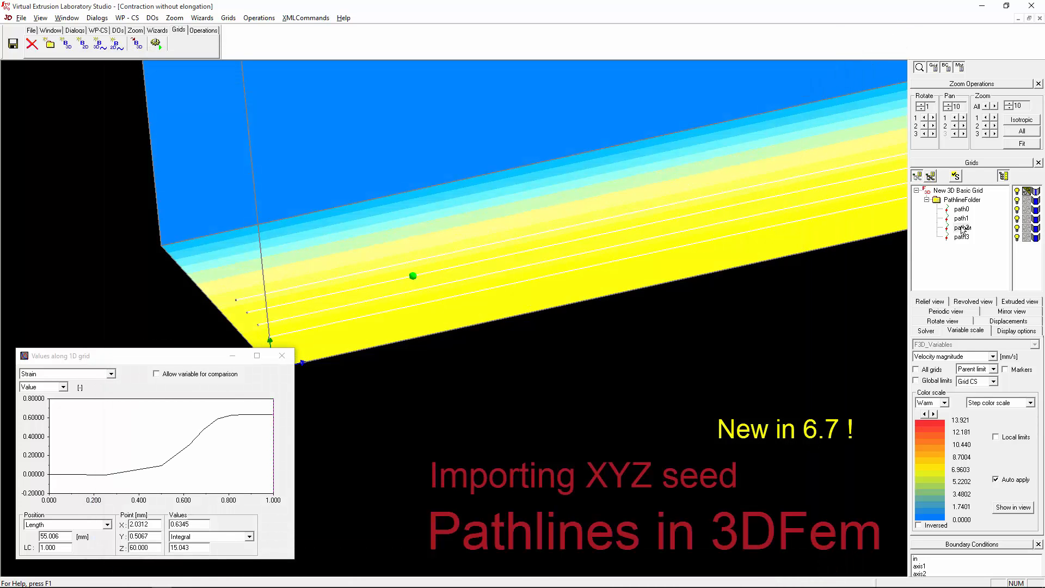
click(971, 200)
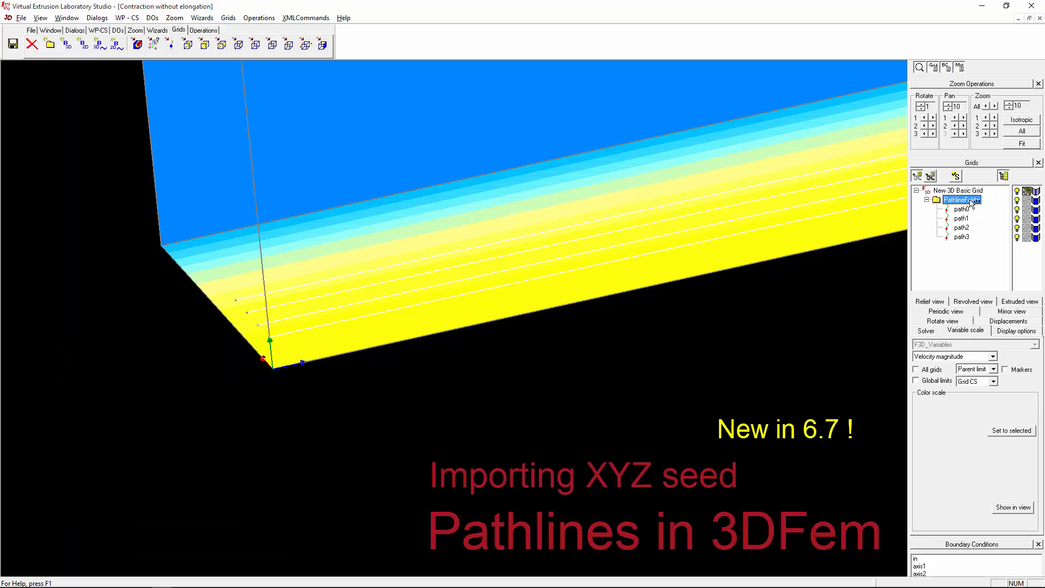
key(Delete)
click(529, 322)
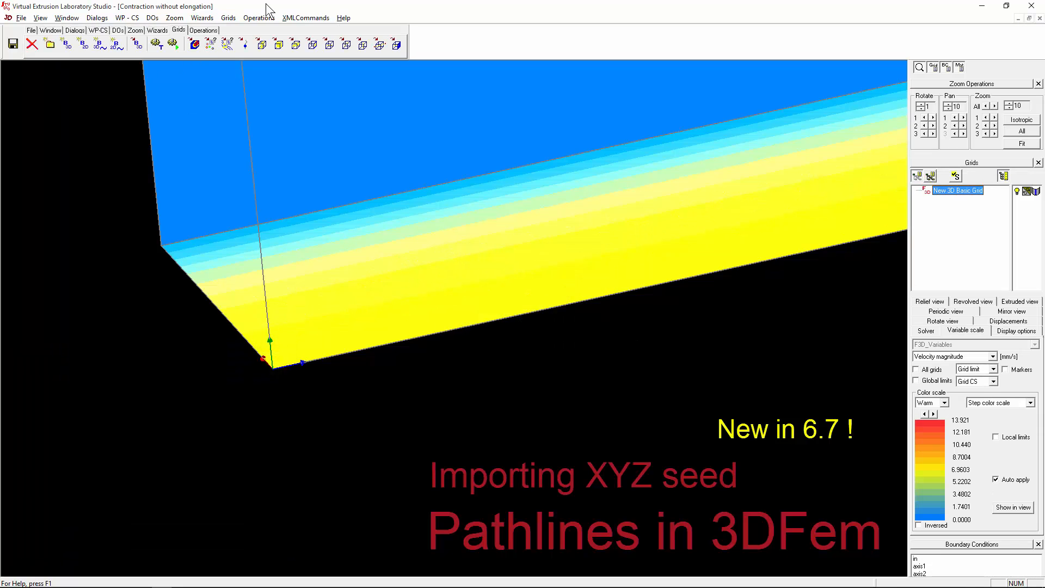
Create the pathlines in New 3D Basic Grid again from the XYZ seed file and inspect them across the whole model
click(303, 18)
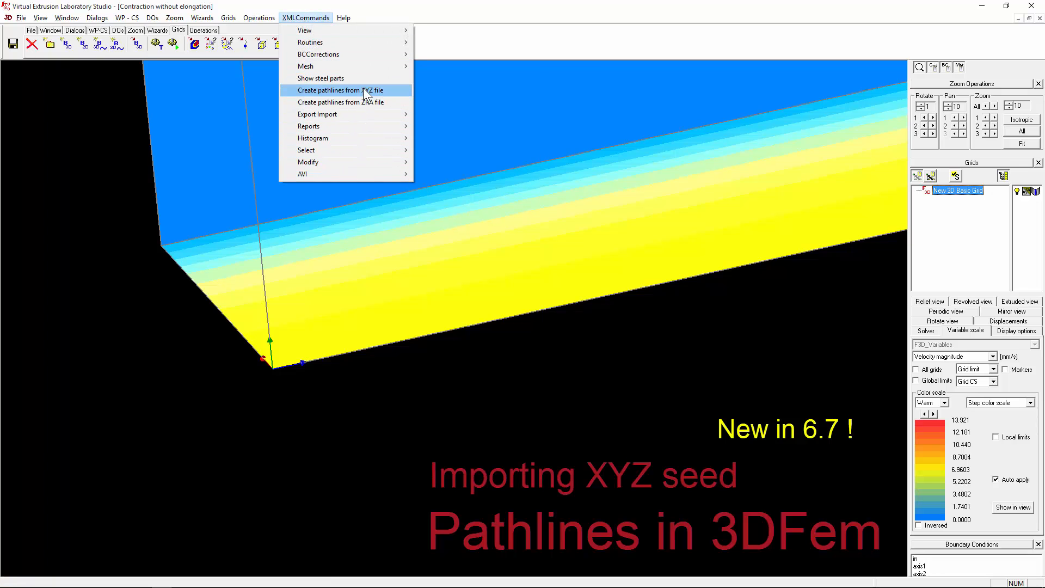
click(381, 91)
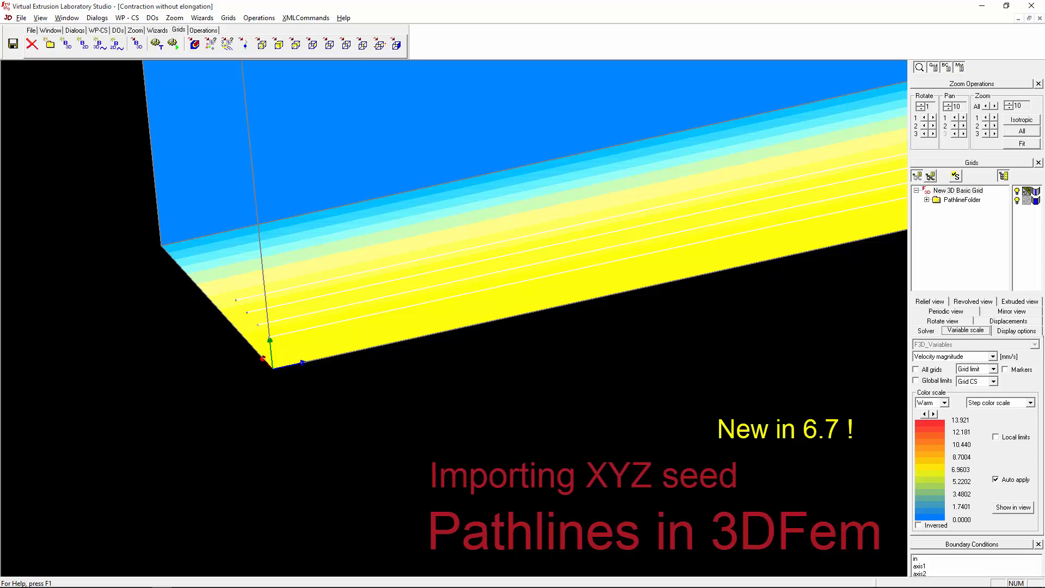
middle_drag(273, 305, 297, 302)
scroll(292, 302, down, 10)
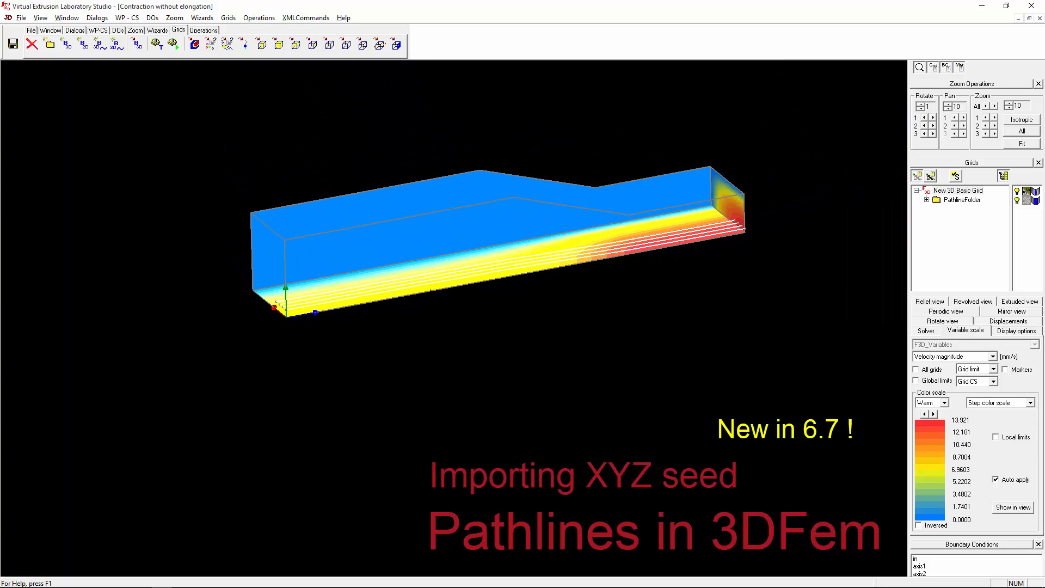
middle_drag(430, 294, 446, 310)
Expand PathlineFolder and examine the strain values at points along path0 and path1
click(927, 200)
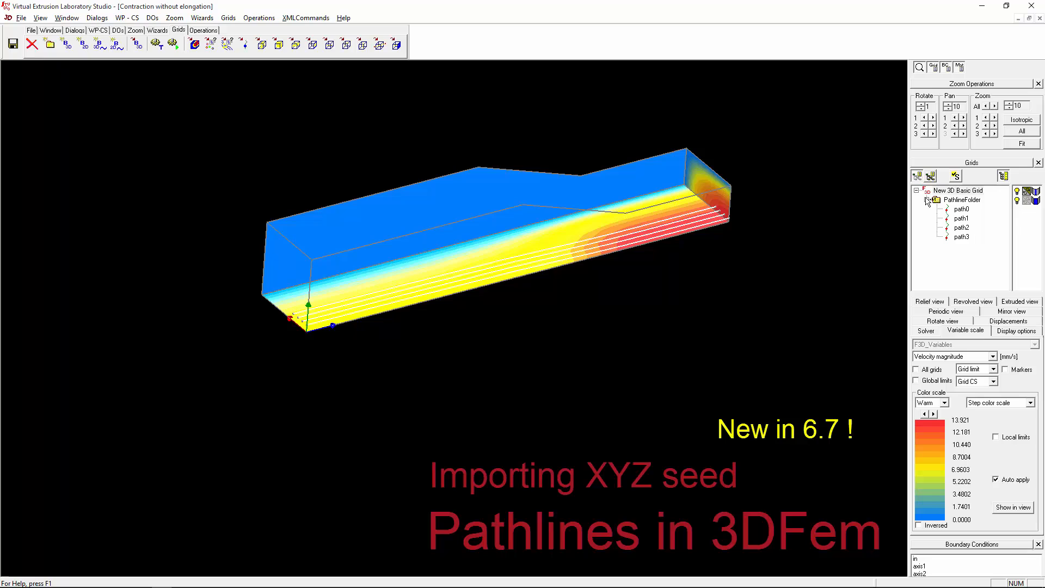
double_click(968, 212)
click(168, 419)
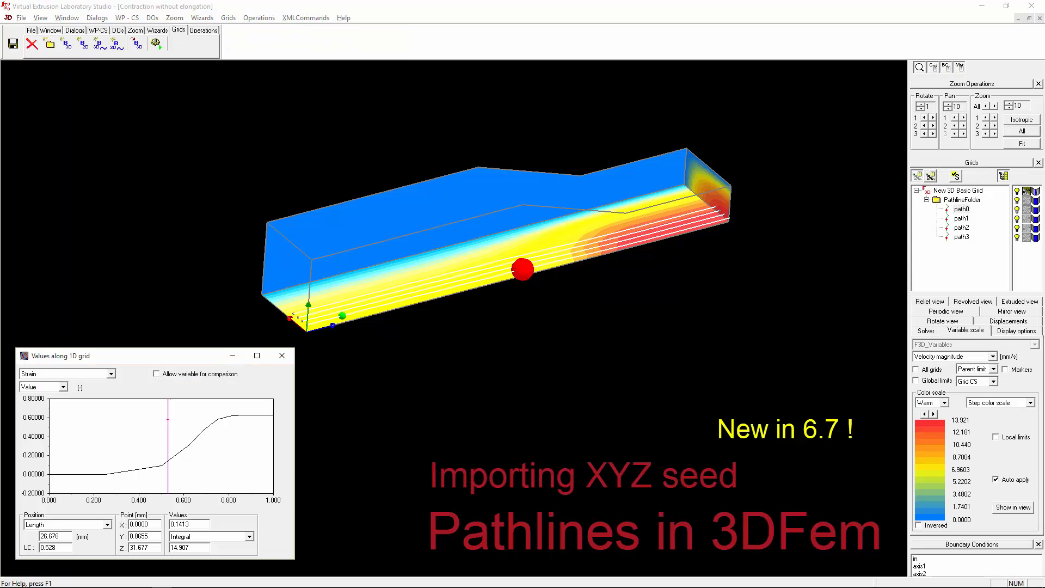
mouse_move(167, 420)
mouse_down()
mouse_move(147, 427)
mouse_move(193, 435)
mouse_move(156, 460)
mouse_move(180, 451)
mouse_up()
click(968, 210)
click(968, 217)
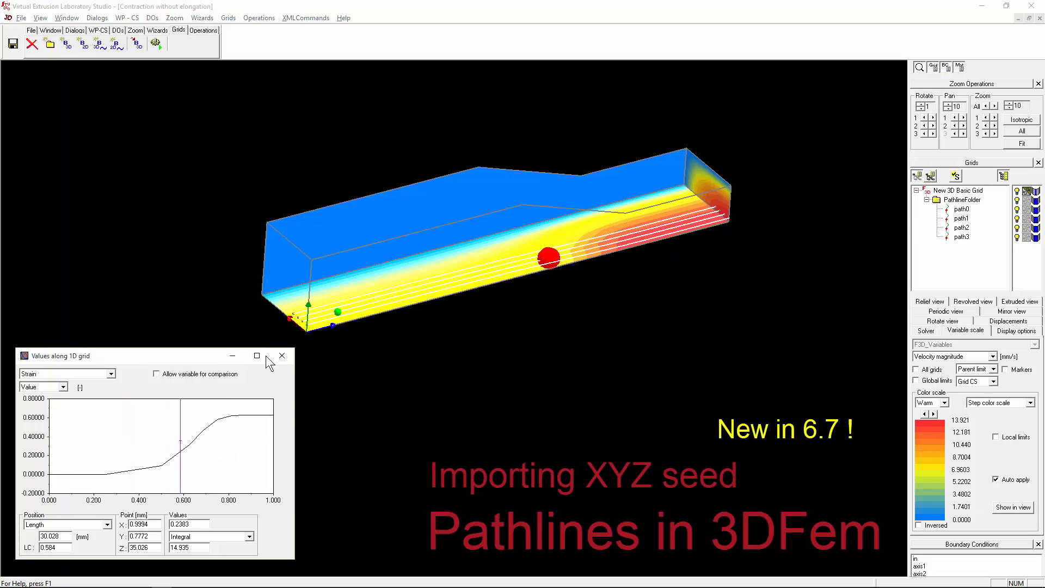
Locate the command for creating pathlines from a ZRA file
click(297, 18)
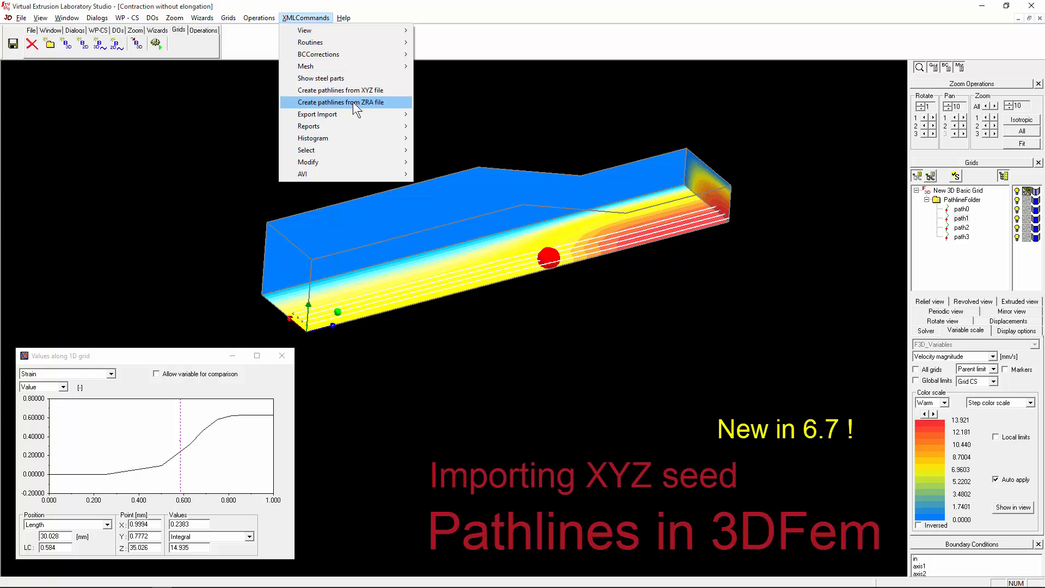
click(374, 102)
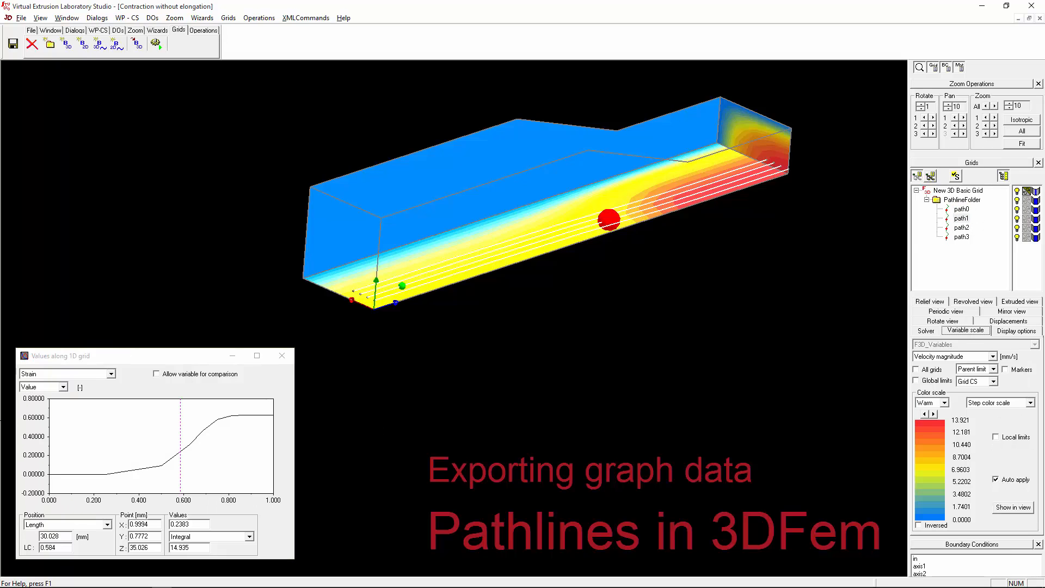
Plot velocity magnitude along path1 with pressure as the comparison variable, and move the position marker near the start of the curve
click(90, 449)
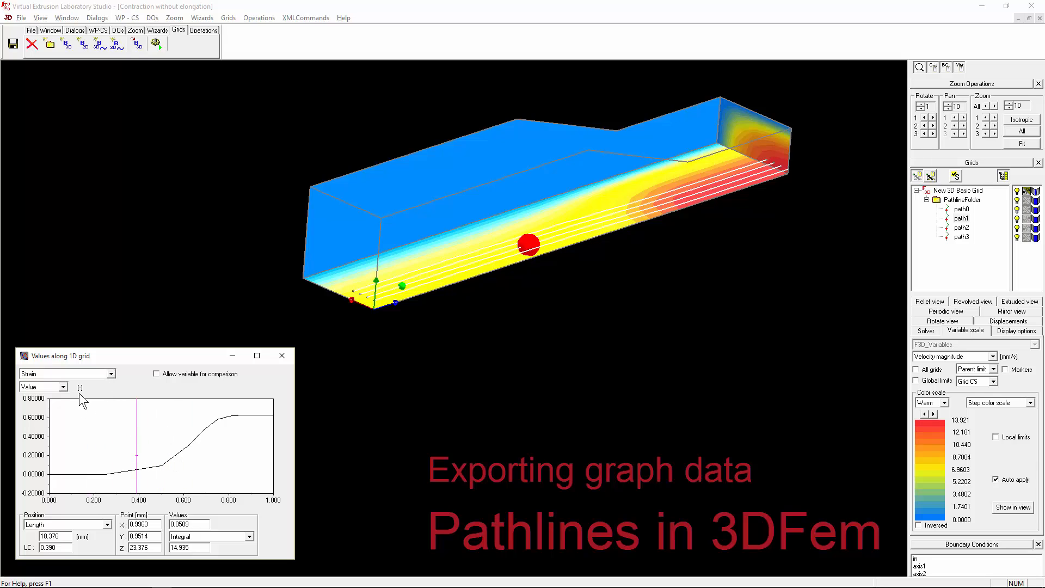
click(112, 373)
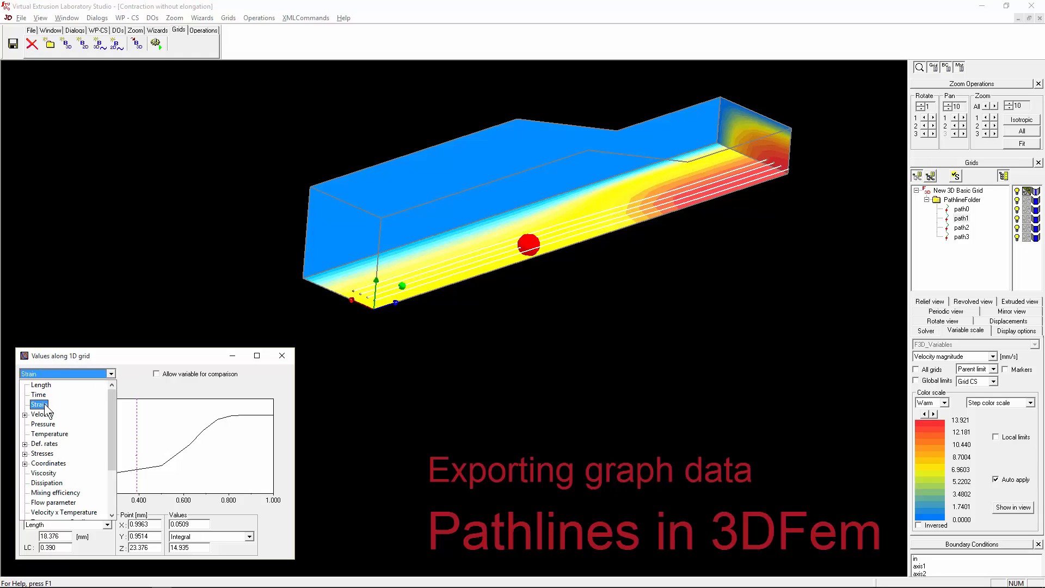
click(24, 414)
click(69, 424)
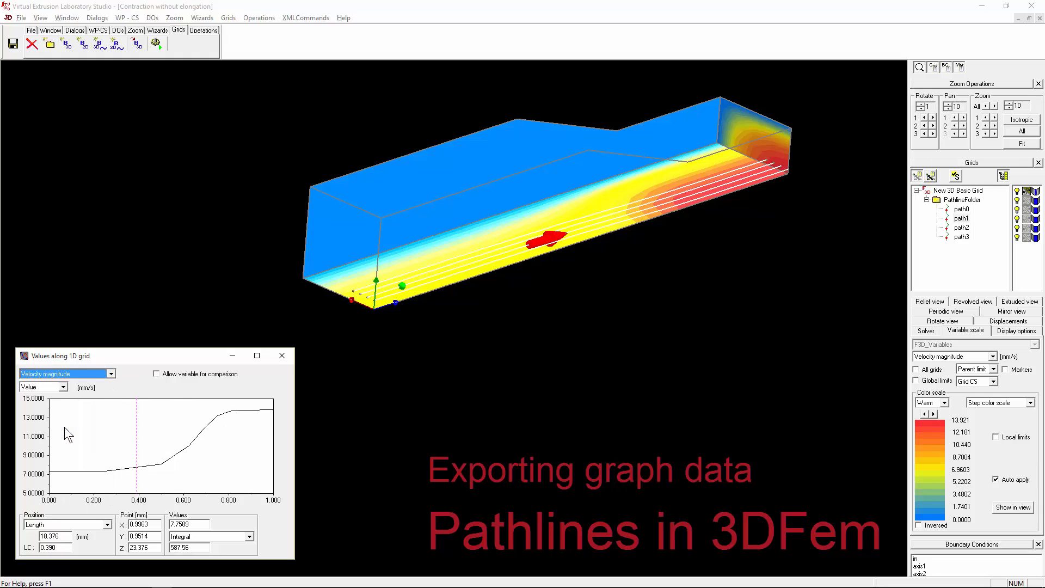
click(166, 375)
click(253, 373)
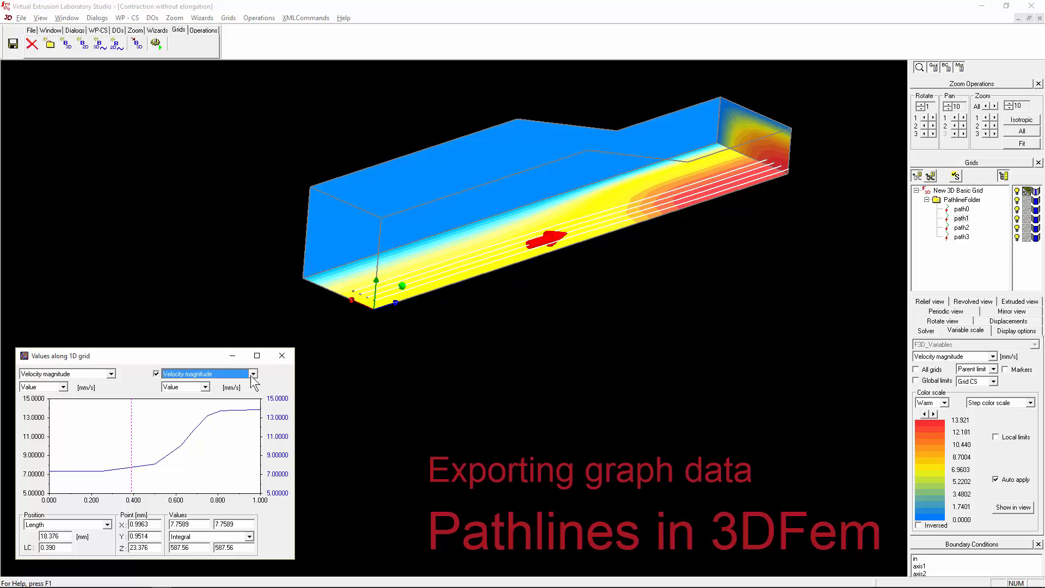
click(180, 495)
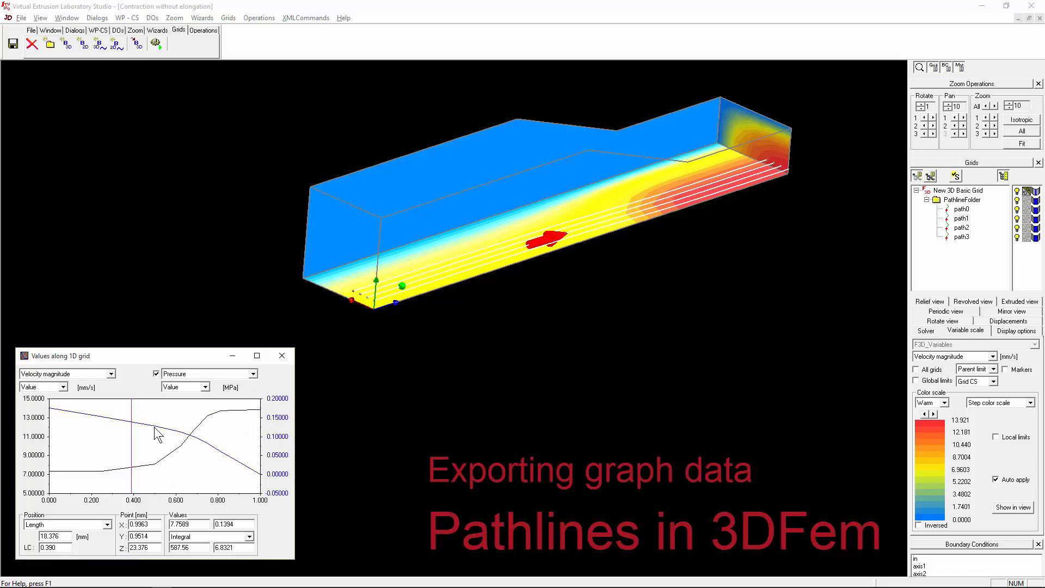
drag(153, 447, 59, 393)
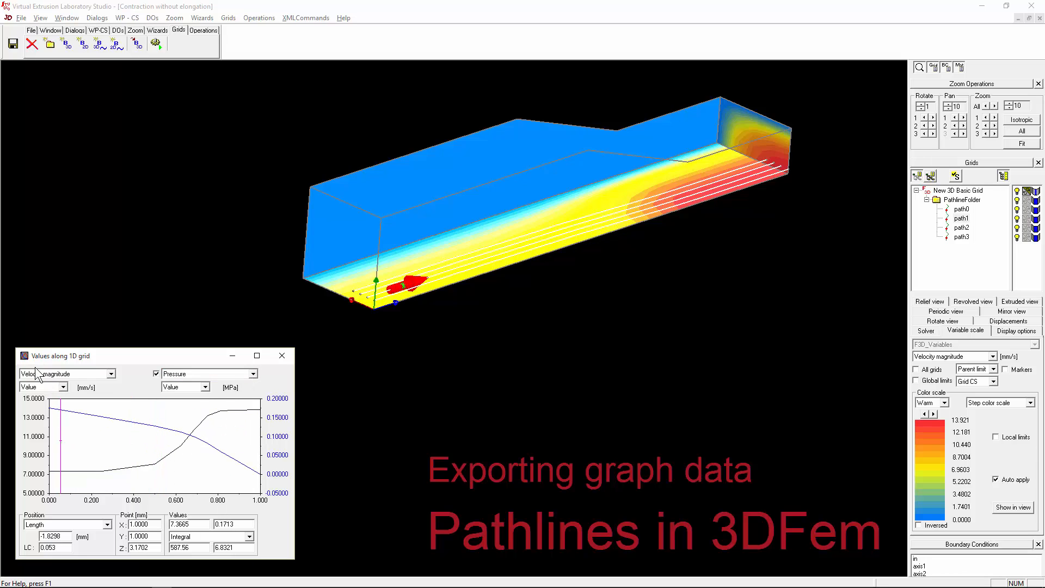
Export the velocity magnitude and pressure graph data as an ASCII text file named tri
click(24, 355)
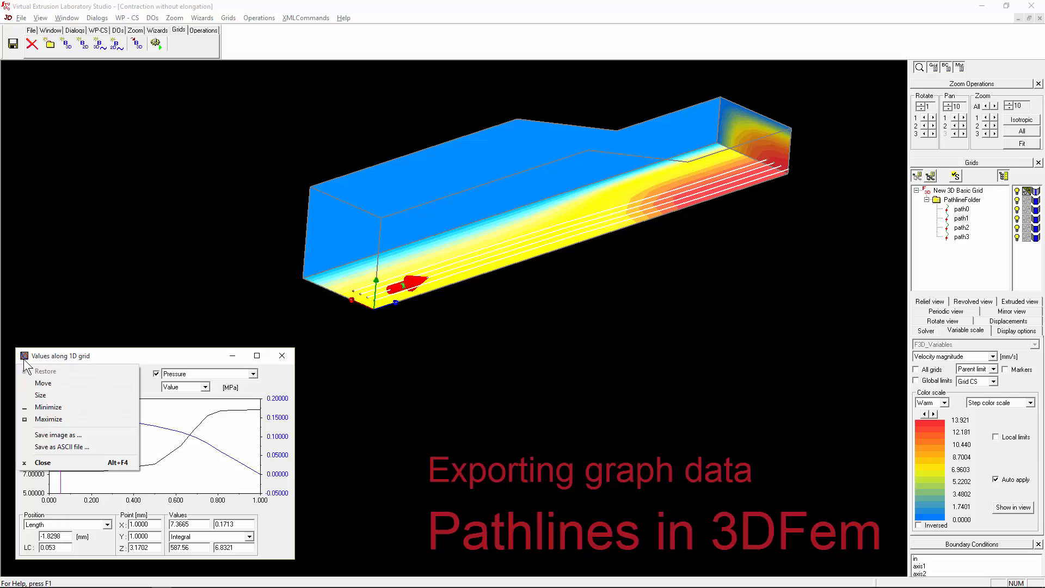
click(58, 446)
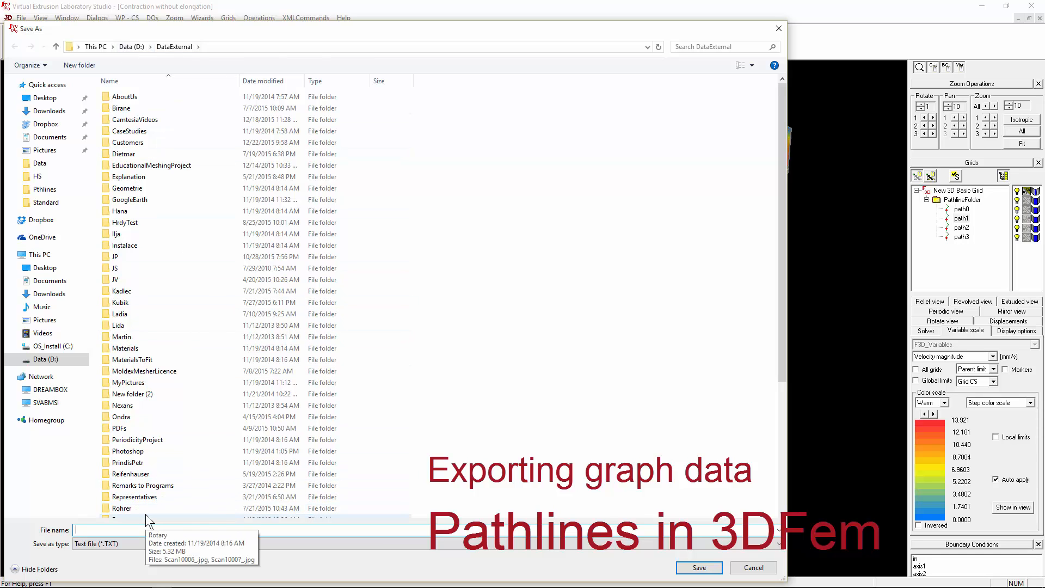
text(tril)
key(Return)
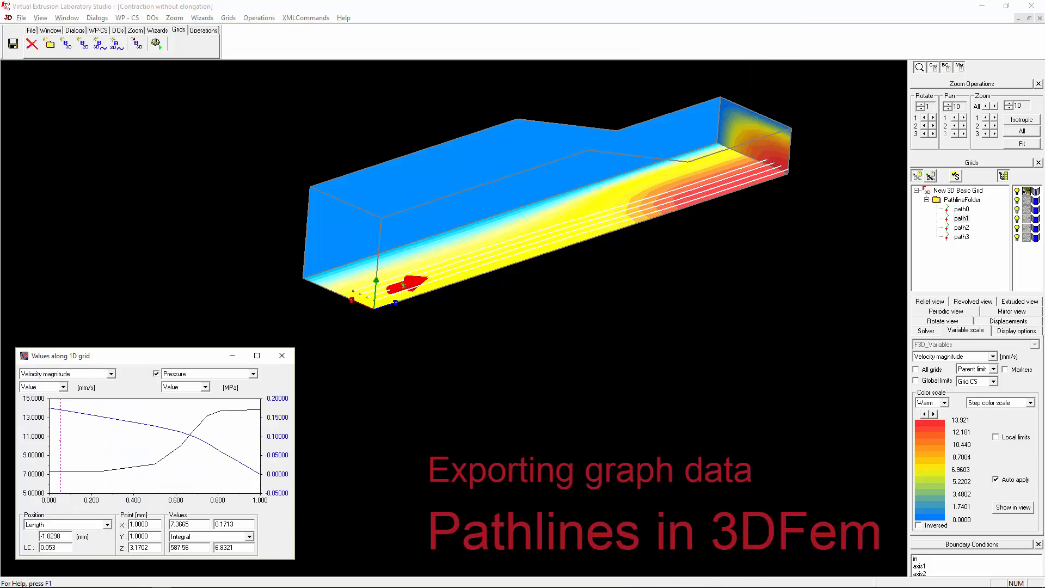
Open tri.TXT from the recent files in File Explorer, examine its variable legend and value table, and close both windows
key(super+e)
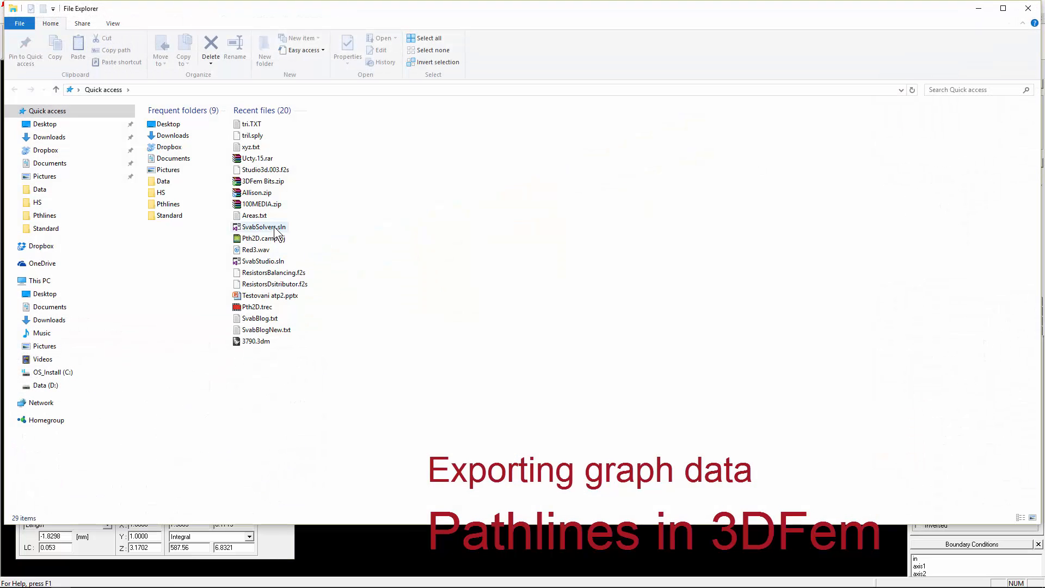
double_click(257, 126)
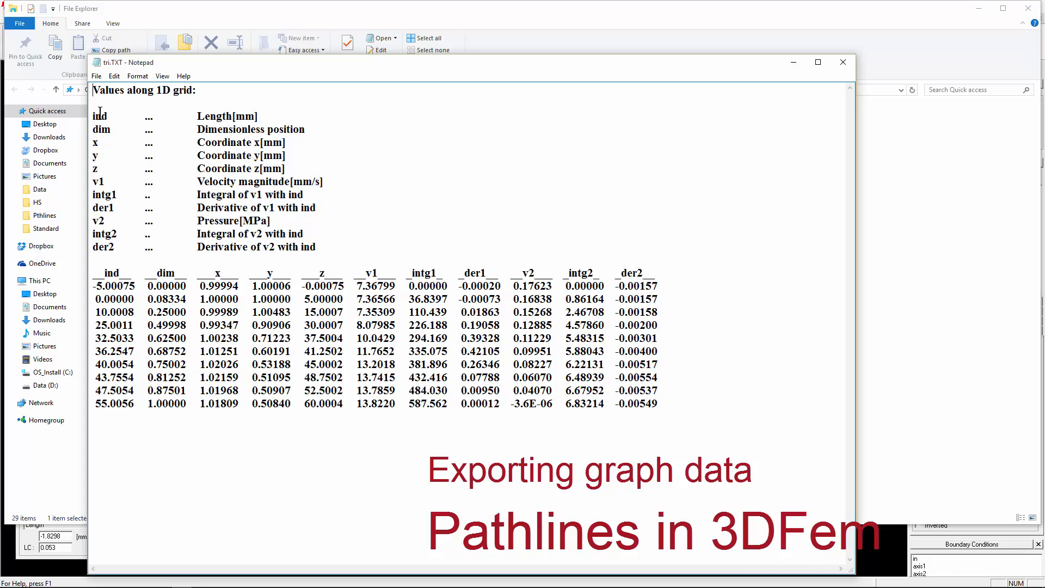
drag(107, 116, 683, 277)
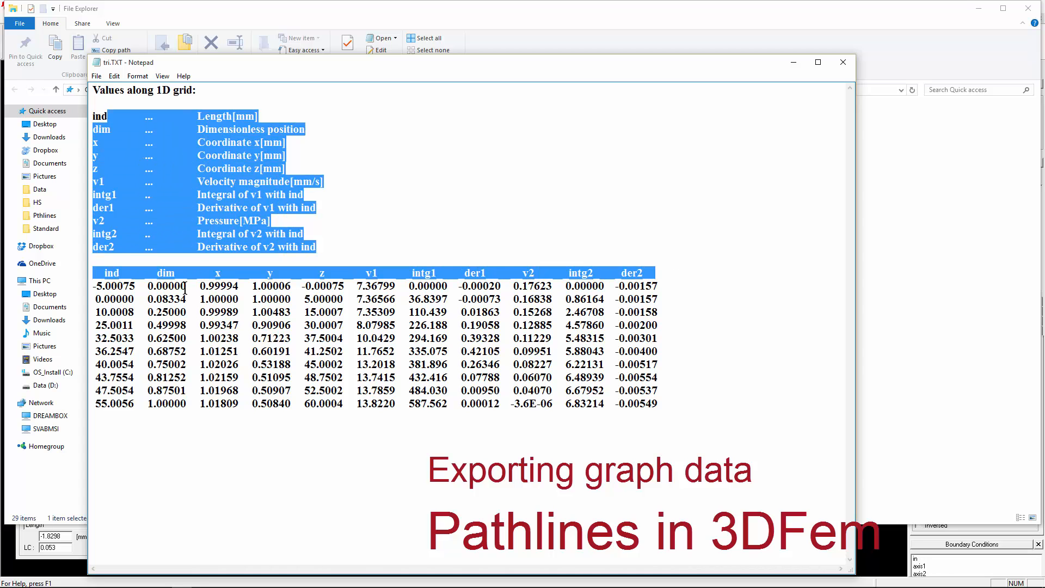
drag(111, 286, 547, 332)
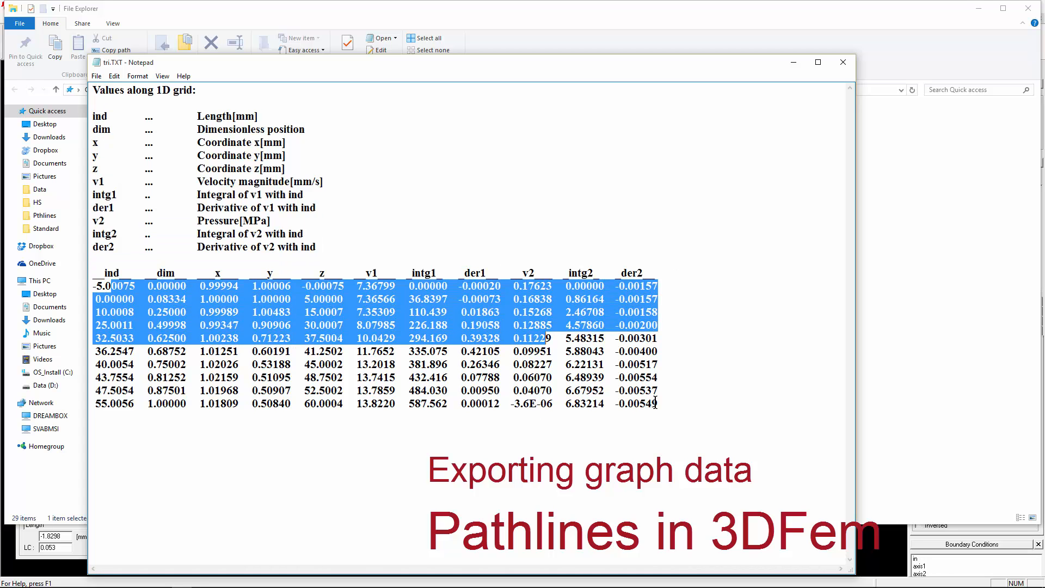
drag(656, 403, 77, 275)
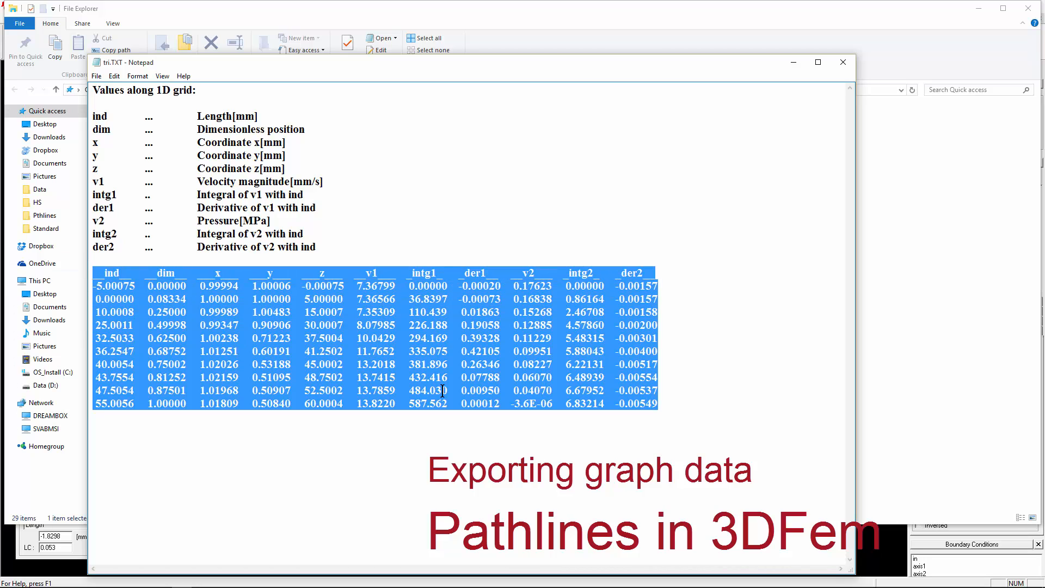
click(842, 62)
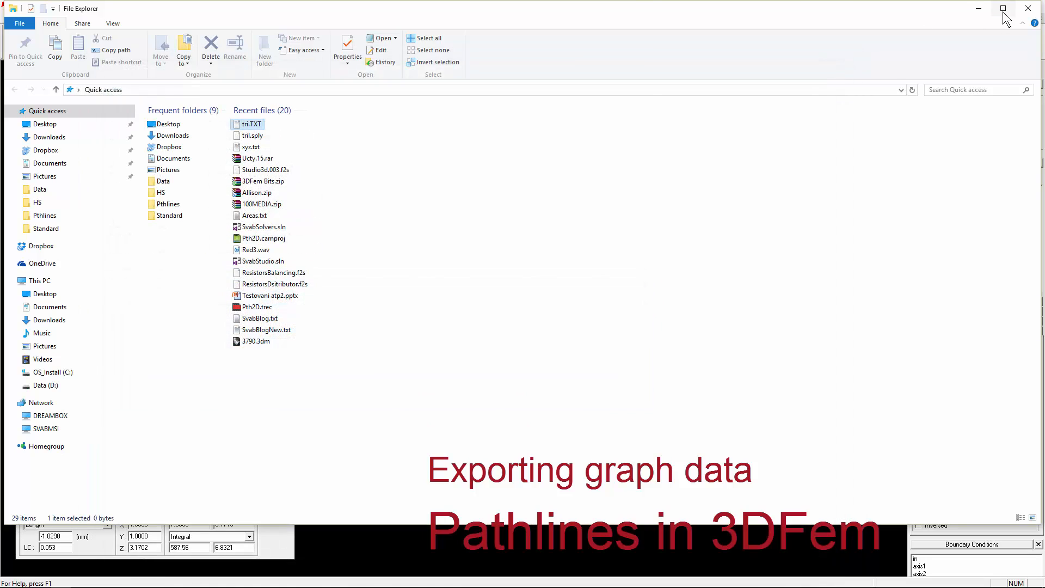
click(1028, 10)
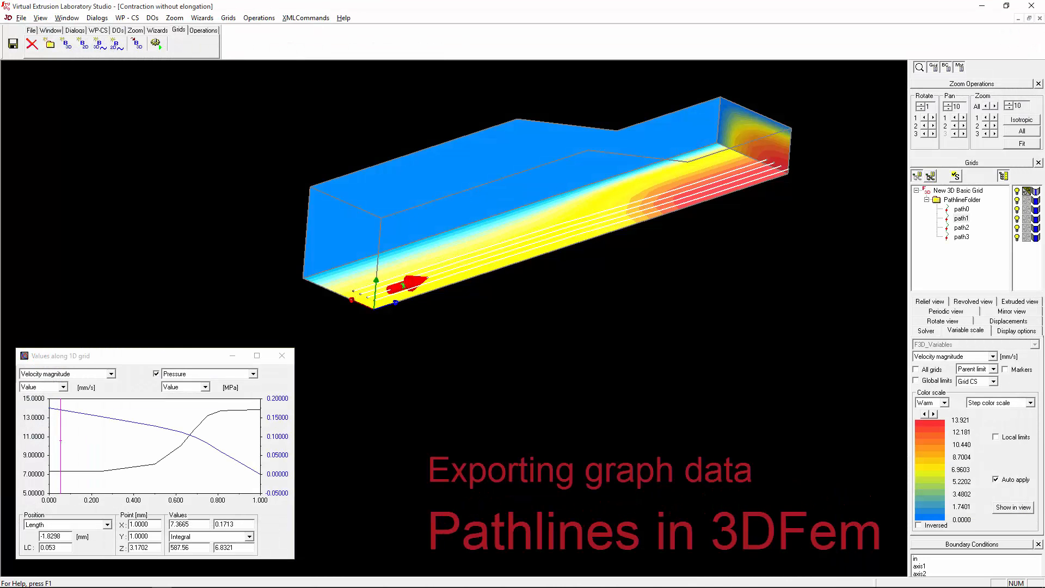
Select path0 and locate the command for exporting grid data to a file
click(973, 219)
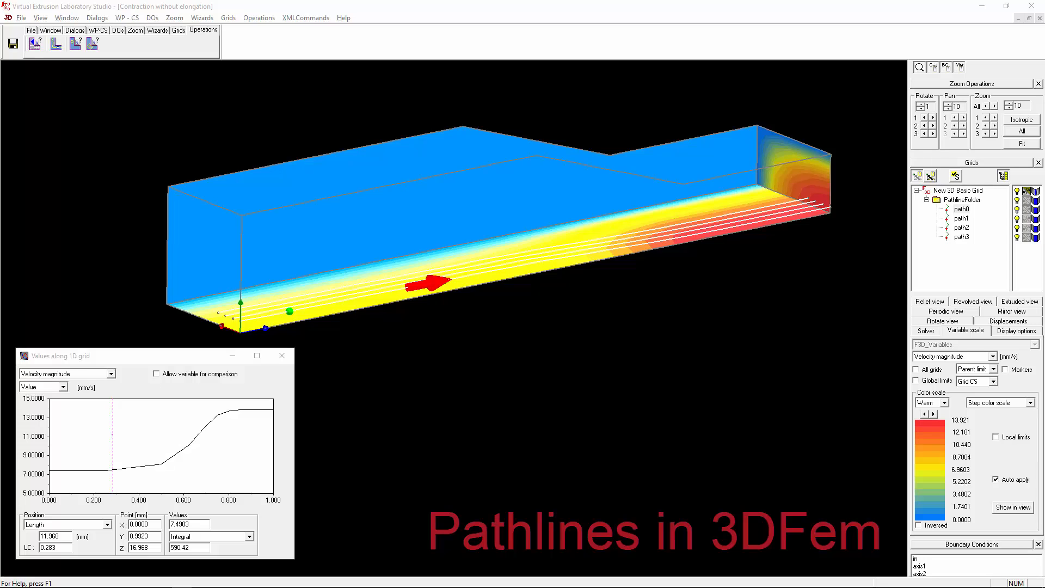
click(914, 229)
mouse_move(664, 234)
middle_down()
mouse_move(702, 248)
mouse_move(673, 239)
middle_up()
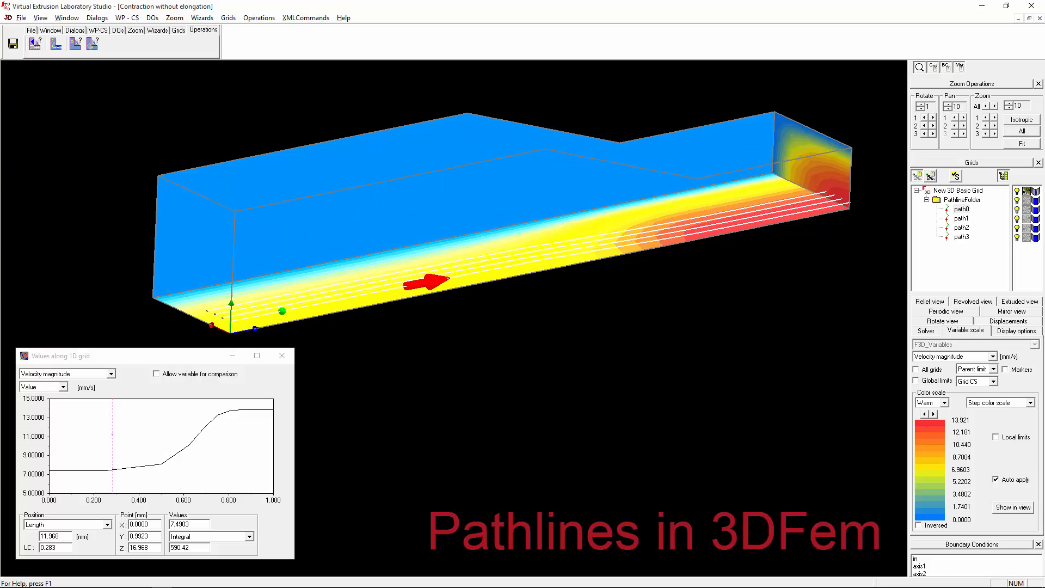
click(961, 209)
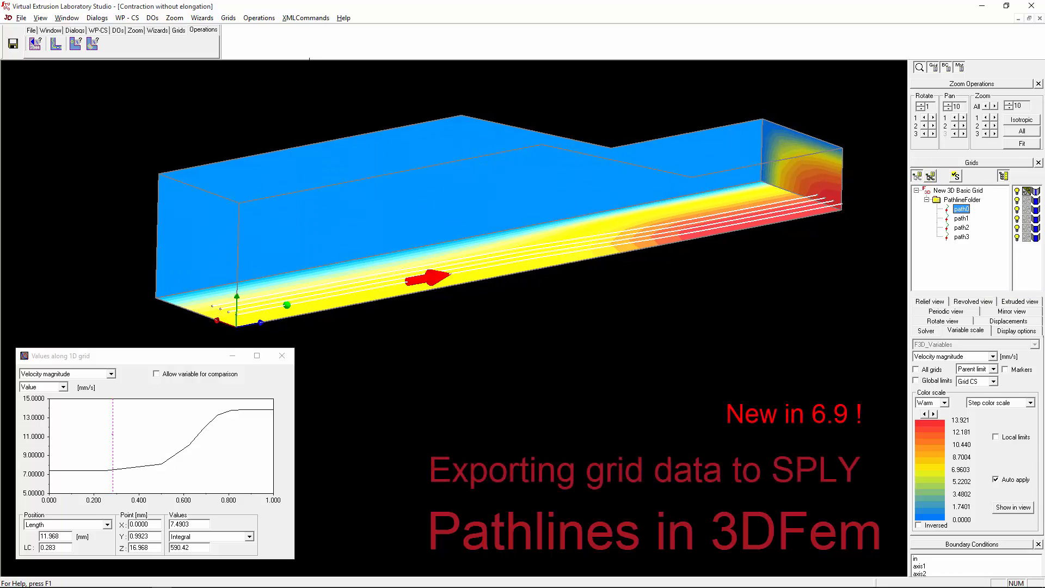
click(306, 18)
mouse_move(333, 118)
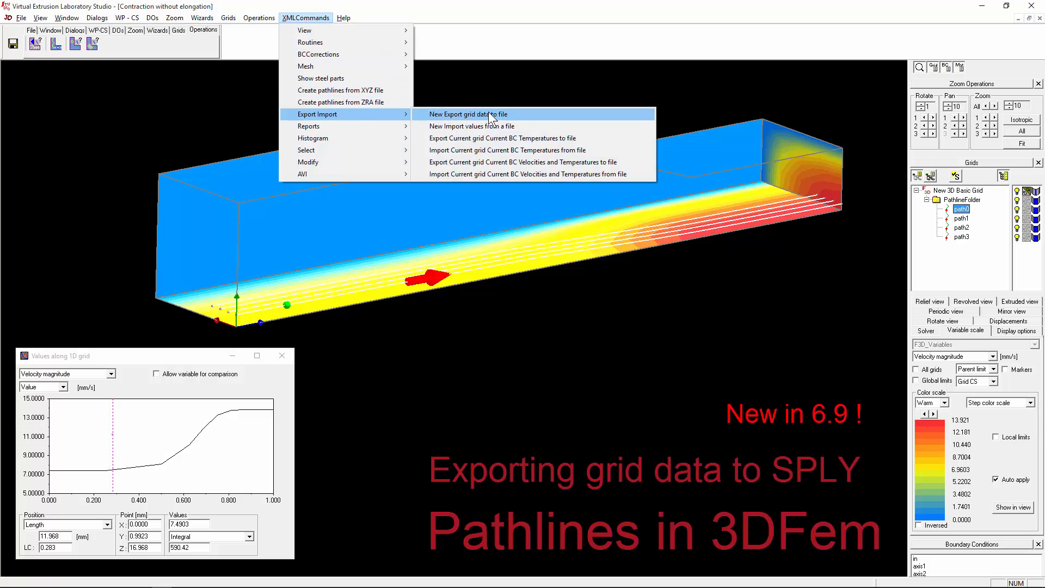
click(618, 337)
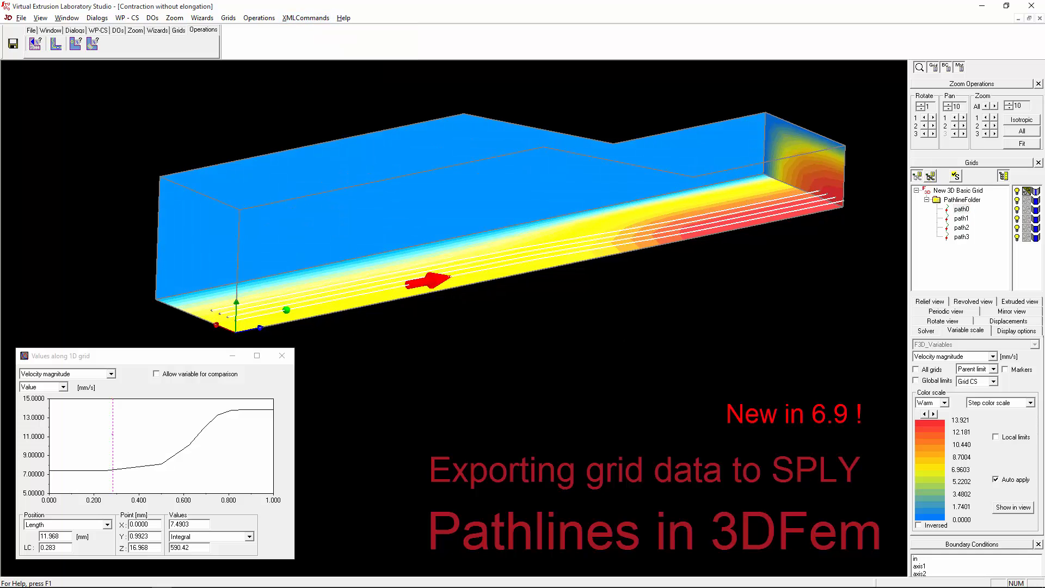
Open SPLYHeader.txt from the Compuplast 6.9 folder in File Explorer and find the GridValues element definition
key(alt+Tab)
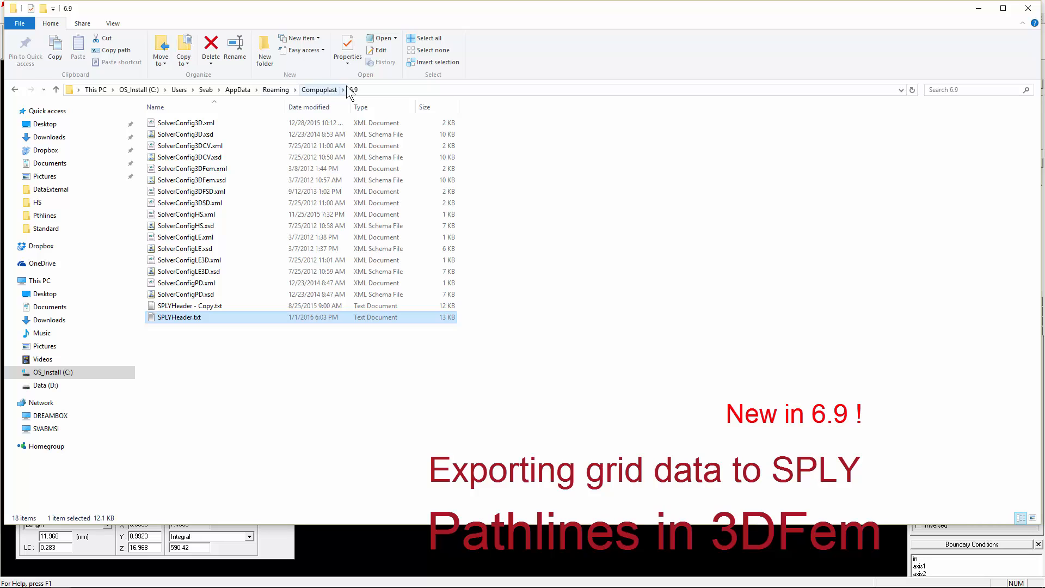
double_click(179, 317)
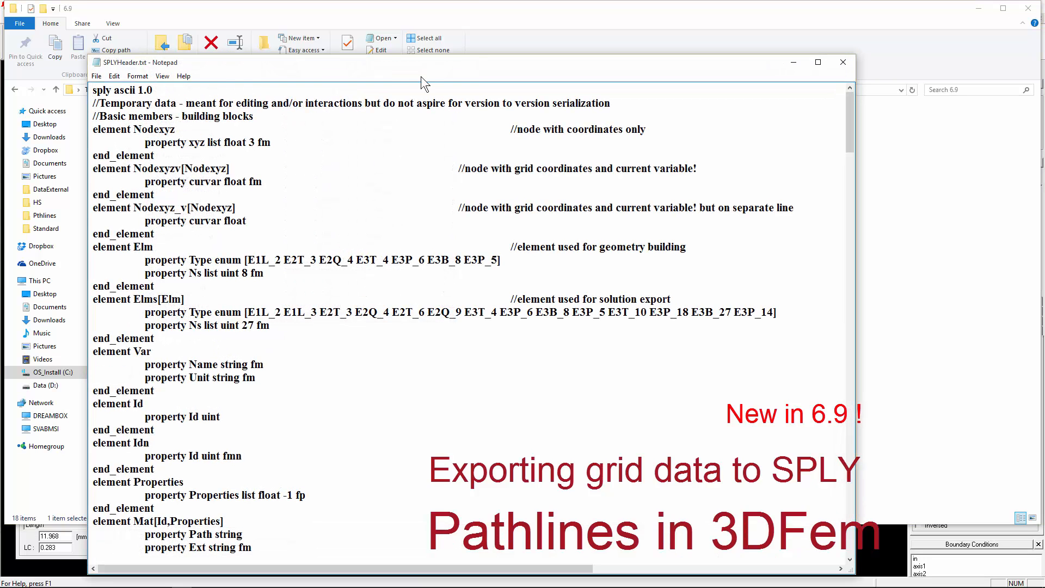
drag(437, 62, 543, 22)
key(ctrl+f)
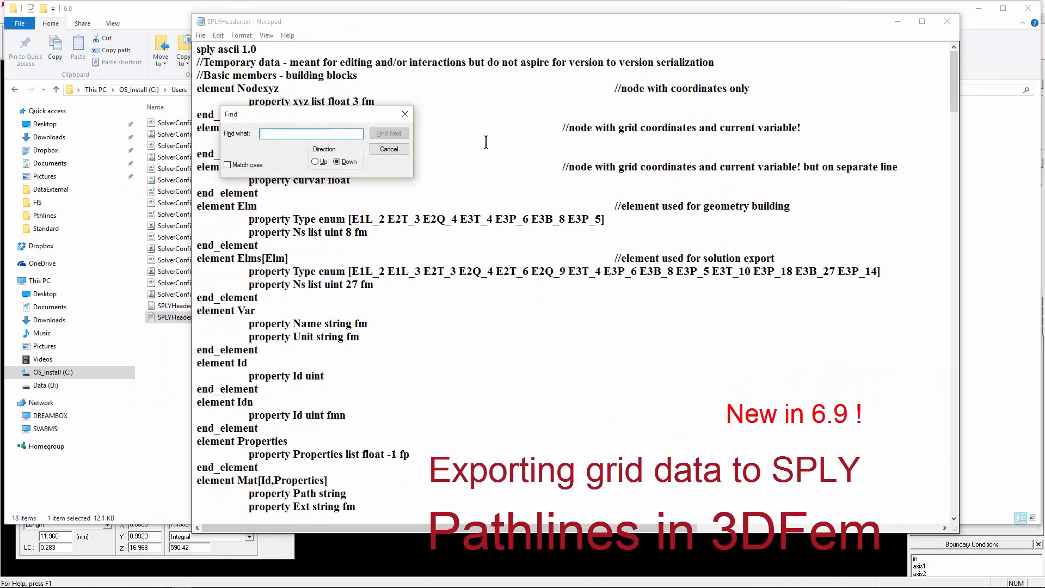
text(GridVu)
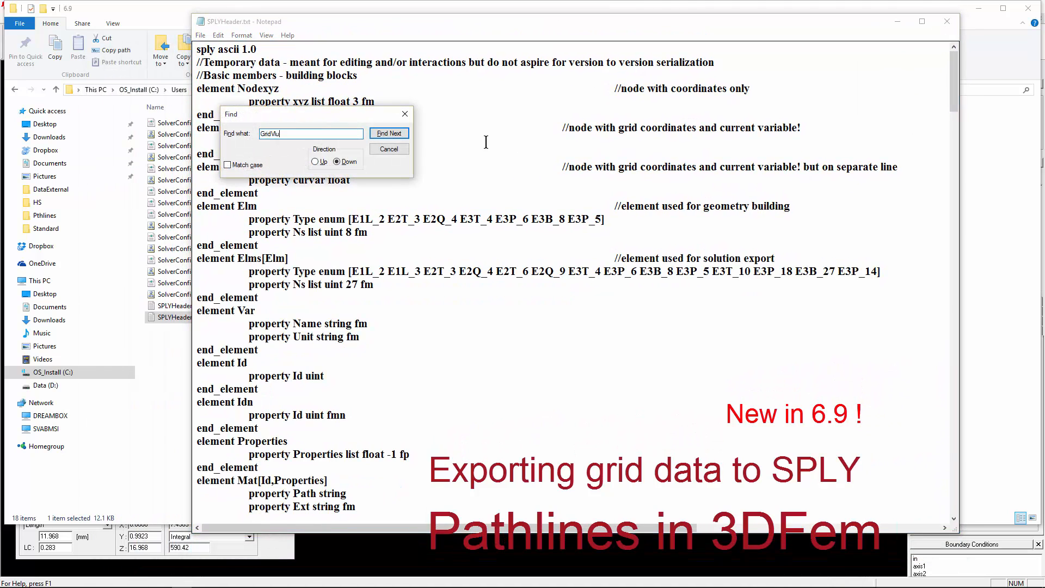
text(es)
key(Escape)
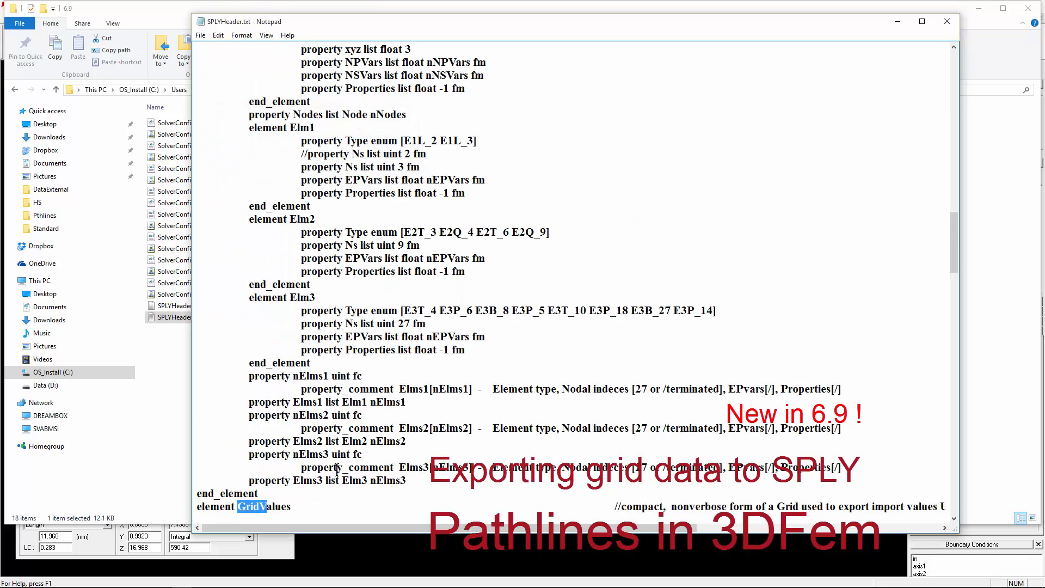
Examine the GridValues definition in SPLYHeader.txt, including the NPVars and NSVars lists and the Pressure|StressMag secondary variable entry
click(337, 467)
scroll(327, 466, down, 5)
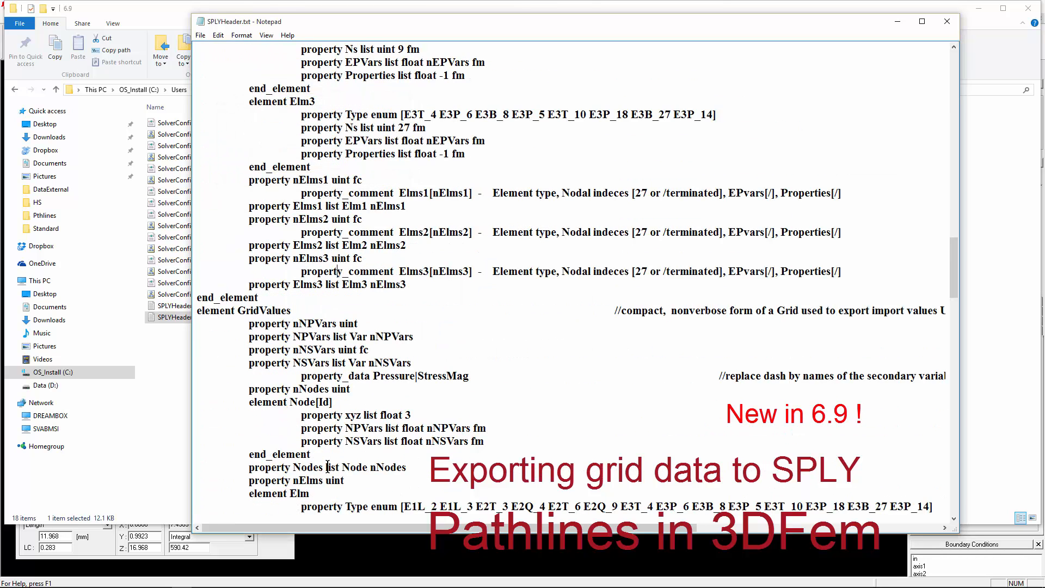
scroll(254, 411, down, 2)
drag(261, 237, 326, 479)
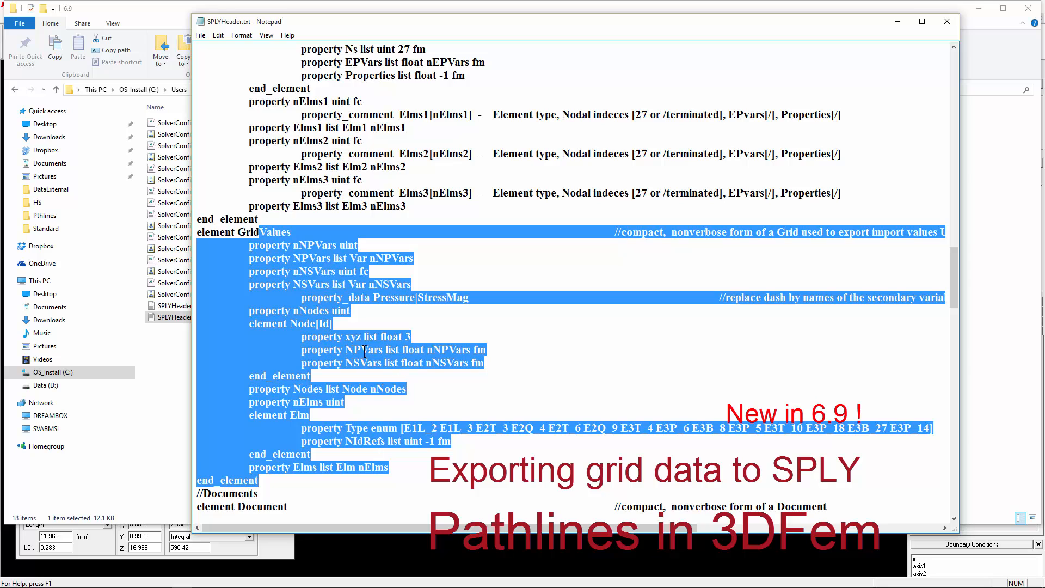
click(348, 298)
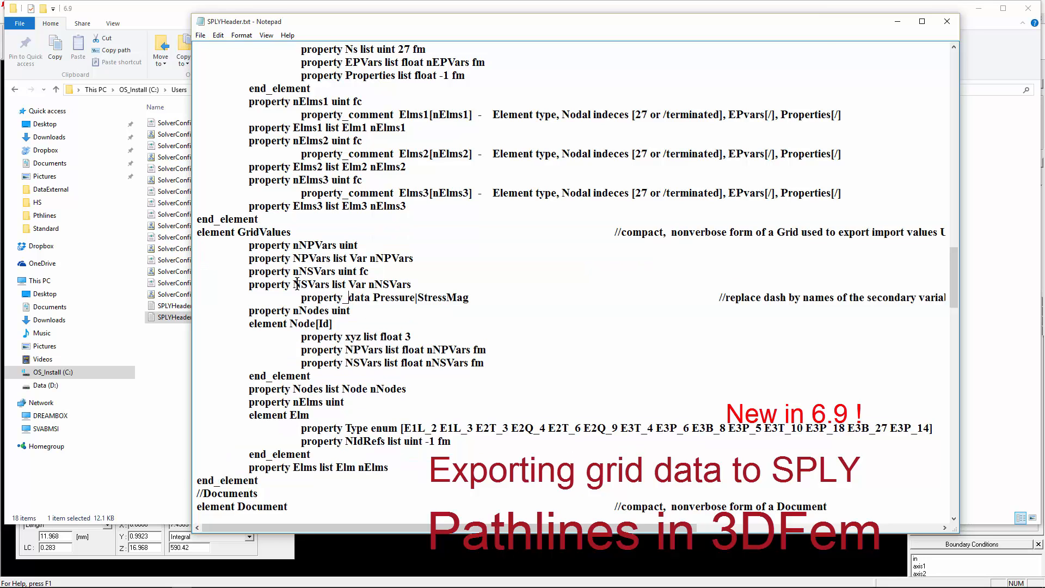
drag(293, 285, 463, 297)
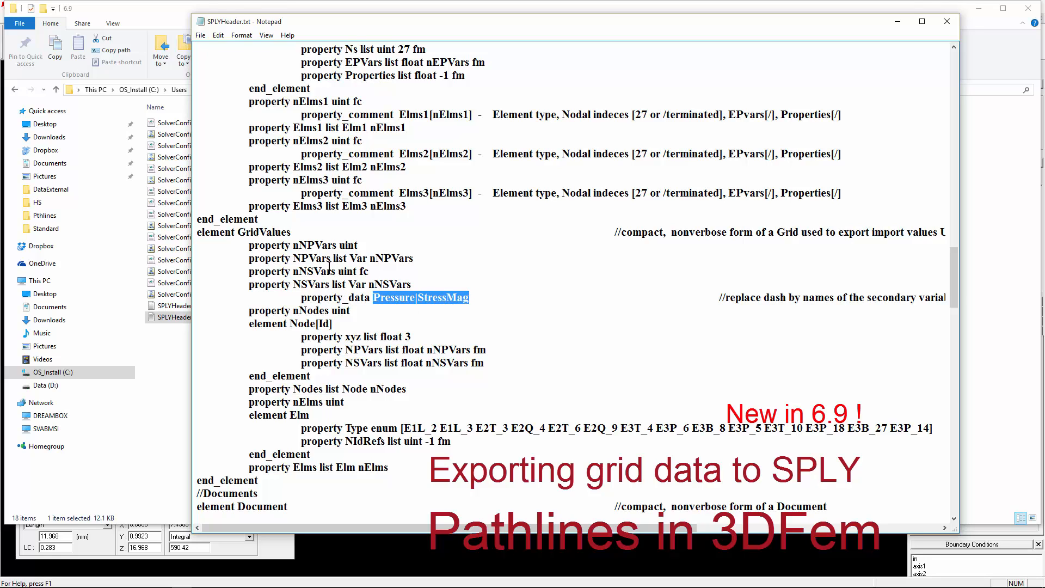
drag(293, 258, 405, 259)
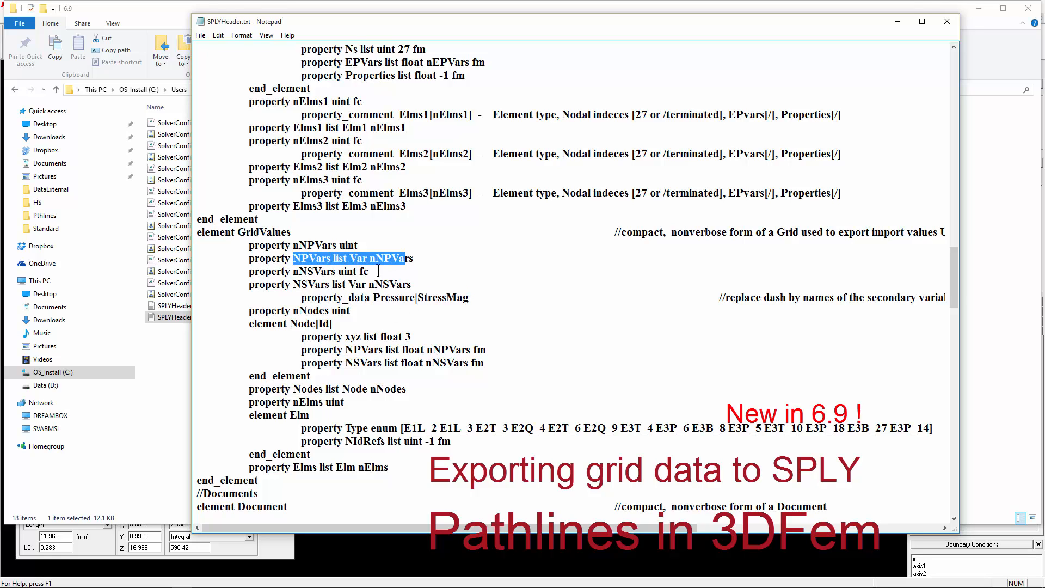
drag(307, 271, 378, 299)
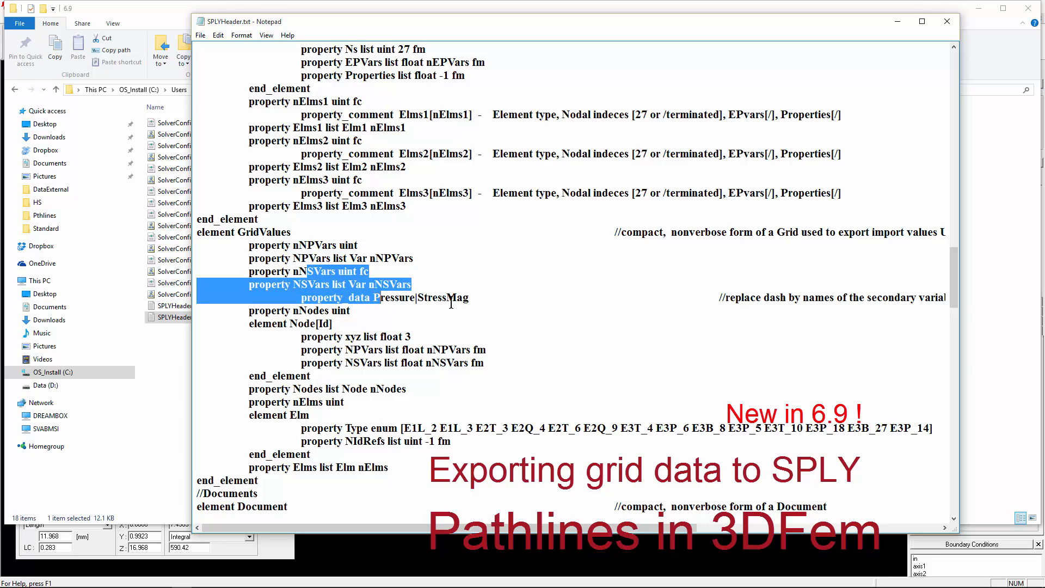
click(466, 297)
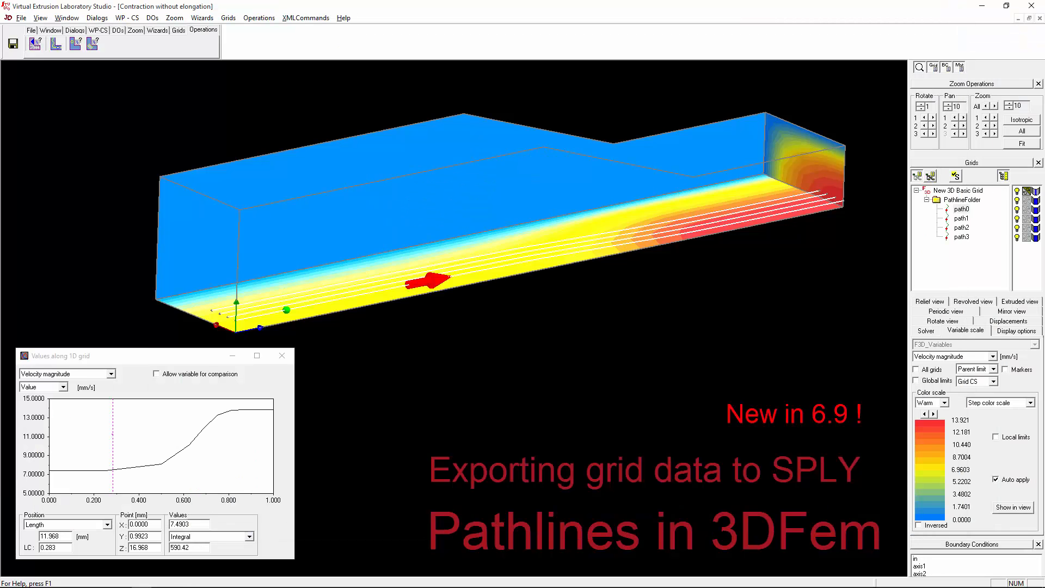
Select path0, look up the grid export command, and examine the primary and secondary variable lists in tril.sply
click(961, 209)
click(315, 17)
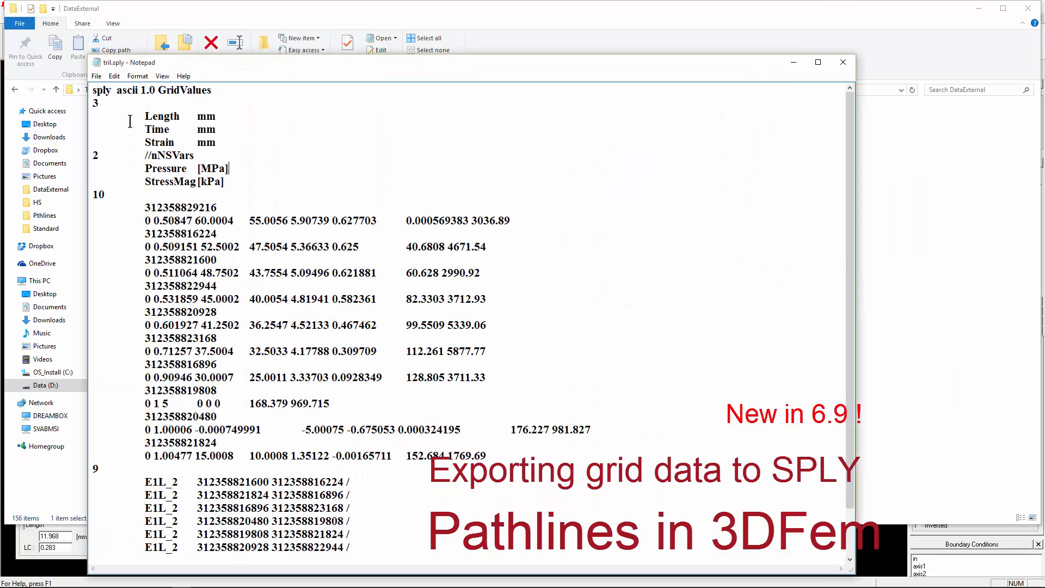
drag(138, 116, 236, 142)
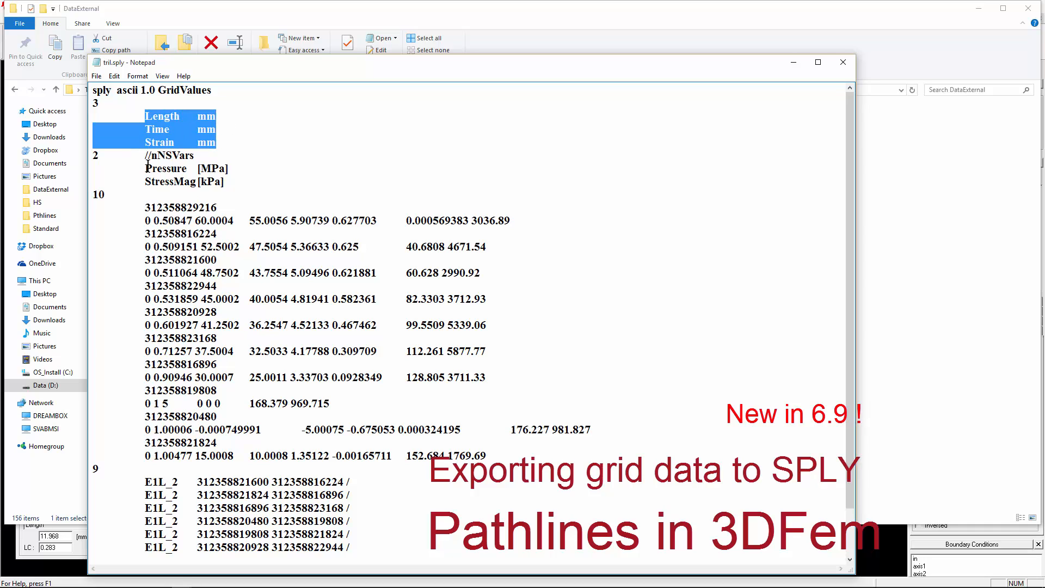
drag(145, 169, 244, 179)
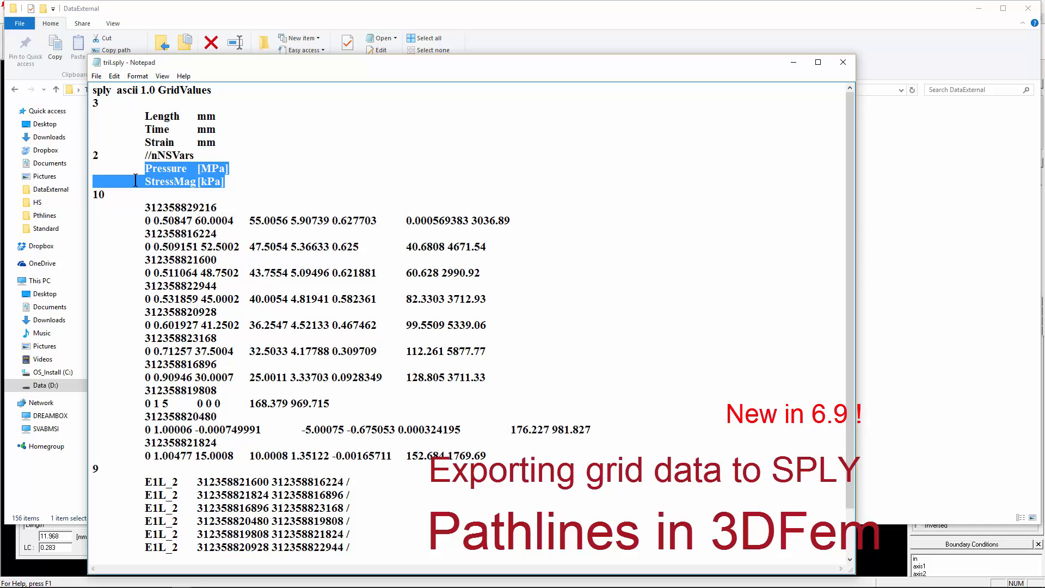
Examine the identifiers, coordinates and variable values of the first two node records in tril.sply, and close the file
drag(145, 207, 222, 207)
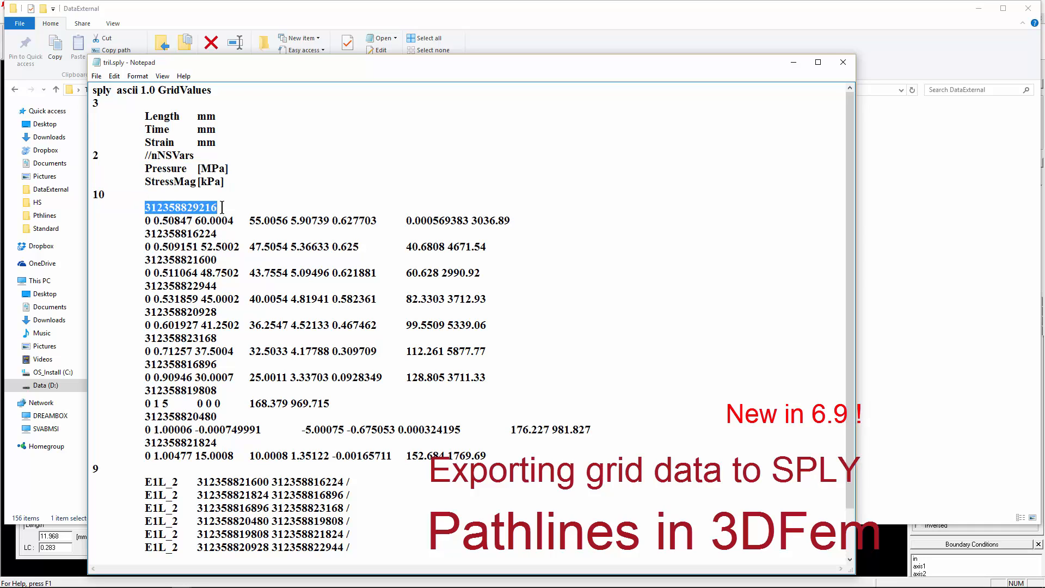
drag(145, 221, 236, 220)
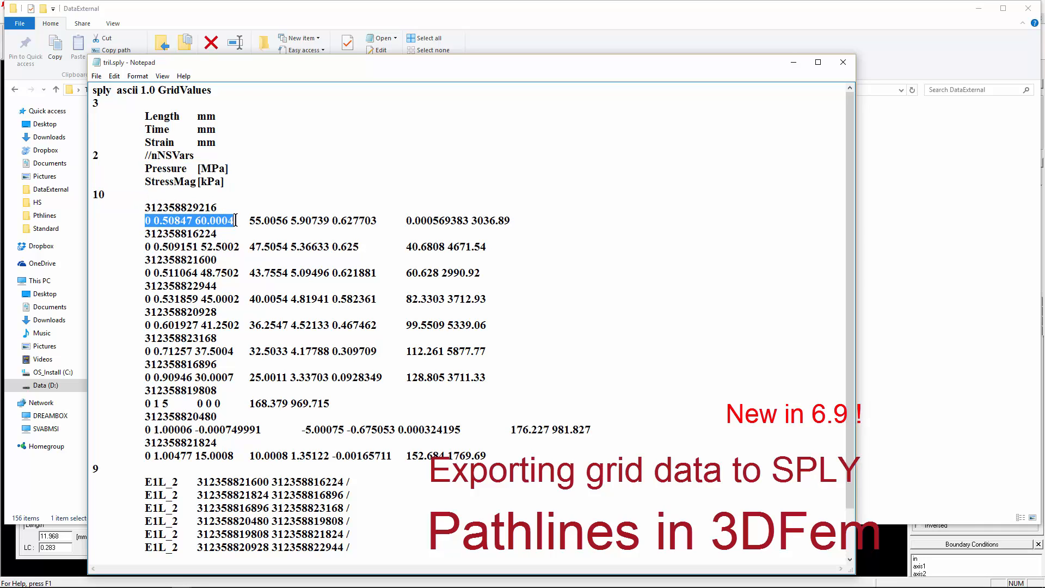
click(252, 221)
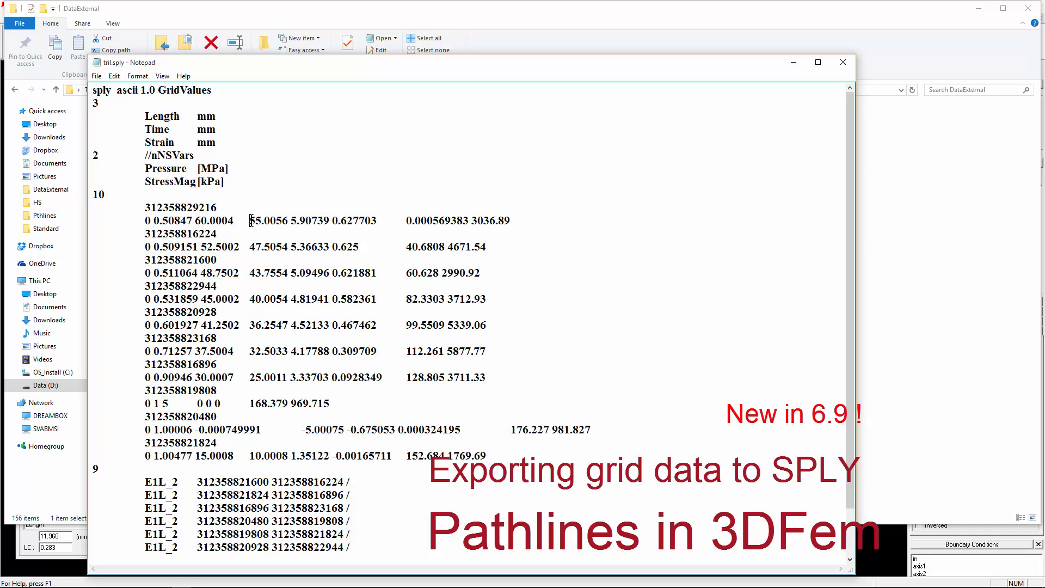
drag(251, 221, 561, 229)
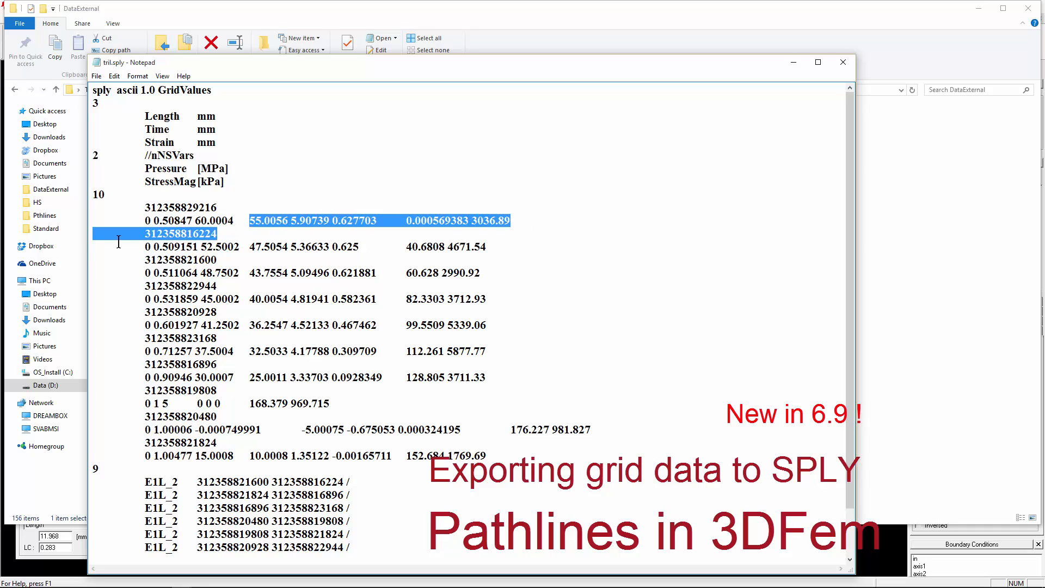
drag(119, 241, 511, 220)
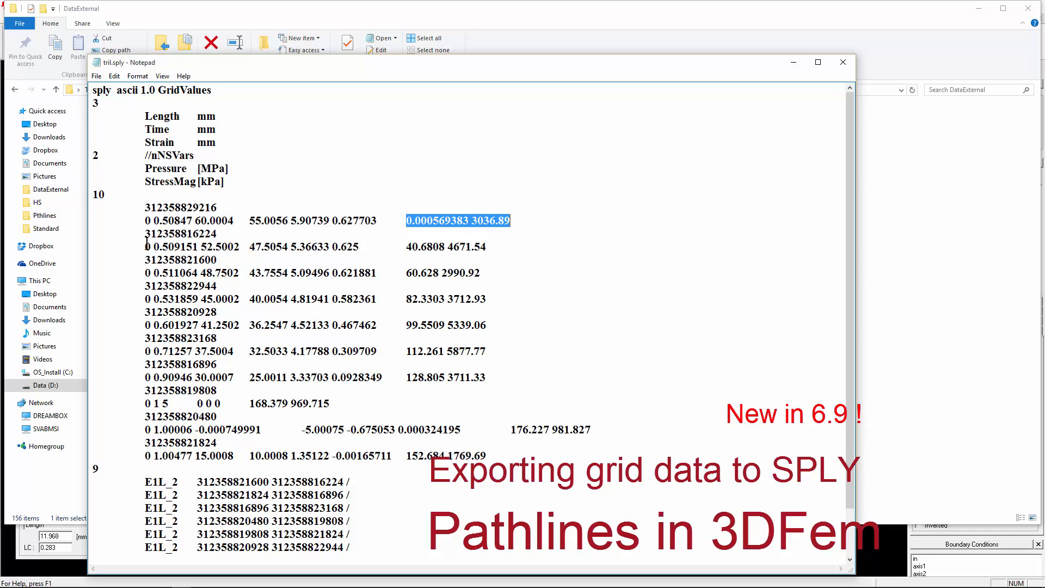
drag(145, 234, 238, 233)
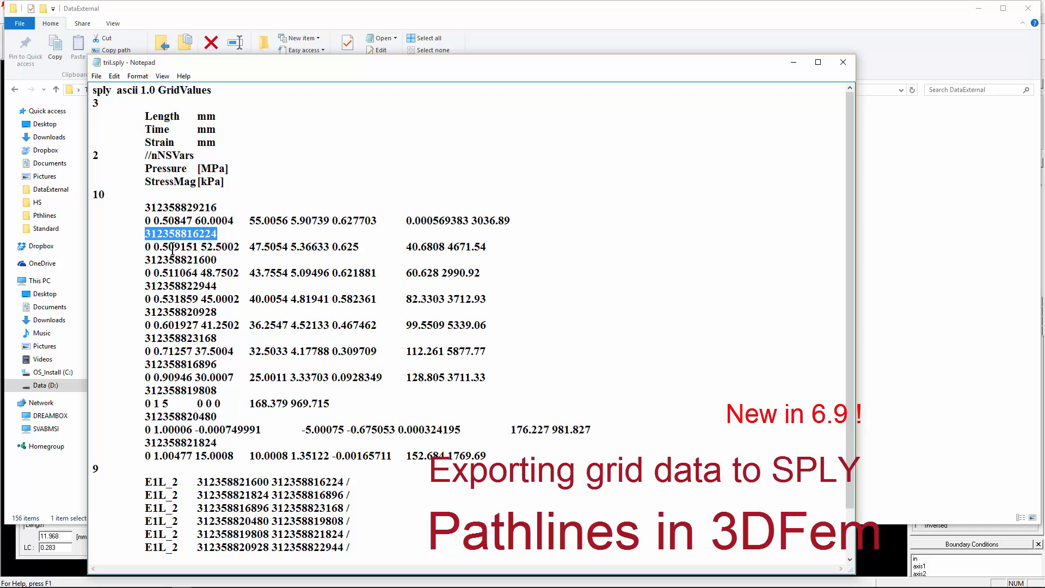
drag(146, 246, 486, 249)
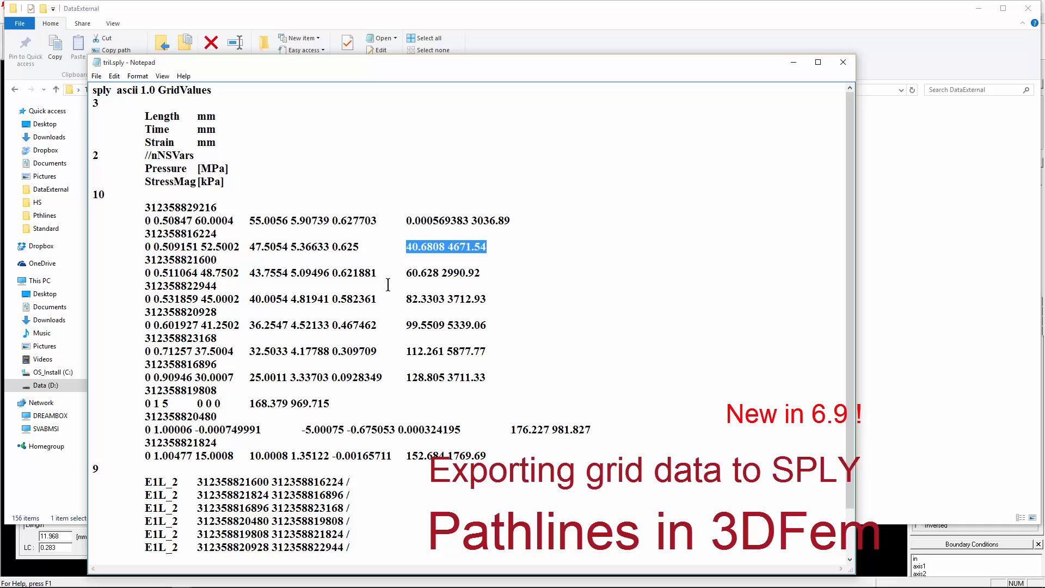
click(843, 64)
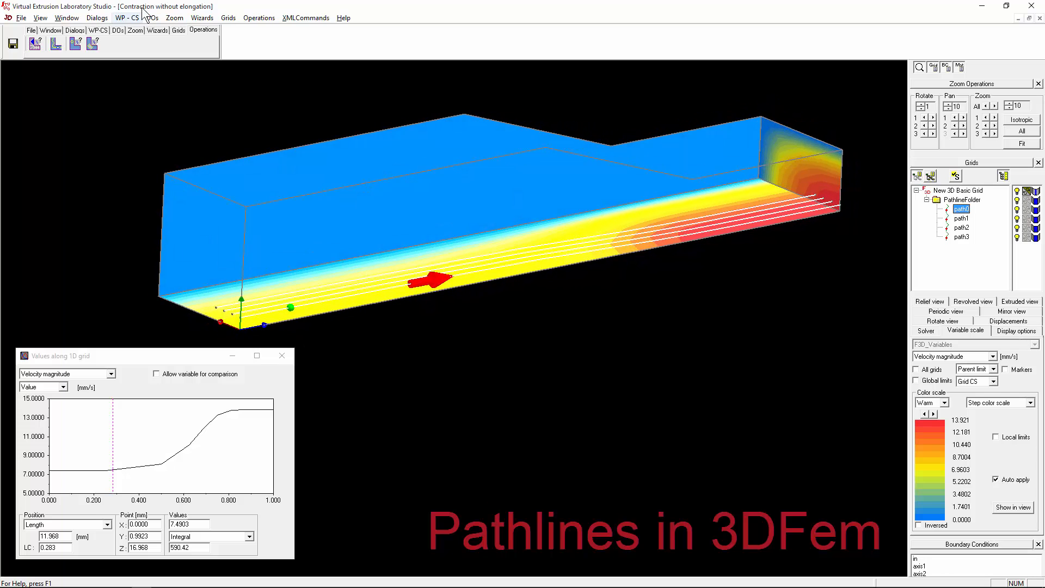
Clear the path0 selection and mirror the New 3D Basic Grid view across the X and Y planes
click(119, 30)
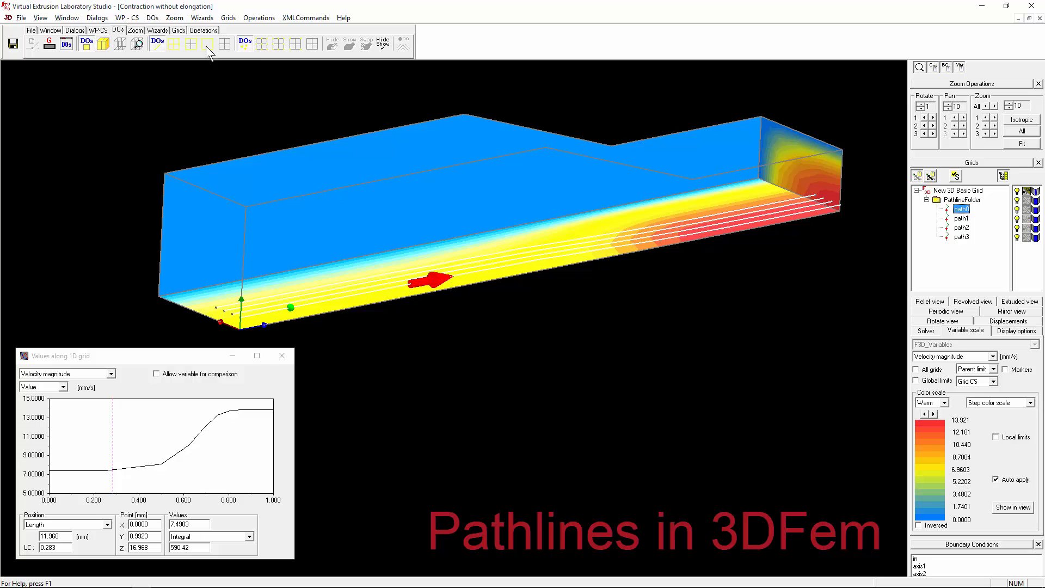
click(224, 43)
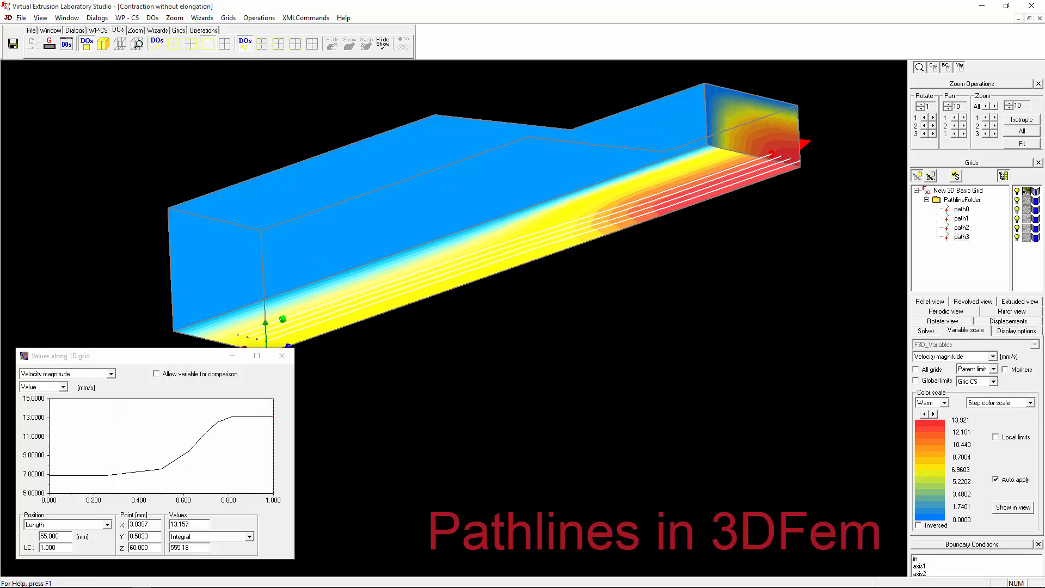
middle_drag(523, 251, 542, 193)
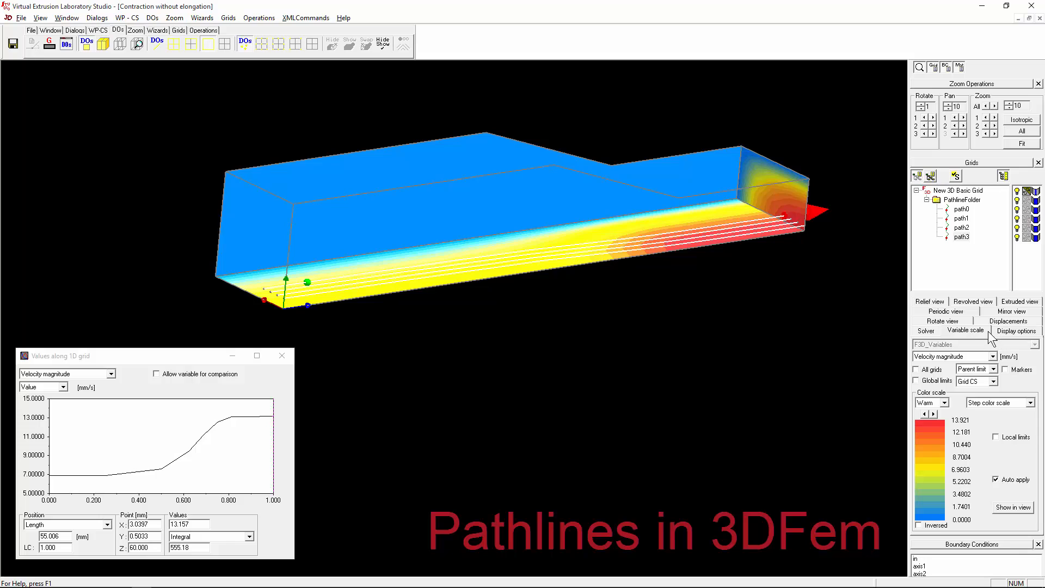
click(964, 192)
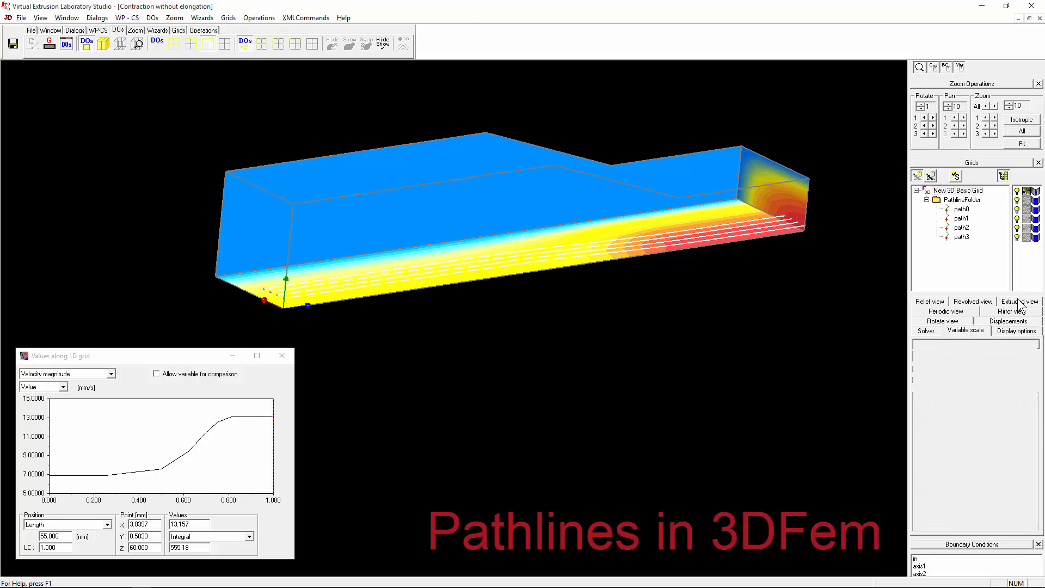
click(1010, 312)
click(934, 345)
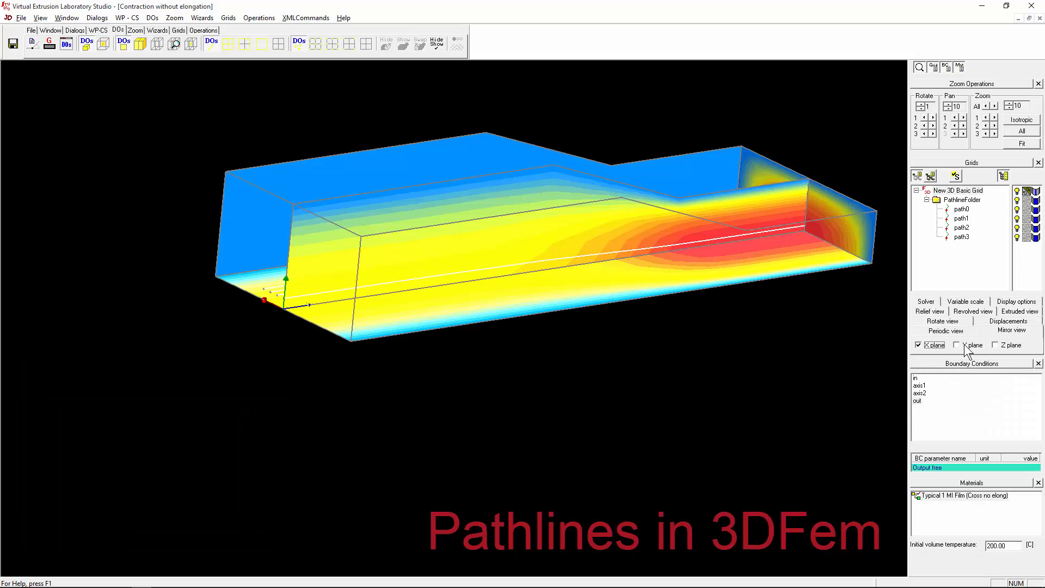
click(964, 344)
middle_drag(444, 387, 600, 382)
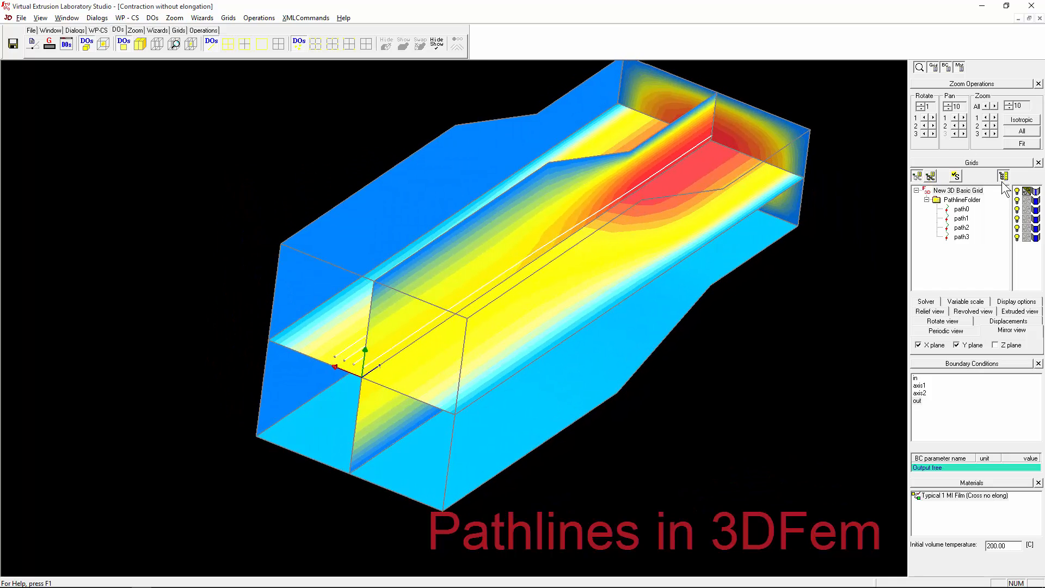
Mirror the pathlines in PathlineFolder across the X and Y planes to match the mirrored grid
click(971, 201)
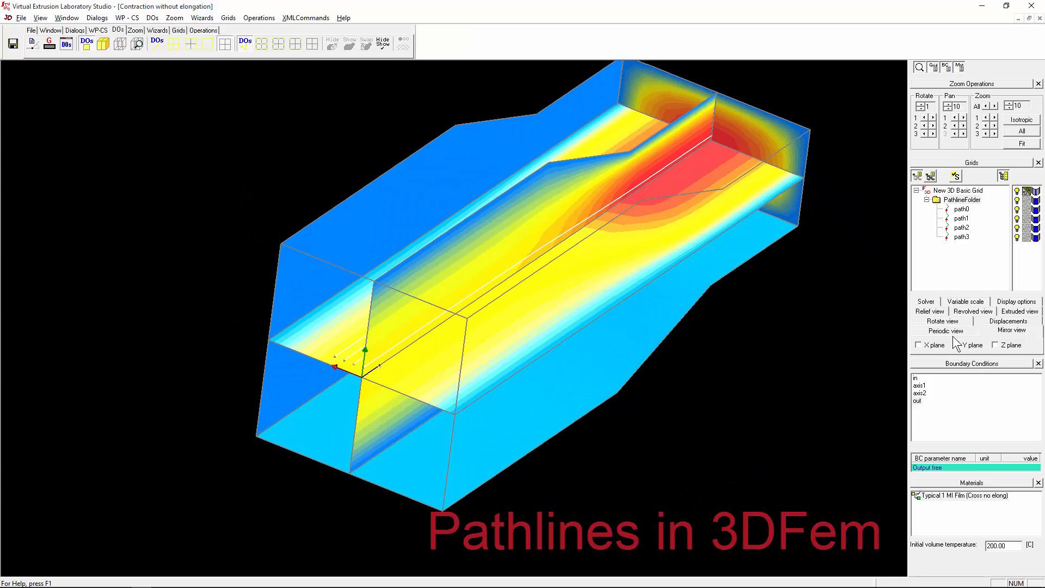
click(973, 347)
click(974, 345)
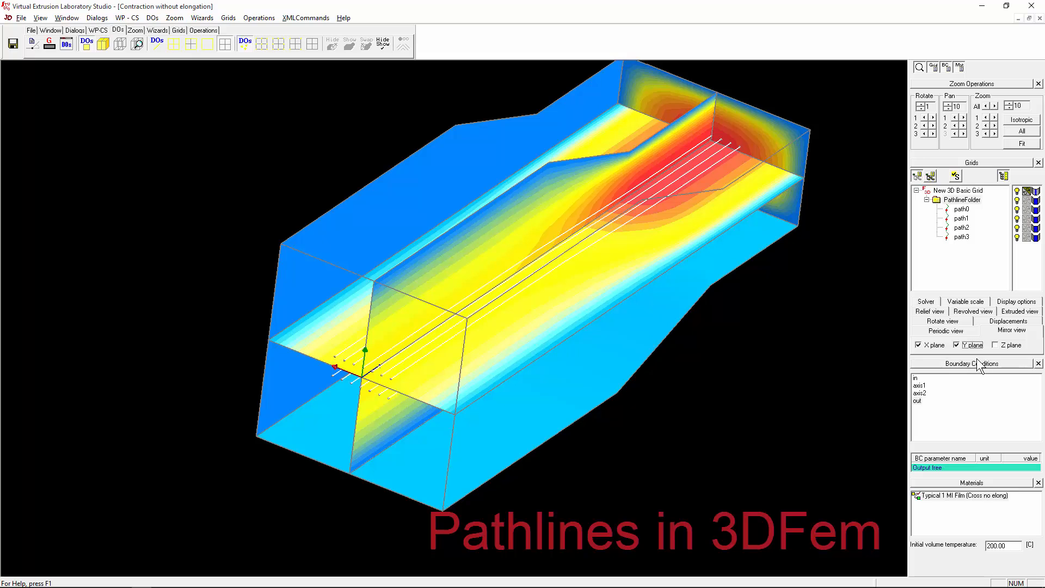
click(961, 200)
middle_drag(589, 323, 515, 315)
click(961, 199)
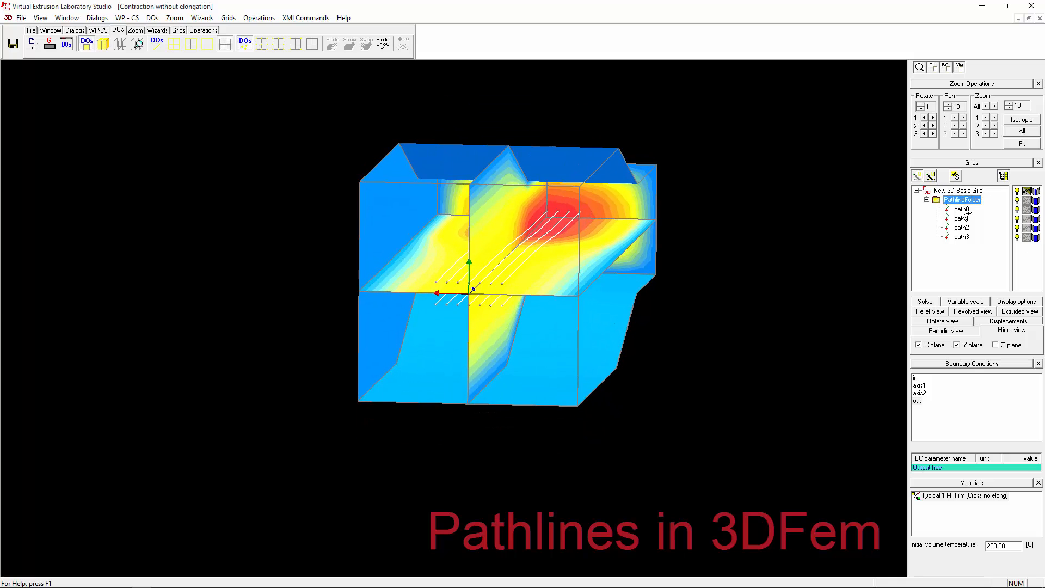
Display the velocity magnitude graph along path0 and move the position marker to about 29 mm along its length
double_click(963, 211)
middle_drag(621, 334, 566, 344)
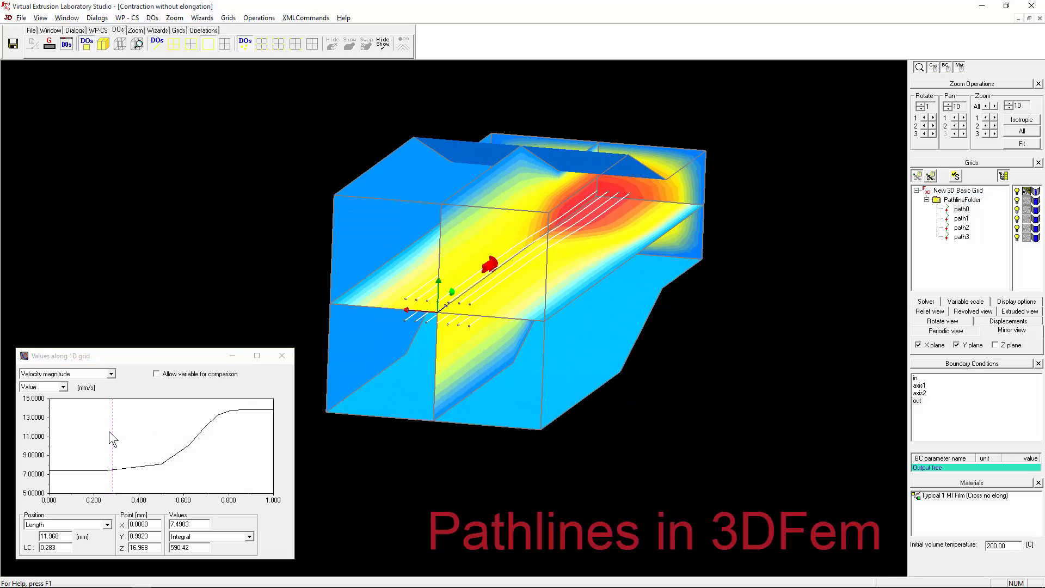
drag(109, 433, 156, 432)
mouse_move(403, 343)
middle_down()
mouse_move(515, 326)
mouse_move(507, 342)
mouse_move(392, 327)
mouse_move(536, 303)
mouse_move(501, 308)
mouse_move(457, 338)
mouse_move(429, 276)
mouse_move(381, 348)
middle_up()
drag(157, 432, 177, 429)
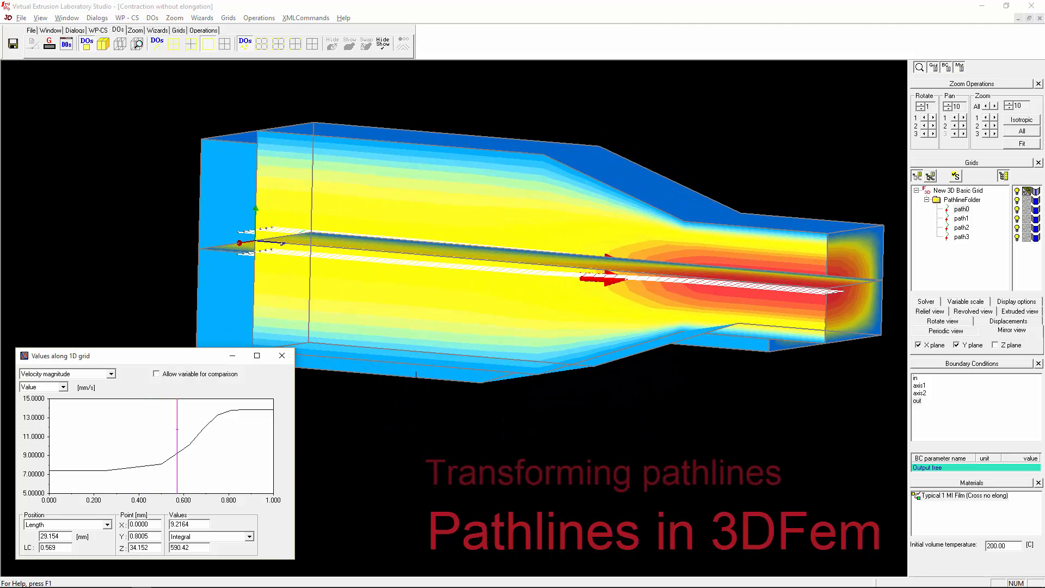
mouse_move(530, 315)
middle_down()
mouse_move(632, 367)
mouse_move(546, 333)
mouse_move(513, 379)
mouse_move(504, 363)
mouse_move(516, 330)
middle_up()
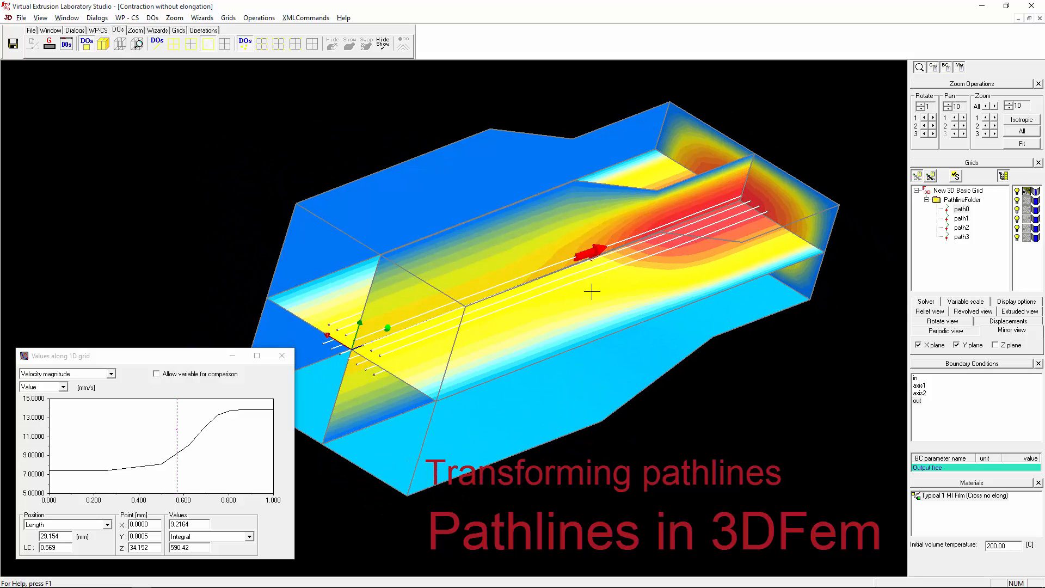
Hide the axis1 and axis2 boundary conditions in the mirrored model to expose the full set of mirrored pathlines inside
middle_drag(592, 292, 539, 209)
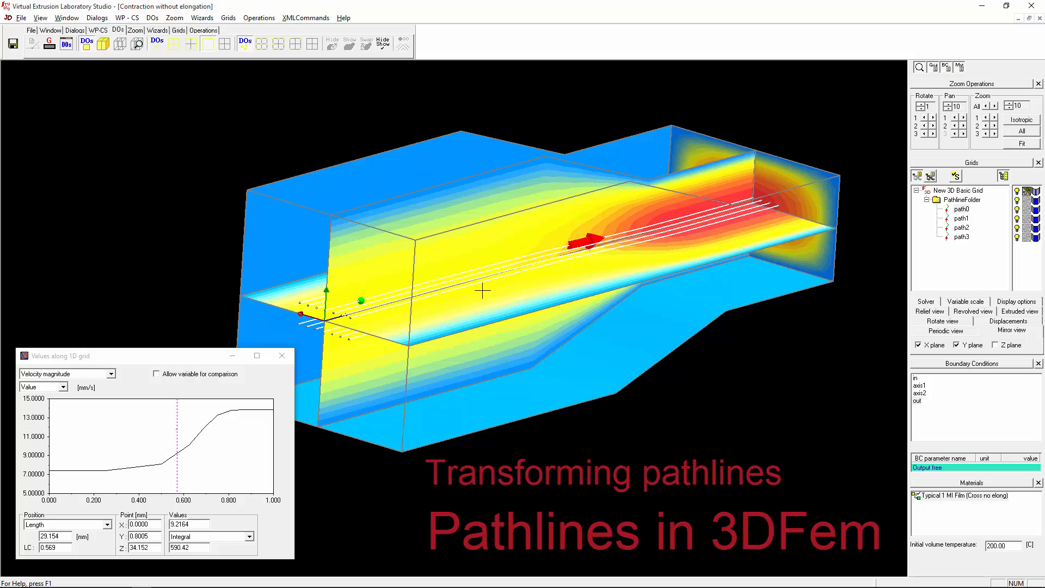
middle_drag(560, 315, 523, 321)
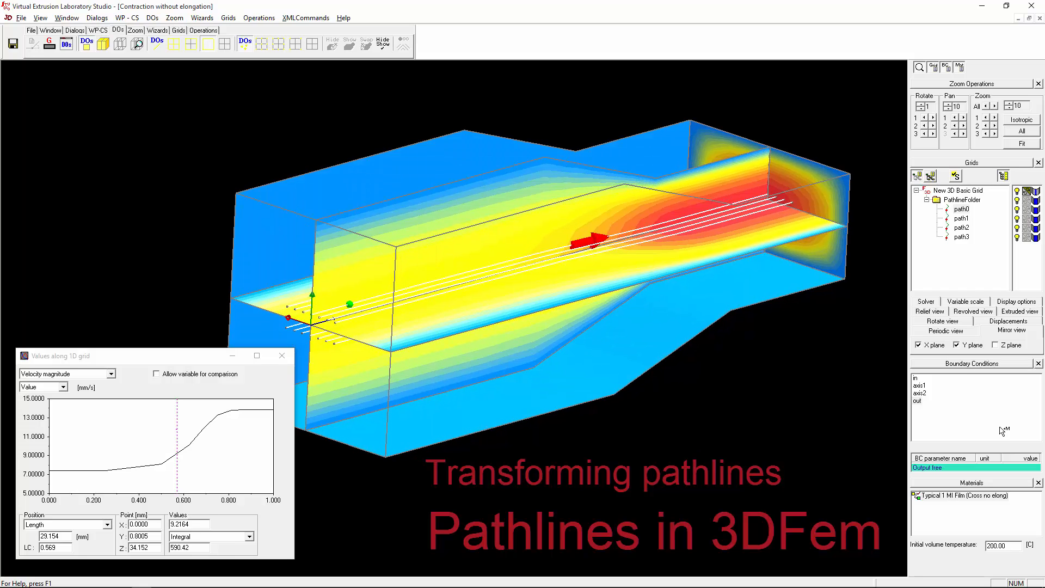
right_click(918, 386)
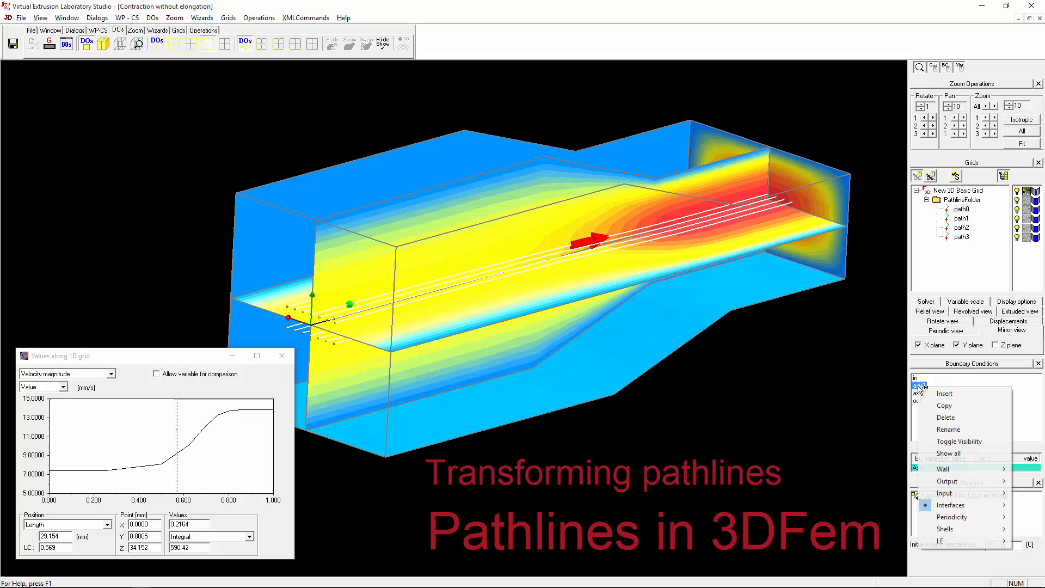
click(955, 442)
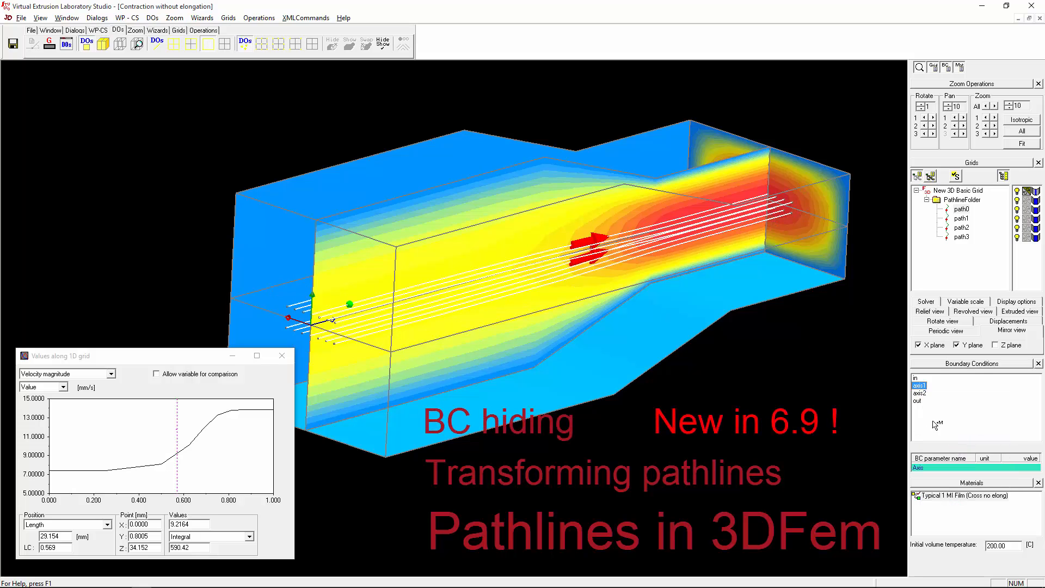
right_click(922, 393)
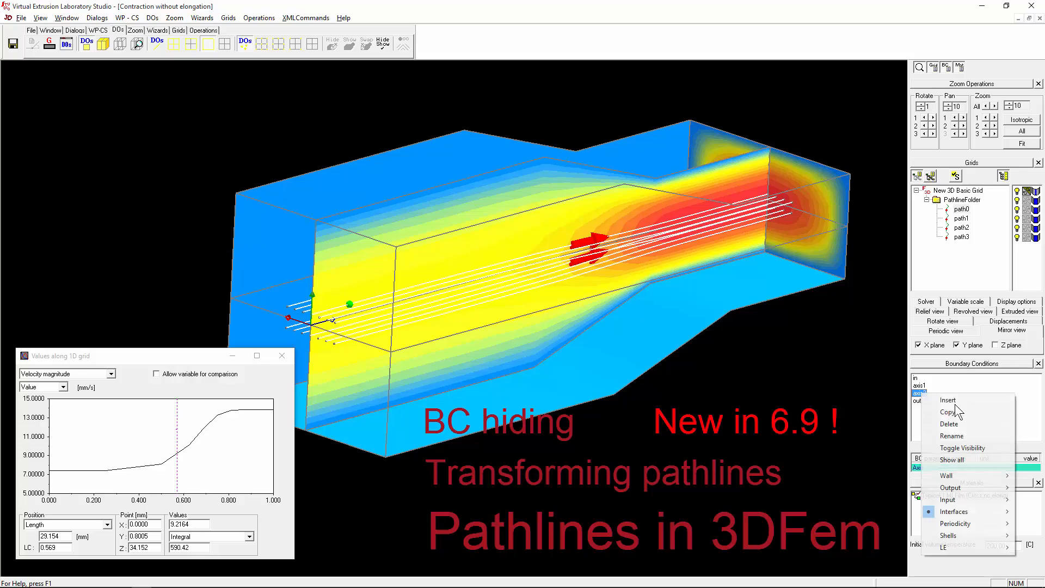
click(952, 448)
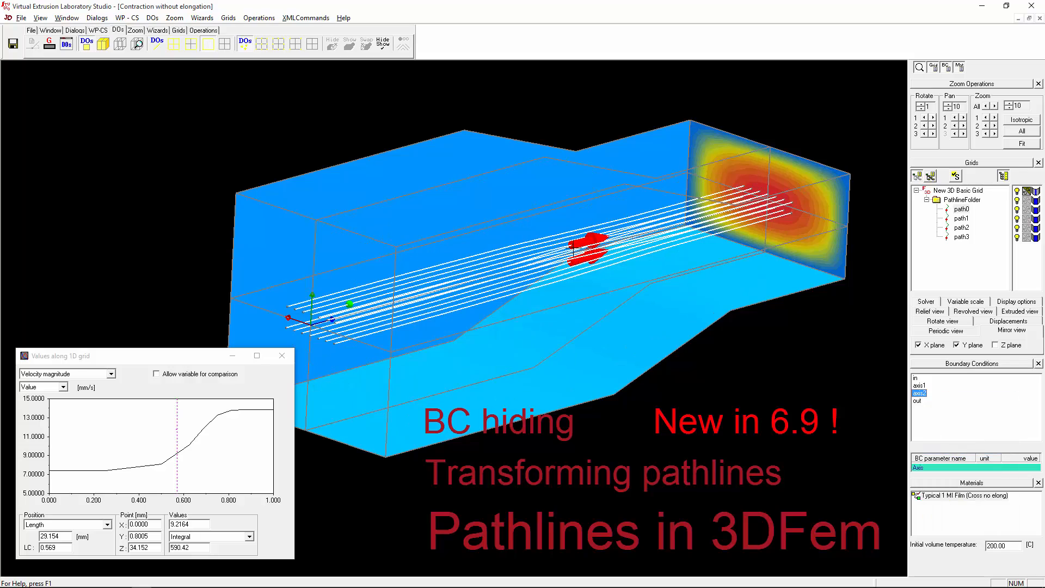
middle_drag(573, 248, 411, 298)
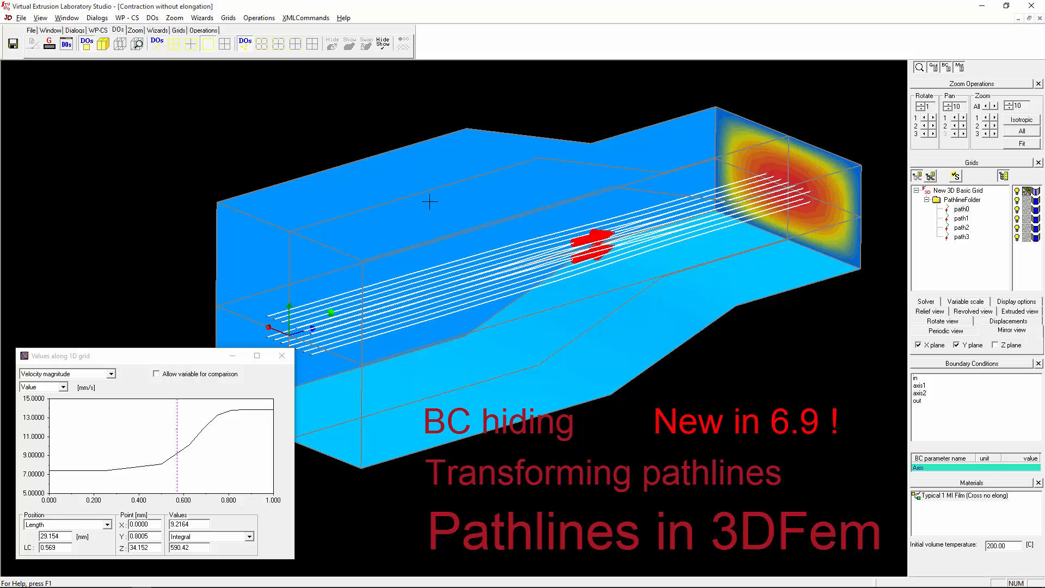
scroll(453, 158, down, 5)
mouse_move(586, 235)
middle_down()
mouse_move(648, 229)
mouse_move(681, 247)
mouse_move(653, 206)
middle_up()
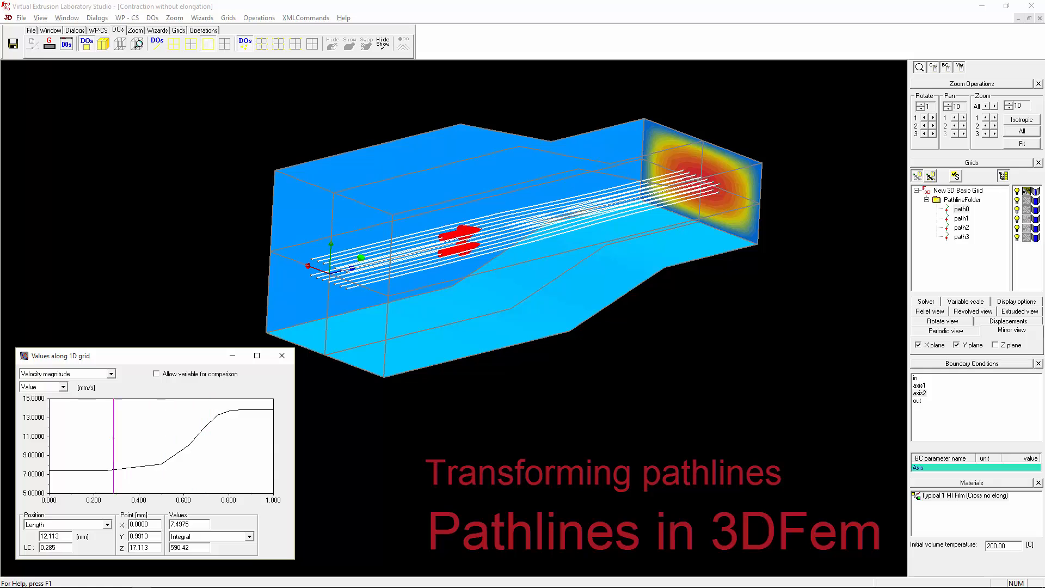